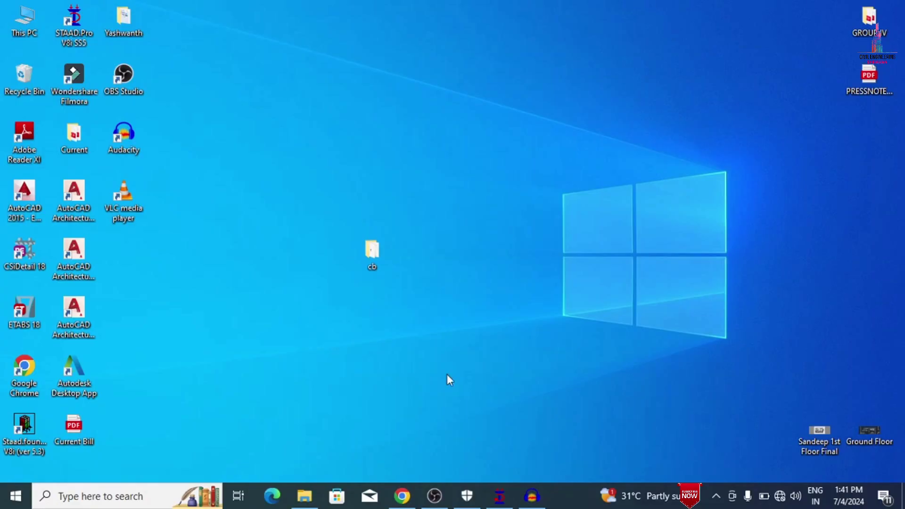
- Switch to STAAD.Pro and highlight the two cylindrical towers of the finished CB model one after the other
{"action": "left_click", "coordinate": [490, 501]}
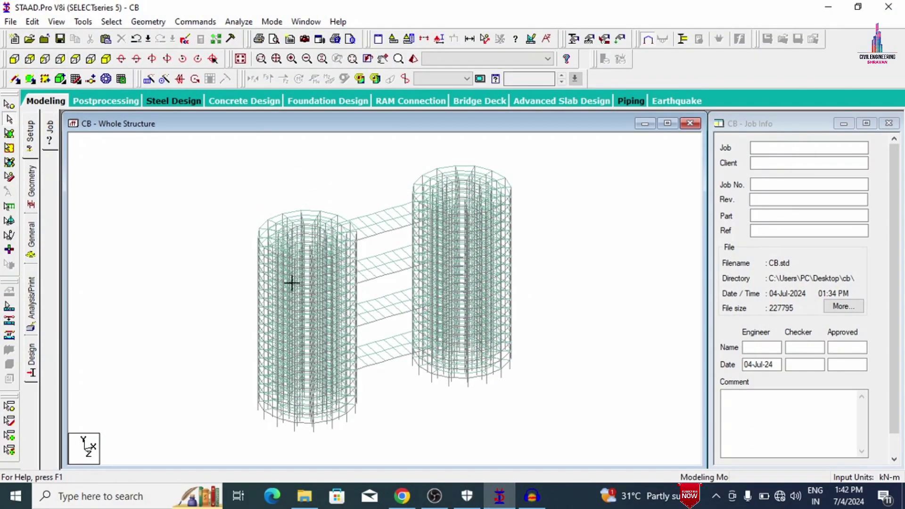
{"action": "left_click_drag", "start_coordinate": [377, 430], "coordinate": [371, 445]}
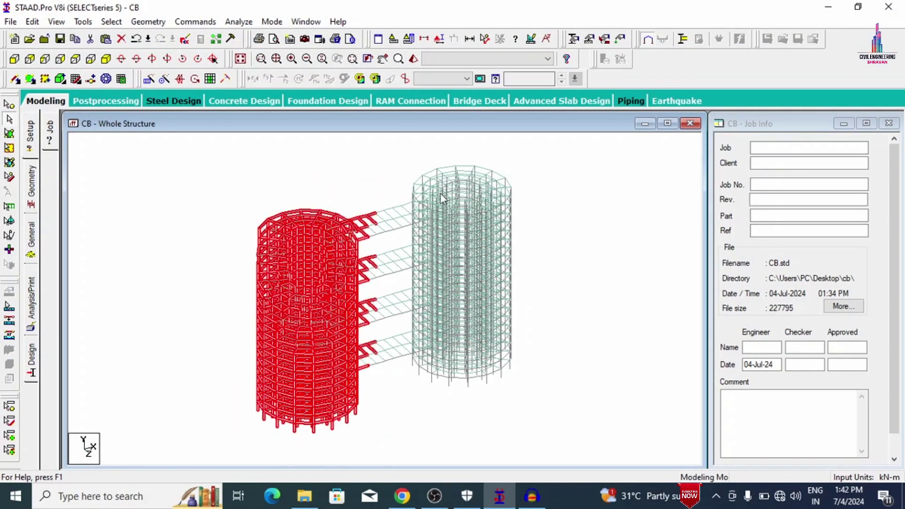
{"action": "left_click_drag", "start_coordinate": [406, 155], "coordinate": [531, 409]}
{"action": "left_click", "coordinate": [607, 278]}
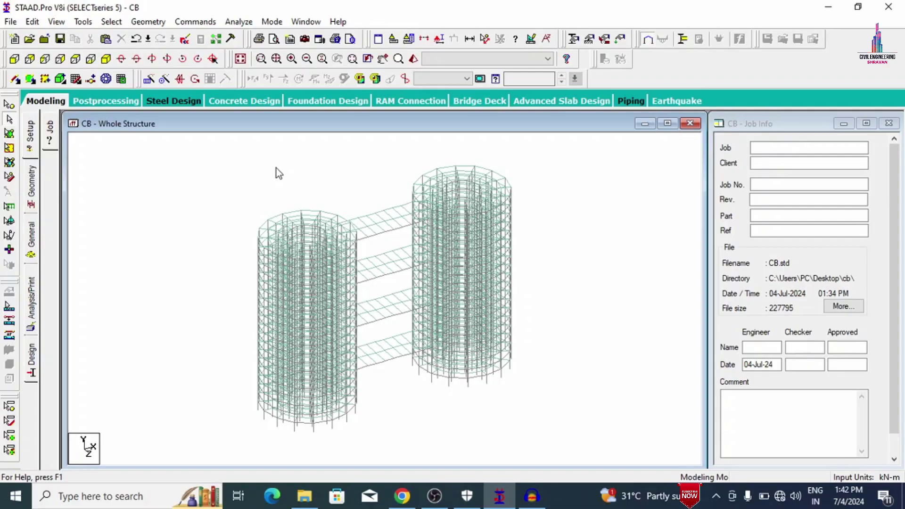
- Display the finished CB structure as a 3D rendered model and examine both towers and their connecting bridges
{"action": "right_click", "coordinate": [264, 146]}
{"action": "left_click", "coordinate": [323, 377]}
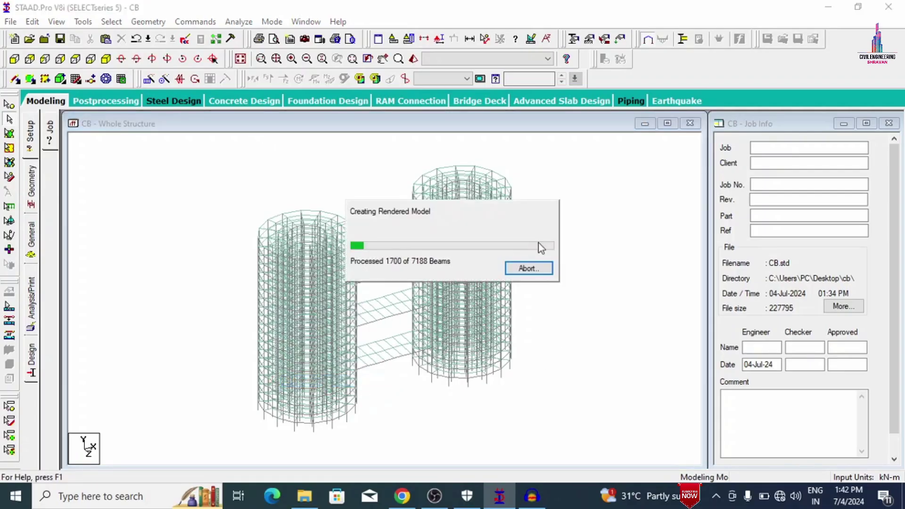
{"action": "scroll", "coordinate": [492, 285], "scroll_direction": "up", "scroll_amount": 7}
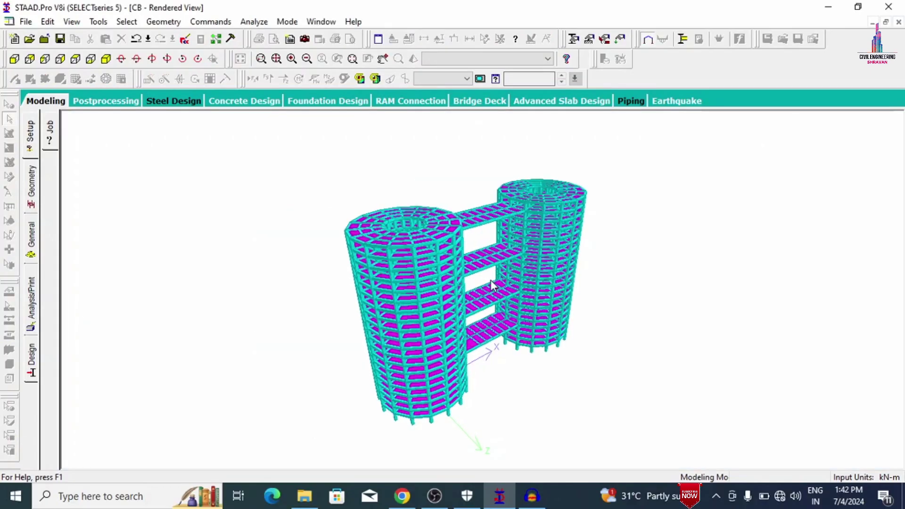
{"action": "scroll", "coordinate": [491, 261], "scroll_direction": "up", "scroll_amount": 3}
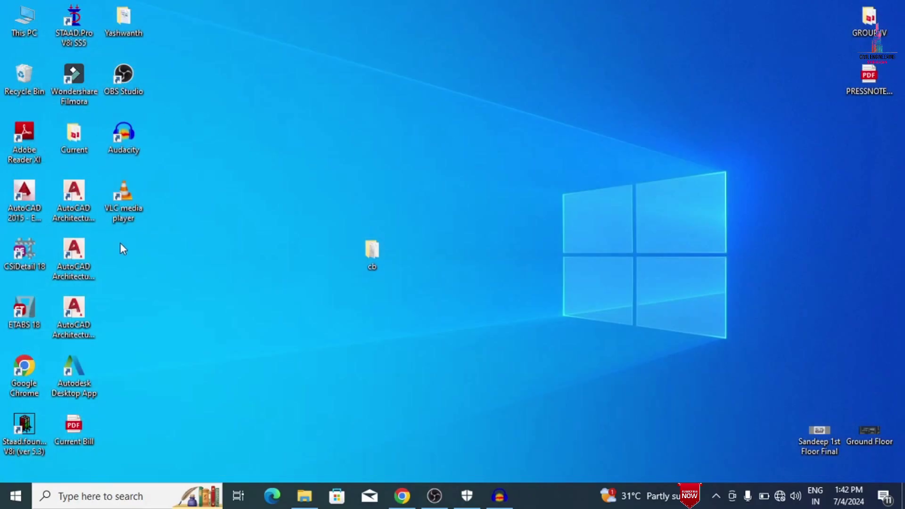
- Launch STAAD.Pro V8i and create a new Space project named CIR, using metre and kilonewton units
{"action": "double_click", "coordinate": [74, 26]}
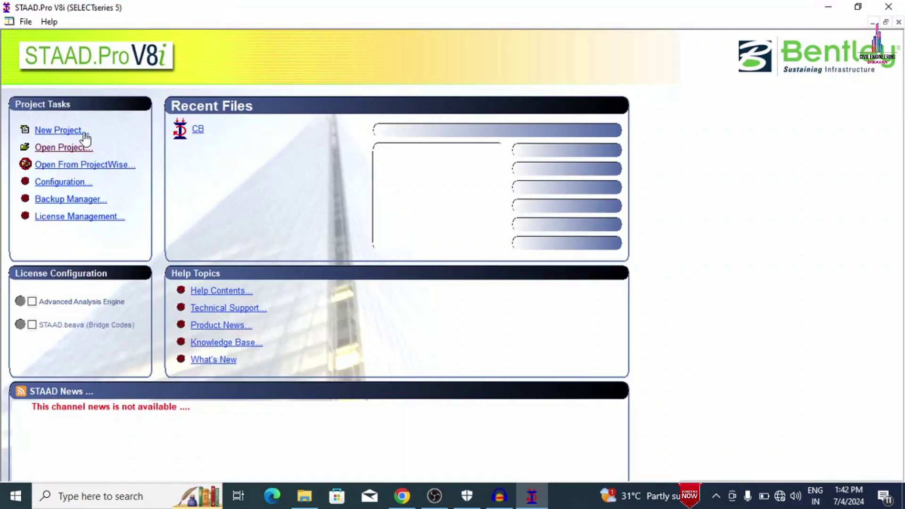
{"action": "left_click", "coordinate": [84, 134]}
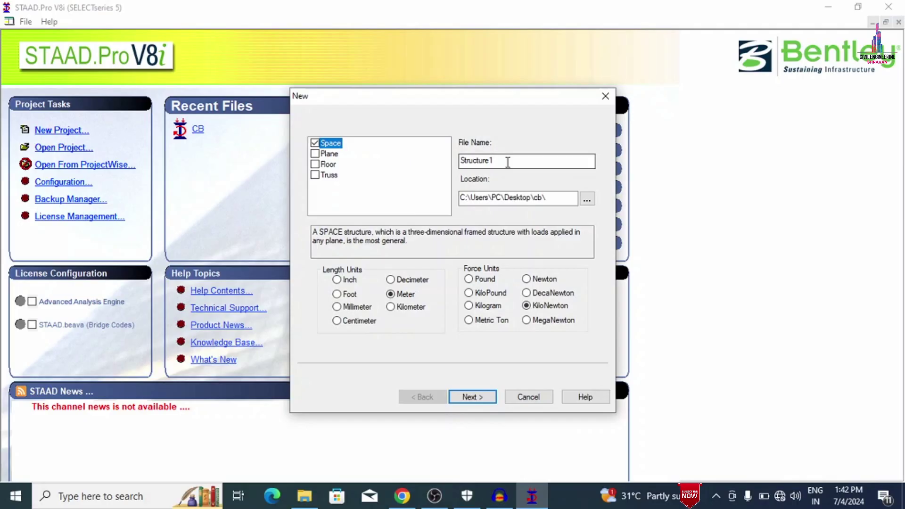
{"action": "key", "text": "Tab"}
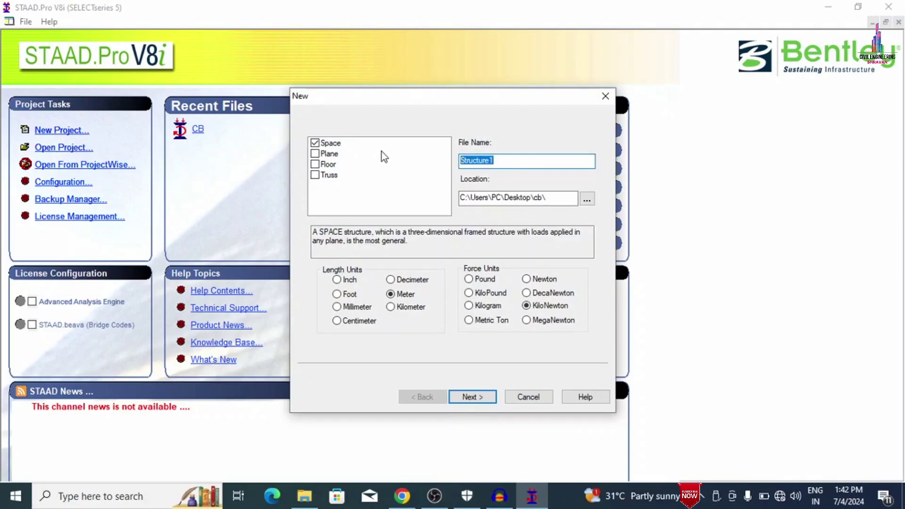
{"action": "type", "text": "CIR"}
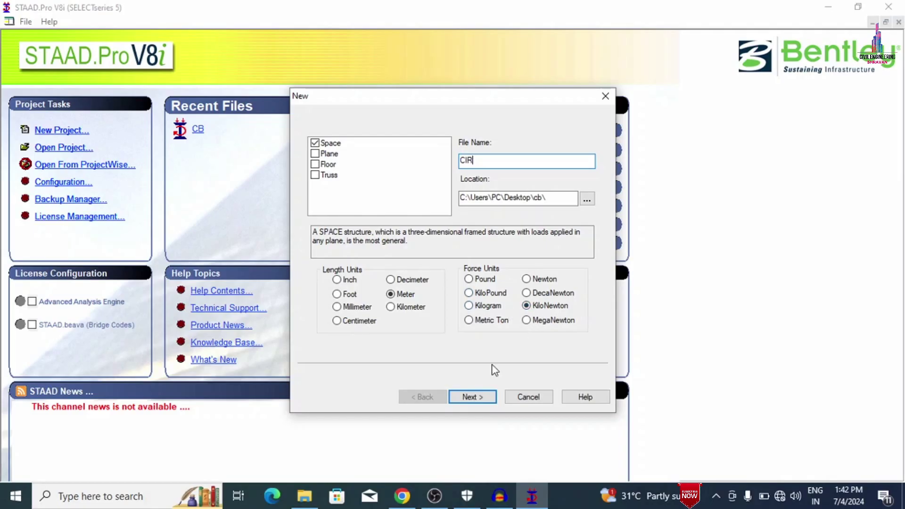
{"action": "left_click", "coordinate": [472, 397]}
{"action": "left_click", "coordinate": [477, 399]}
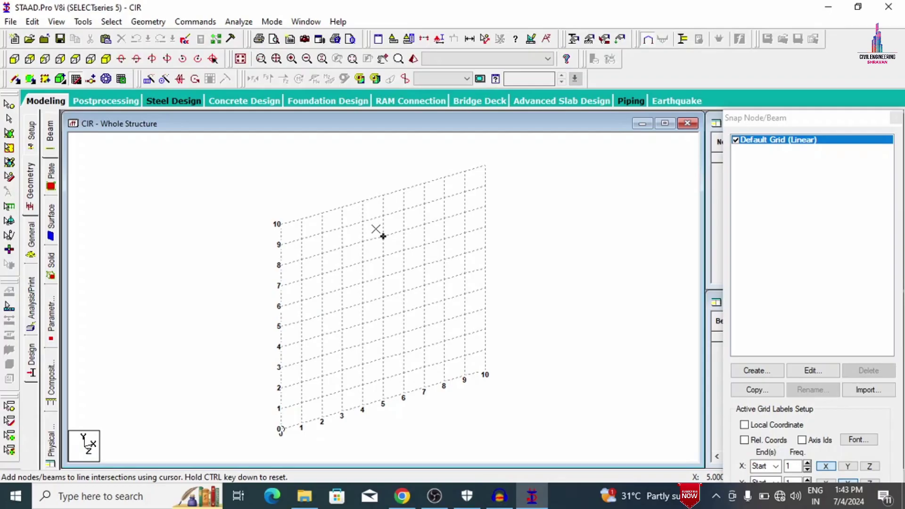
- Generate a Circular Beam frame prototype in the Structure Wizard with a 6 m radius and 16 bays along the periphery
{"action": "left_click", "coordinate": [149, 22]}
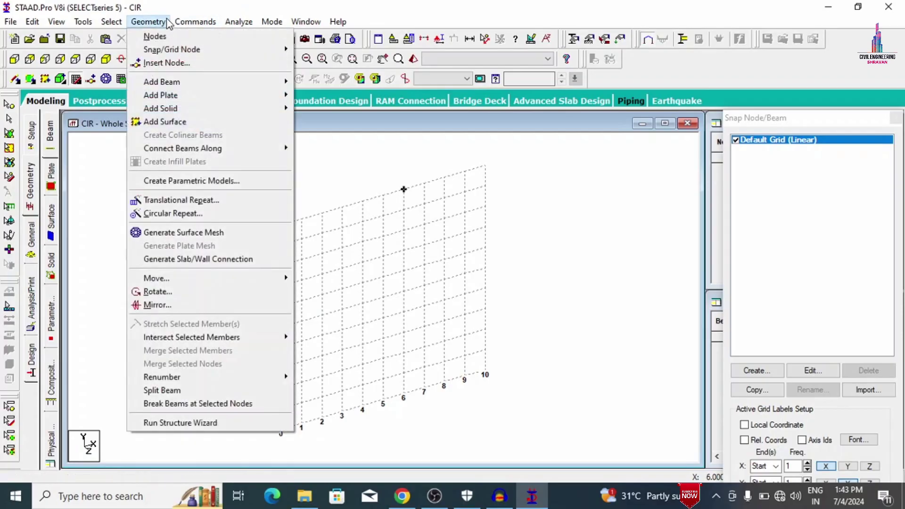
{"action": "left_click", "coordinate": [204, 427]}
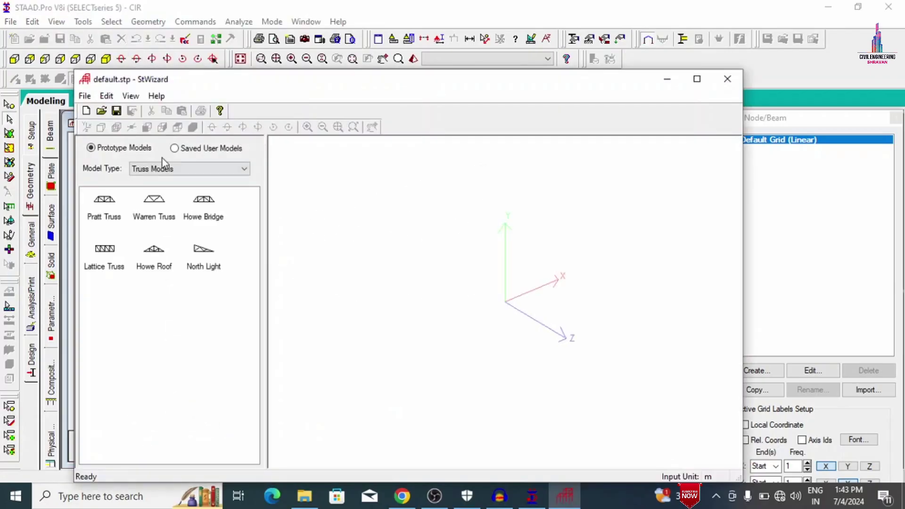
{"action": "left_click", "coordinate": [162, 166]}
{"action": "left_click", "coordinate": [155, 186]}
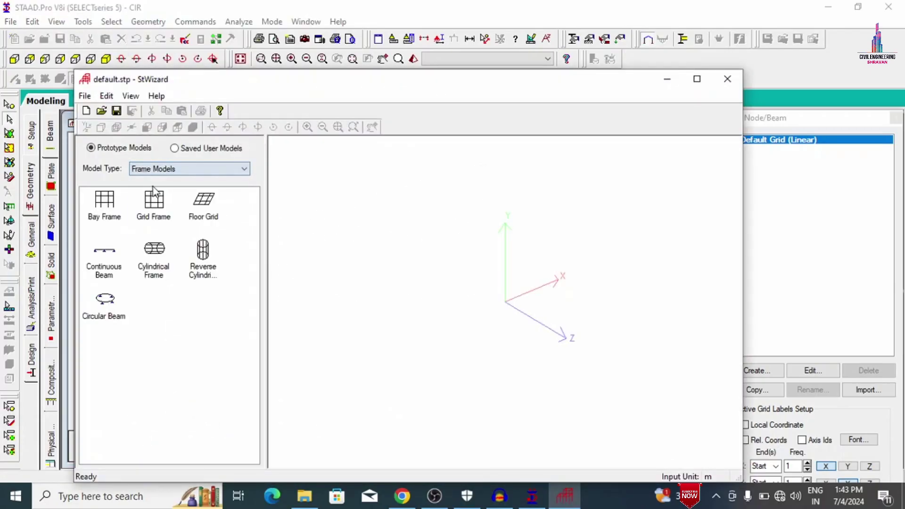
{"action": "left_click", "coordinate": [104, 314]}
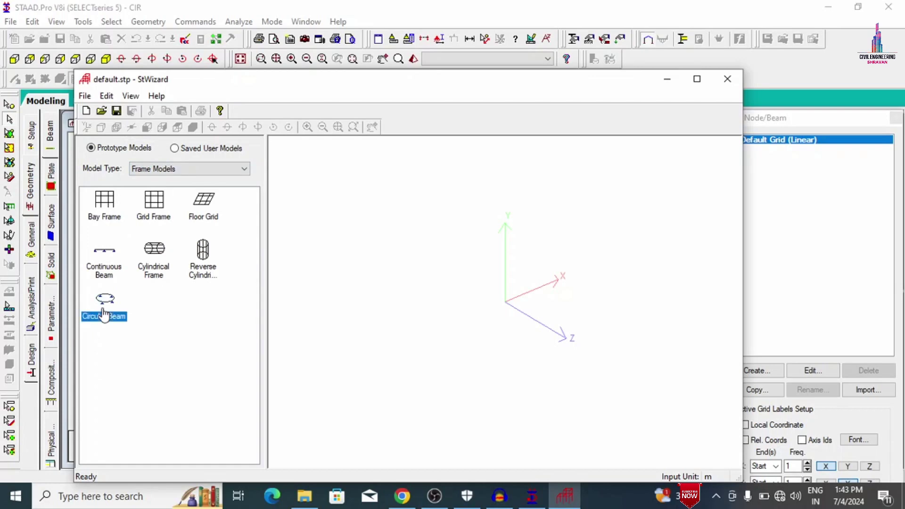
{"action": "double_click", "coordinate": [104, 313]}
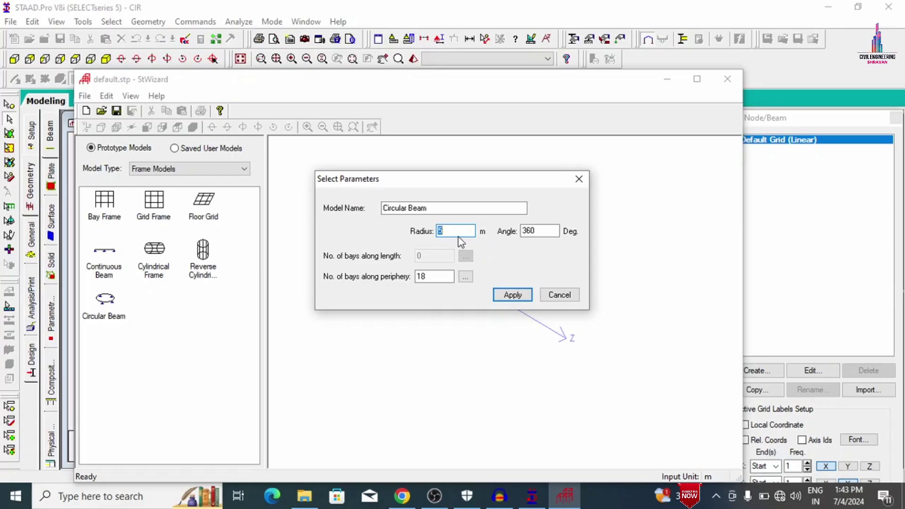
{"action": "type", "text": "6"}
{"action": "left_click_drag", "start_coordinate": [434, 273], "coordinate": [388, 286]}
{"action": "type", "text": "16"}
{"action": "left_click", "coordinate": [512, 295]}
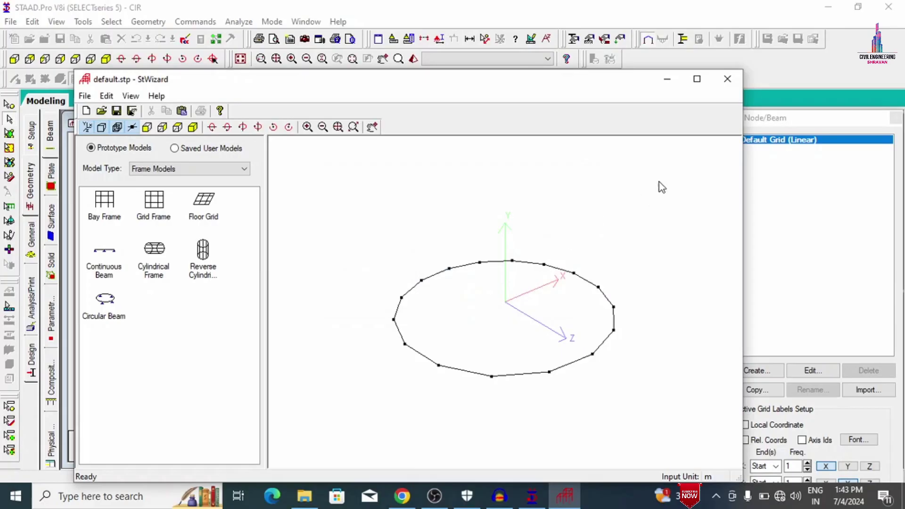
- Merge the 6 m ring into the model at zero X, Y and Z offsets, and show it from above without the snap grid
{"action": "left_click", "coordinate": [732, 79]}
{"action": "left_click", "coordinate": [484, 277]}
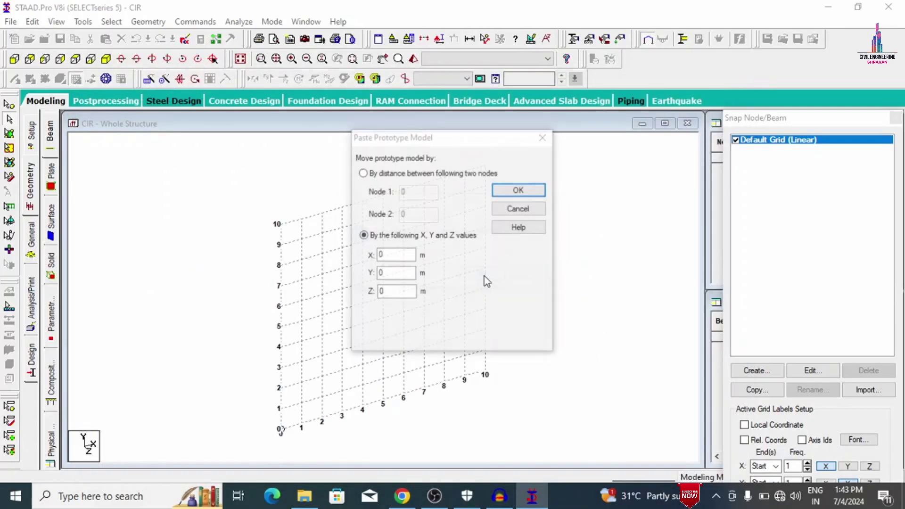
{"action": "left_click", "coordinate": [526, 188]}
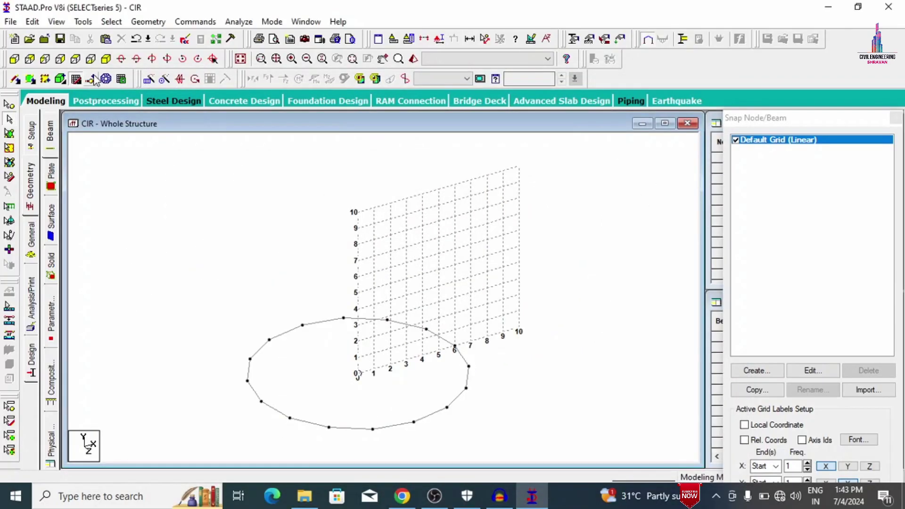
{"action": "left_click", "coordinate": [72, 82]}
{"action": "left_click", "coordinate": [75, 59]}
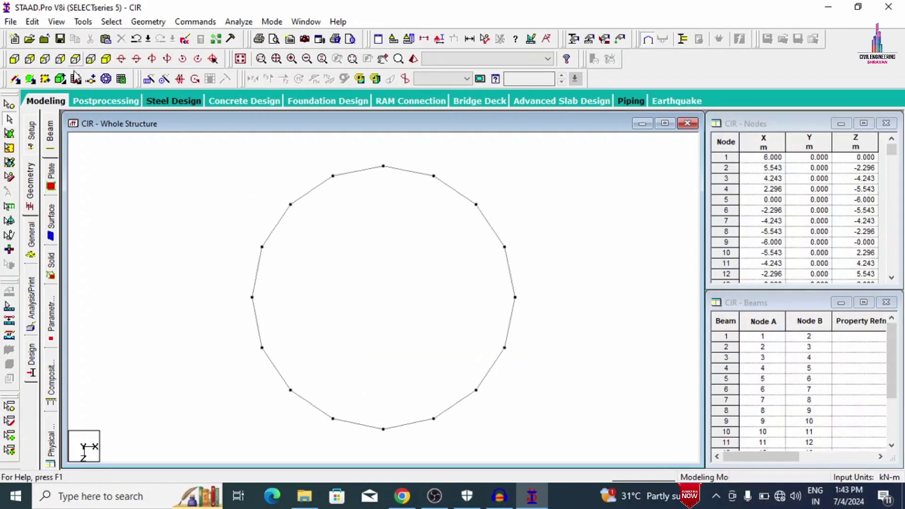
- Generate a second Circular Beam prototype in the Structure Wizard with a 9 m radius and 16 bays along the periphery
{"action": "left_click", "coordinate": [147, 21]}
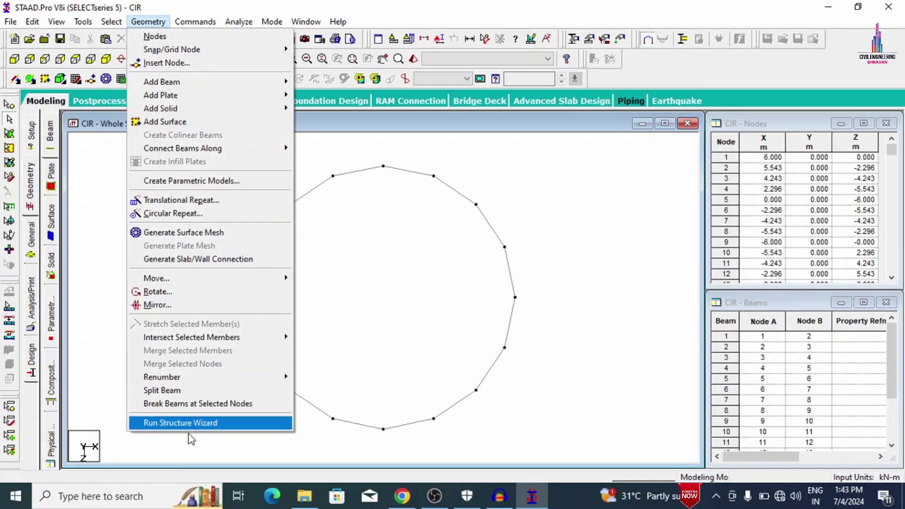
{"action": "left_click", "coordinate": [184, 426]}
{"action": "left_click", "coordinate": [193, 186]}
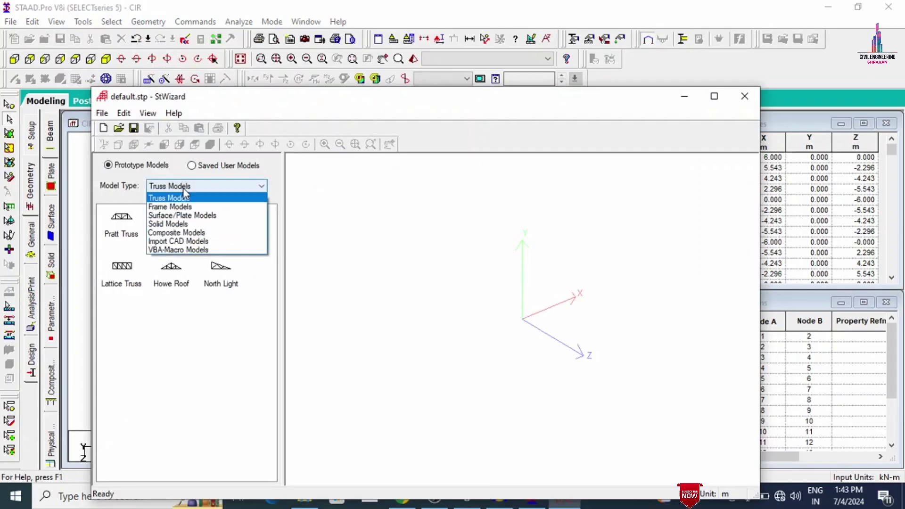
{"action": "left_click", "coordinate": [170, 206]}
{"action": "double_click", "coordinate": [124, 325]}
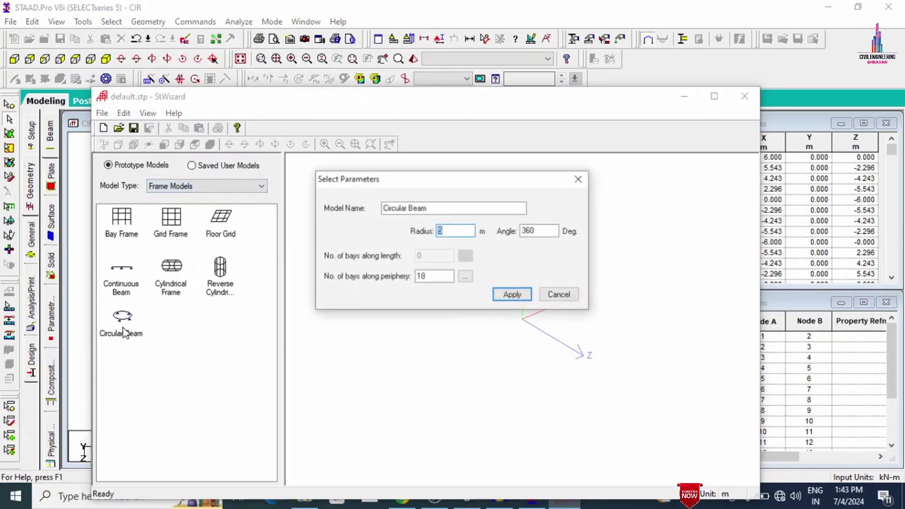
{"action": "type", "text": "9"}
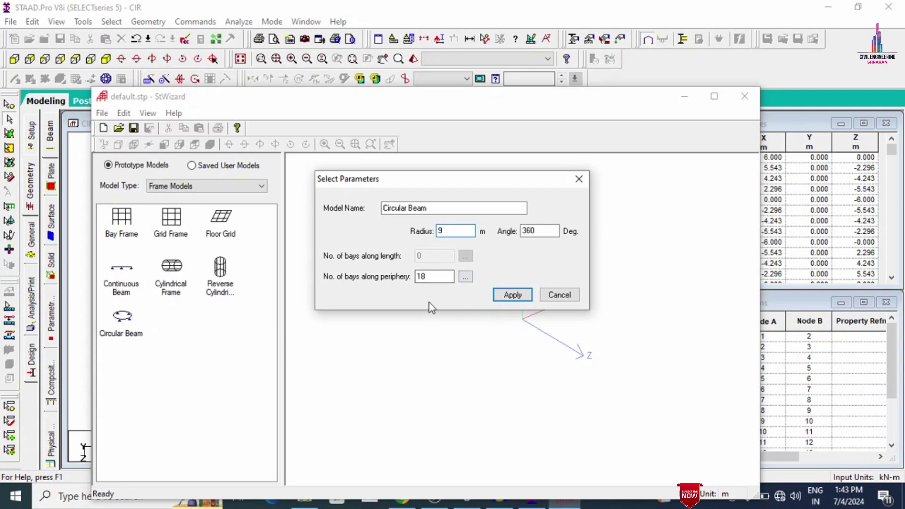
{"action": "double_click", "coordinate": [427, 278]}
{"action": "type", "text": "16"}
{"action": "left_click", "coordinate": [511, 295]}
- Transfer the 9 m ring into the model, concentric with the 6 m ring
{"action": "left_click", "coordinate": [743, 101]}
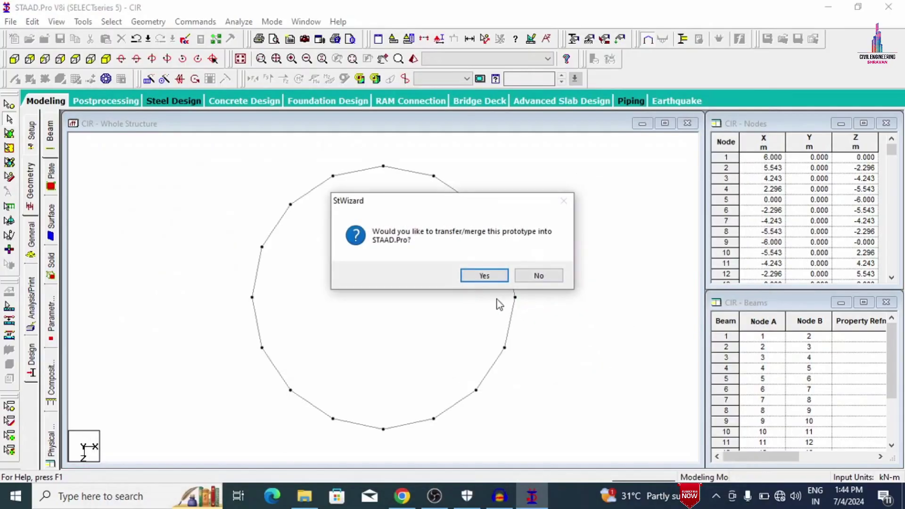
{"action": "left_click", "coordinate": [483, 279]}
{"action": "left_click", "coordinate": [523, 189]}
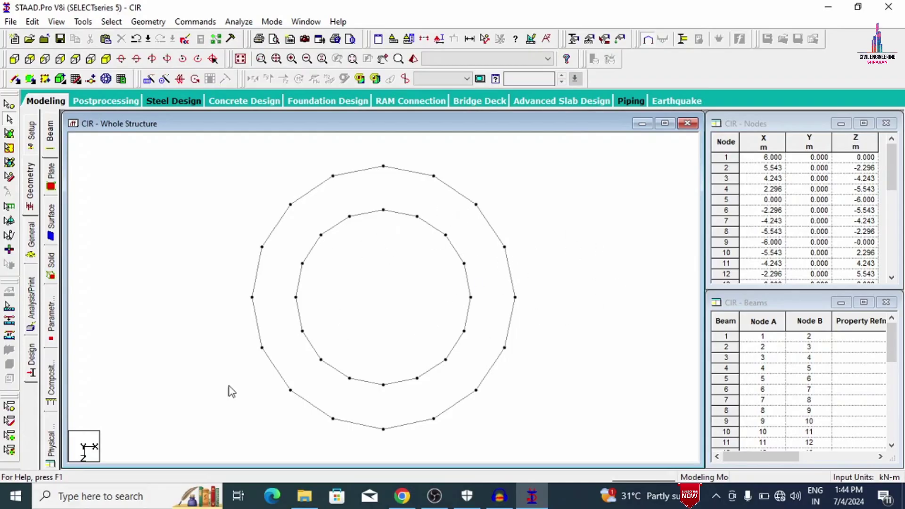
- Generate a third Circular Beam prototype in the Structure Wizard with a 12 m radius and 16 bays along the periphery
{"action": "left_click", "coordinate": [132, 23]}
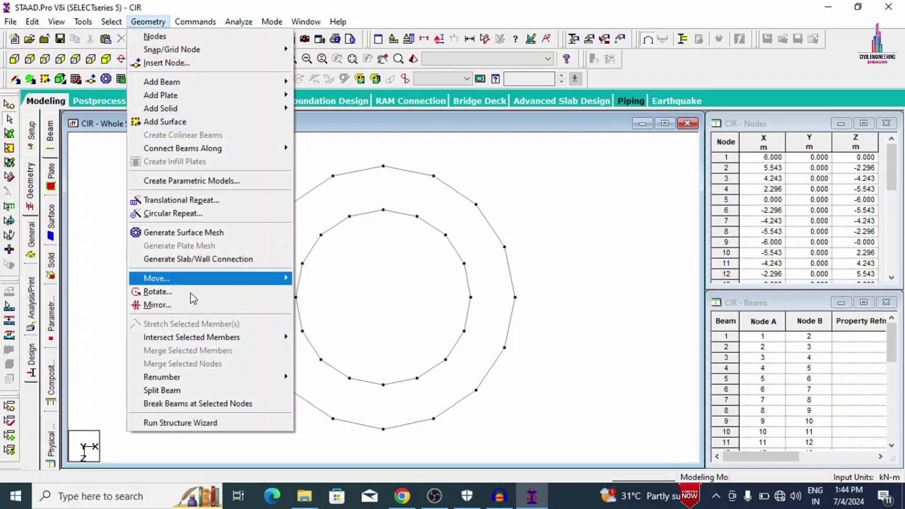
{"action": "left_click", "coordinate": [191, 420]}
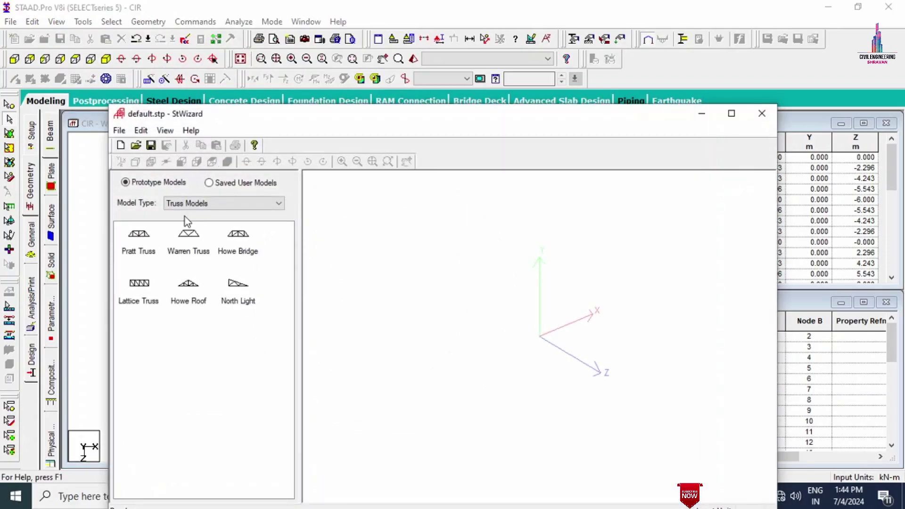
{"action": "left_click", "coordinate": [222, 203]}
{"action": "left_click", "coordinate": [188, 221]}
{"action": "double_click", "coordinate": [141, 335]}
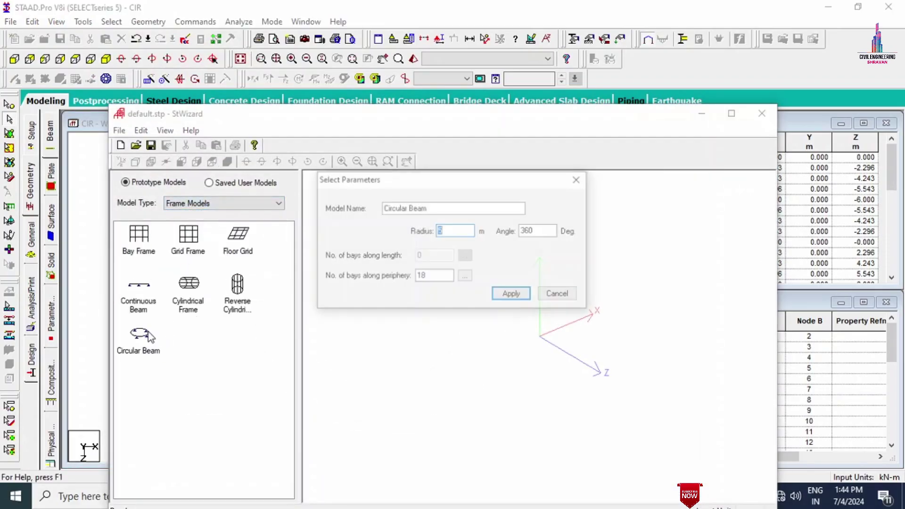
{"action": "type", "text": "12"}
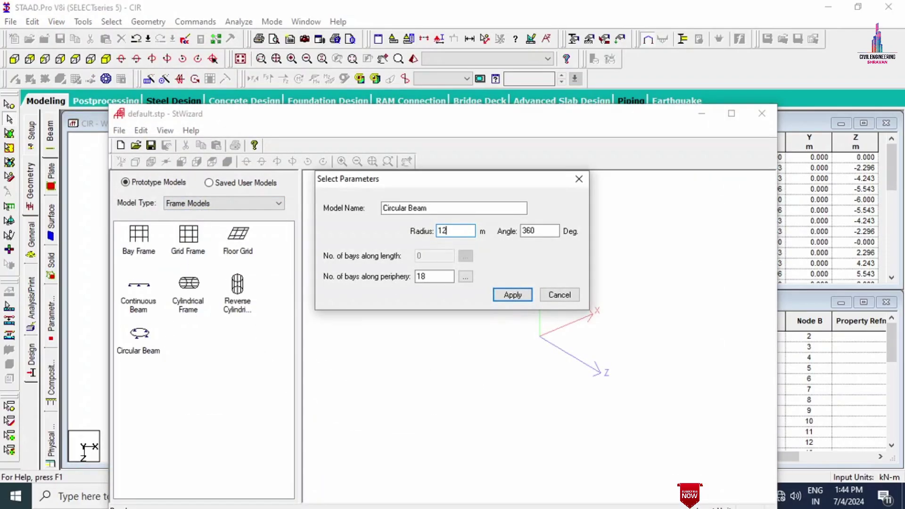
{"action": "double_click", "coordinate": [450, 277]}
{"action": "type", "text": "16"}
{"action": "key", "text": "space"}
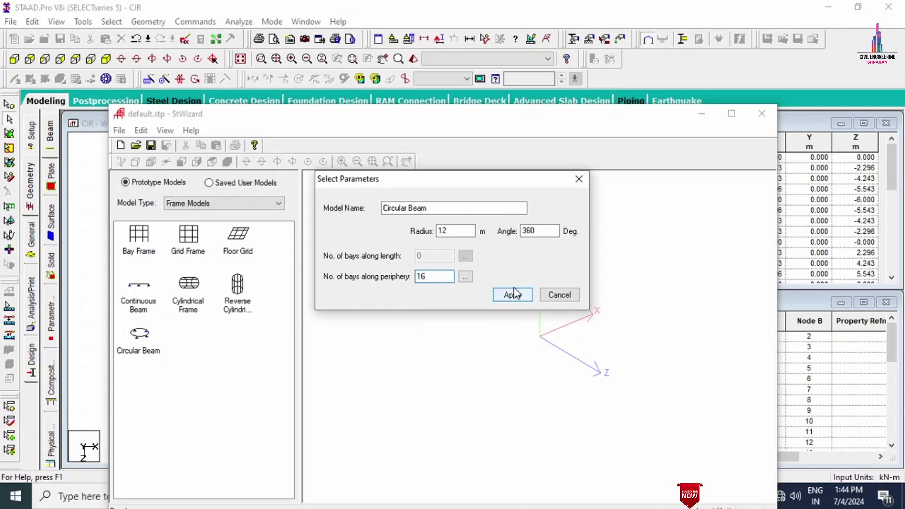
{"action": "left_click", "coordinate": [513, 293]}
- Transfer the 12 m ring into the model, concentric with the two smaller rings
{"action": "left_click", "coordinate": [761, 113]}
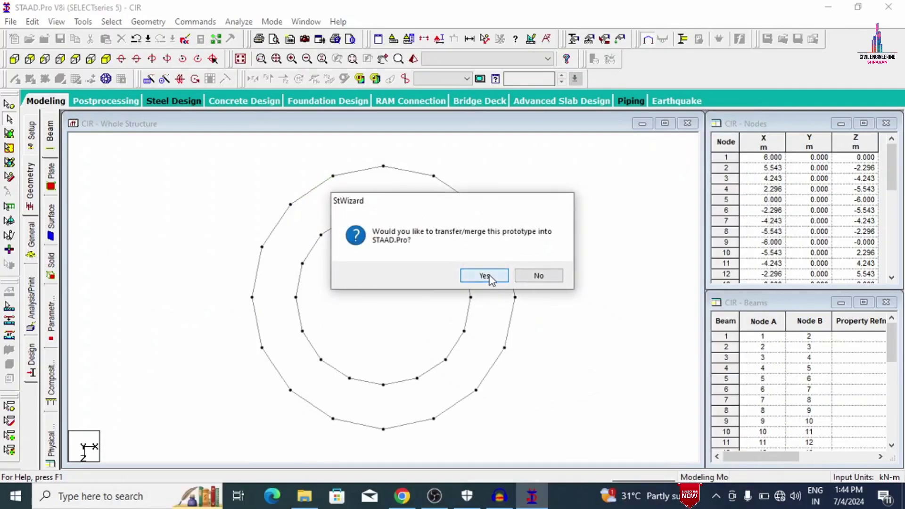
{"action": "left_click", "coordinate": [489, 277]}
{"action": "left_click", "coordinate": [519, 188]}
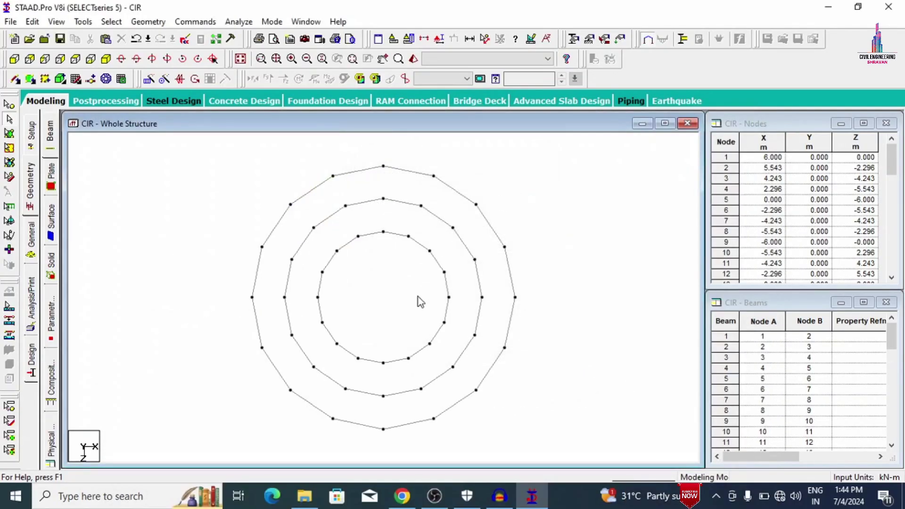
- Generate a fourth Circular Beam prototype in the Structure Wizard with a 15 m radius and 16 bays along the periphery
{"action": "left_click", "coordinate": [148, 21]}
{"action": "left_click", "coordinate": [154, 423]}
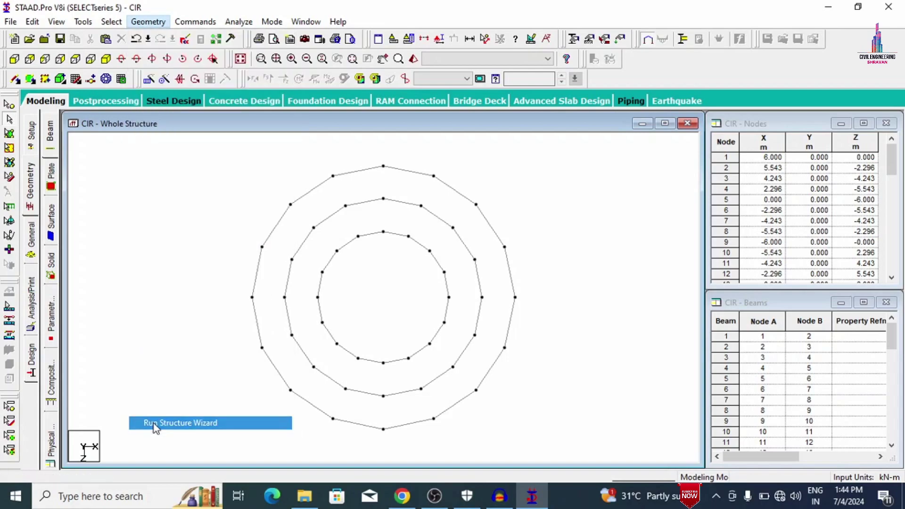
{"action": "left_click", "coordinate": [154, 117]}
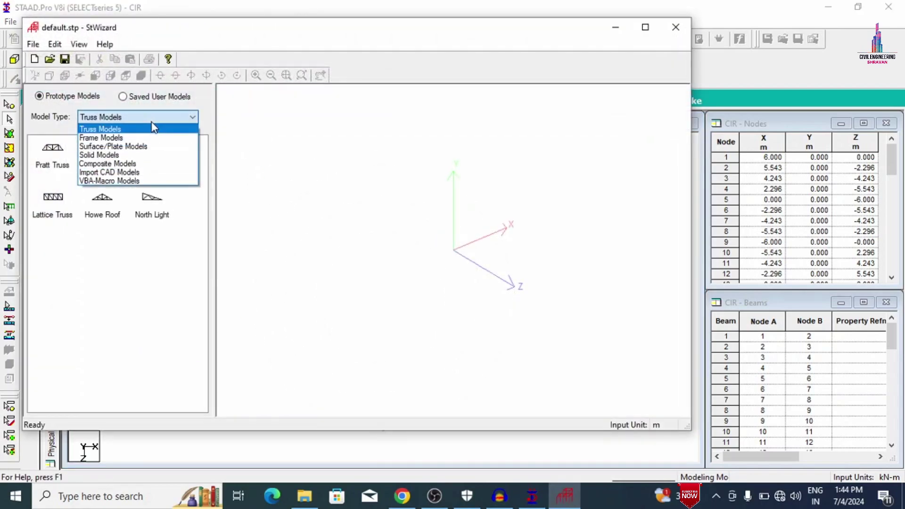
{"action": "left_click", "coordinate": [100, 137]}
{"action": "double_click", "coordinate": [53, 247]}
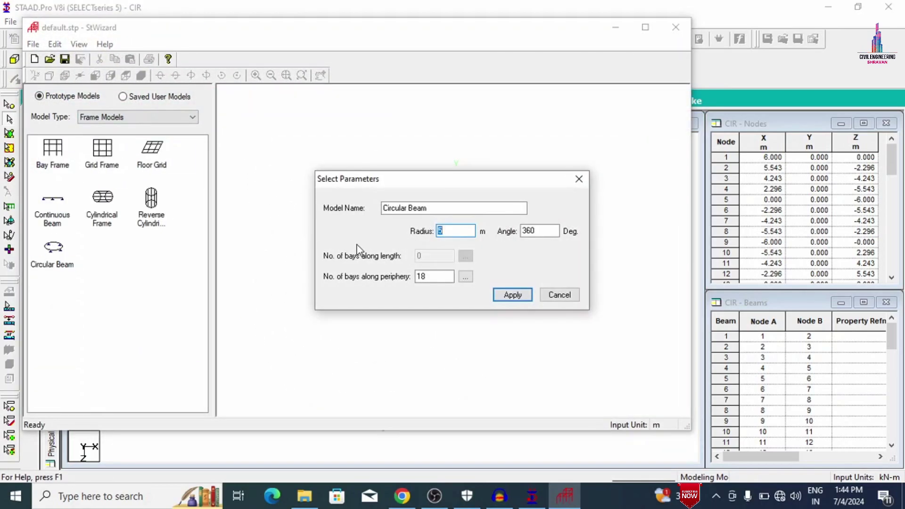
{"action": "type", "text": "15"}
{"action": "double_click", "coordinate": [424, 276]}
{"action": "key", "text": "XF86AudioMute"}
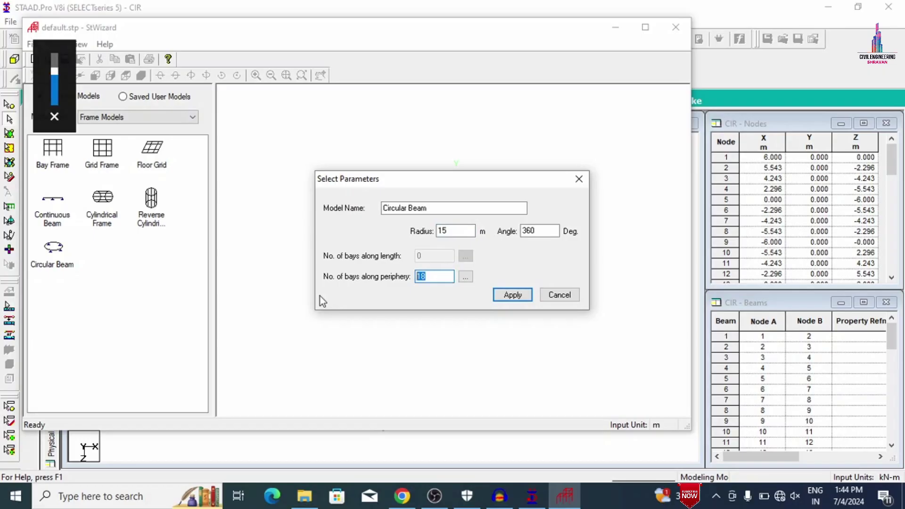
{"action": "left_click", "coordinate": [512, 296]}
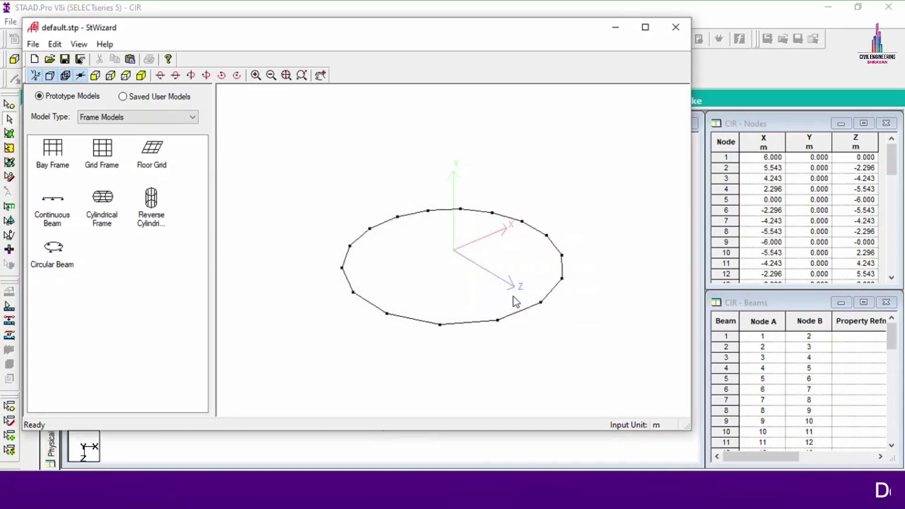
- Transfer the 15 m ring into the model, concentric with the three smaller rings
{"action": "left_click", "coordinate": [677, 27]}
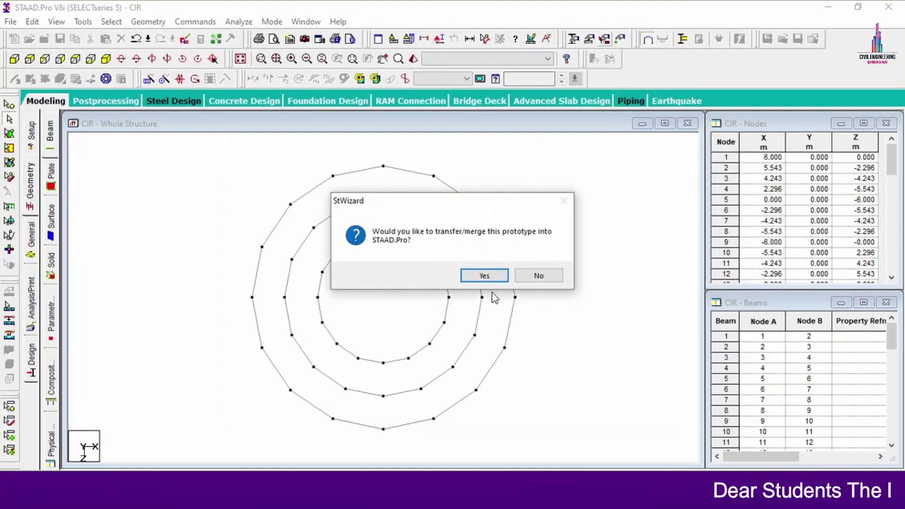
{"action": "left_click", "coordinate": [485, 274]}
{"action": "left_click", "coordinate": [520, 191]}
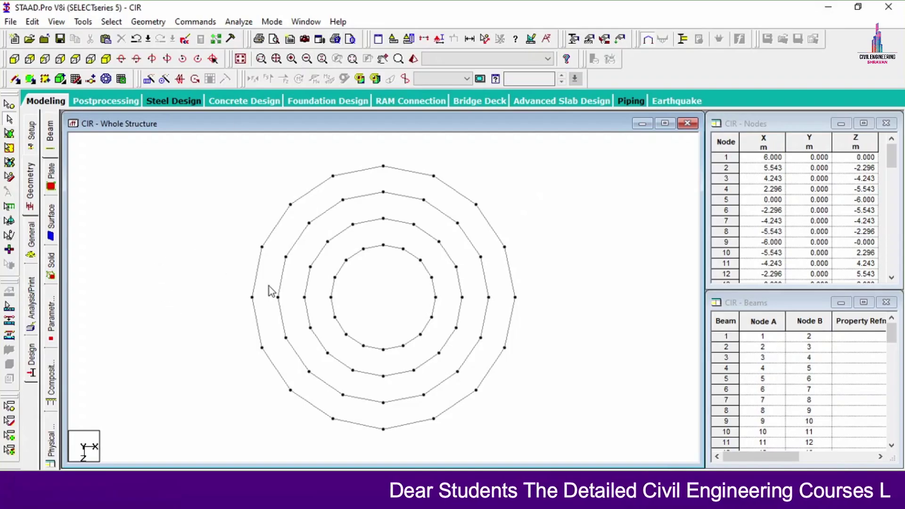
- Add three radial beams in one line, connecting matching nodes from the outermost ring through to the innermost ring
{"action": "left_click", "coordinate": [16, 80]}
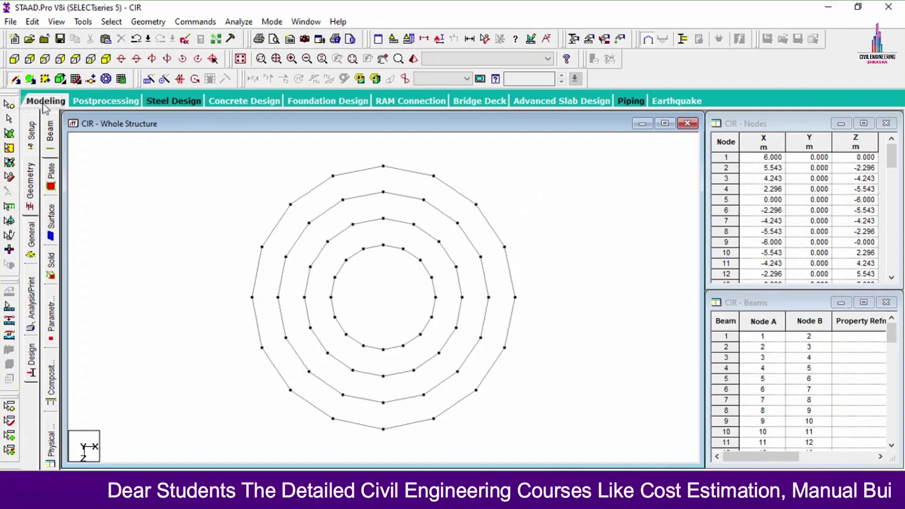
{"action": "left_click", "coordinate": [262, 246]}
{"action": "left_click", "coordinate": [286, 257]}
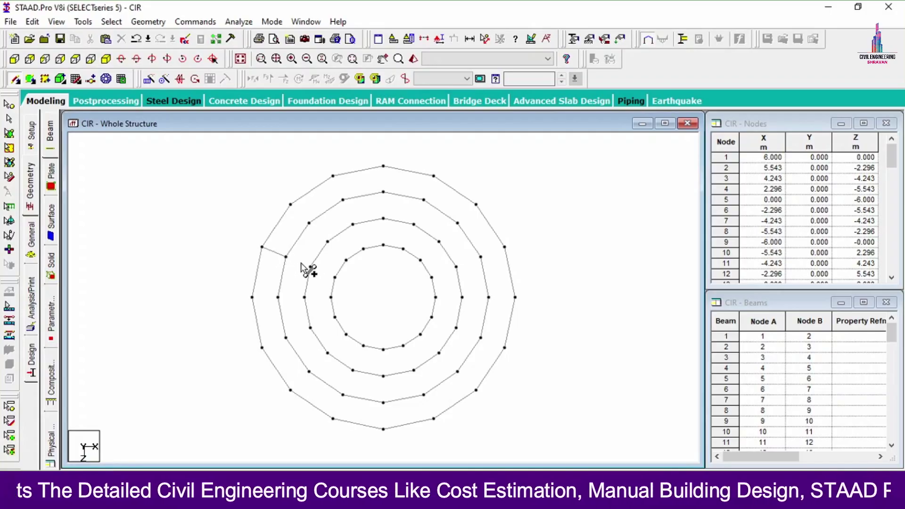
{"action": "left_click", "coordinate": [315, 273]}
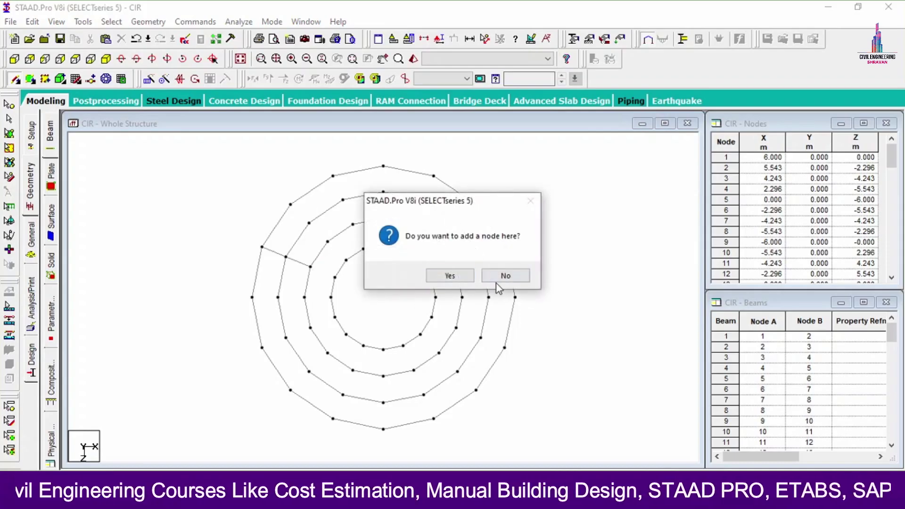
{"action": "left_click", "coordinate": [503, 277]}
{"action": "left_click", "coordinate": [310, 268]}
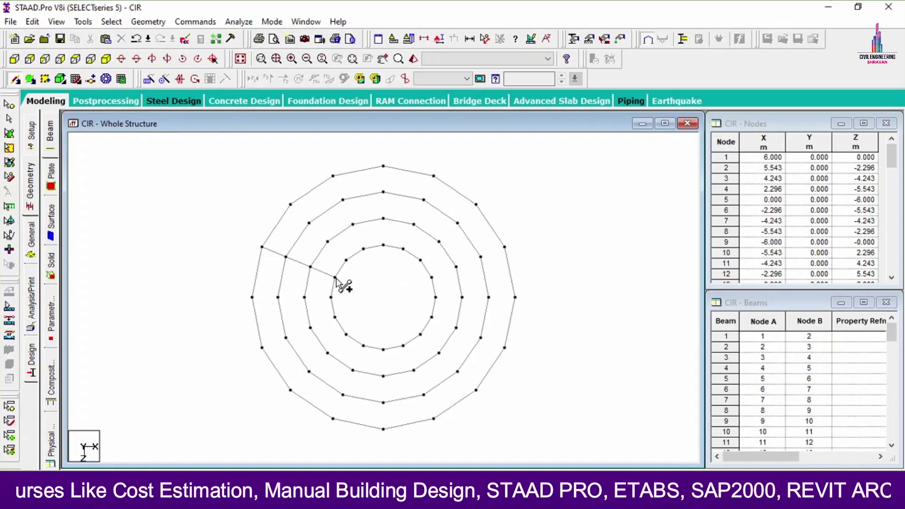
{"action": "key", "text": "Escape"}
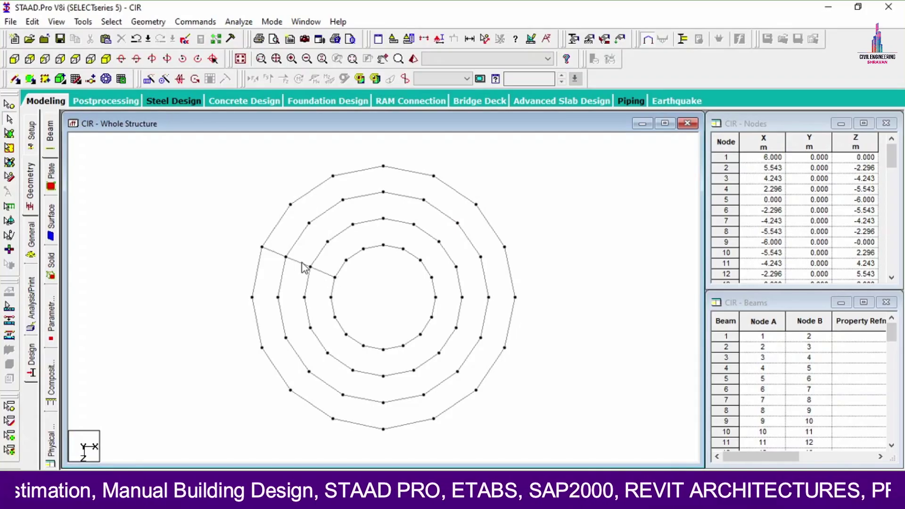
- Copy the three radial beams around the rings with a circular repeat about the Y axis, 360 degrees in 16 steps
{"action": "left_click", "coordinate": [301, 264]}
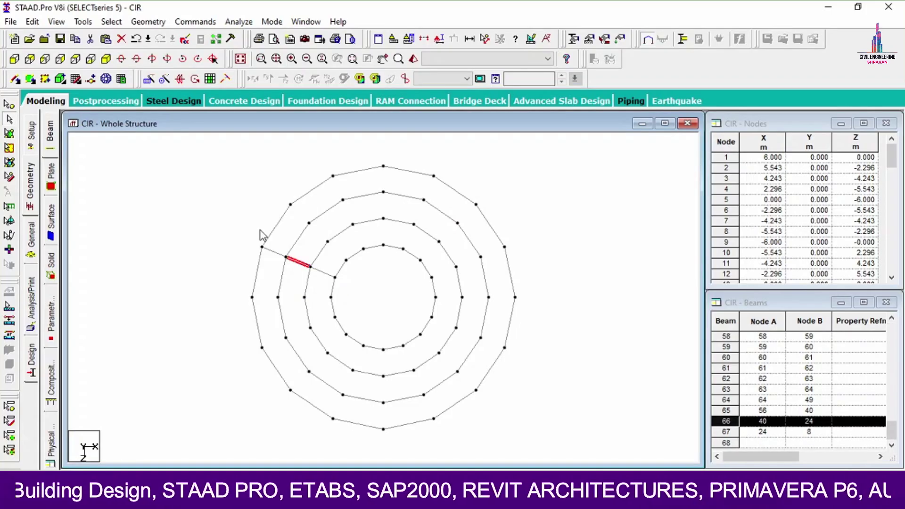
{"action": "left_click", "coordinate": [267, 250], "text": "ctrl"}
{"action": "left_click", "coordinate": [322, 270], "text": "ctrl"}
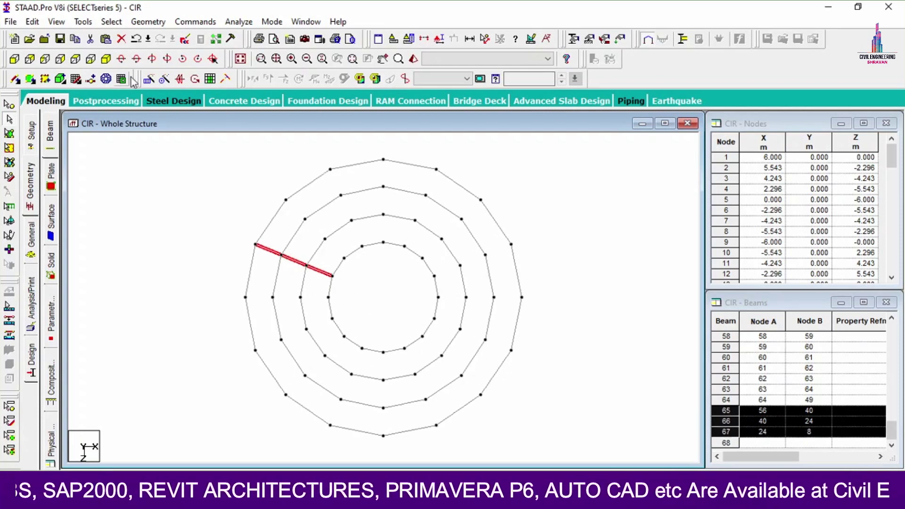
{"action": "left_click", "coordinate": [164, 79]}
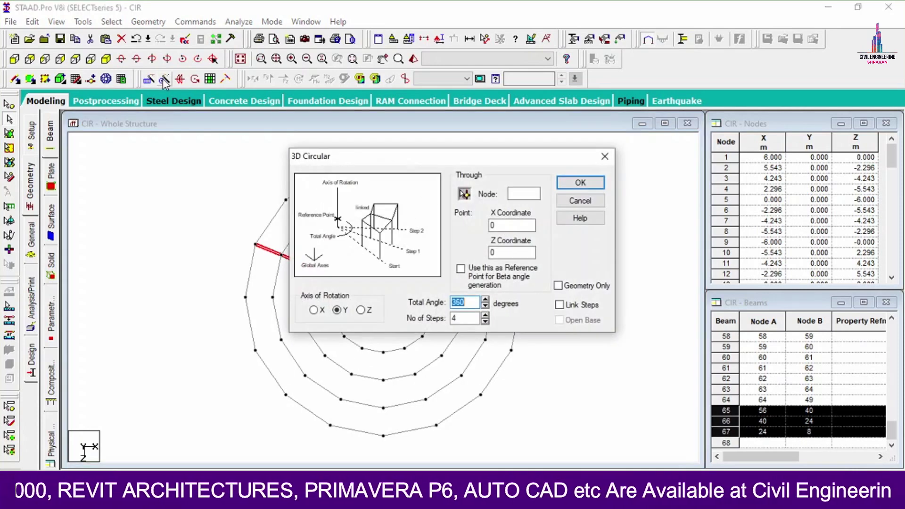
{"action": "double_click", "coordinate": [454, 319]}
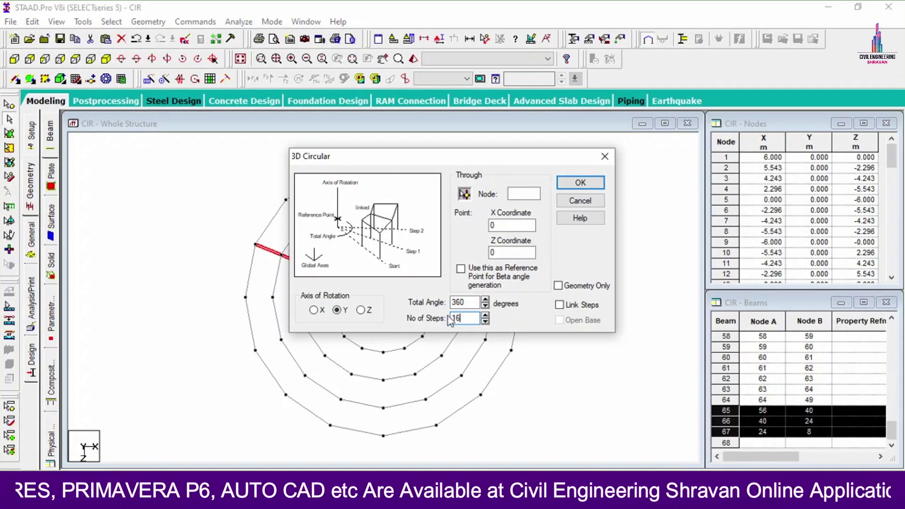
{"action": "left_click", "coordinate": [598, 186]}
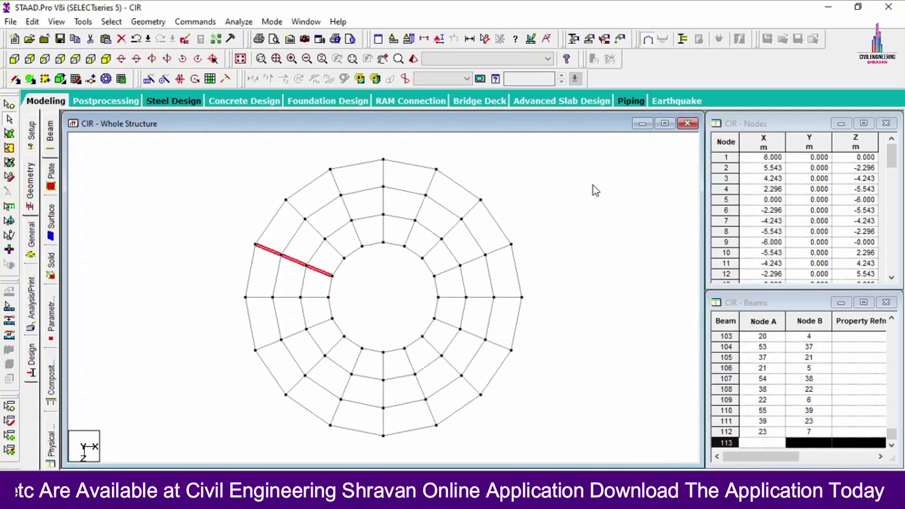
{"action": "left_click", "coordinate": [550, 188]}
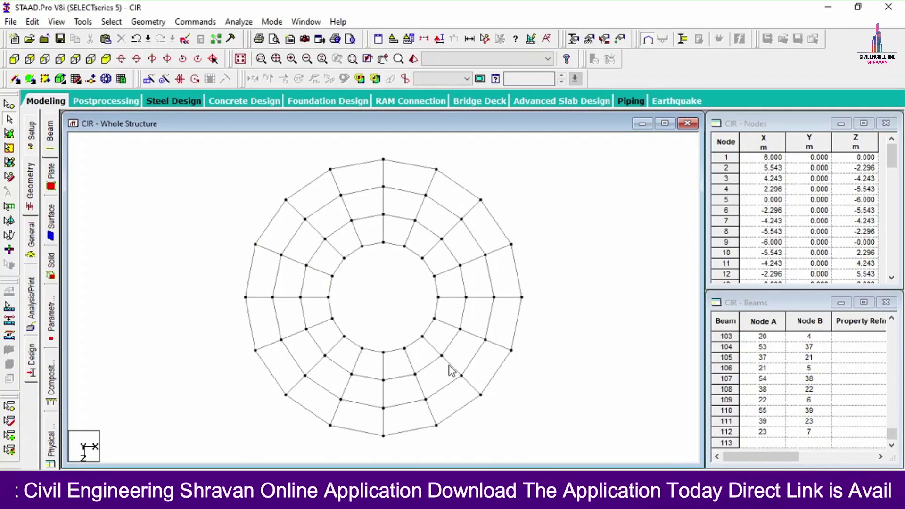
- Add three four-noded plates filling the bays of one sector between the inner and outer rings, just above the +X radial line
{"action": "left_click", "coordinate": [30, 78]}
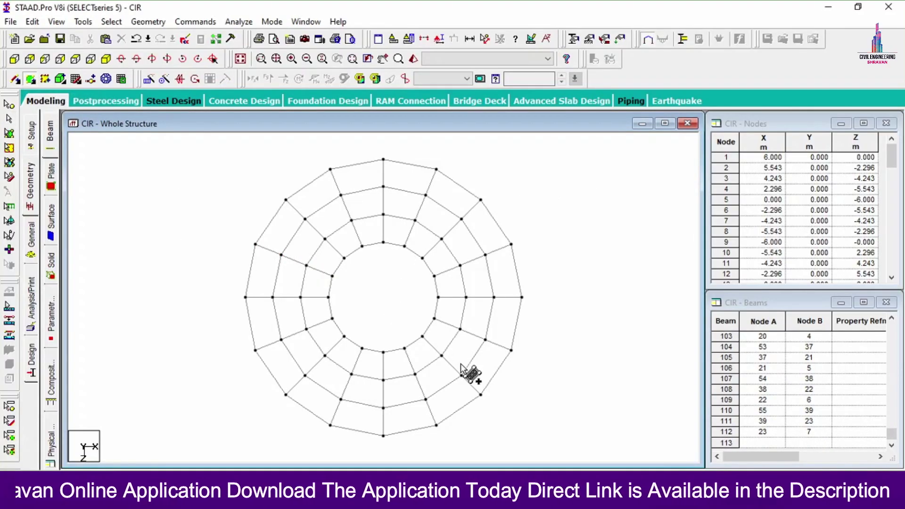
{"action": "left_click", "coordinate": [434, 275]}
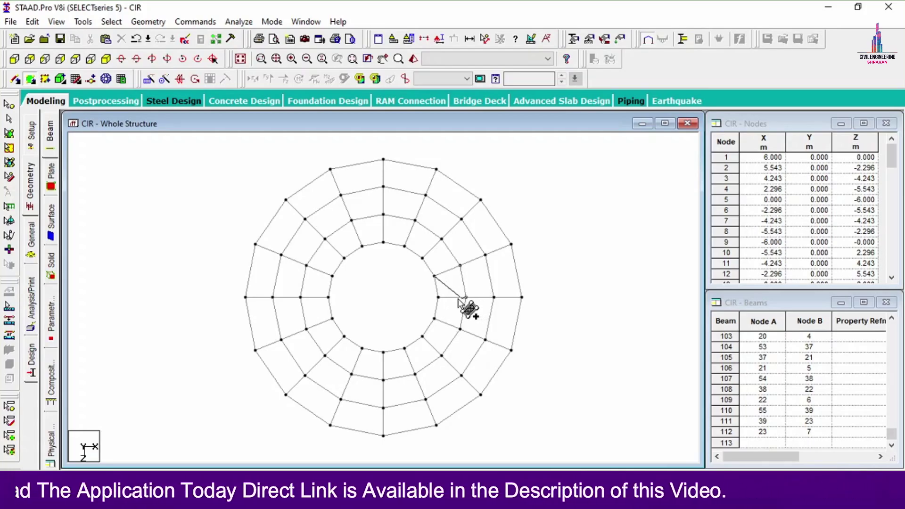
{"action": "left_click", "coordinate": [436, 298]}
{"action": "left_click", "coordinate": [460, 266]}
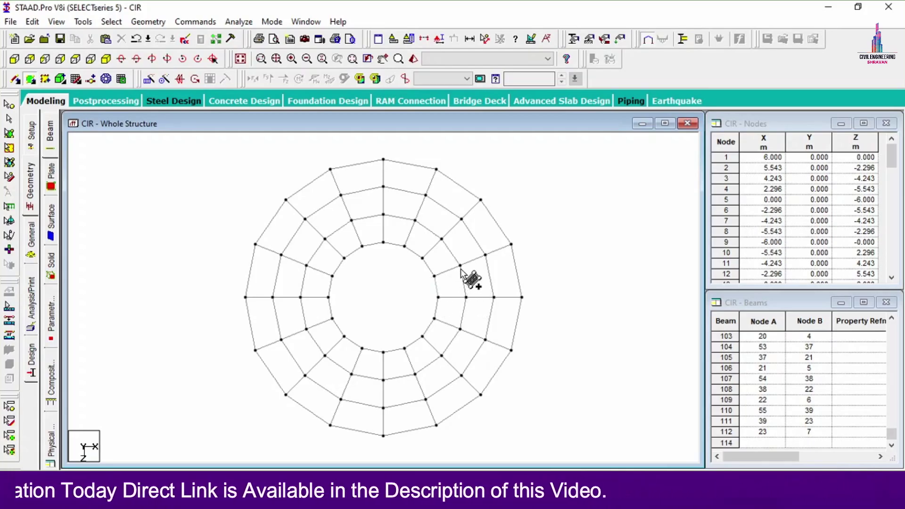
{"action": "left_click", "coordinate": [486, 255]}
{"action": "left_click", "coordinate": [494, 297]}
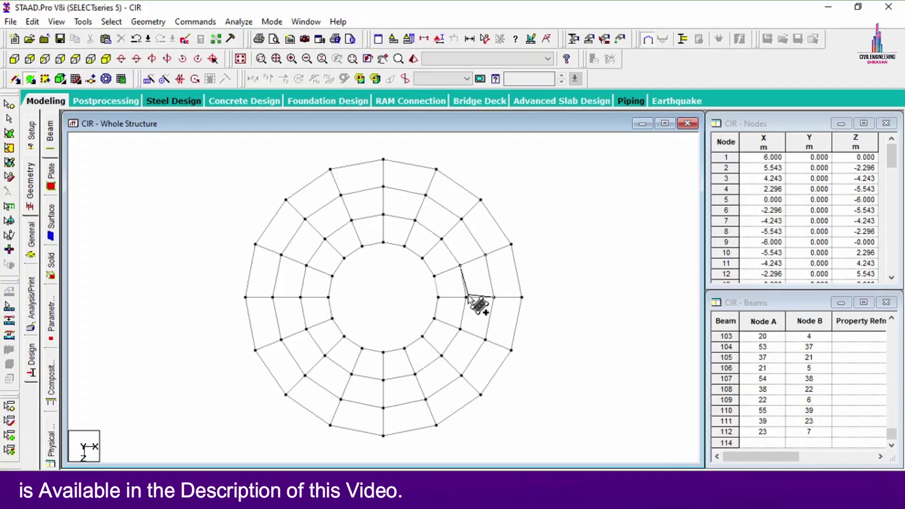
{"action": "left_click", "coordinate": [466, 297]}
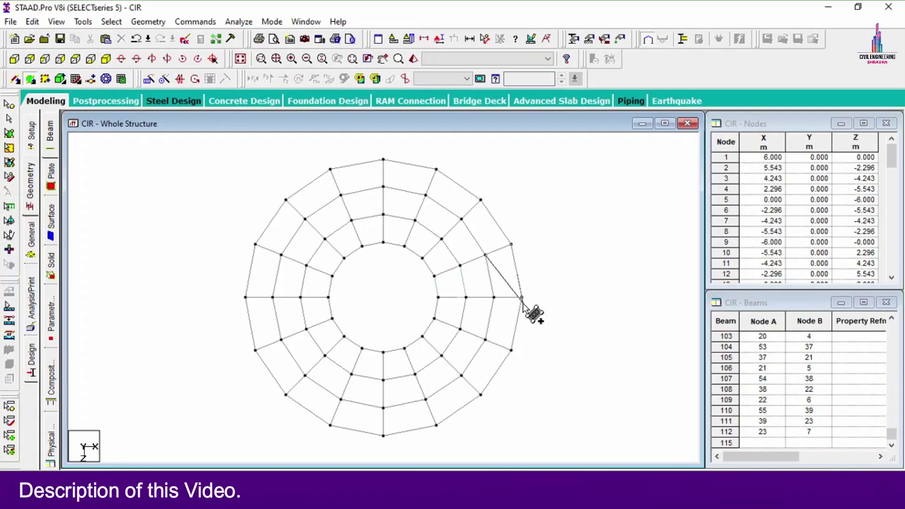
{"action": "left_click", "coordinate": [495, 297]}
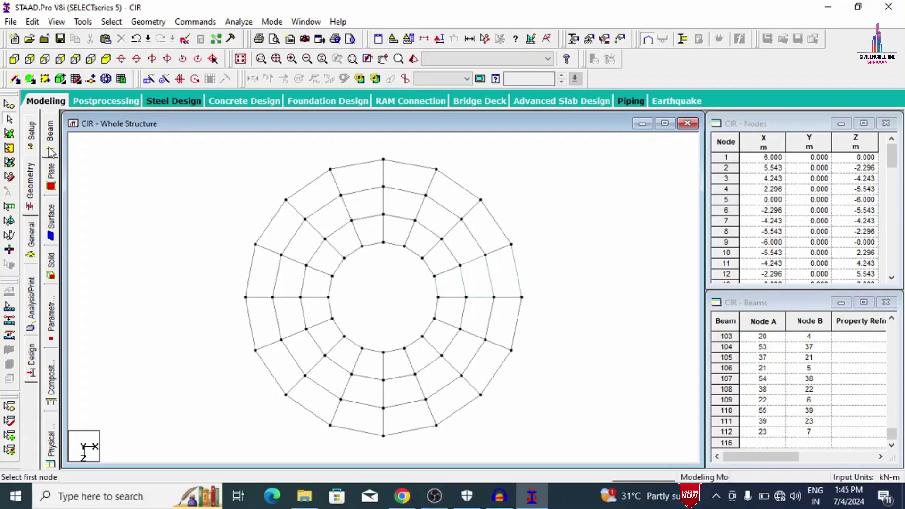
- Copy the sector's three plates around the rings with a circular repeat about the Y axis, 360 degrees in 16 steps
{"action": "left_click", "coordinate": [10, 134]}
{"action": "left_click_drag", "start_coordinate": [395, 262], "coordinate": [623, 330]}
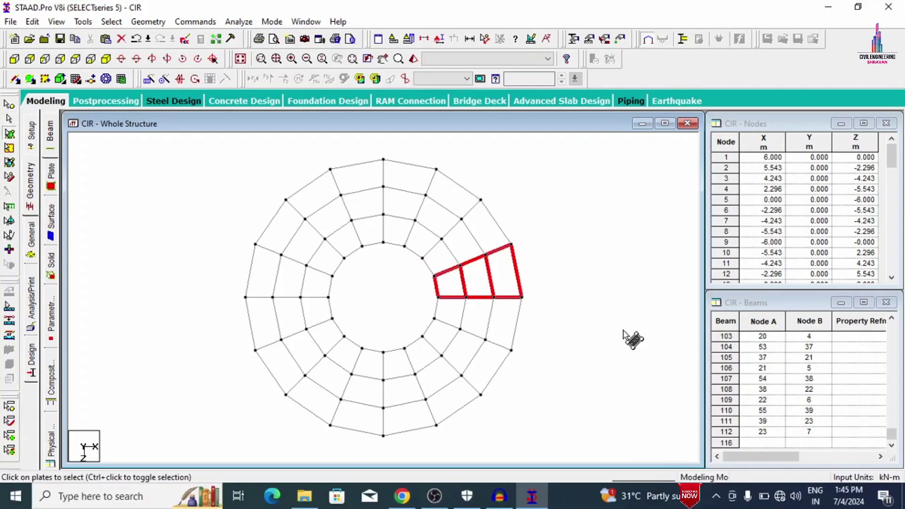
{"action": "left_click", "coordinate": [164, 79]}
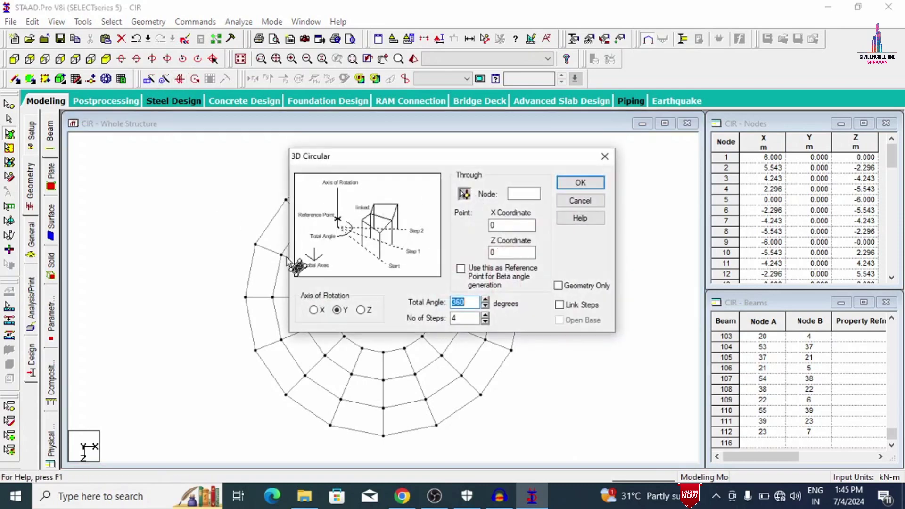
{"action": "double_click", "coordinate": [451, 319]}
{"action": "type", "text": "1"}
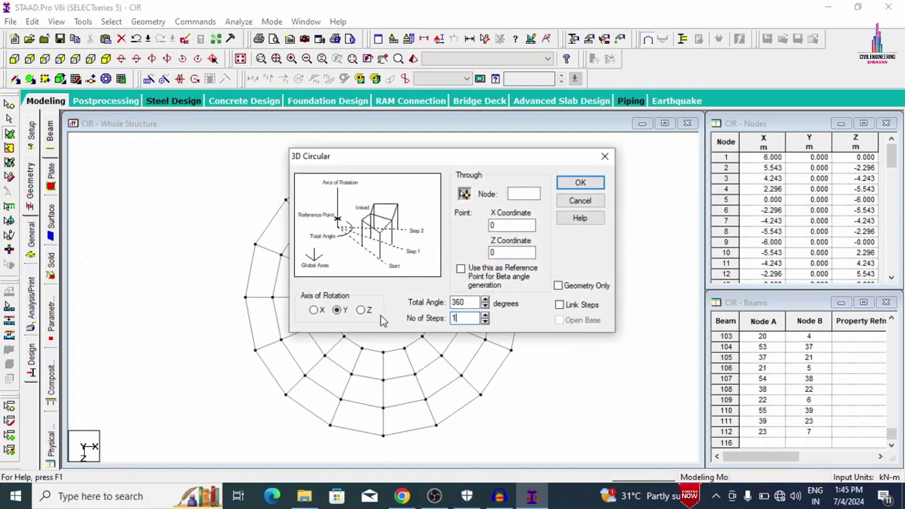
{"action": "type", "text": "6"}
{"action": "left_click", "coordinate": [580, 182]}
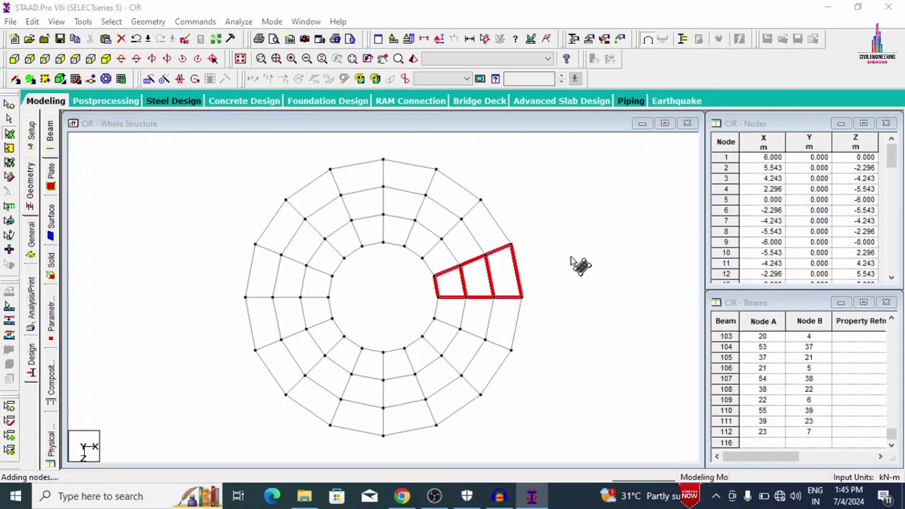
- Inspect the plated ring floor from an angle in a 3D rendering, then close the rendered view
{"action": "right_click", "coordinate": [230, 162]}
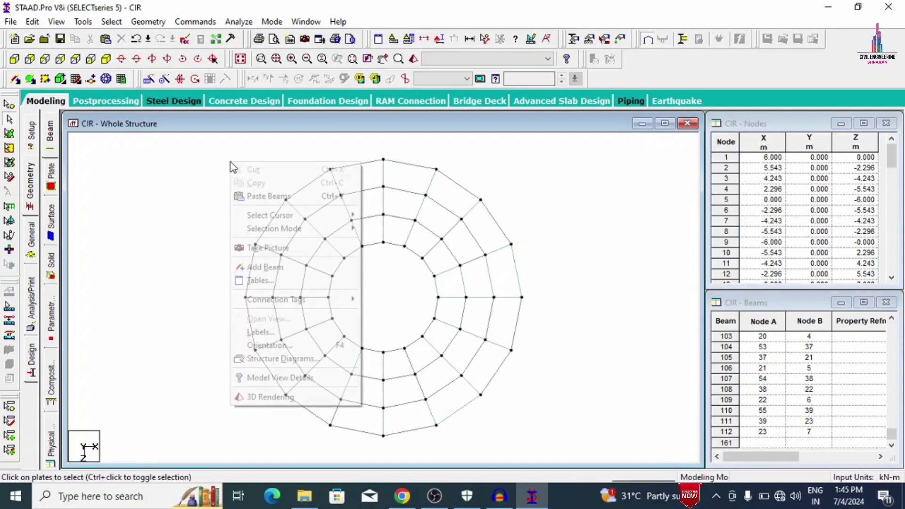
{"action": "left_click", "coordinate": [284, 397]}
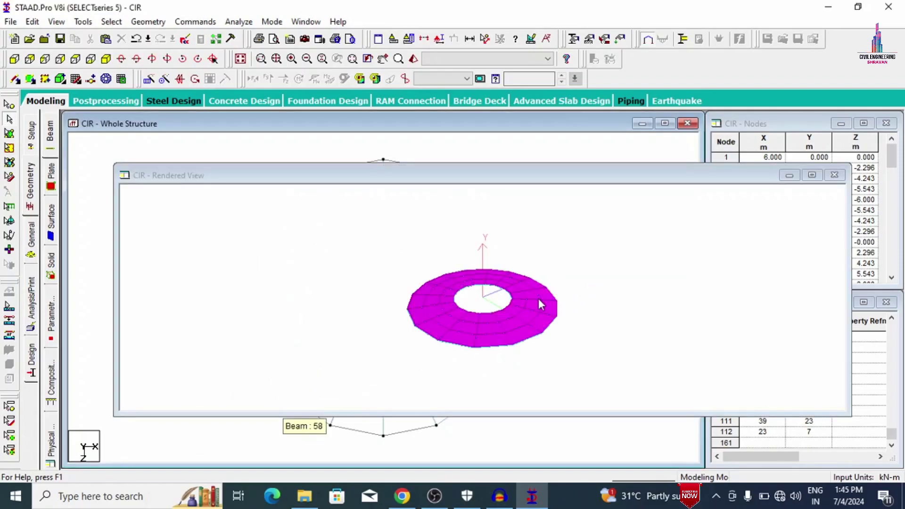
{"action": "left_click_drag", "start_coordinate": [540, 305], "coordinate": [496, 322]}
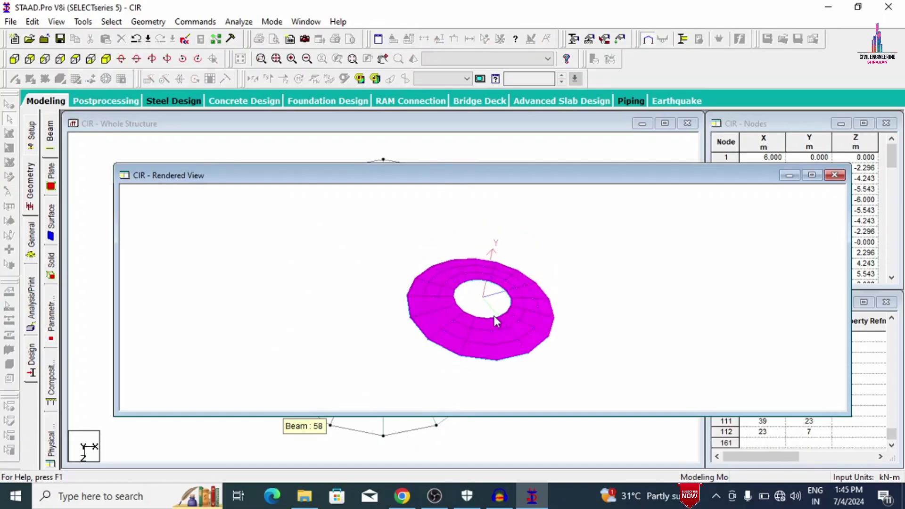
{"action": "left_click", "coordinate": [834, 174]}
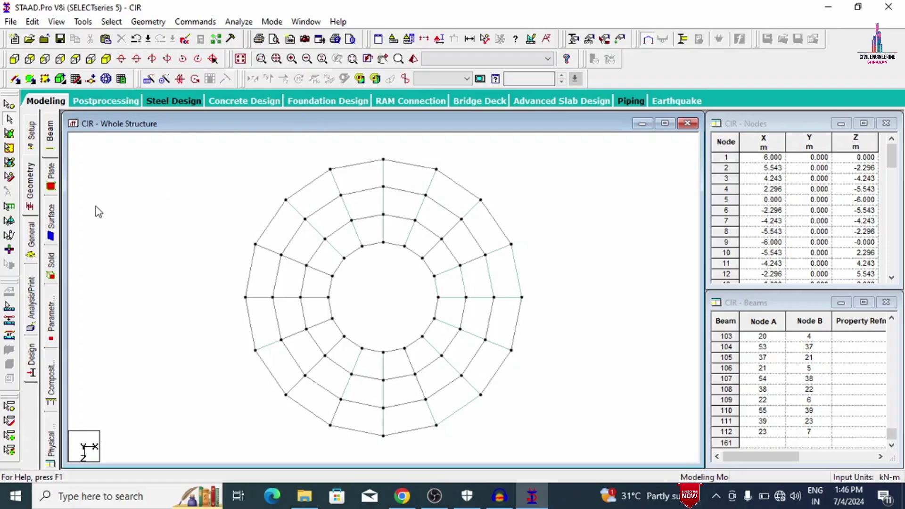
- Repeat all beams of the ring floor upward along Y in 5 linked steps of 3 m
{"action": "key", "text": "ctrl+a"}
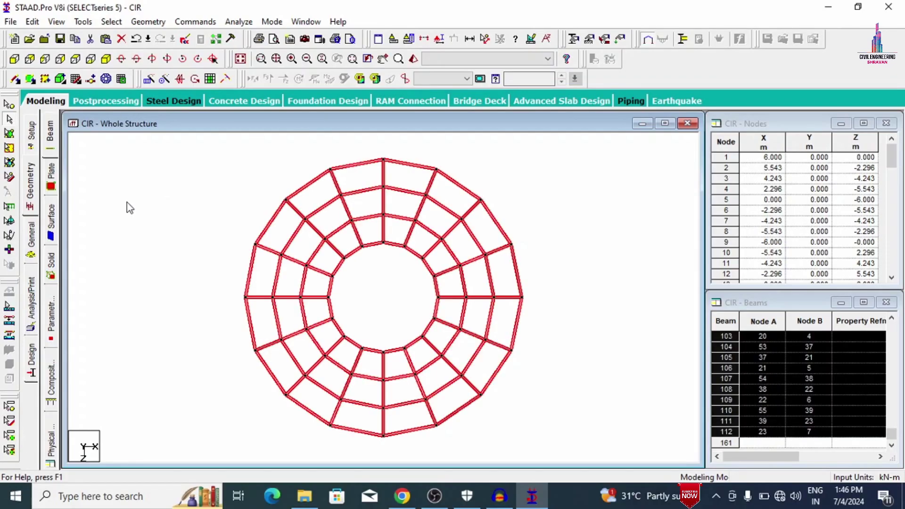
{"action": "left_click", "coordinate": [148, 79]}
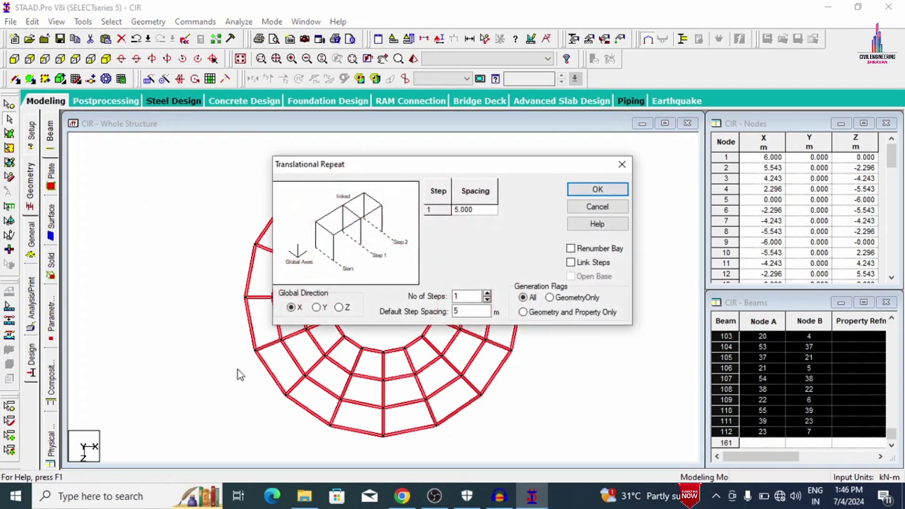
{"action": "left_click", "coordinate": [319, 308]}
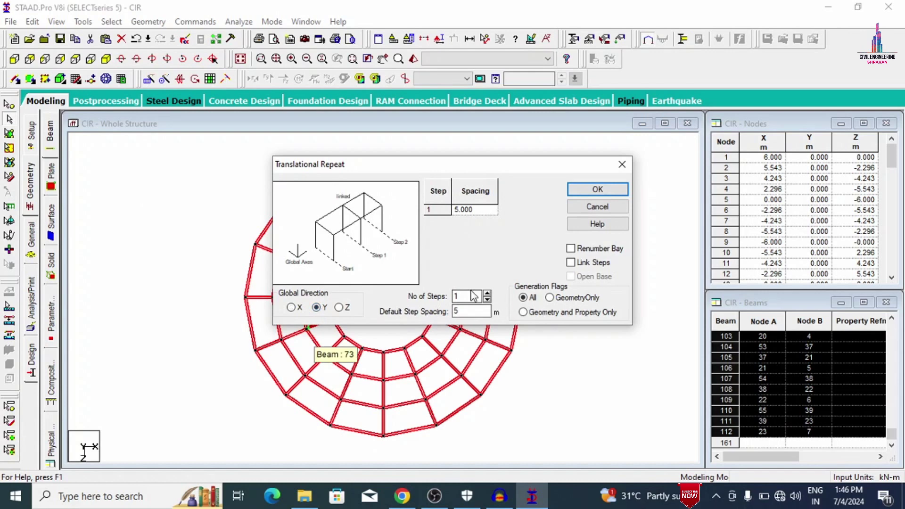
{"action": "double_click", "coordinate": [473, 294]}
{"action": "type", "text": "5"}
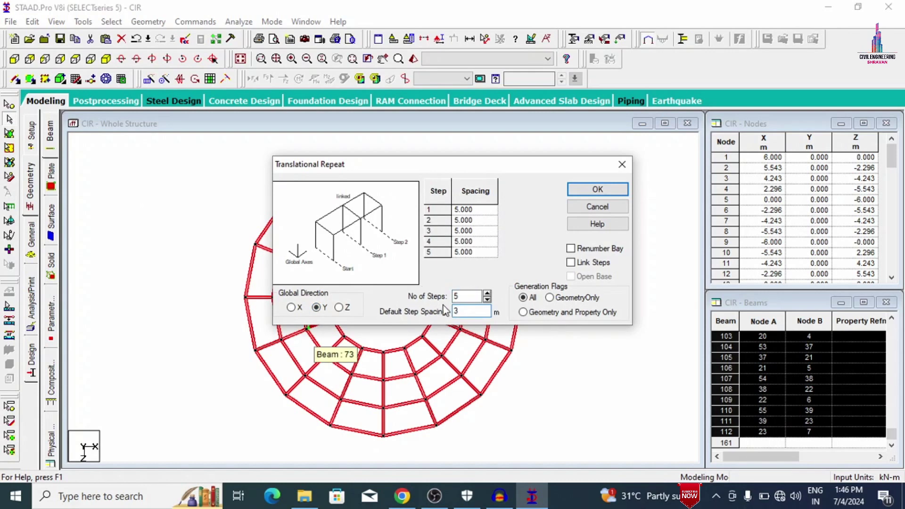
{"action": "left_click", "coordinate": [460, 310]}
{"action": "type", "text": "3"}
{"action": "left_click", "coordinate": [583, 263]}
{"action": "left_click", "coordinate": [599, 189]}
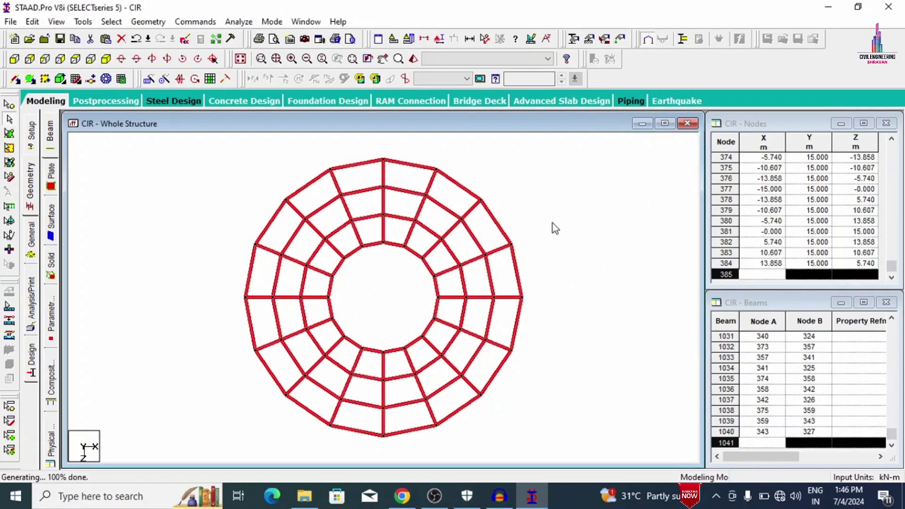
- Select all the floor plates and repeat them upward along Y in 5 steps of 3 m, without linking the steps
{"action": "left_click", "coordinate": [106, 59]}
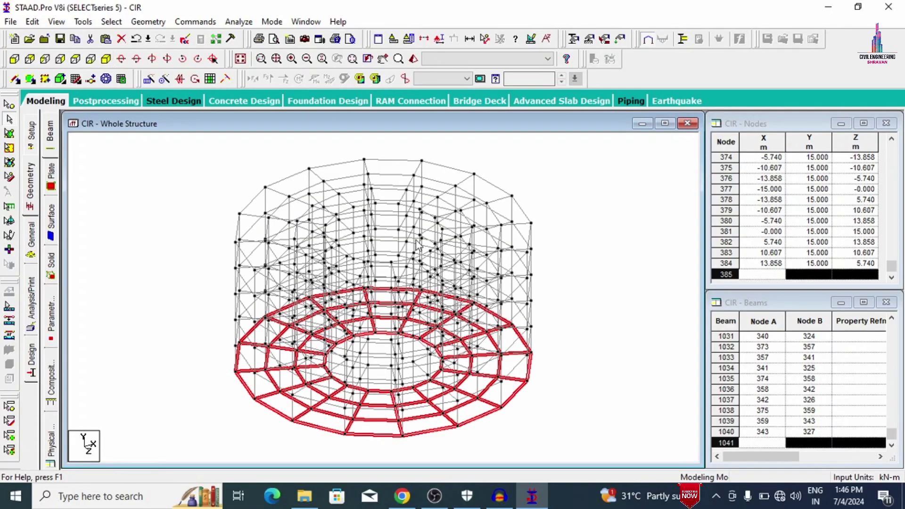
{"action": "left_click", "coordinate": [10, 133]}
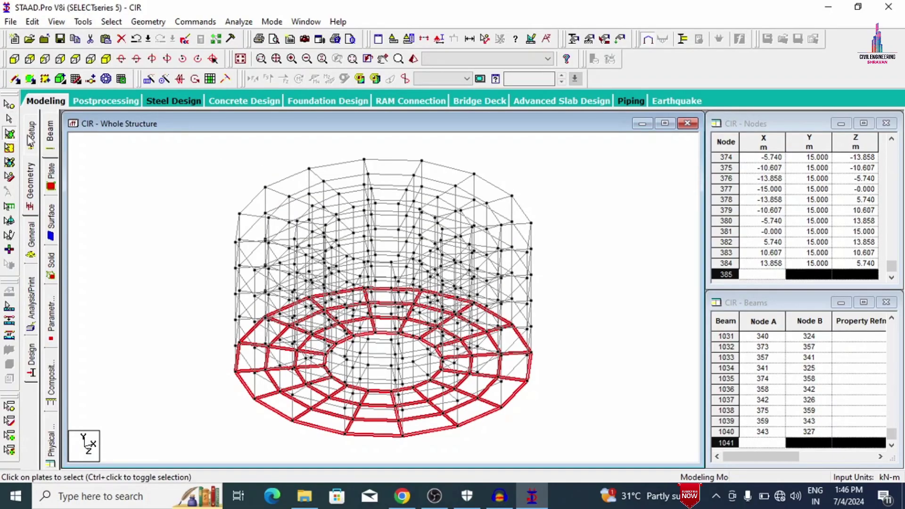
{"action": "left_click_drag", "start_coordinate": [208, 140], "coordinate": [644, 456]}
{"action": "left_click", "coordinate": [148, 80]}
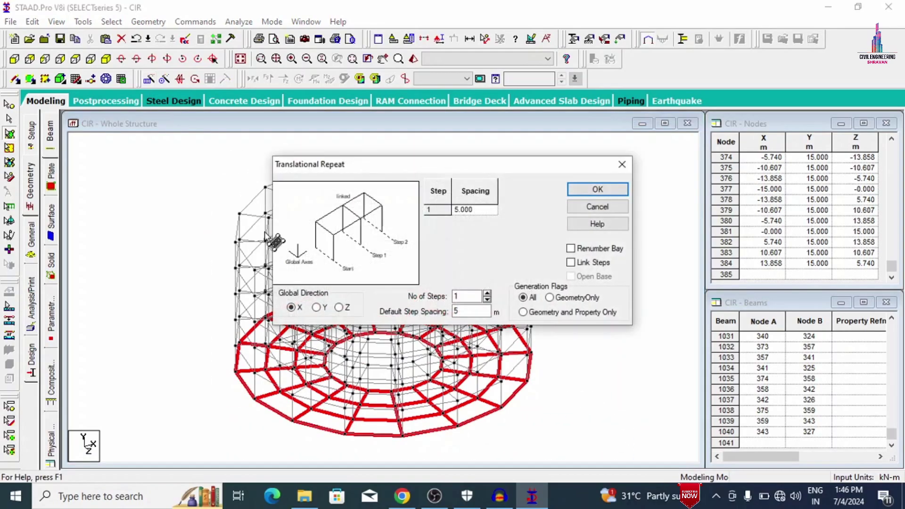
{"action": "left_click", "coordinate": [317, 307]}
{"action": "left_click", "coordinate": [467, 297]}
{"action": "double_click", "coordinate": [467, 301]}
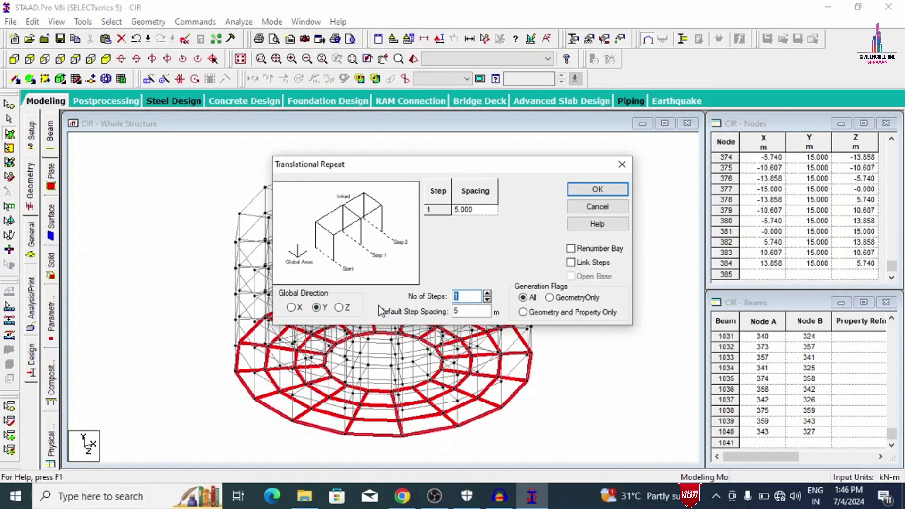
{"action": "type", "text": "5"}
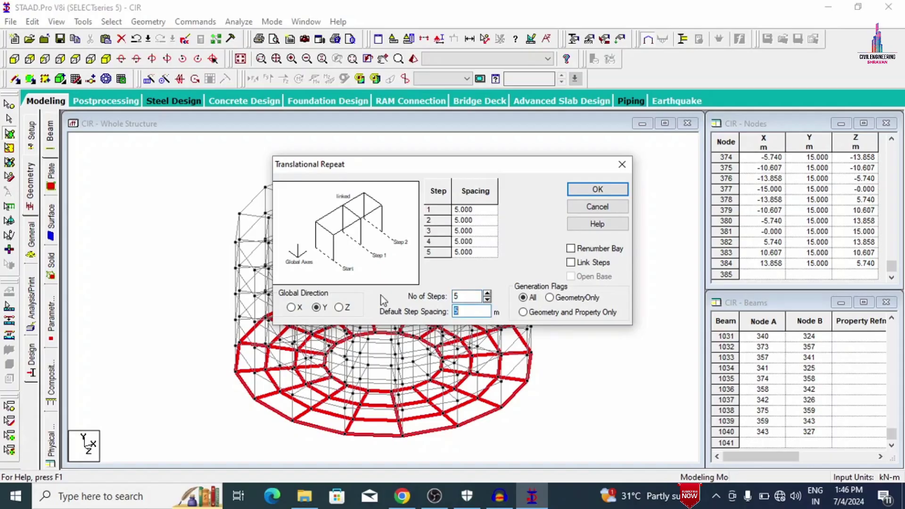
{"action": "left_click", "coordinate": [594, 187]}
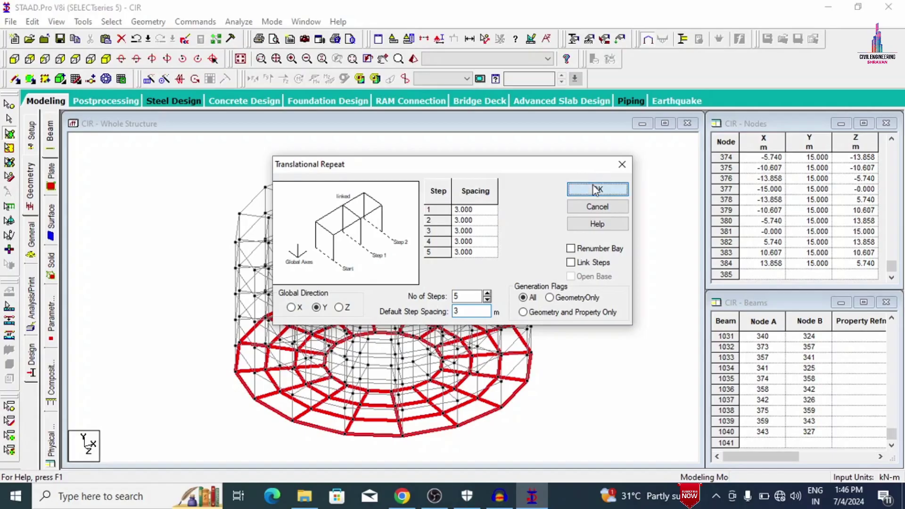
- Delete all the plates at the base level of the tower
{"action": "left_click", "coordinate": [14, 59]}
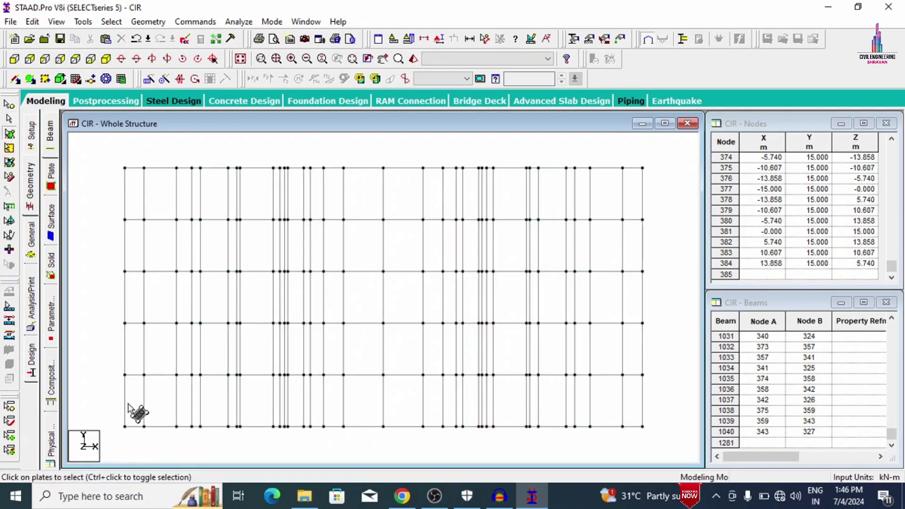
{"action": "left_click_drag", "start_coordinate": [647, 436], "coordinate": [660, 439]}
{"action": "key", "text": "Delete"}
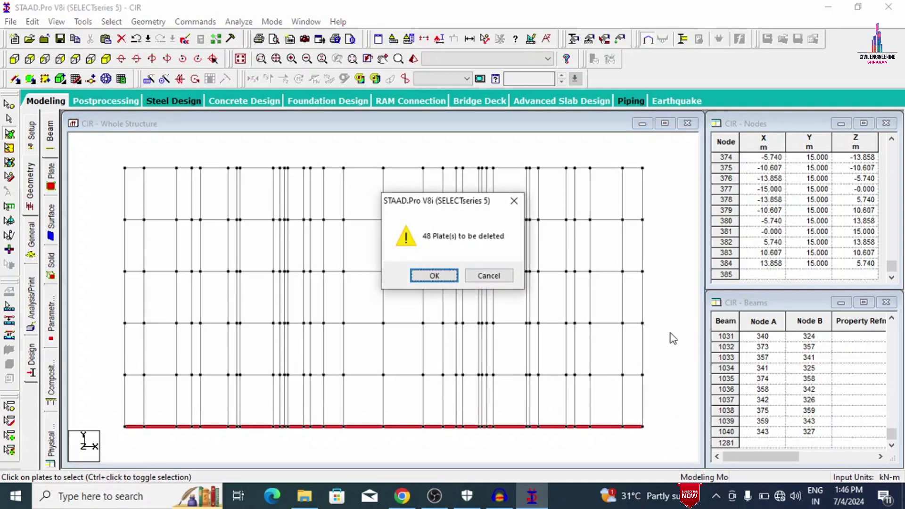
{"action": "key", "text": "Return"}
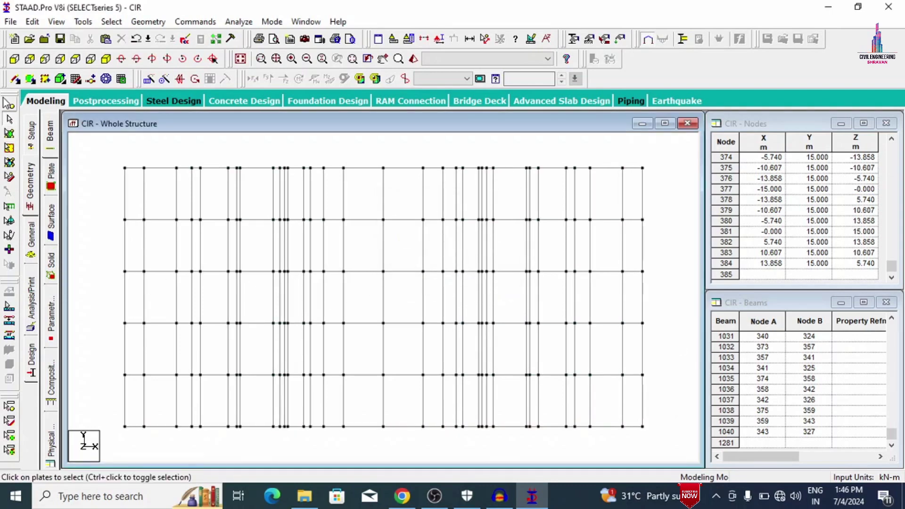
- Delete all the ring and radial beams at the base level, keeping the columns
{"action": "left_click_drag", "start_coordinate": [105, 408], "coordinate": [677, 460]}
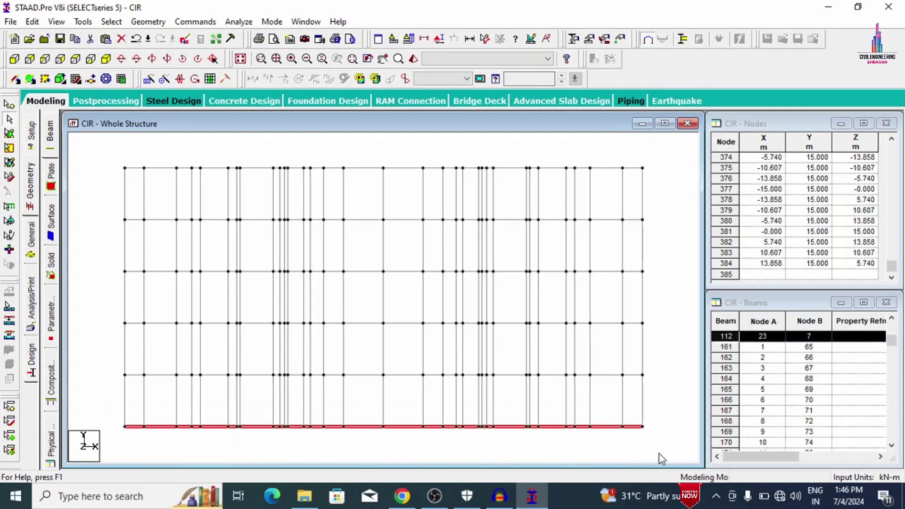
{"action": "key", "text": "Delete"}
{"action": "key", "text": "Return"}
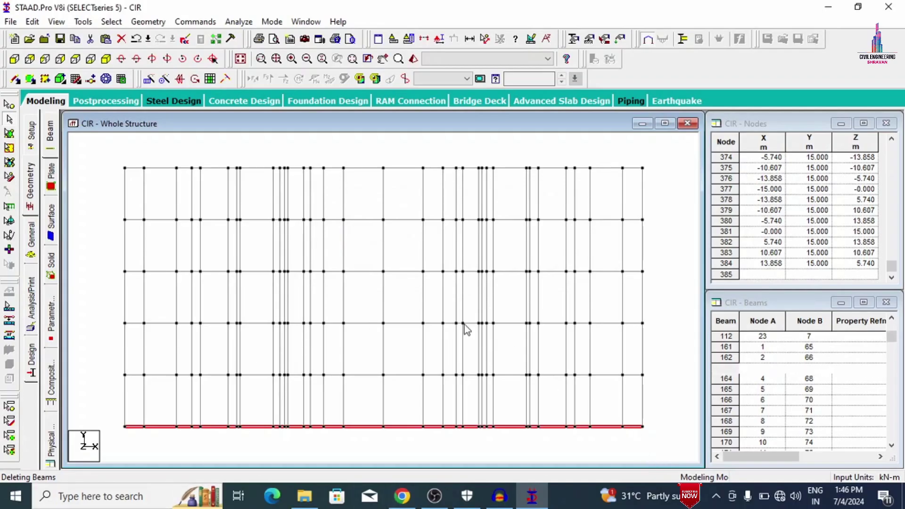
- Inspect the multi-storey circular tower from an angle in a 3D rendering, then close the rendered view
{"action": "left_click", "coordinate": [106, 59]}
{"action": "right_click", "coordinate": [159, 201]}
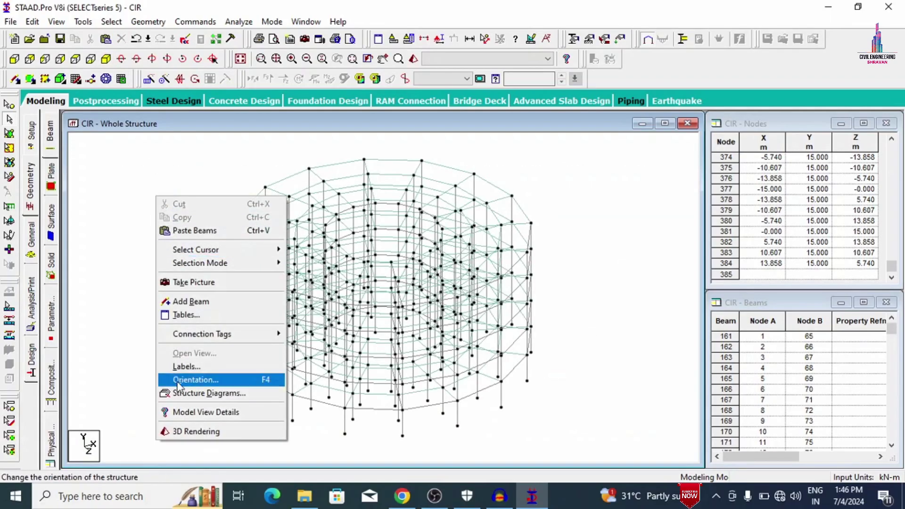
{"action": "left_click", "coordinate": [201, 430]}
{"action": "left_click_drag", "start_coordinate": [543, 358], "coordinate": [409, 356]}
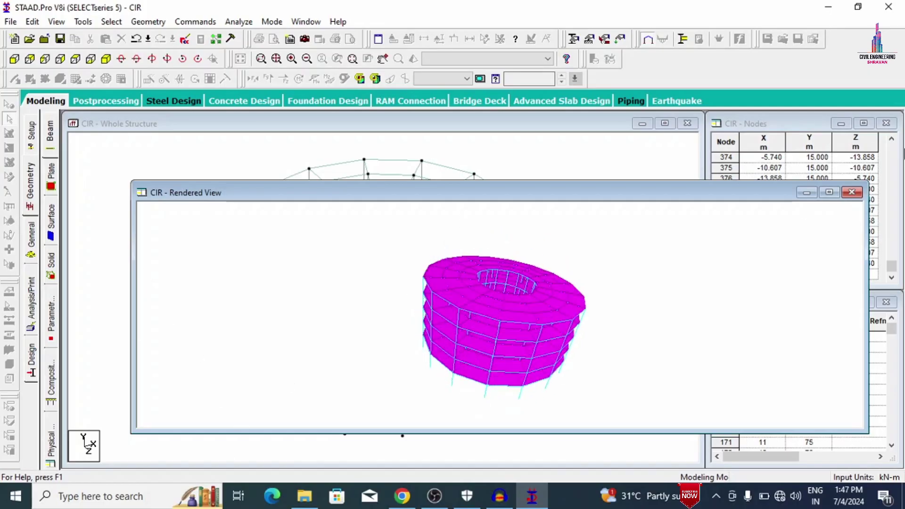
{"action": "left_click", "coordinate": [851, 192]}
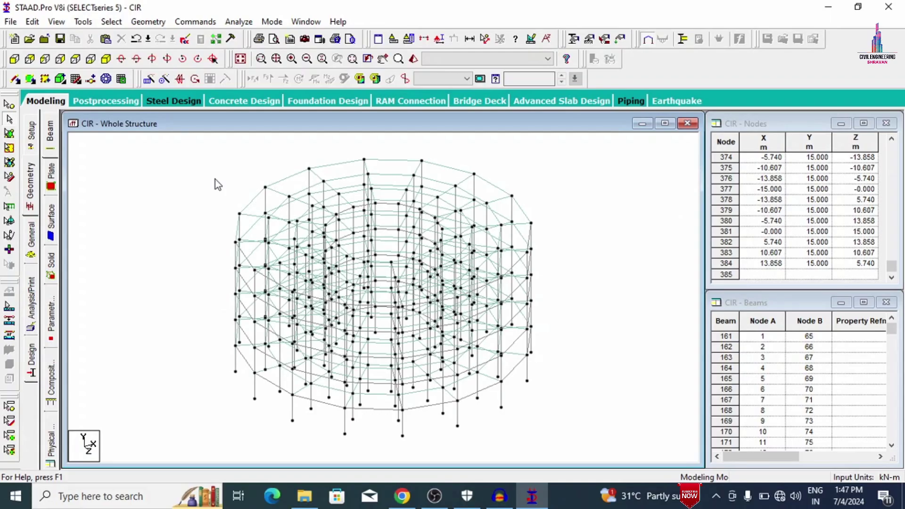
- Copy all beams and columns of the tower 45 m along X in one step, and save the structure through the auto-save
{"action": "key", "text": "ctrl+a"}
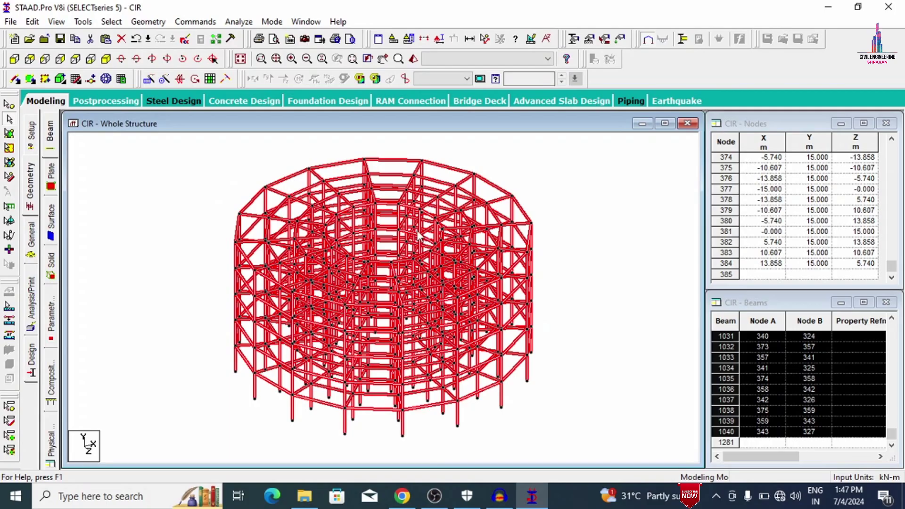
{"action": "left_click", "coordinate": [150, 80]}
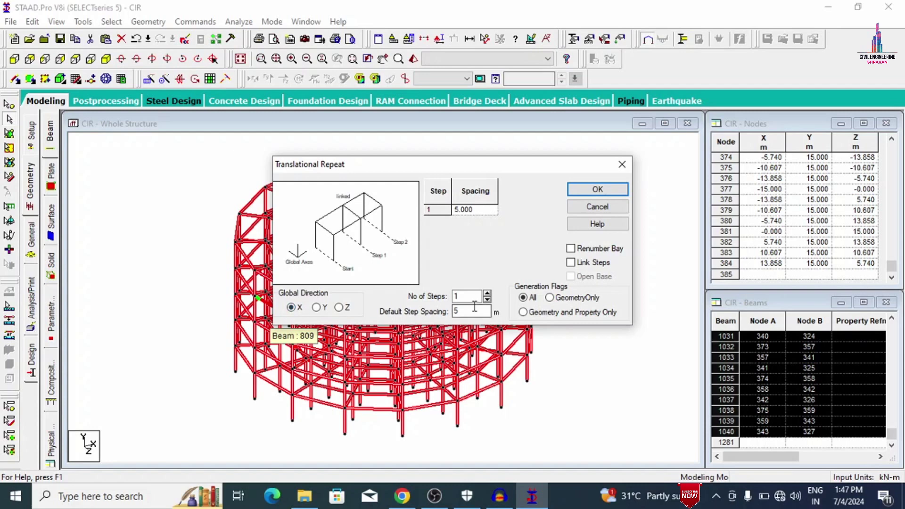
{"action": "double_click", "coordinate": [457, 296]}
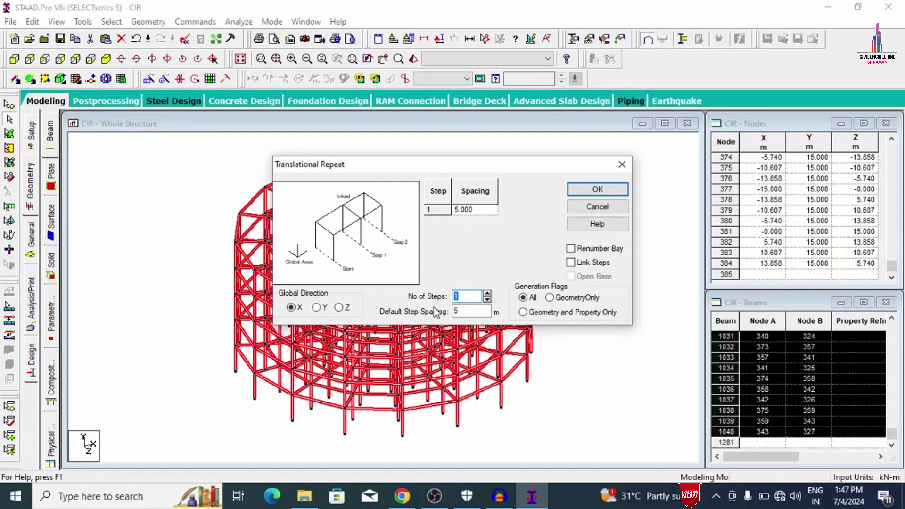
{"action": "left_click_drag", "start_coordinate": [466, 312], "coordinate": [413, 313]}
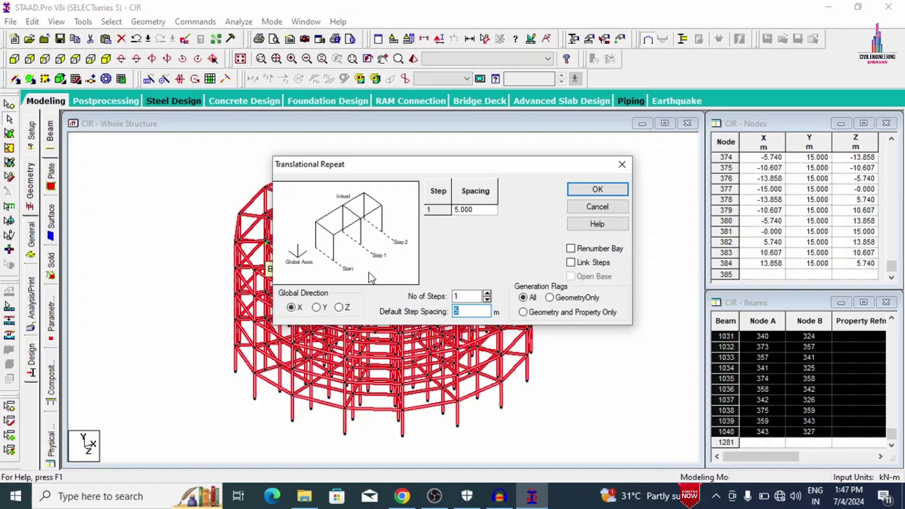
{"action": "type", "text": "45"}
{"action": "left_click", "coordinate": [597, 188]}
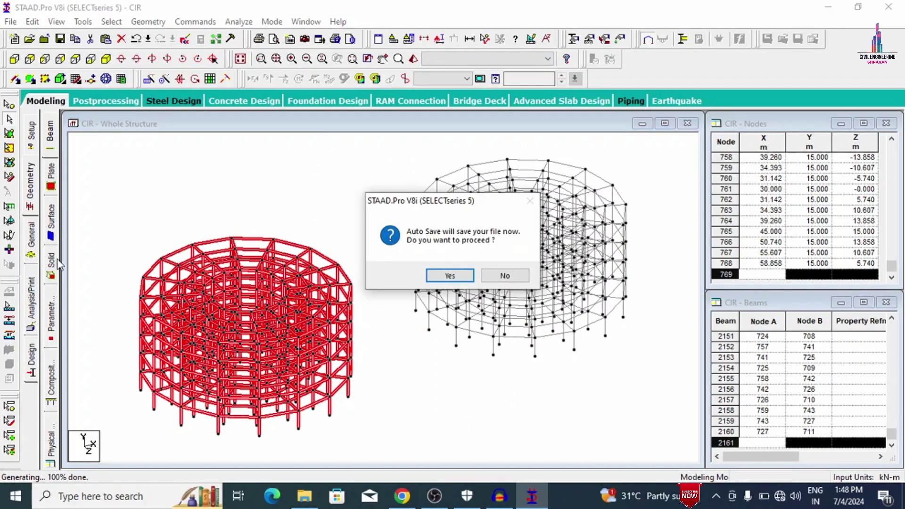
{"action": "left_click", "coordinate": [450, 276]}
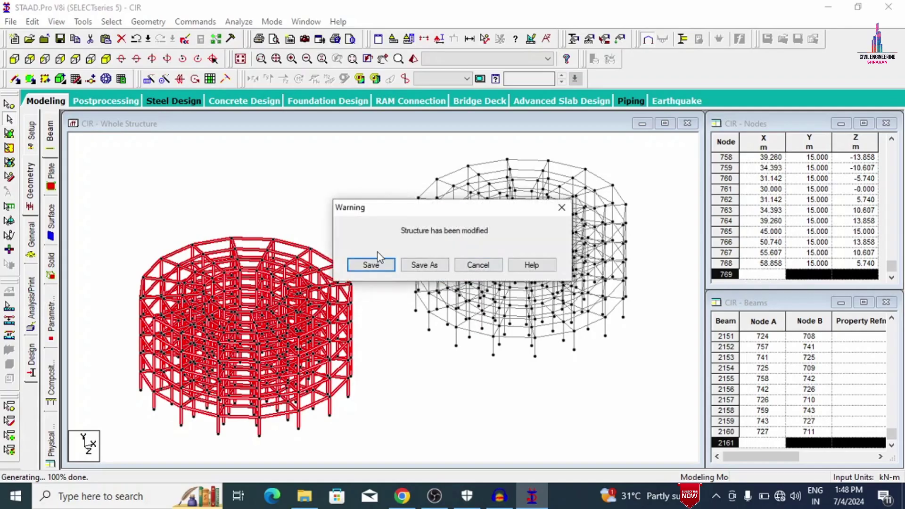
{"action": "left_click", "coordinate": [371, 265]}
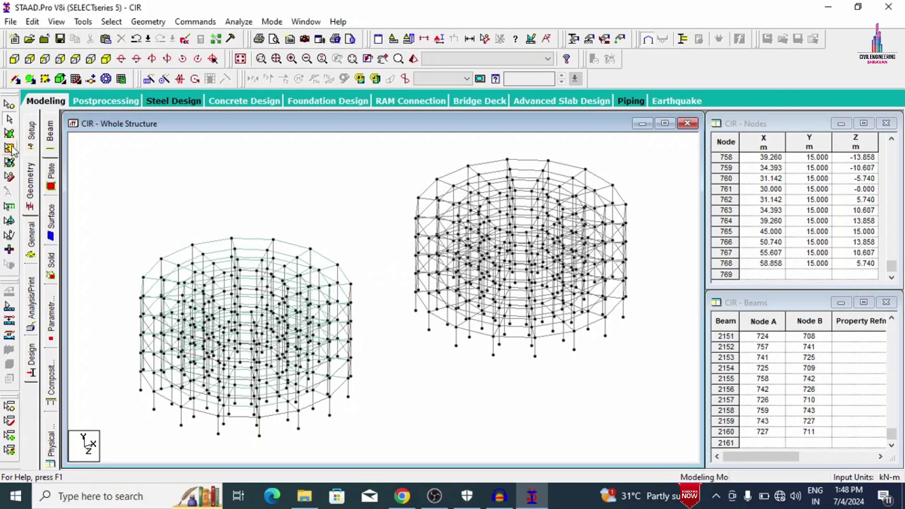
- Copy all floor plates of the first tower 45 m along X in one step onto the second tower
{"action": "left_click_drag", "start_coordinate": [94, 151], "coordinate": [339, 461]}
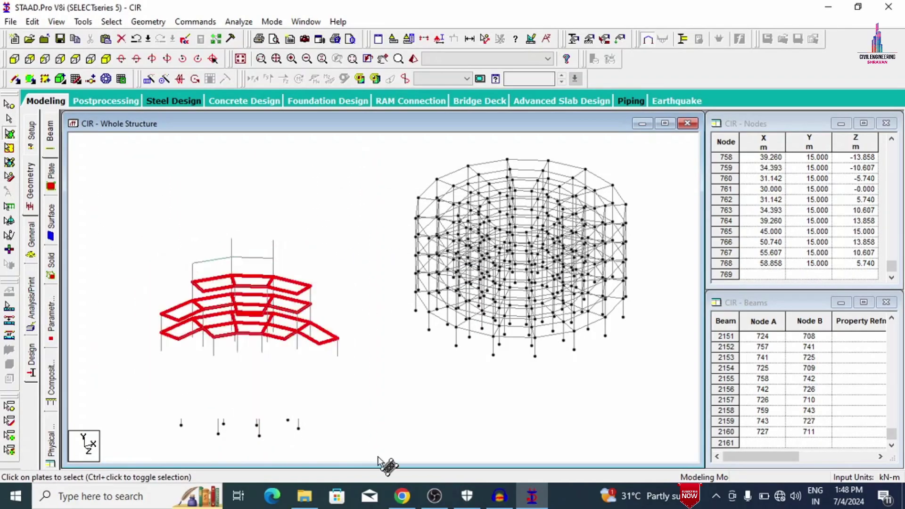
{"action": "left_click", "coordinate": [148, 78]}
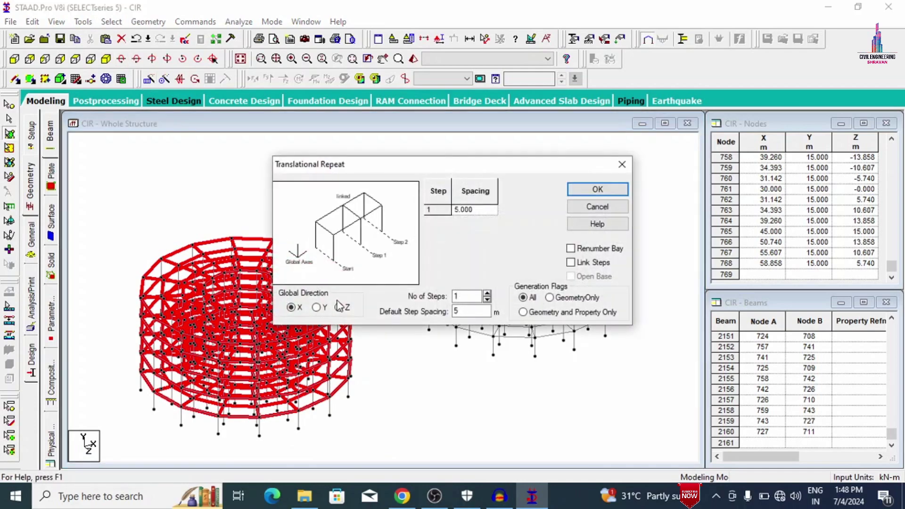
{"action": "left_click_drag", "start_coordinate": [466, 315], "coordinate": [413, 311]}
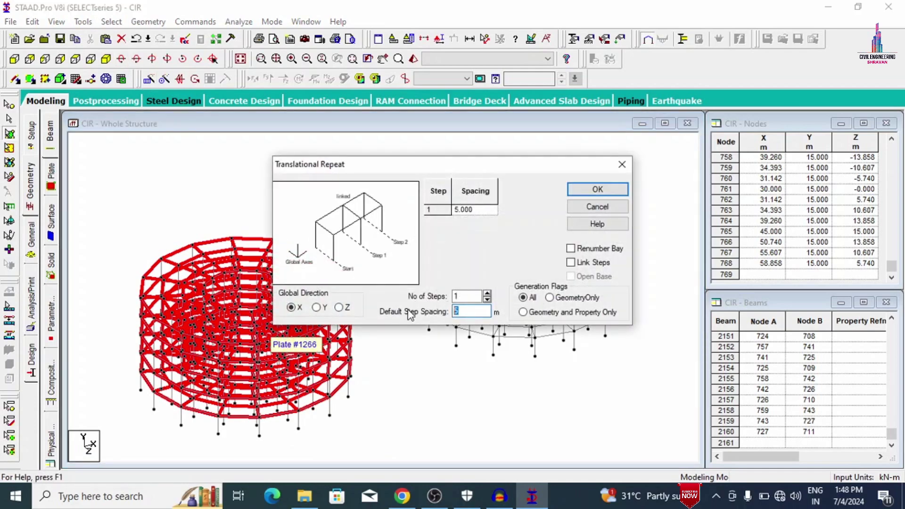
{"action": "type", "text": "45"}
{"action": "left_click", "coordinate": [589, 189]}
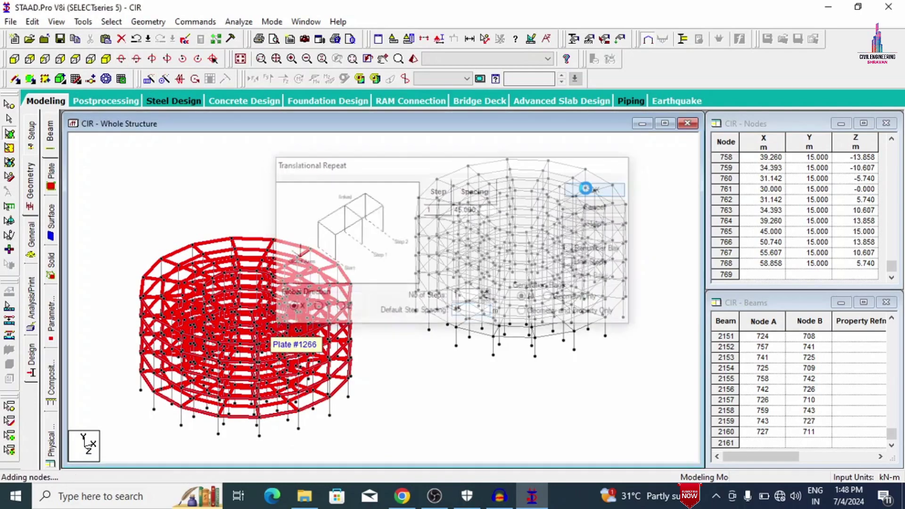
{"action": "left_click", "coordinate": [371, 195]}
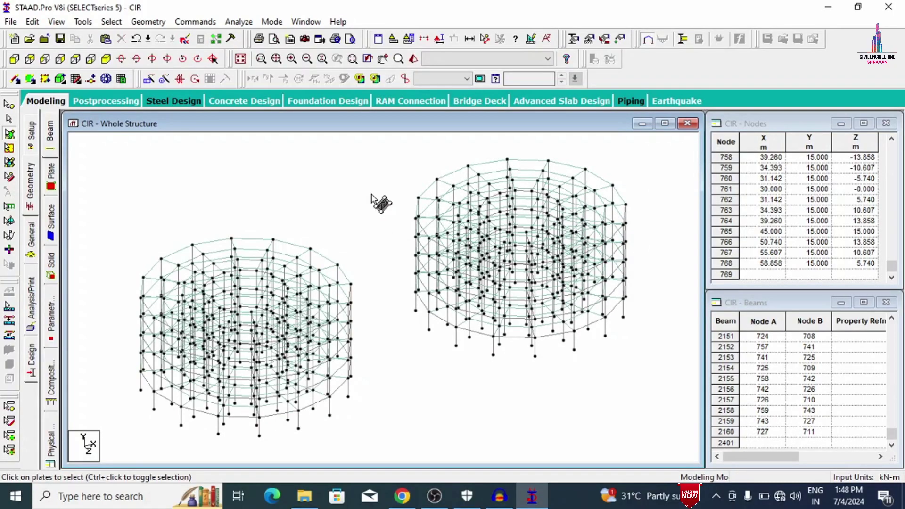
- Isolate the floor beams one level below the roof in both towers, viewing only the highlighted members in isometric
{"action": "left_click", "coordinate": [14, 60]}
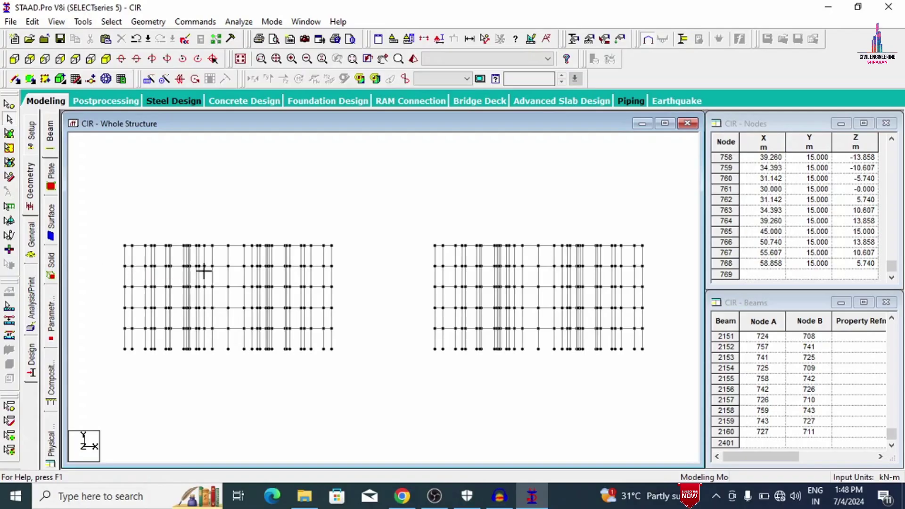
{"action": "left_click_drag", "start_coordinate": [668, 275], "coordinate": [672, 270]}
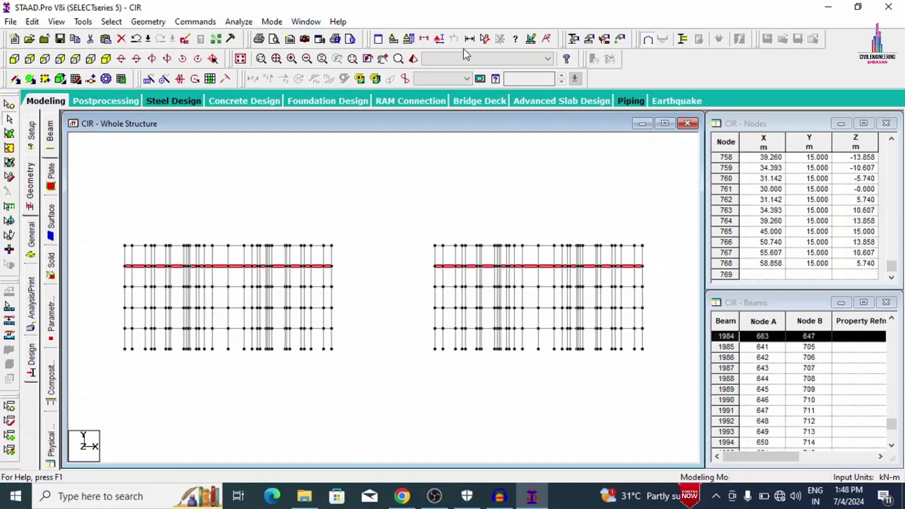
{"action": "left_click", "coordinate": [428, 41]}
{"action": "left_click", "coordinate": [507, 172]}
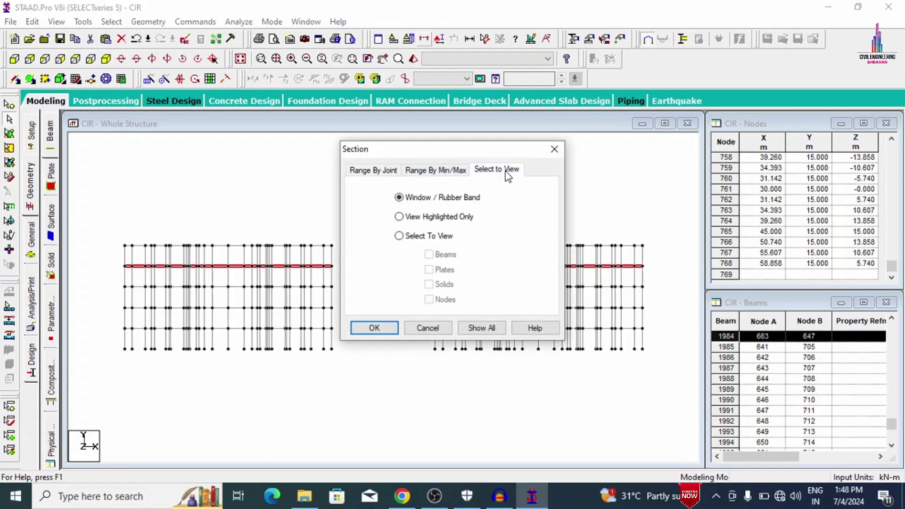
{"action": "left_click", "coordinate": [384, 328]}
{"action": "left_click", "coordinate": [106, 58]}
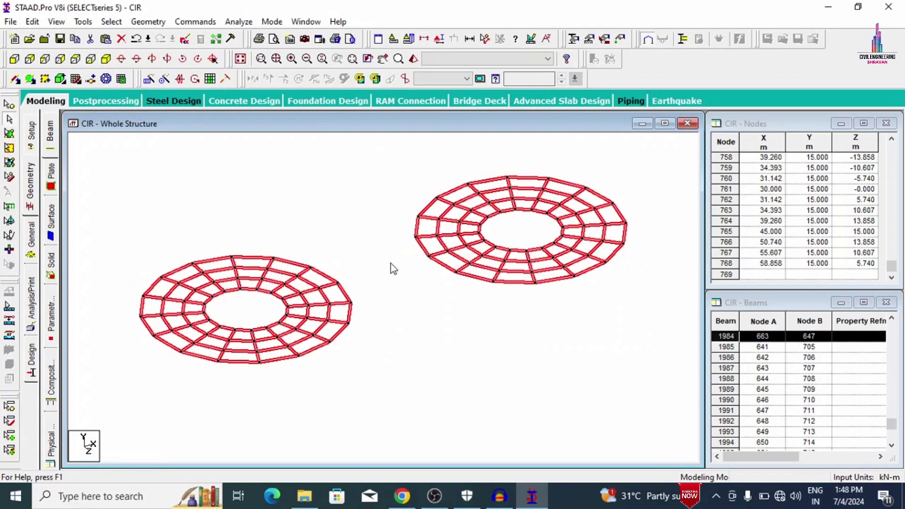
- Add three parallel beams bridging the facing outer-ring nodes of the two circular floors
{"action": "left_click", "coordinate": [437, 294]}
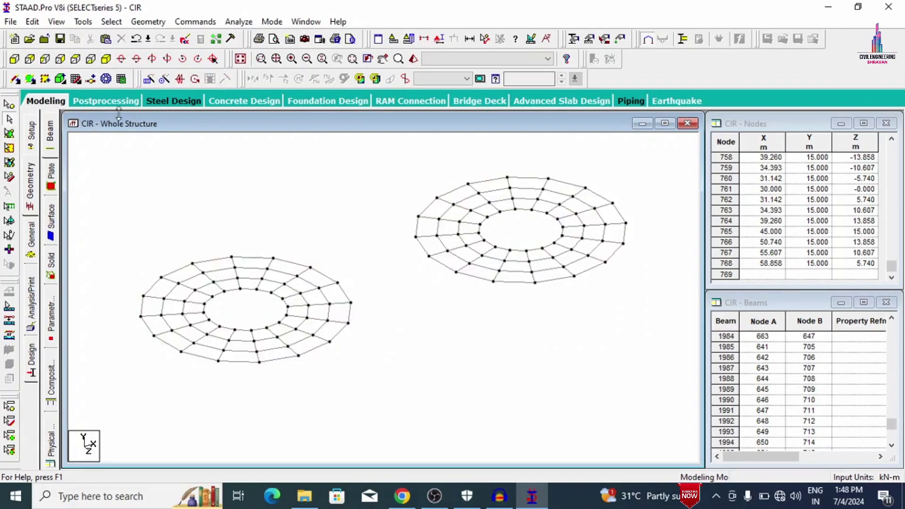
{"action": "left_click", "coordinate": [16, 78]}
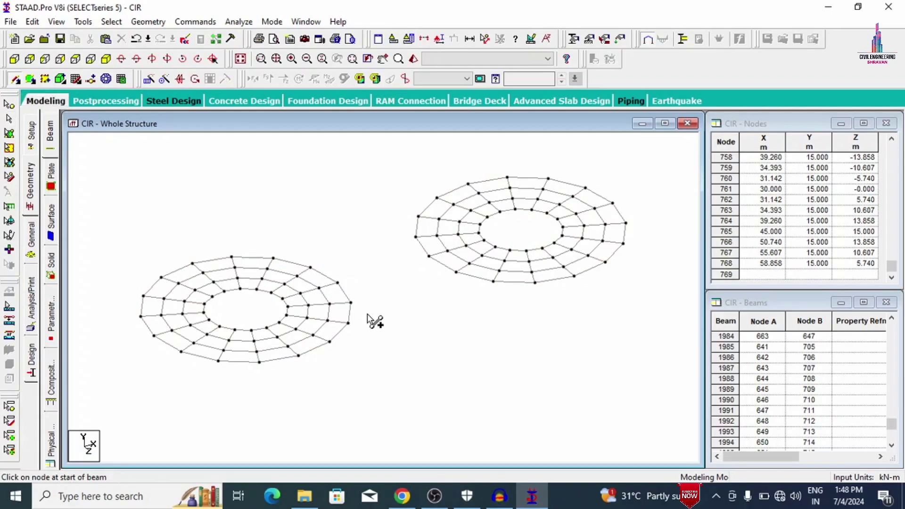
{"action": "left_click_drag", "start_coordinate": [338, 283], "coordinate": [422, 276]}
{"action": "left_click_drag", "start_coordinate": [432, 256], "coordinate": [416, 237]}
{"action": "left_click_drag", "start_coordinate": [350, 302], "coordinate": [455, 272]}
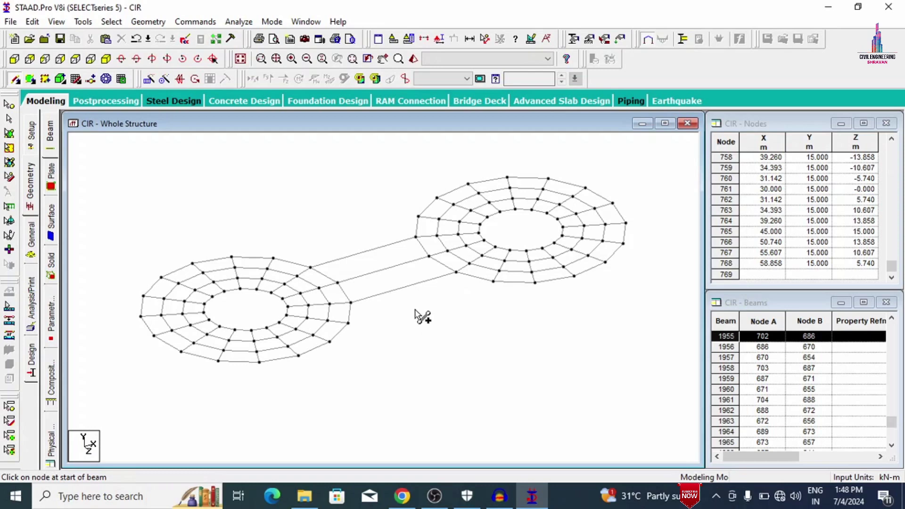
- Insert four equally spaced nodes into the middle bridge beam, at 3, 6, 9 and 12 m
{"action": "left_click", "coordinate": [392, 275]}
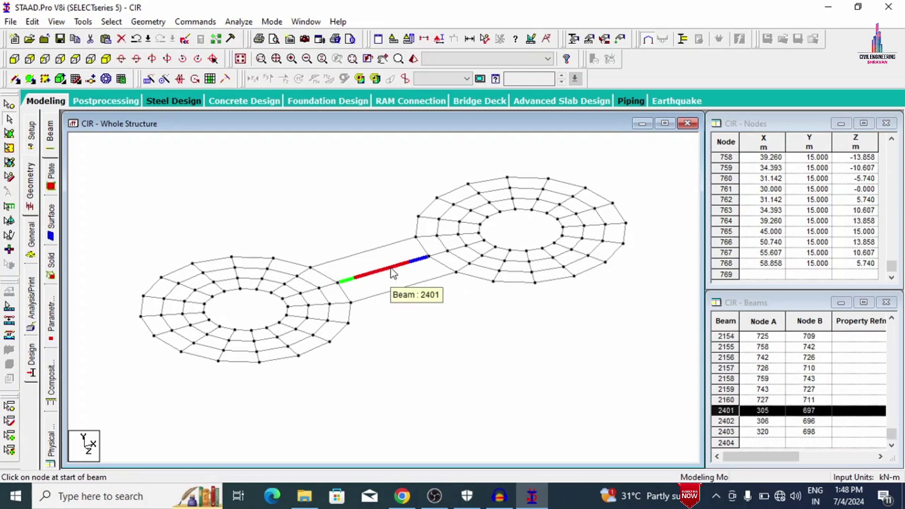
{"action": "right_click", "coordinate": [393, 273]}
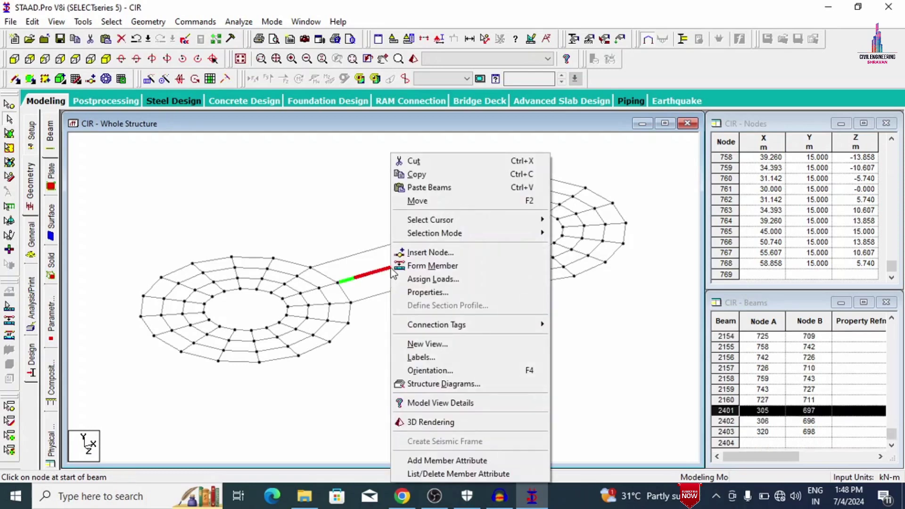
{"action": "left_click", "coordinate": [421, 253]}
{"action": "left_click_drag", "start_coordinate": [422, 149], "coordinate": [622, 104]}
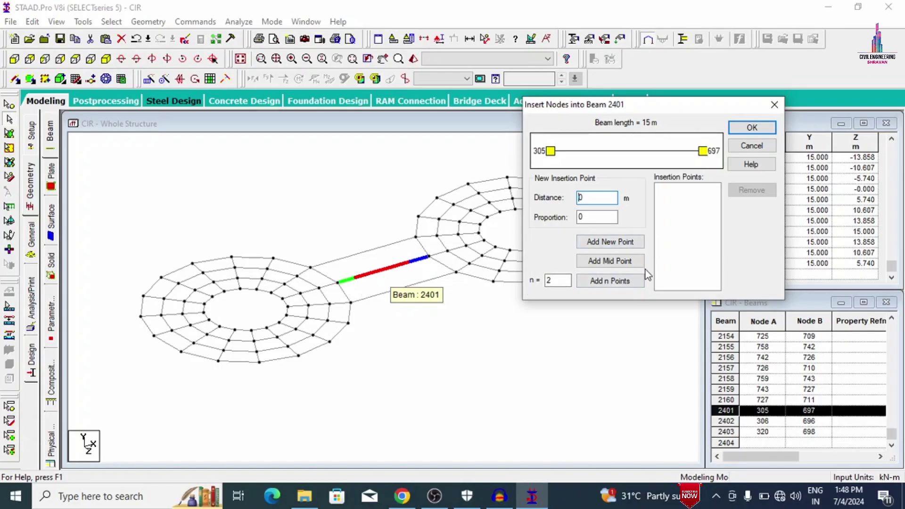
{"action": "double_click", "coordinate": [558, 281]}
{"action": "left_click", "coordinate": [609, 280]}
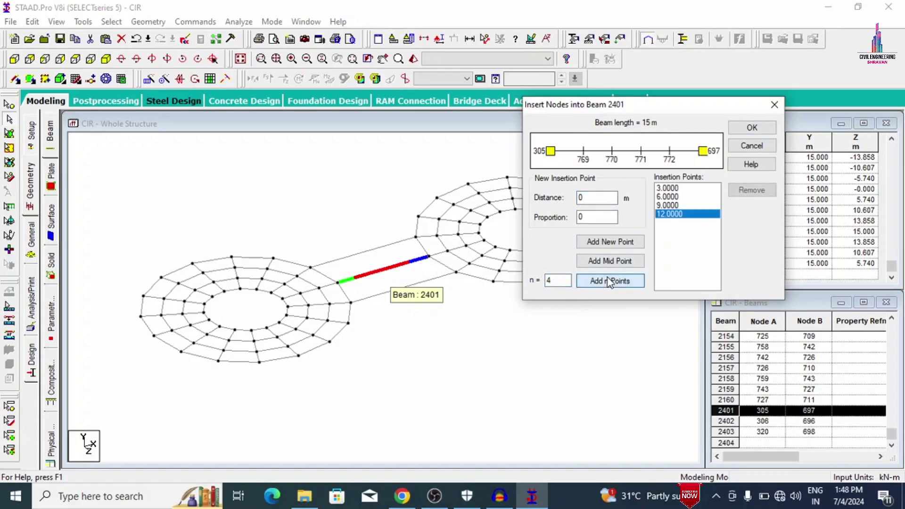
{"action": "left_click", "coordinate": [667, 189]}
{"action": "left_click", "coordinate": [674, 197]}
{"action": "left_click", "coordinate": [673, 206]}
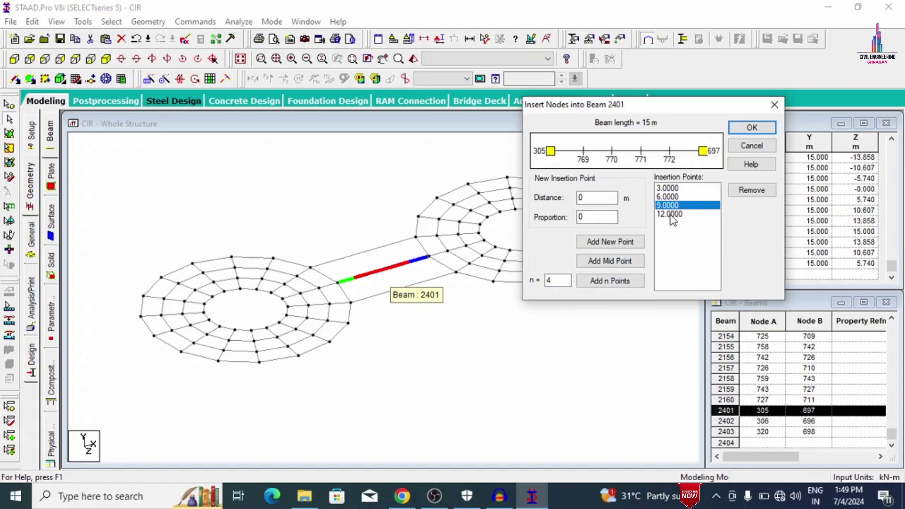
{"action": "left_click", "coordinate": [673, 215]}
{"action": "left_click", "coordinate": [771, 127]}
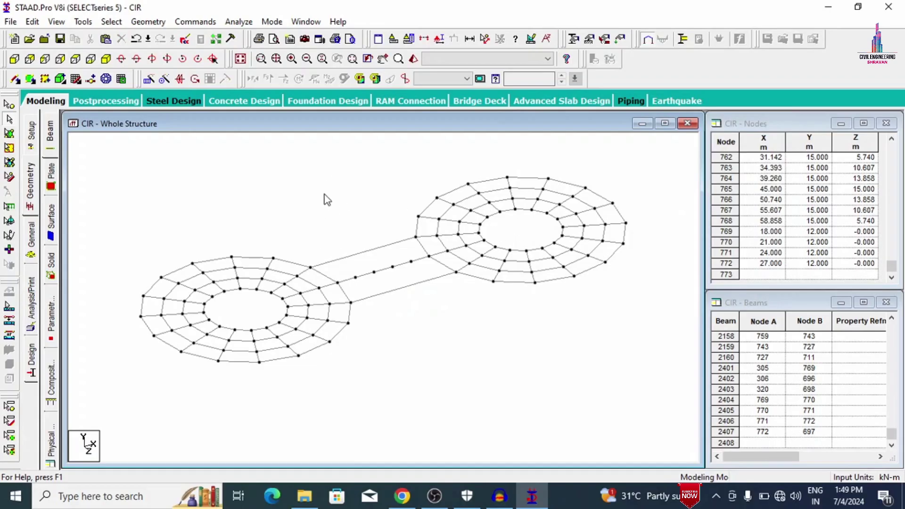
- Insert a midpoint node into each of the two outer bridge beams in one operation
{"action": "left_click", "coordinate": [360, 253]}
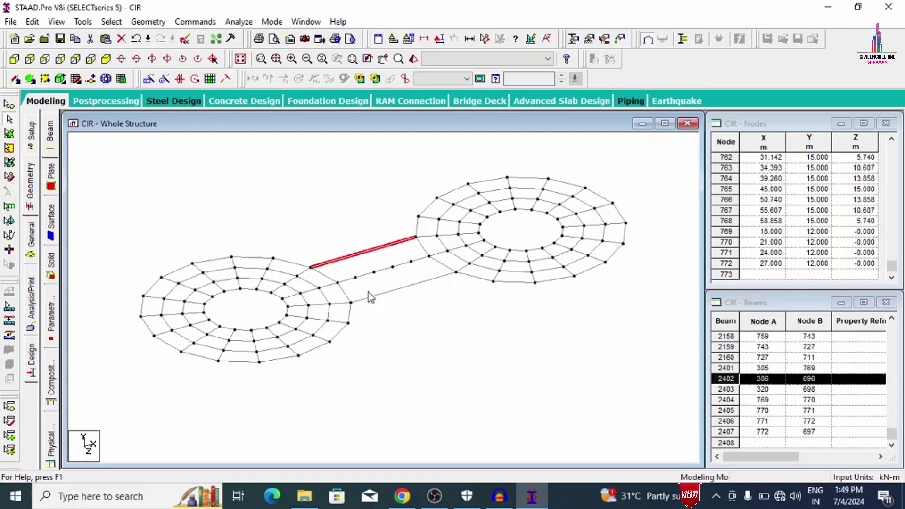
{"action": "left_click", "coordinate": [370, 296], "text": "ctrl"}
{"action": "right_click", "coordinate": [343, 182]}
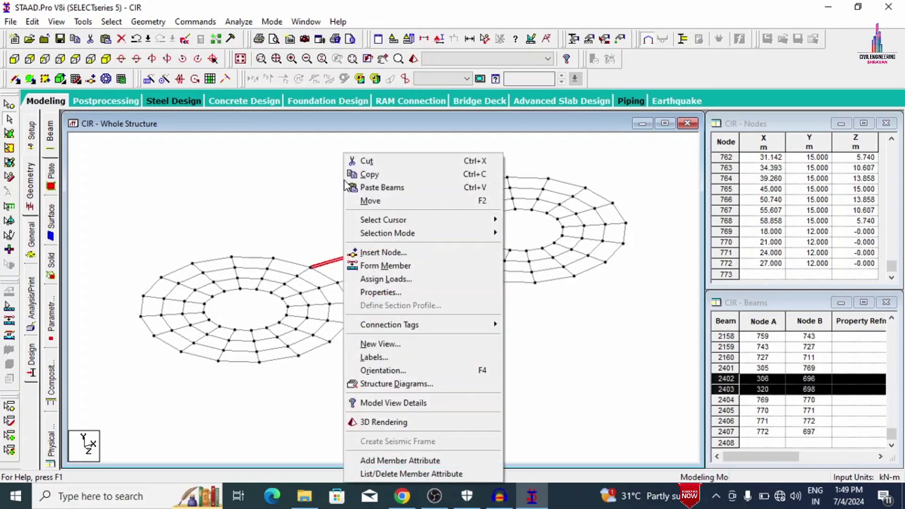
{"action": "left_click", "coordinate": [377, 253]}
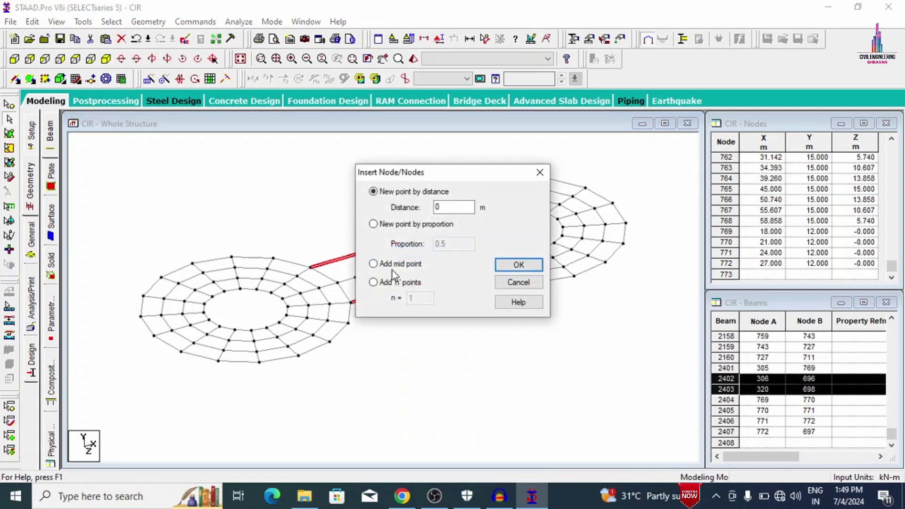
{"action": "left_click", "coordinate": [417, 267]}
{"action": "left_click", "coordinate": [518, 264]}
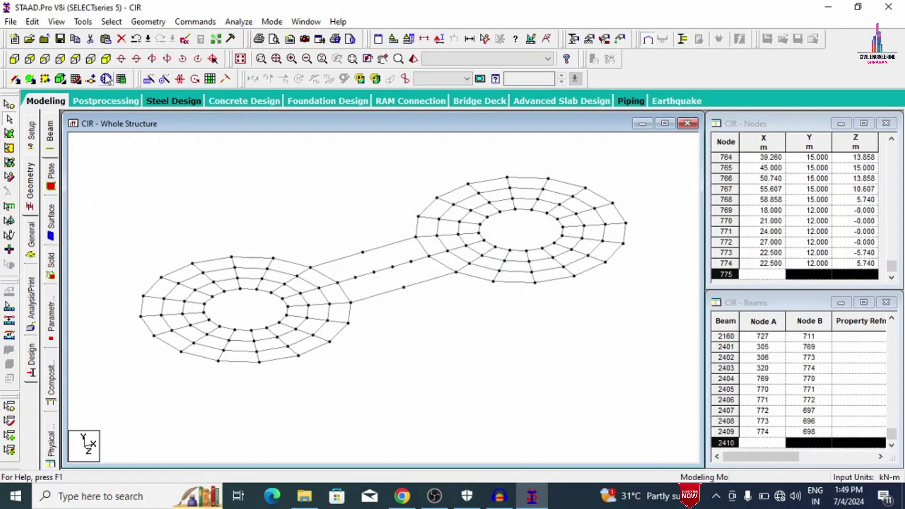
- View the floor in plan and insert a midpoint node into the central segment of the middle bridge beam
{"action": "left_click", "coordinate": [107, 79]}
{"action": "left_click", "coordinate": [417, 180]}
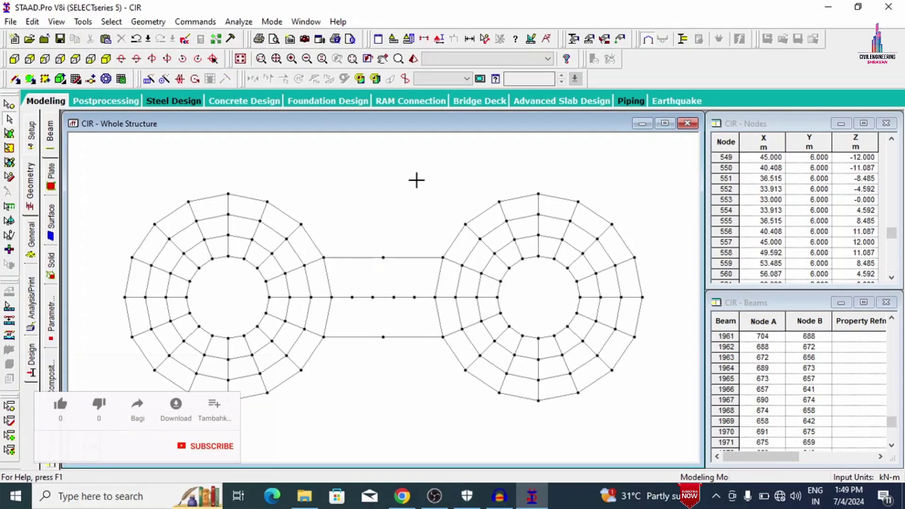
{"action": "left_click", "coordinate": [383, 298]}
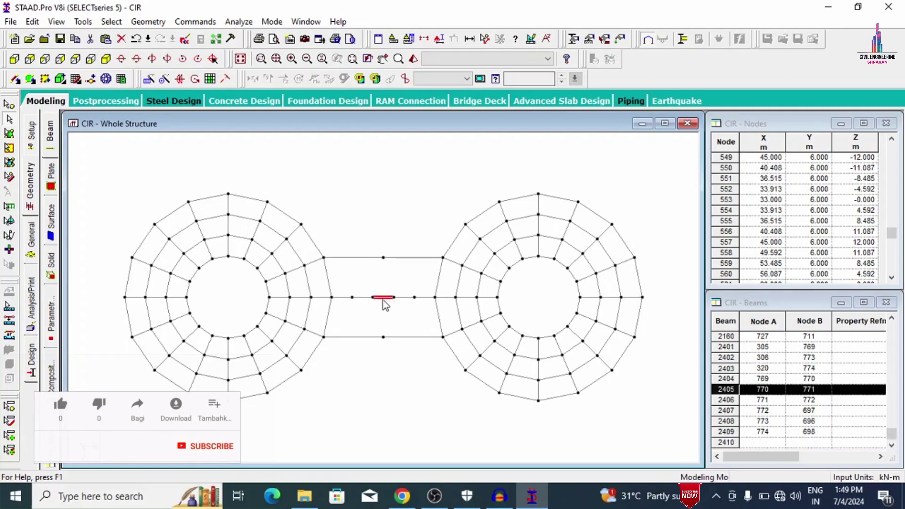
{"action": "right_click", "coordinate": [383, 298]}
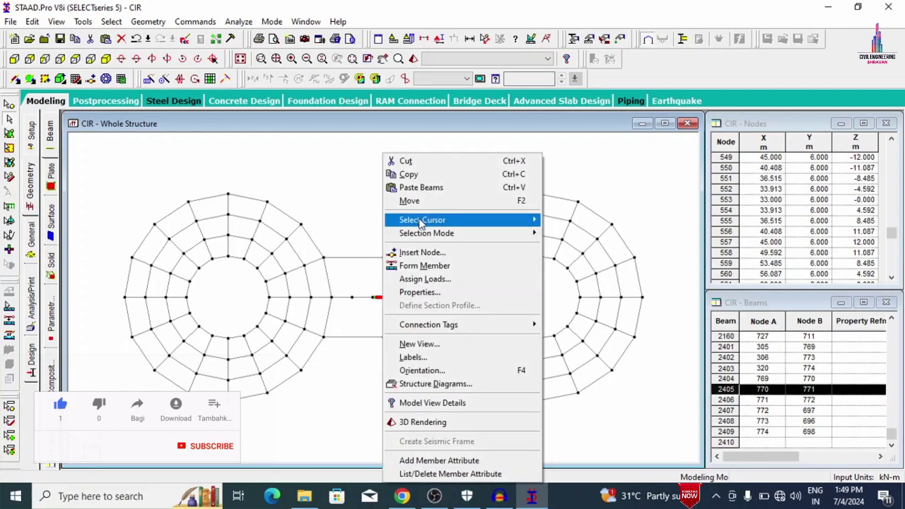
{"action": "left_click", "coordinate": [426, 253]}
{"action": "left_click", "coordinate": [414, 303]}
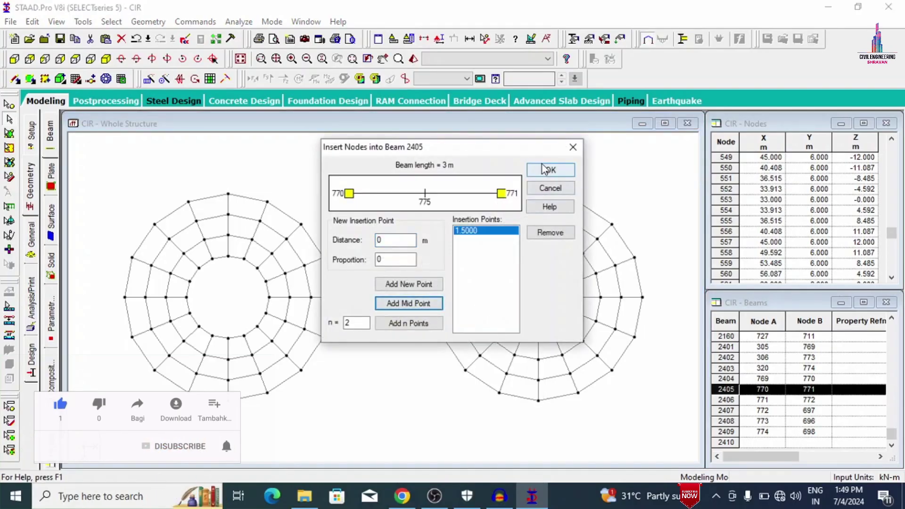
{"action": "left_click", "coordinate": [541, 168]}
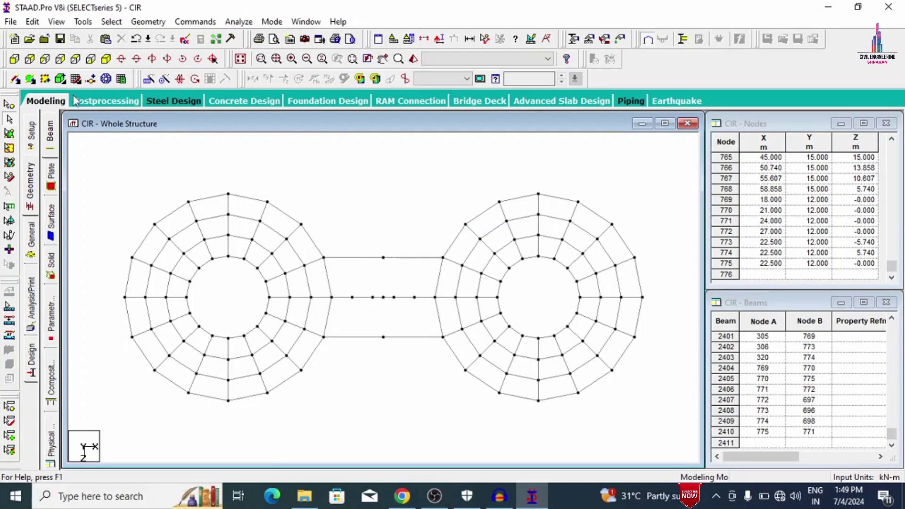
- Measure the node-to-node distances from the middle bridge beam's midpoint to the midpoints of both outer bridge beams
{"action": "left_click", "coordinate": [485, 38]}
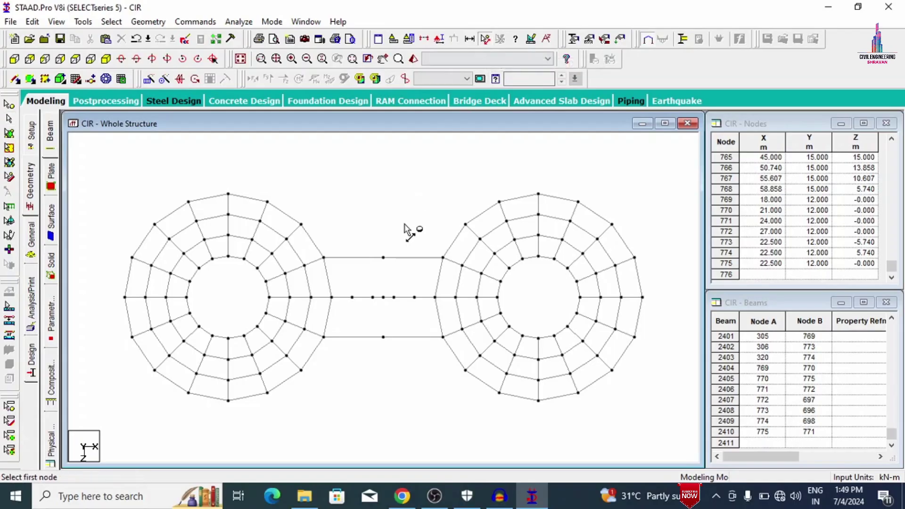
{"action": "left_click", "coordinate": [383, 258]}
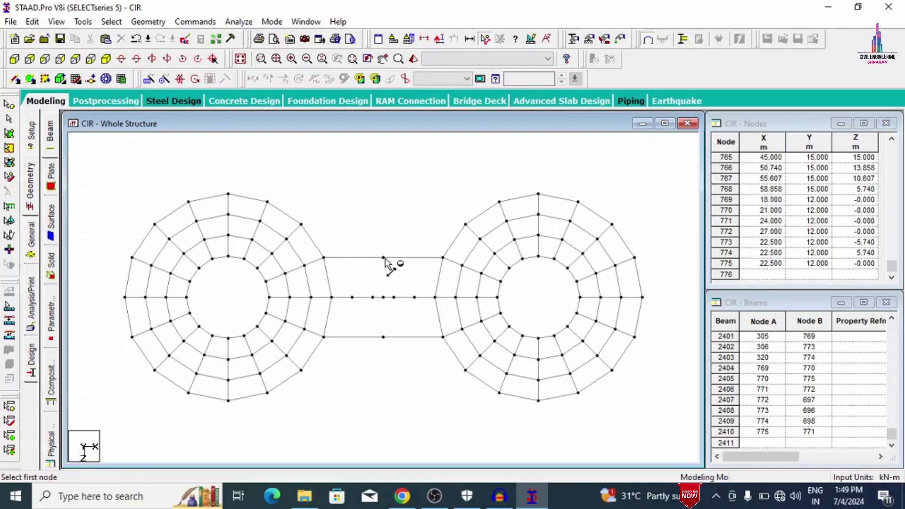
{"action": "left_click", "coordinate": [383, 297]}
{"action": "left_click", "coordinate": [383, 297]}
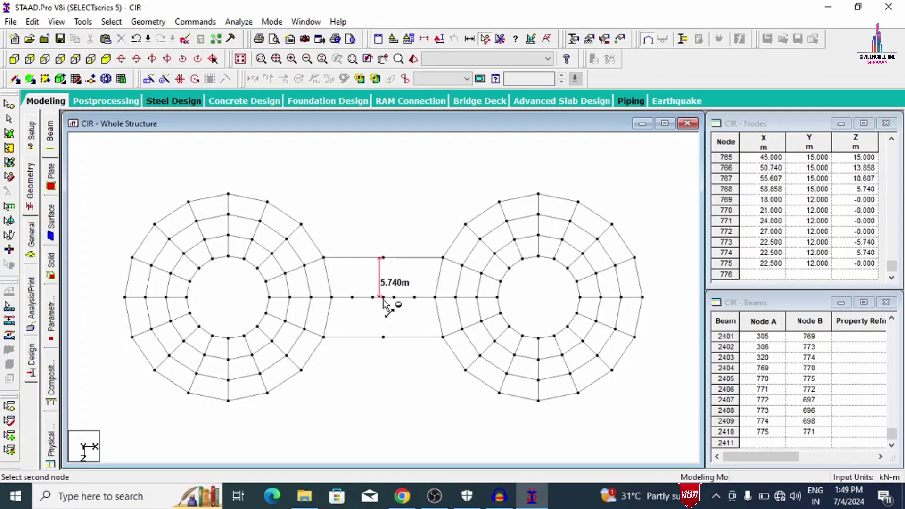
{"action": "left_click", "coordinate": [383, 337]}
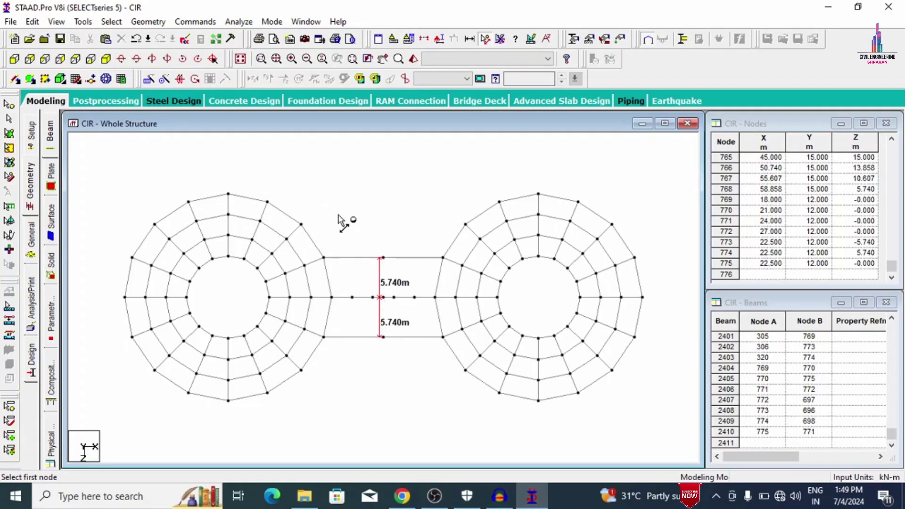
{"action": "key", "text": "Escape"}
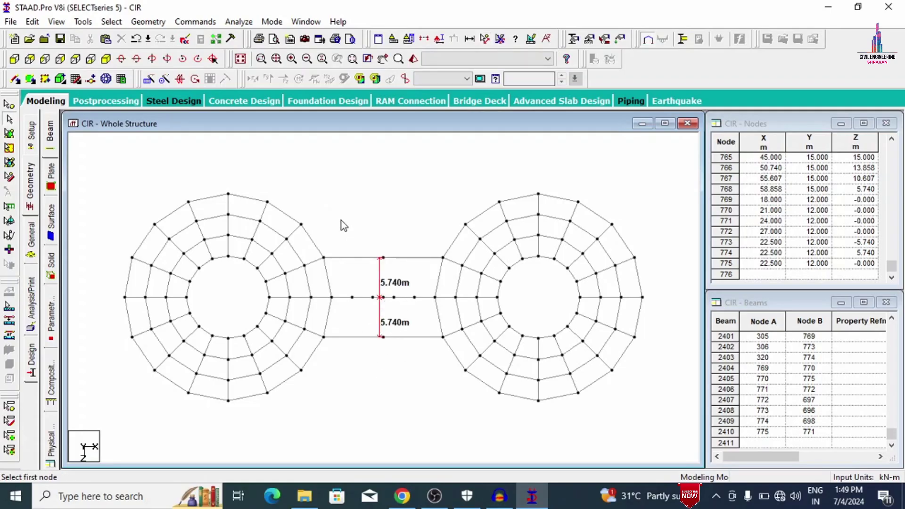
- Copy the middle bridge beam's four intermediate nodes, excluding its midpoint, and paste them 5.74 m along Z onto one outer bridge beam
{"action": "left_click", "coordinate": [13, 105]}
{"action": "left_click_drag", "start_coordinate": [366, 299], "coordinate": [419, 308]}
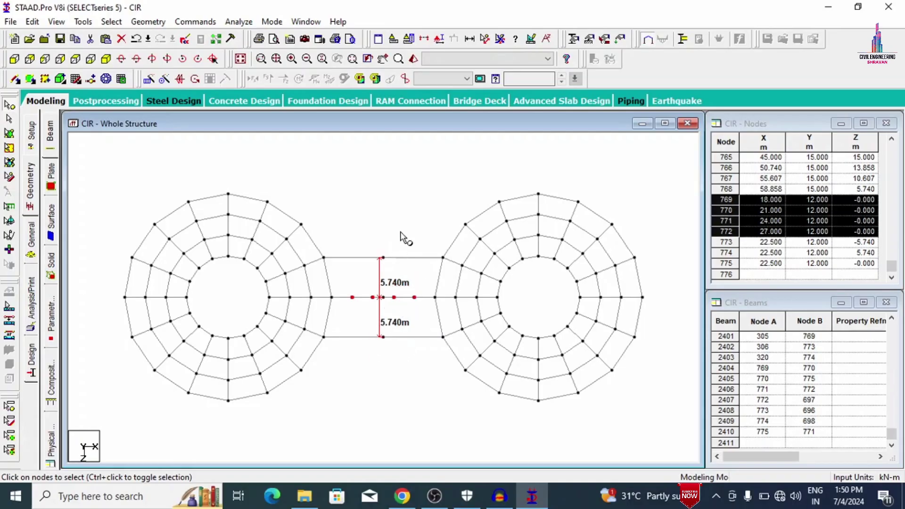
{"action": "scroll", "coordinate": [289, 316], "scroll_direction": "up", "scroll_amount": 3}
{"action": "left_click_drag", "start_coordinate": [309, 270], "coordinate": [370, 324]}
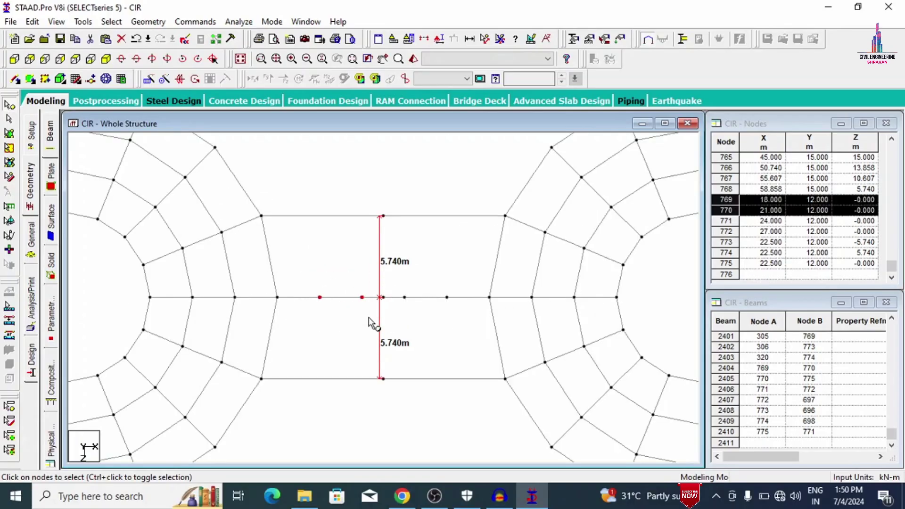
{"action": "left_click_drag", "start_coordinate": [398, 281], "coordinate": [460, 317]}
{"action": "scroll", "coordinate": [448, 333], "scroll_direction": "down", "scroll_amount": 2}
{"action": "scroll", "coordinate": [436, 343], "scroll_direction": "down", "scroll_amount": 3}
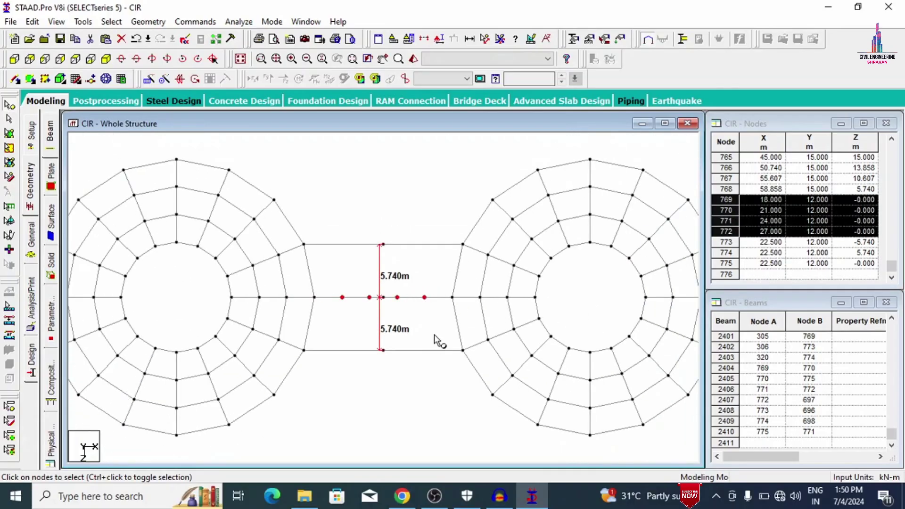
{"action": "scroll", "coordinate": [366, 188], "scroll_direction": "down", "scroll_amount": 1}
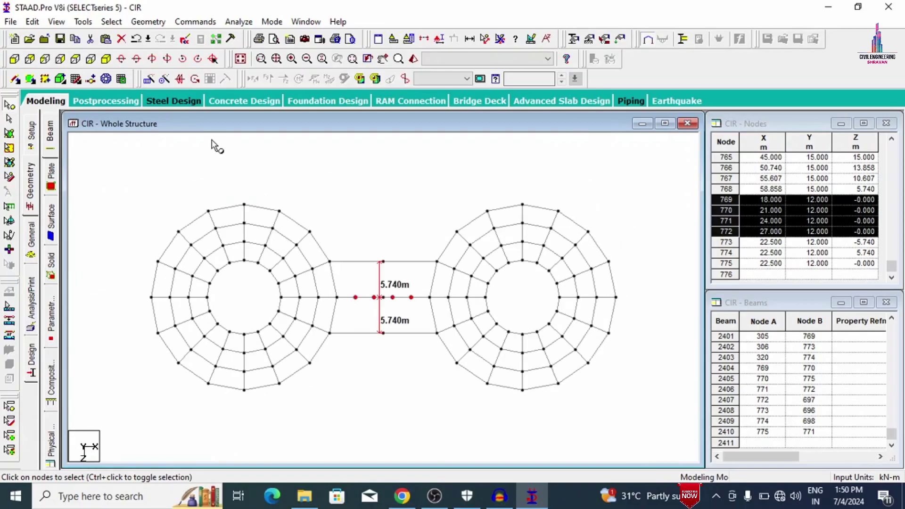
{"action": "right_click", "coordinate": [169, 158]}
{"action": "left_click", "coordinate": [196, 175]}
{"action": "right_click", "coordinate": [194, 158]}
{"action": "left_click", "coordinate": [226, 189]}
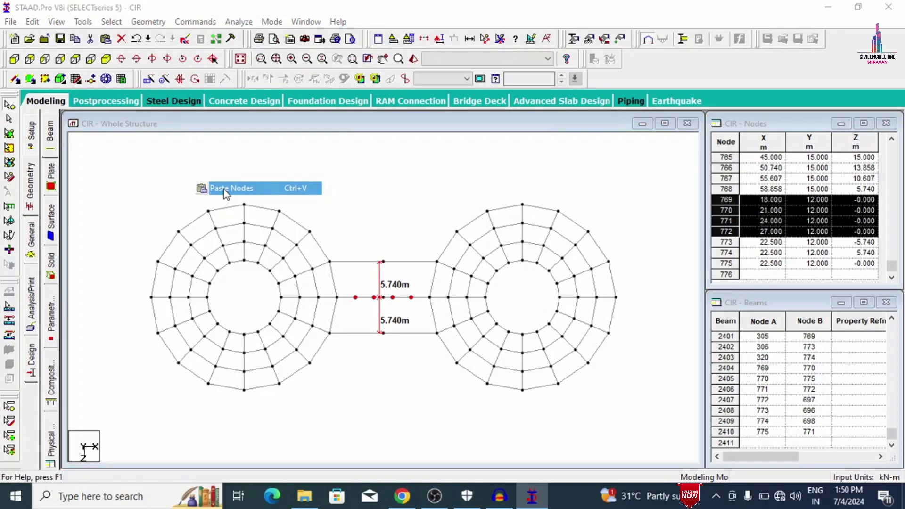
{"action": "left_click", "coordinate": [384, 255]}
{"action": "left_click_drag", "start_coordinate": [389, 292], "coordinate": [363, 293]}
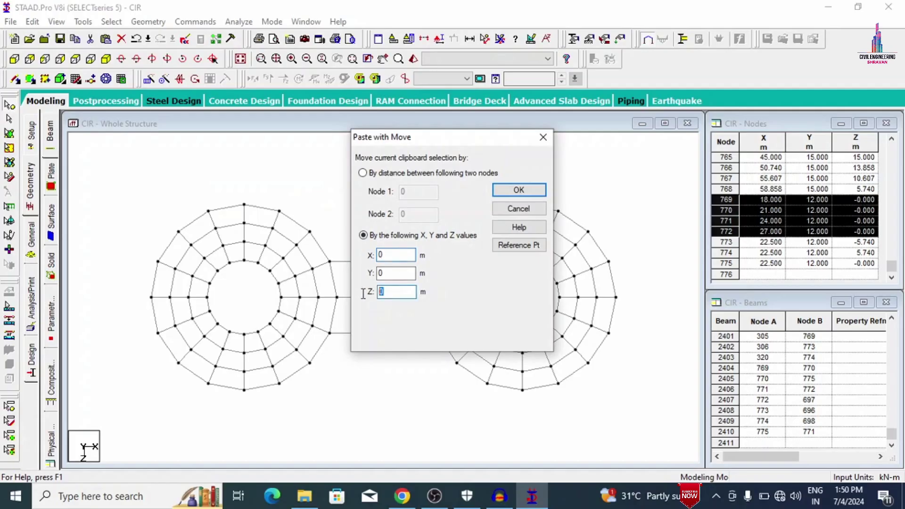
{"action": "left_click_drag", "start_coordinate": [470, 137], "coordinate": [712, 116]}
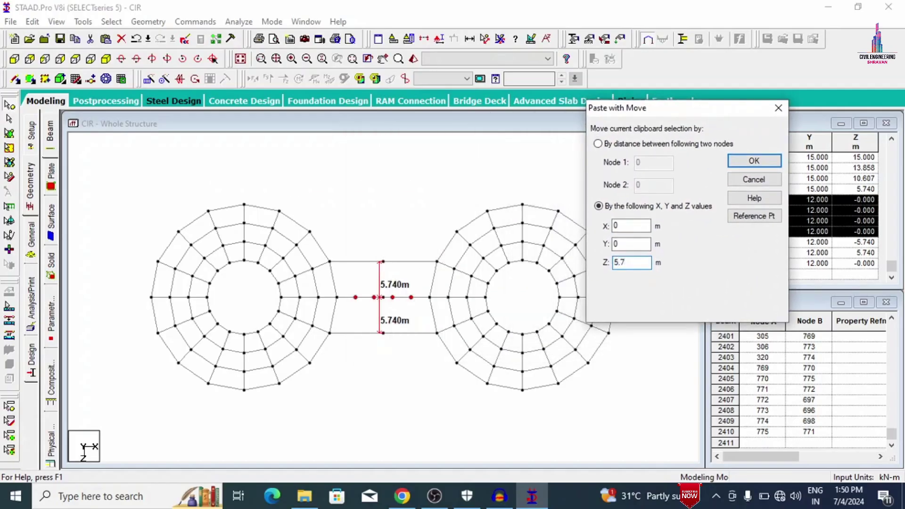
{"action": "left_click", "coordinate": [766, 161]}
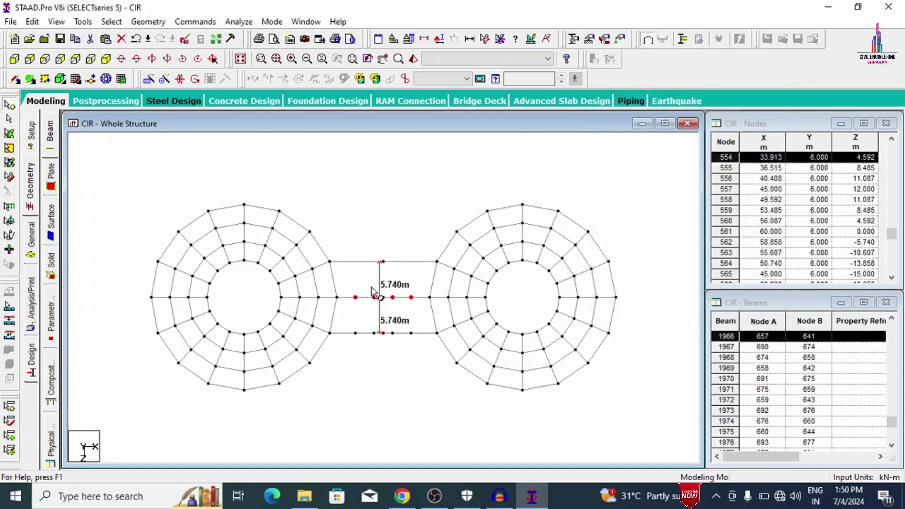
- Paste the four copied nodes again at -5.74 m along Z onto the opposite outer bridge beam
{"action": "right_click", "coordinate": [385, 187]}
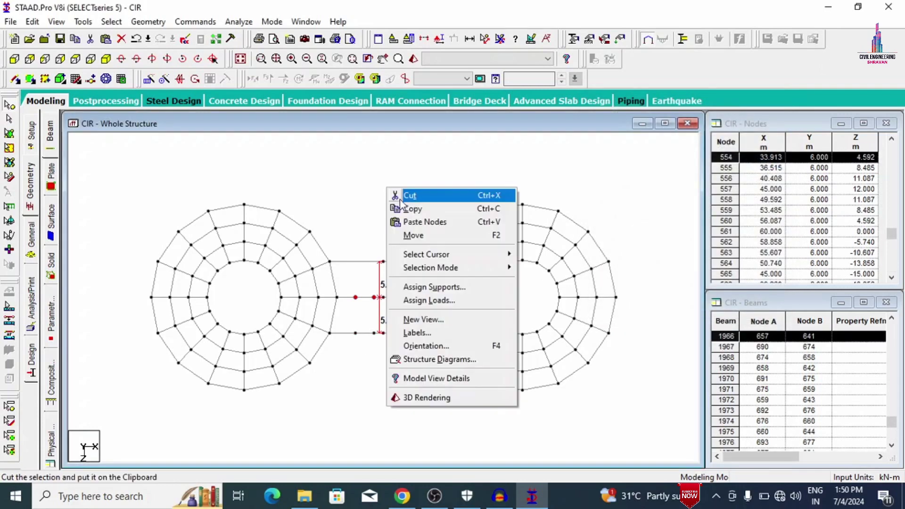
{"action": "left_click", "coordinate": [423, 222]}
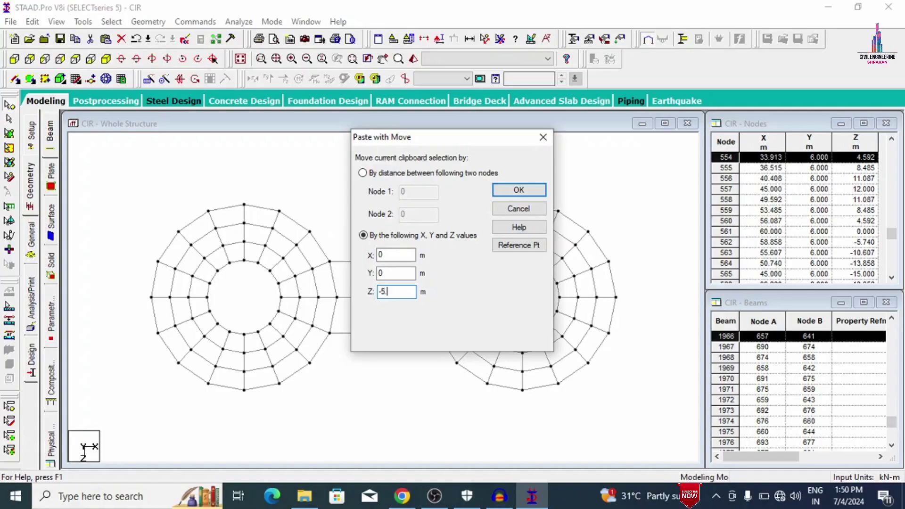
{"action": "left_click_drag", "start_coordinate": [433, 143], "coordinate": [575, 123]}
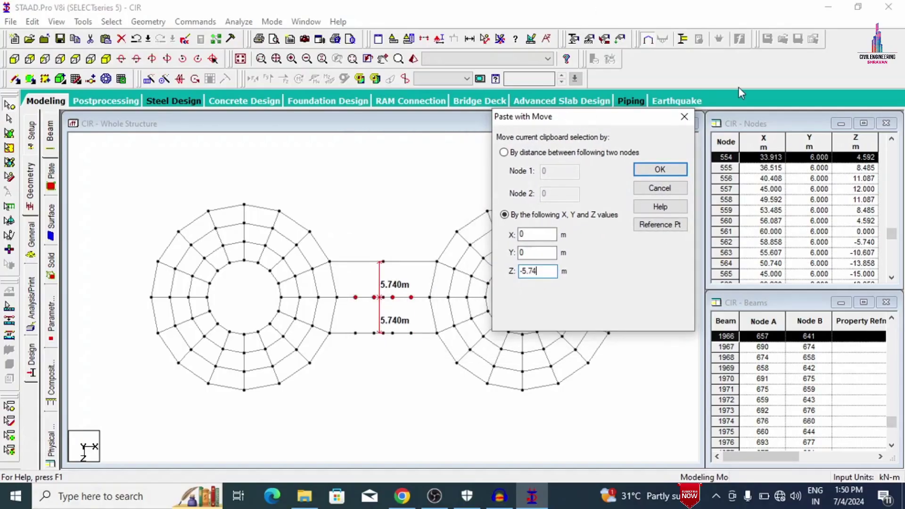
{"action": "left_click", "coordinate": [677, 172]}
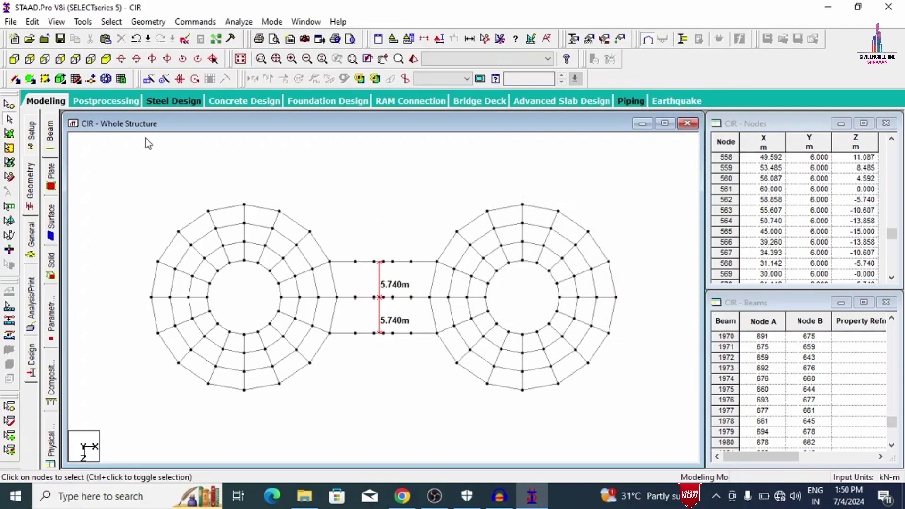
- Delete the midpoint nodes at X = 22.5 m from all three bridge beams
{"action": "left_click", "coordinate": [9, 105]}
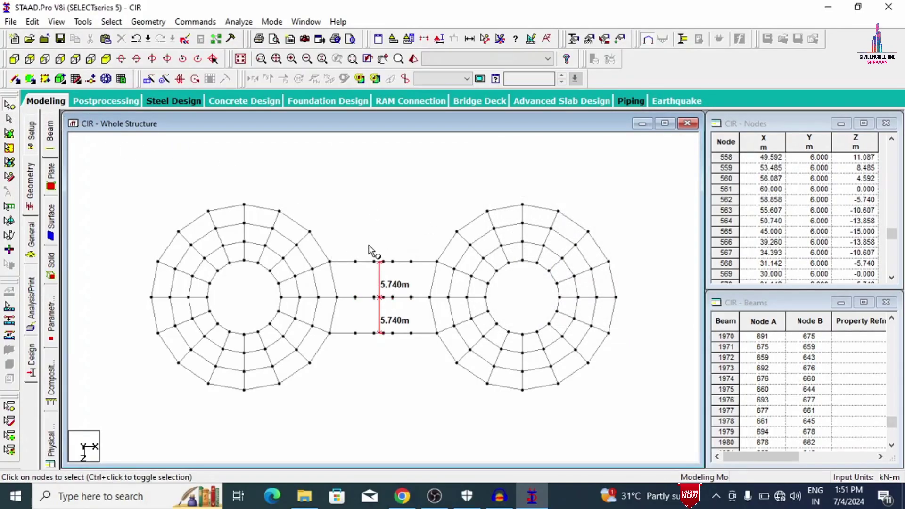
{"action": "left_click_drag", "start_coordinate": [378, 248], "coordinate": [390, 349]}
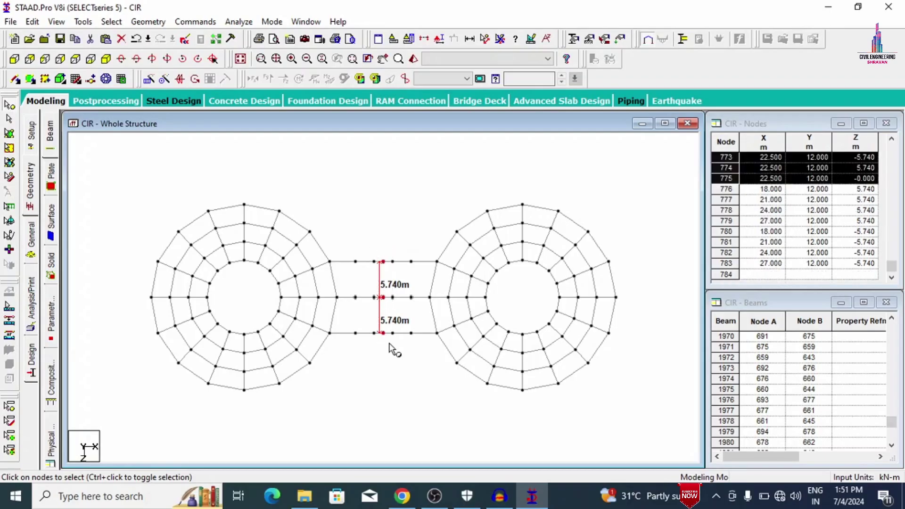
{"action": "key", "text": "Delete"}
{"action": "key", "text": "Return"}
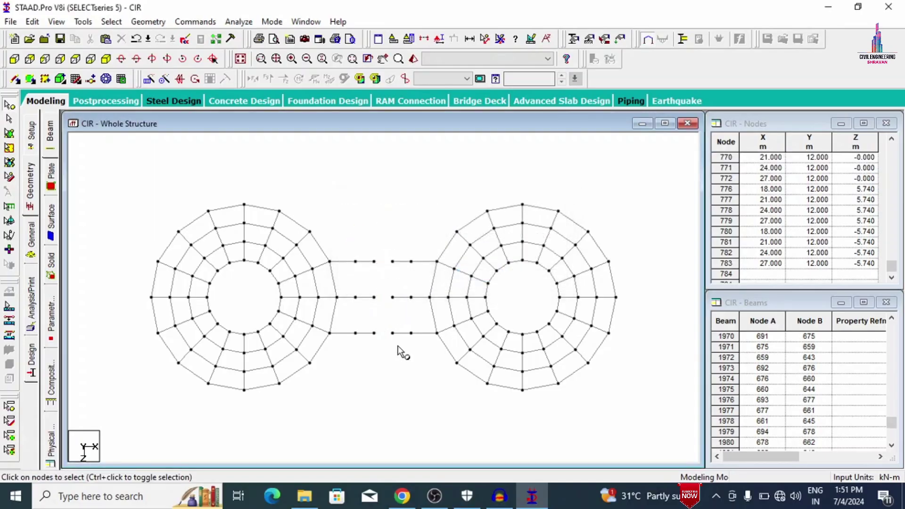
- Add three beams closing the central gaps in the bridge lines, between the nodes at X = 21 m and X = 24 m
{"action": "left_click", "coordinate": [18, 80]}
{"action": "mouse_move", "coordinate": [374, 261]}
{"action": "left_mouse_down"}
{"action": "mouse_move", "coordinate": [394, 269]}
{"action": "mouse_move", "coordinate": [393, 261]}
{"action": "left_mouse_up"}
{"action": "mouse_move", "coordinate": [374, 296]}
{"action": "left_mouse_down"}
{"action": "mouse_move", "coordinate": [400, 309]}
{"action": "mouse_move", "coordinate": [393, 297]}
{"action": "left_mouse_up"}
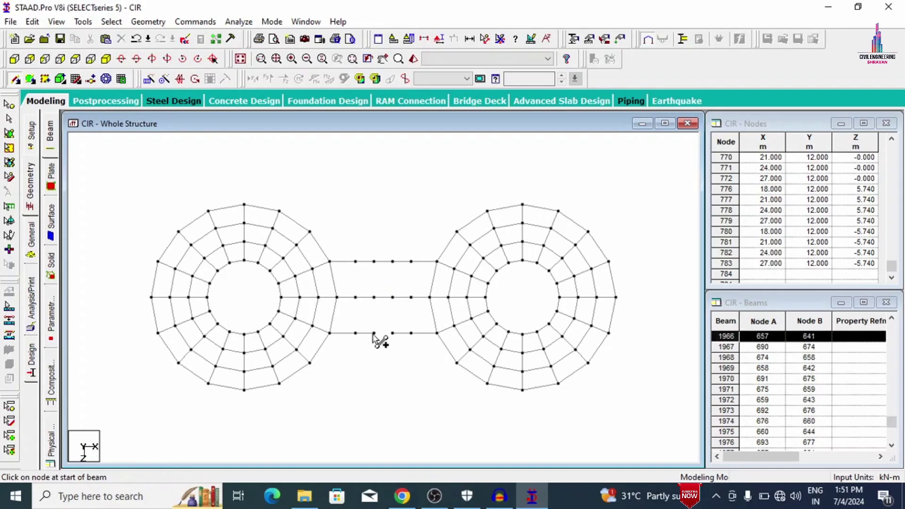
{"action": "mouse_move", "coordinate": [374, 333]}
{"action": "left_mouse_down"}
{"action": "mouse_move", "coordinate": [400, 334]}
{"action": "mouse_move", "coordinate": [392, 333]}
{"action": "left_mouse_up"}
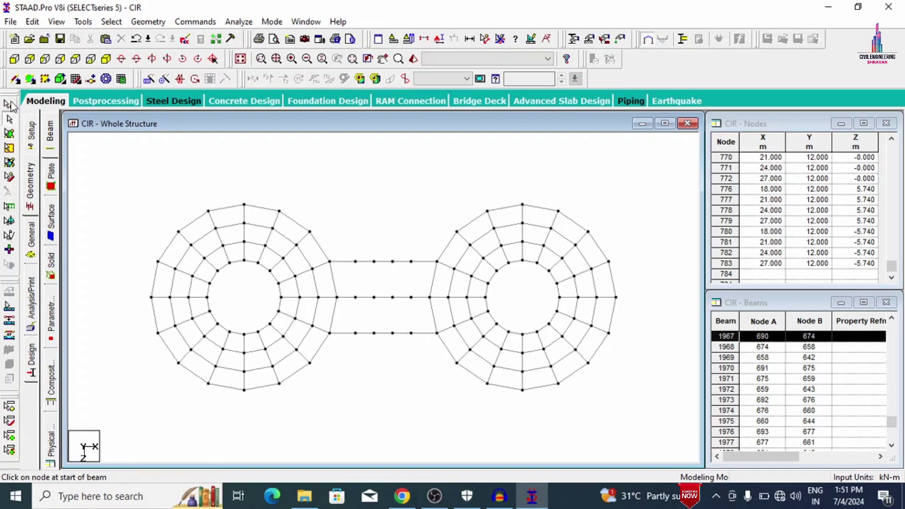
- Connect the twelve intermediate bridge nodes with cross beams along the Z axis
{"action": "left_click", "coordinate": [10, 104]}
{"action": "left_click_drag", "start_coordinate": [348, 241], "coordinate": [419, 359]}
{"action": "left_click", "coordinate": [158, 24]}
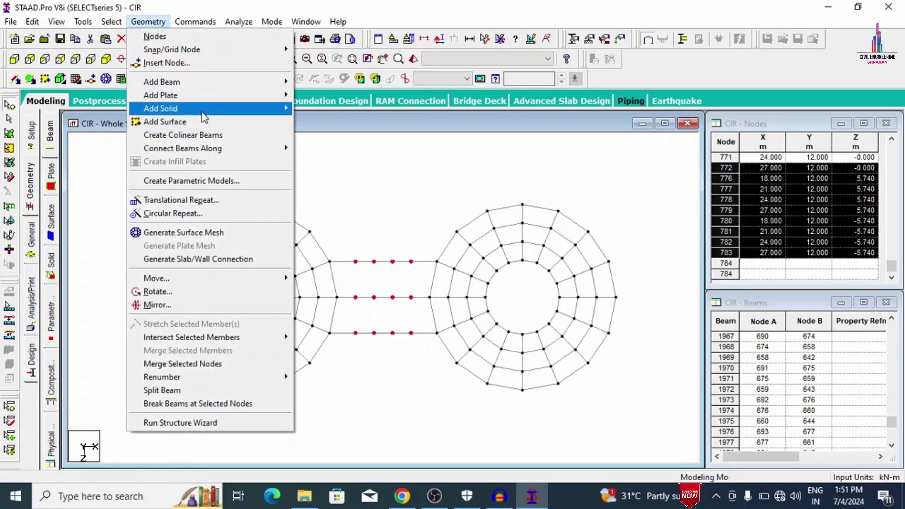
{"action": "mouse_move", "coordinate": [212, 148]}
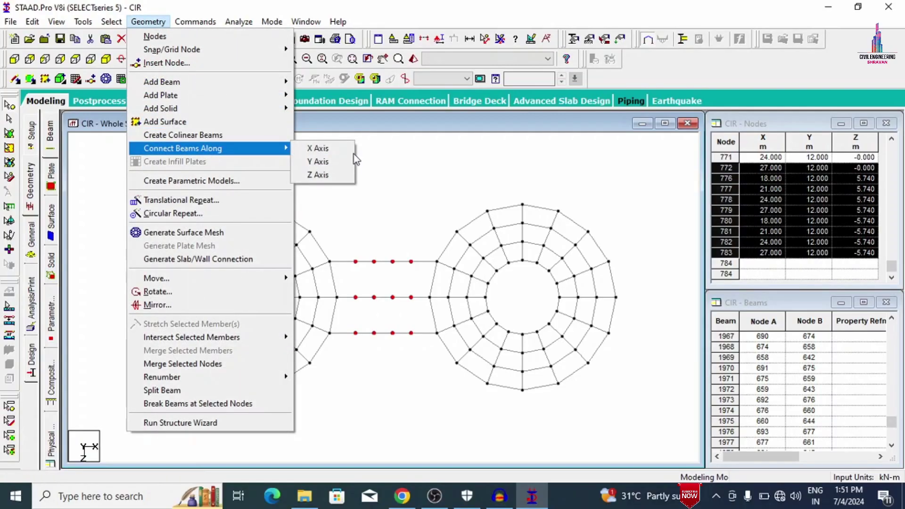
{"action": "left_click", "coordinate": [333, 175]}
{"action": "left_click", "coordinate": [490, 275]}
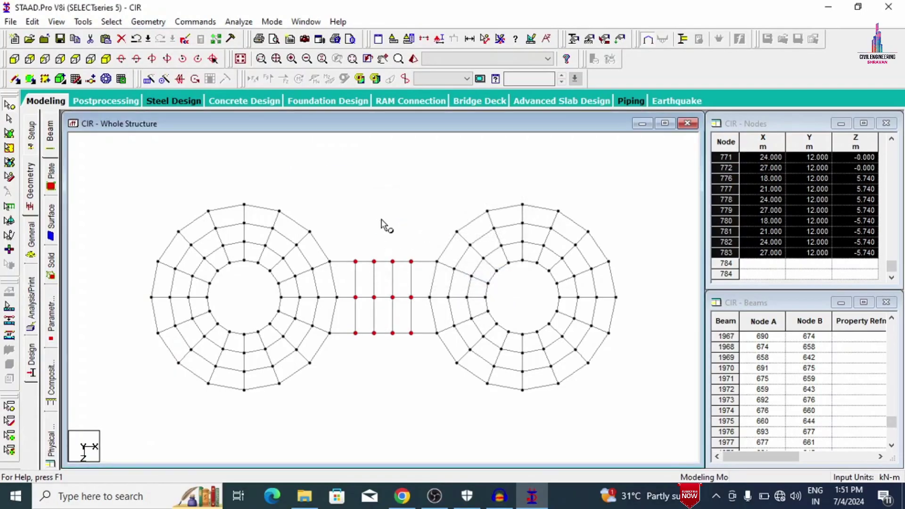
{"action": "left_click", "coordinate": [384, 225]}
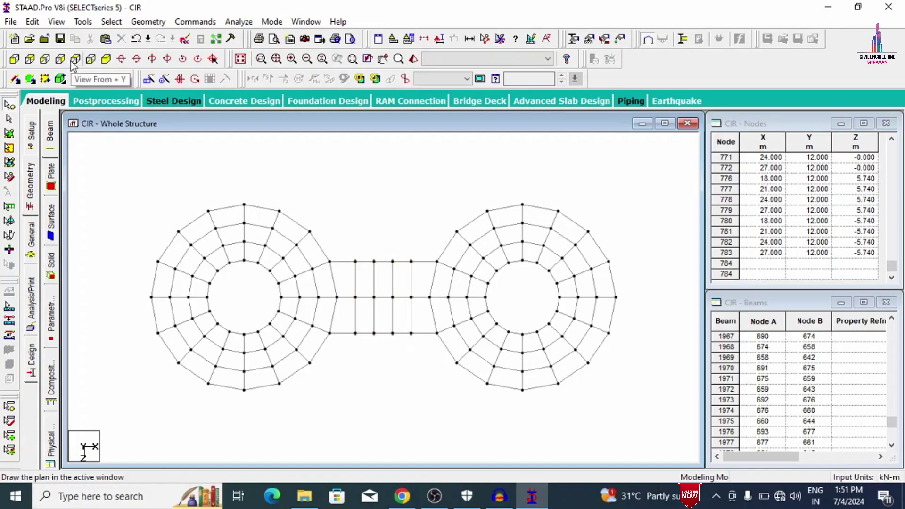
- Add two four-noded plates in the bridge's low-X end bay, between the tower edge and the nodes at X = 18 m
{"action": "left_click", "coordinate": [30, 79]}
{"action": "left_click", "coordinate": [355, 261]}
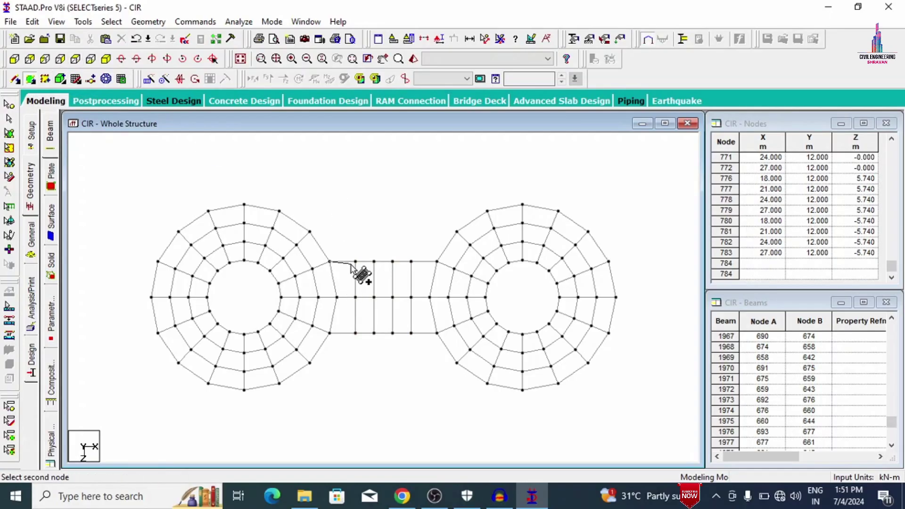
{"action": "left_click", "coordinate": [330, 261]}
{"action": "left_click", "coordinate": [355, 297]}
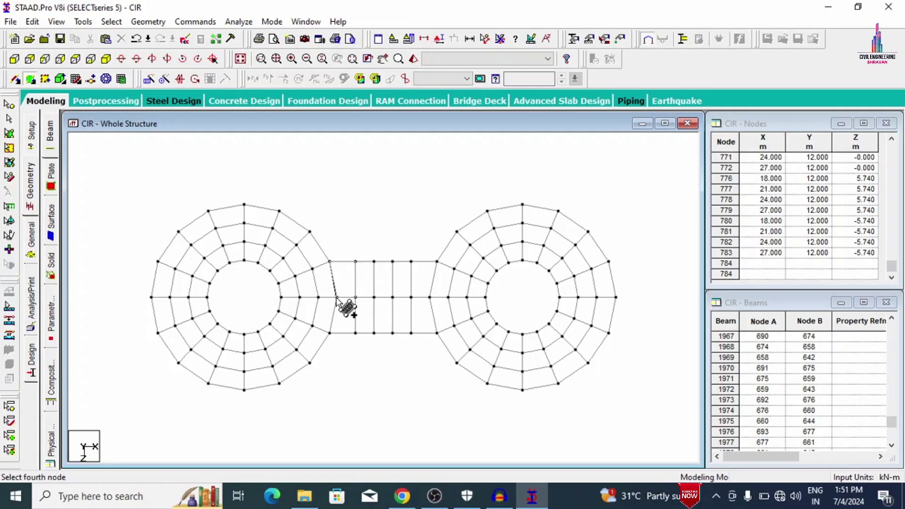
{"action": "left_click", "coordinate": [337, 297]}
{"action": "left_click", "coordinate": [355, 297]}
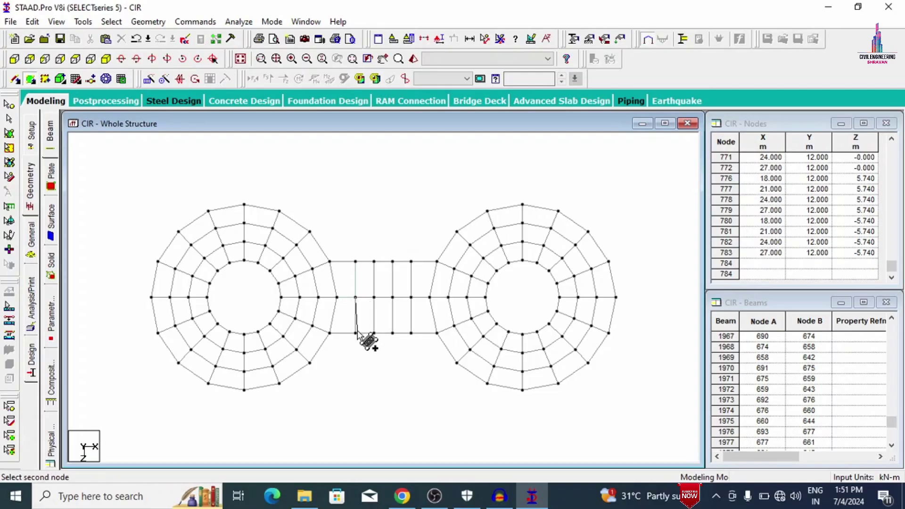
{"action": "left_click", "coordinate": [356, 333]}
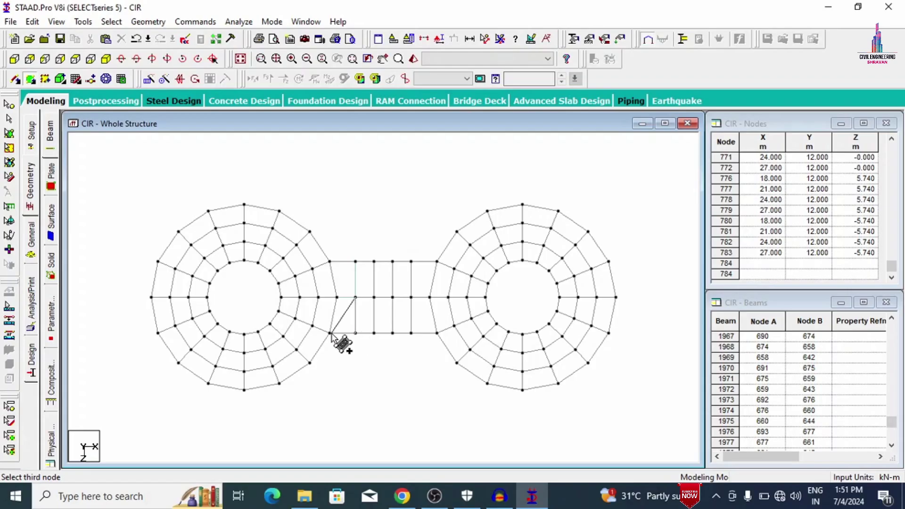
{"action": "left_click", "coordinate": [330, 333]}
{"action": "left_click", "coordinate": [337, 297]}
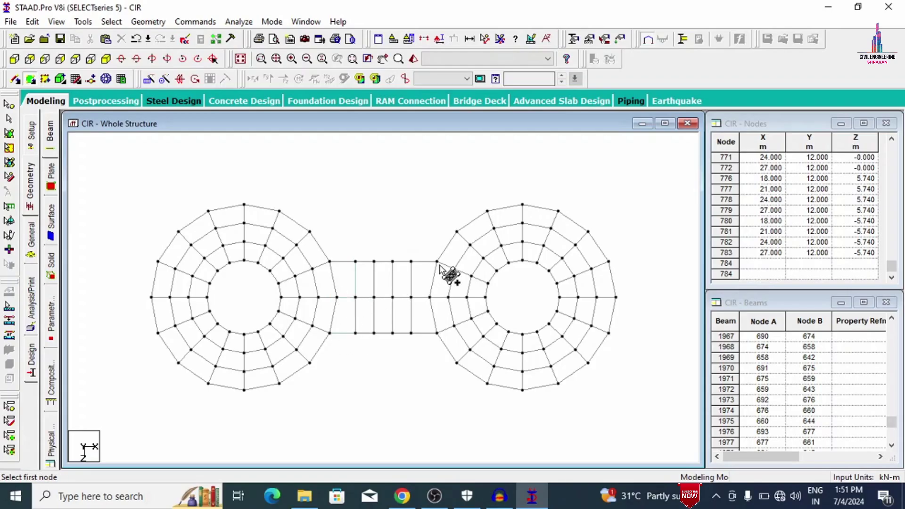
- Add two four-noded plates in the bridge's high-X end bay, between the nodes at X = 27 m and the other tower
{"action": "left_click", "coordinate": [437, 260]}
{"action": "left_click", "coordinate": [410, 260]}
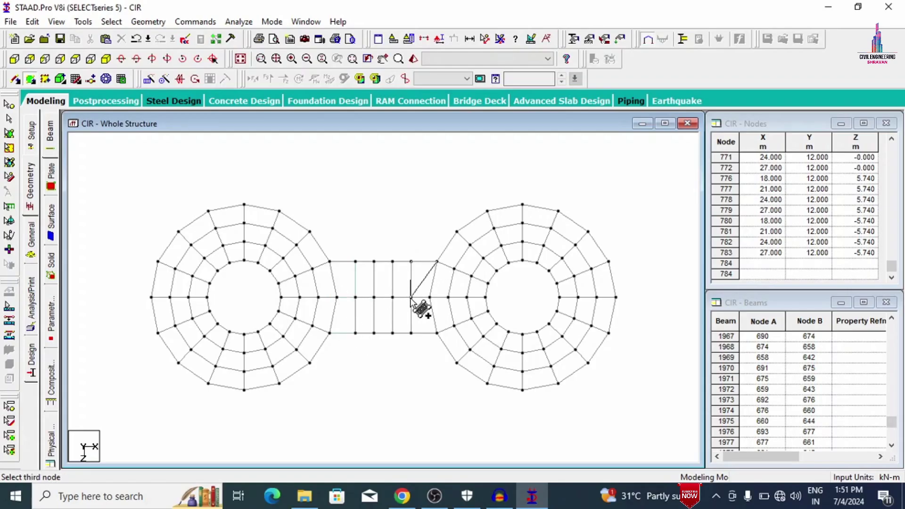
{"action": "left_click", "coordinate": [411, 297]}
{"action": "left_click", "coordinate": [430, 296]}
{"action": "left_click", "coordinate": [430, 297]}
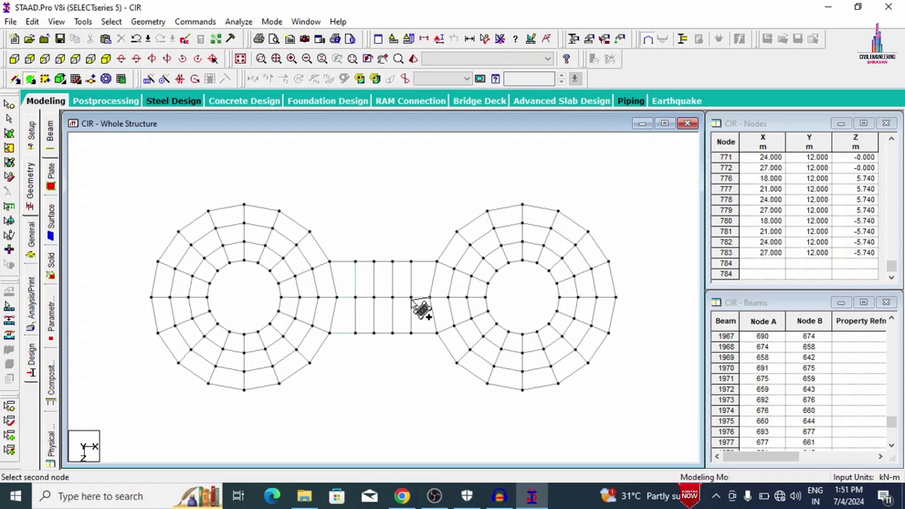
{"action": "left_click", "coordinate": [411, 297]}
{"action": "left_click", "coordinate": [411, 333]}
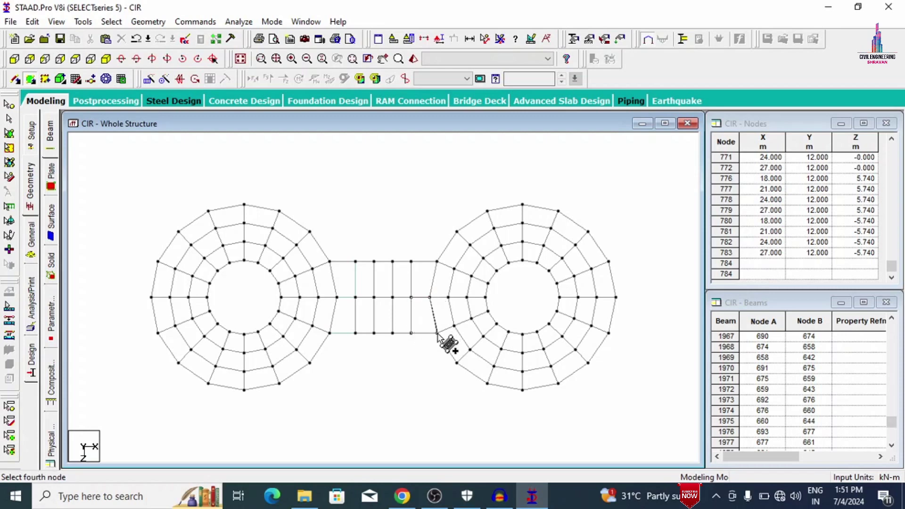
{"action": "left_click", "coordinate": [430, 332]}
- Add two four-noded plates in the first inner bridge bay, between X = 18 m and X = 21 m
{"action": "left_click", "coordinate": [355, 332]}
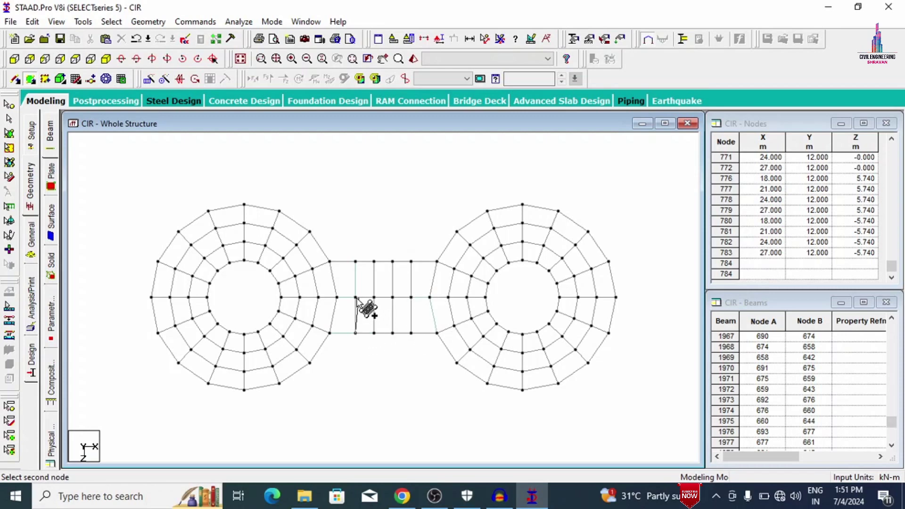
{"action": "left_click", "coordinate": [355, 296]}
{"action": "left_click", "coordinate": [373, 297]}
{"action": "left_click", "coordinate": [374, 332]}
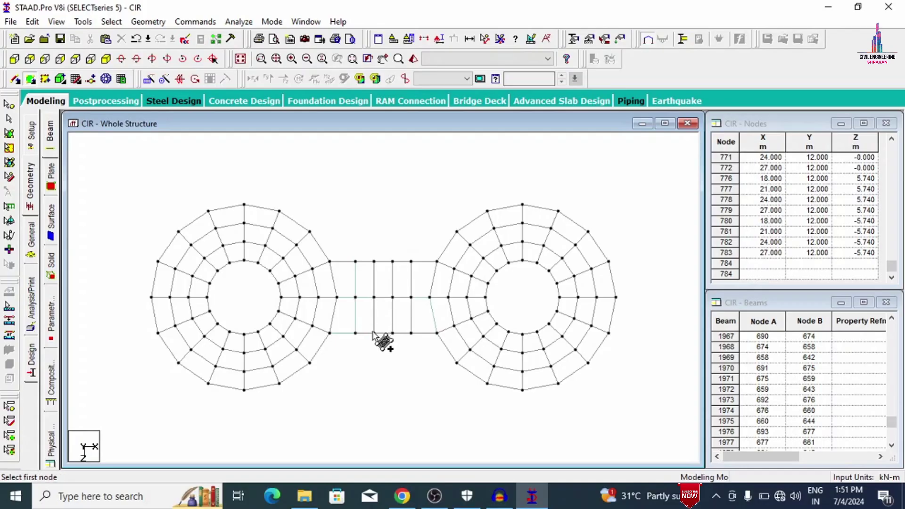
{"action": "left_click", "coordinate": [357, 297]}
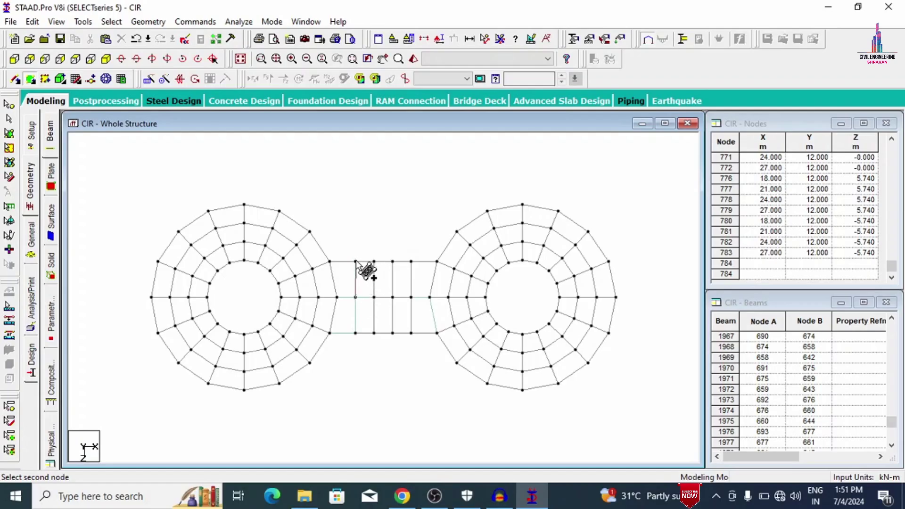
{"action": "left_click", "coordinate": [356, 261]}
{"action": "left_click", "coordinate": [374, 261]}
{"action": "left_click", "coordinate": [374, 297]}
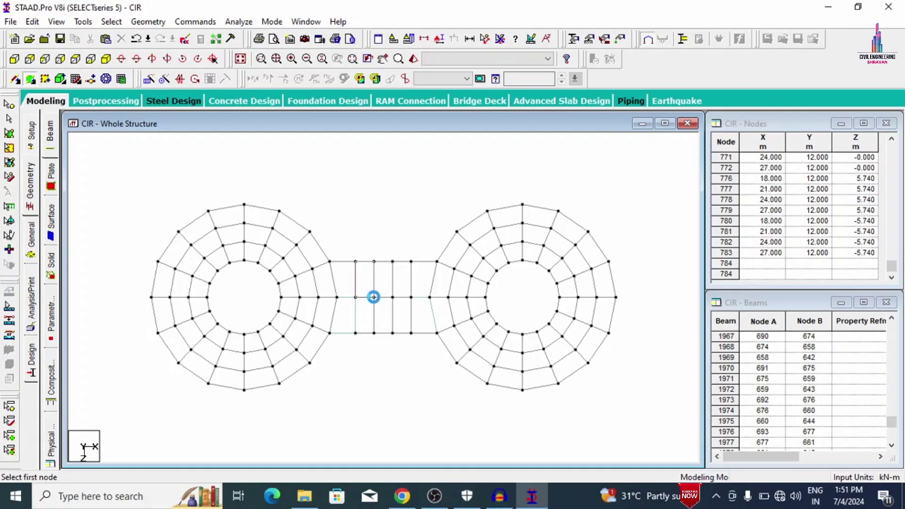
- Repeat the two inner-bay plates along X with Translational Repeat, using 2 steps at 3 m spacing
{"action": "left_click", "coordinate": [10, 135]}
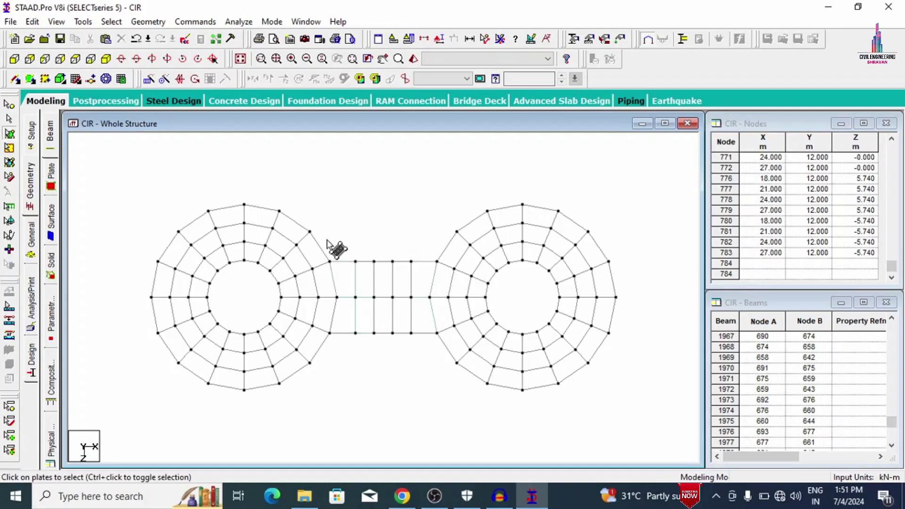
{"action": "left_click_drag", "start_coordinate": [372, 237], "coordinate": [365, 351]}
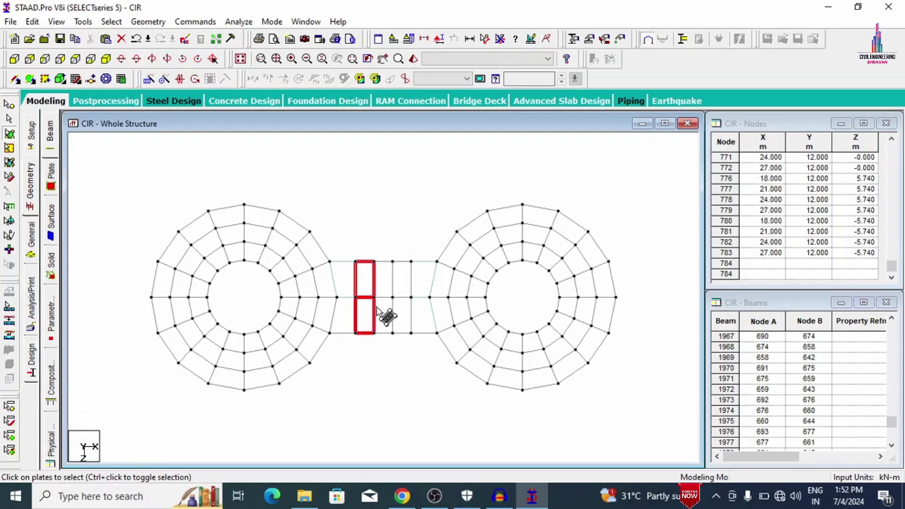
{"action": "left_click", "coordinate": [148, 80]}
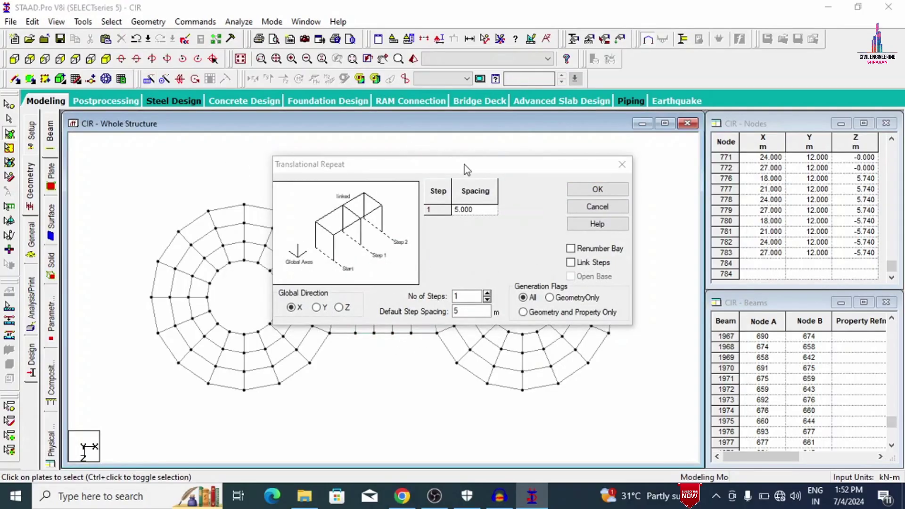
{"action": "left_click_drag", "start_coordinate": [466, 164], "coordinate": [624, 28]}
{"action": "left_click", "coordinate": [361, 240]}
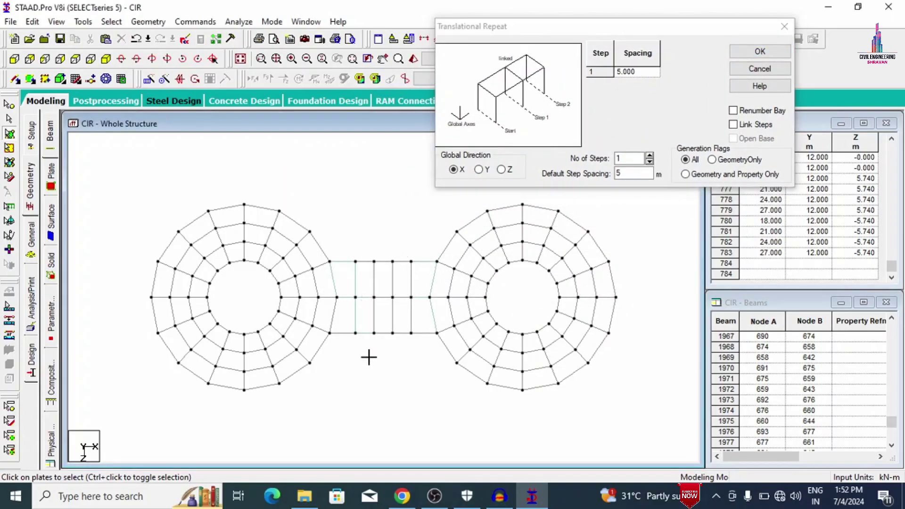
{"action": "left_click_drag", "start_coordinate": [369, 357], "coordinate": [369, 367]}
{"action": "left_click", "coordinate": [649, 156]}
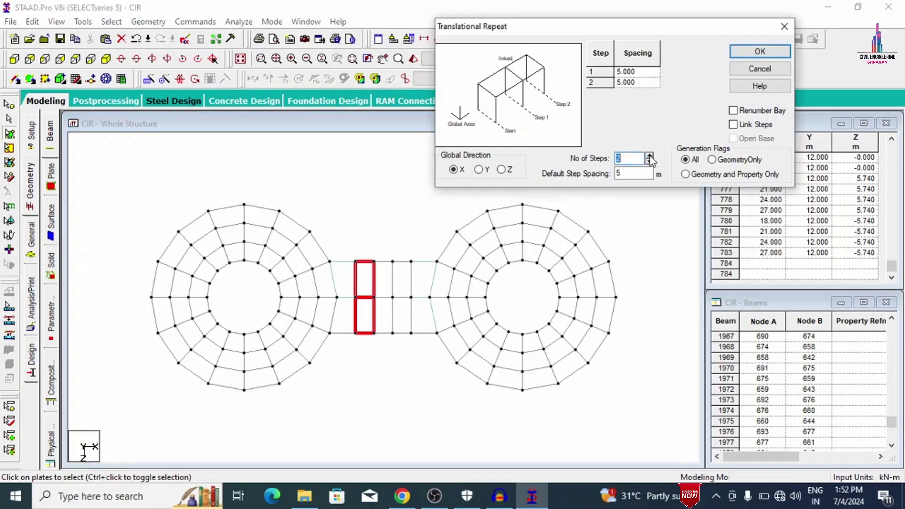
{"action": "left_click_drag", "start_coordinate": [634, 173], "coordinate": [607, 173]}
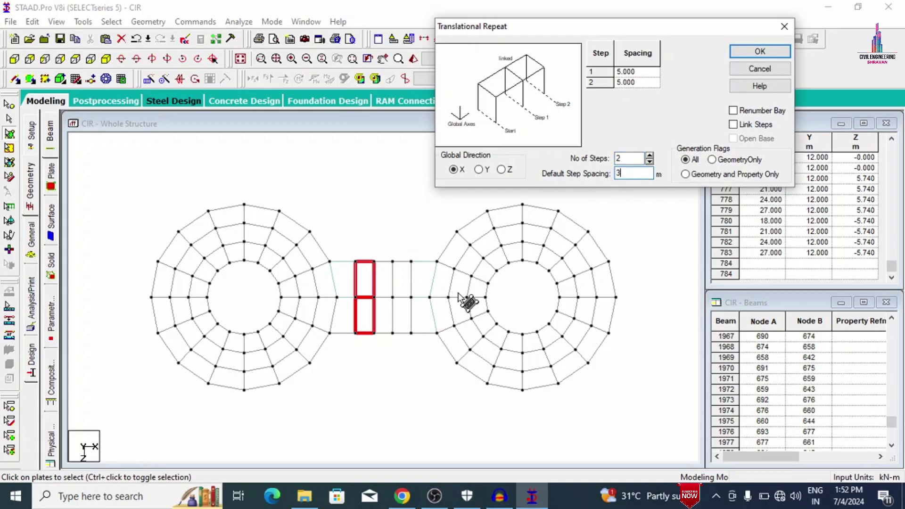
{"action": "left_click", "coordinate": [759, 52]}
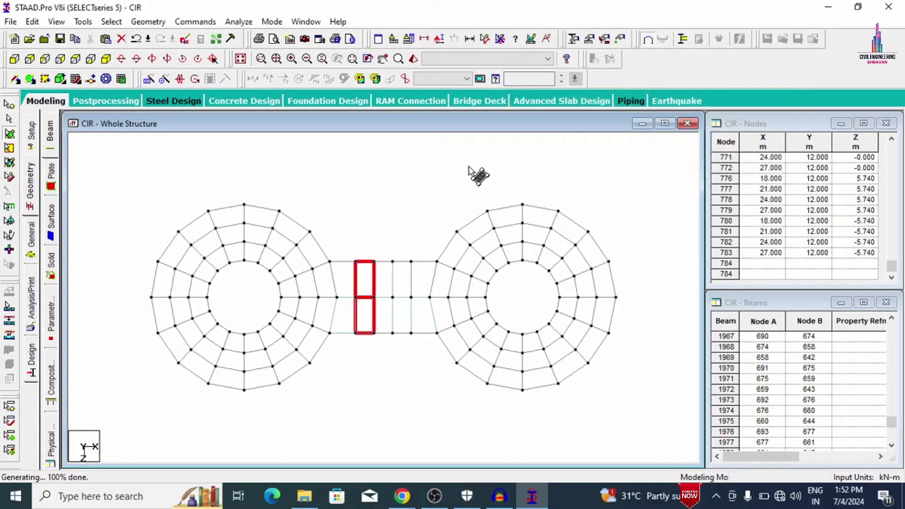
- Examine the plated bridge and both towers in a 3D rendered view, including from above, and close the view
{"action": "right_click", "coordinate": [346, 179]}
{"action": "left_click", "coordinate": [386, 414]}
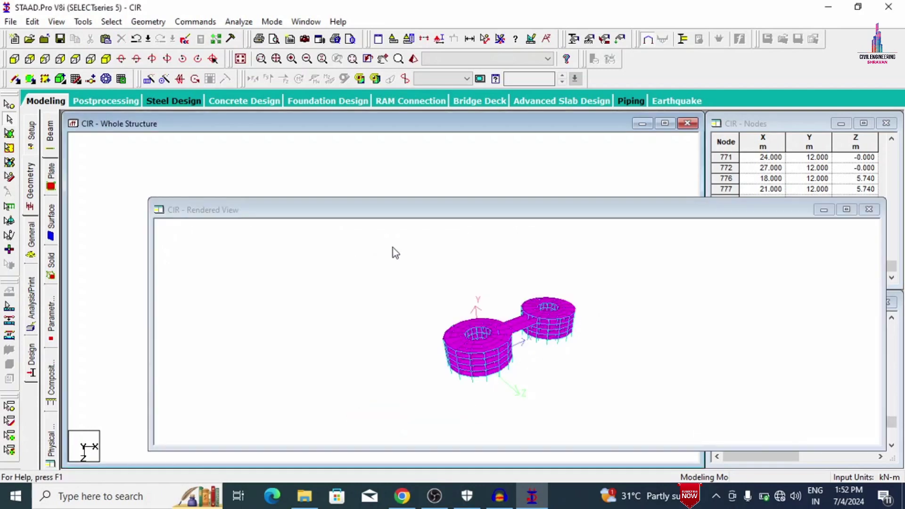
{"action": "scroll", "coordinate": [556, 379], "scroll_direction": "up", "scroll_amount": 5}
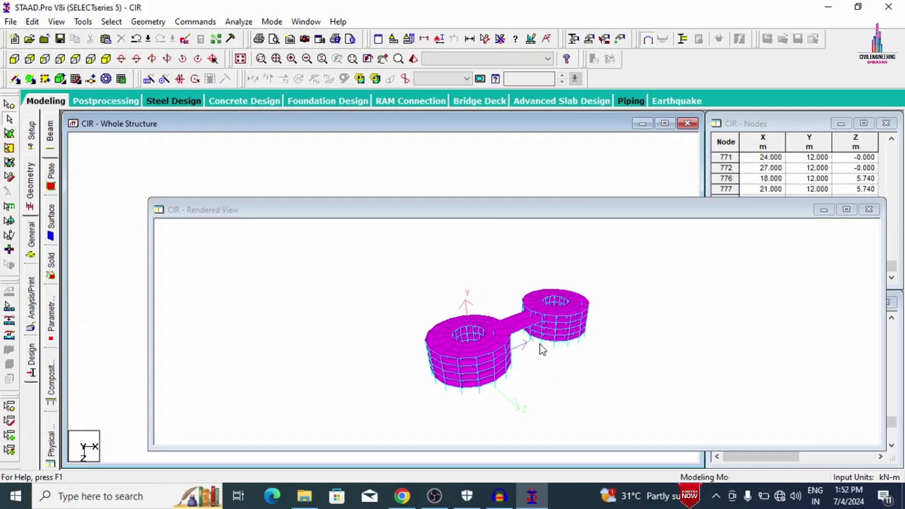
{"action": "left_click", "coordinate": [581, 392]}
{"action": "left_click_drag", "start_coordinate": [582, 392], "coordinate": [513, 457]}
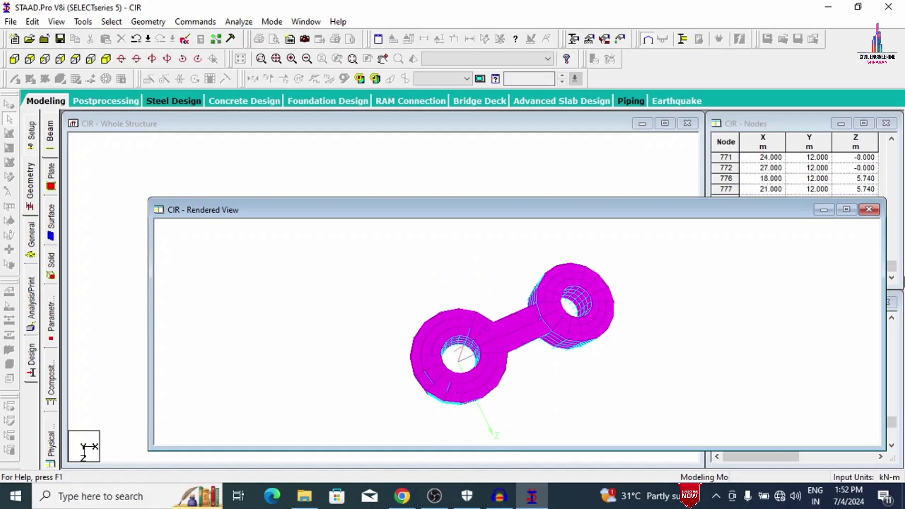
{"action": "left_click", "coordinate": [868, 209]}
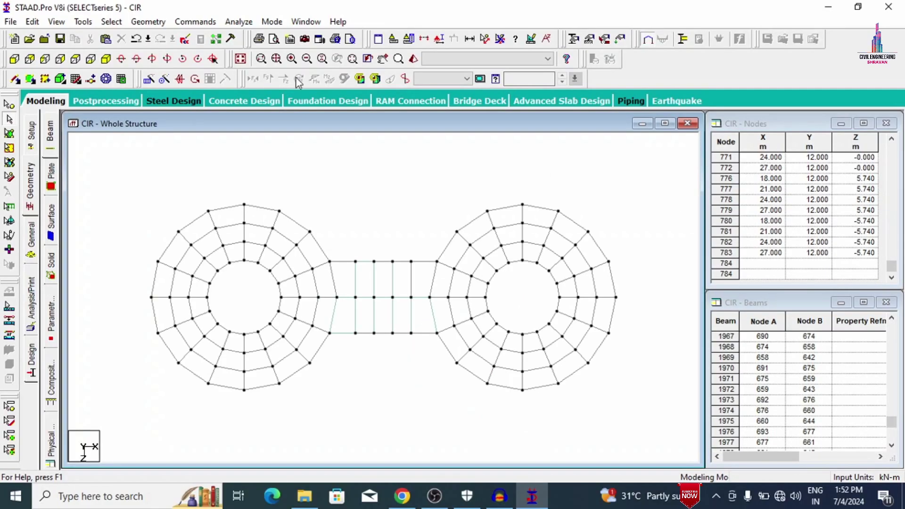
- Save the modified model and display the whole structure in isometric view
{"action": "left_click", "coordinate": [107, 61]}
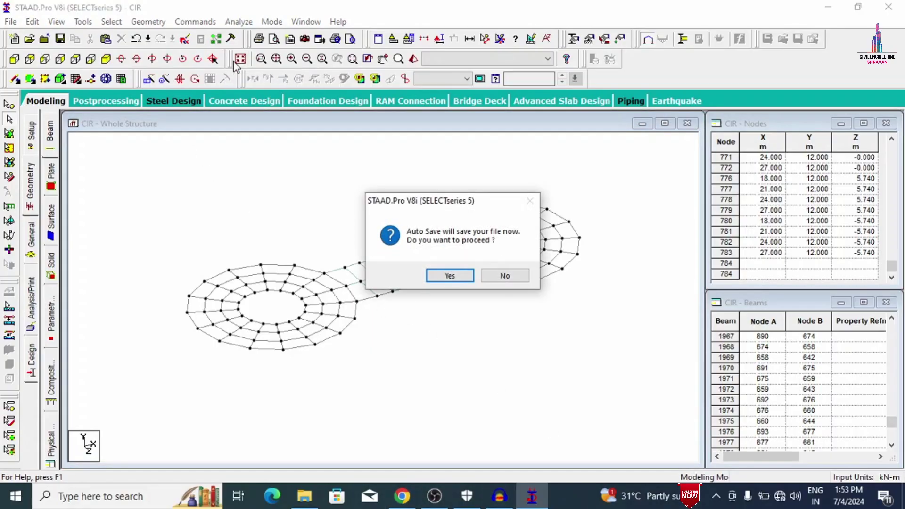
{"action": "left_click", "coordinate": [449, 275]}
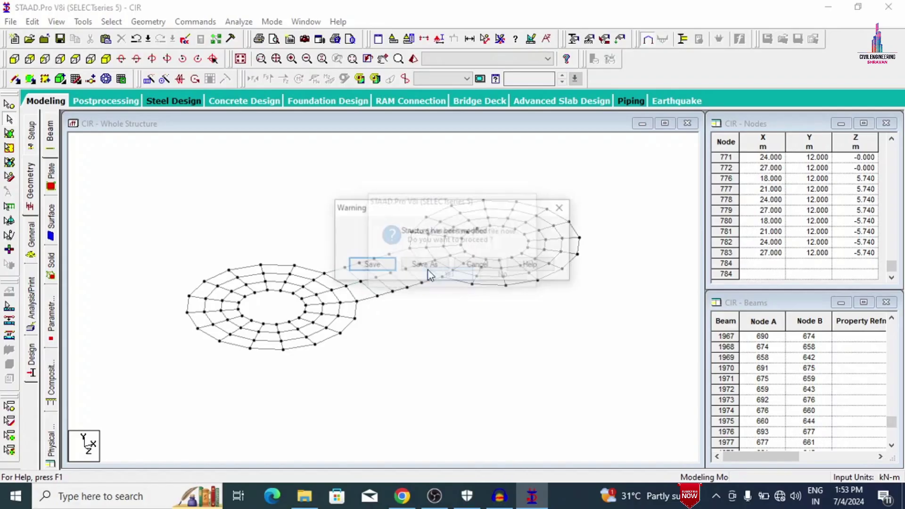
{"action": "left_click", "coordinate": [366, 265]}
{"action": "left_click", "coordinate": [241, 59]}
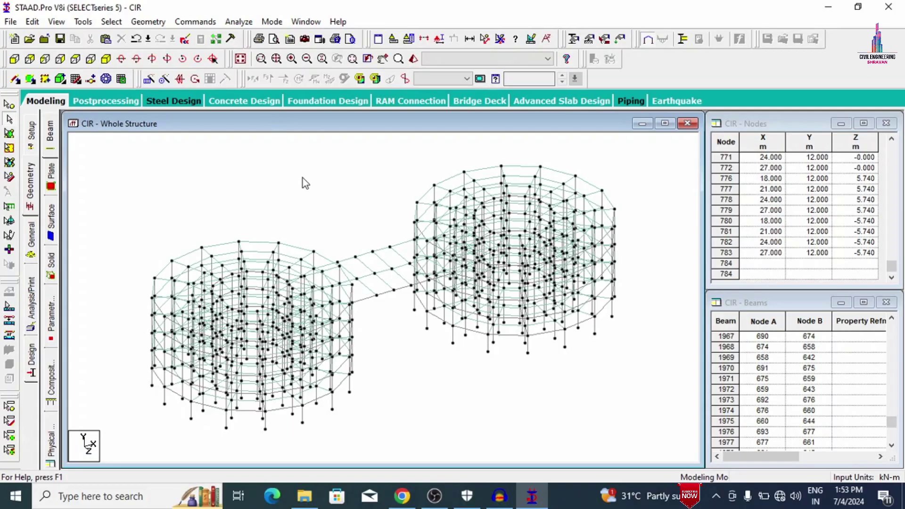
- Repeat all beams of both towers and the bridge along Y with Translational Repeat in 3 steps, carrying the bridge level up to Y = 57 m
{"action": "key", "text": "ctrl+a"}
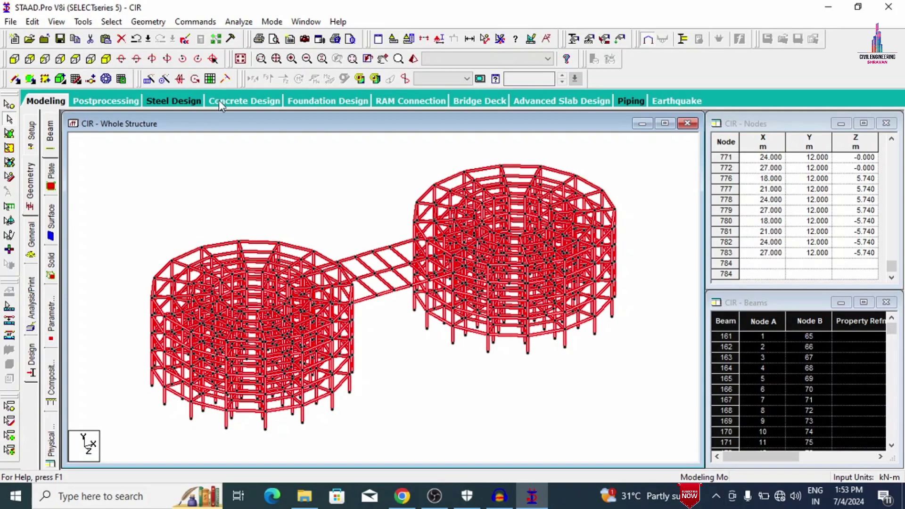
{"action": "left_click", "coordinate": [148, 79]}
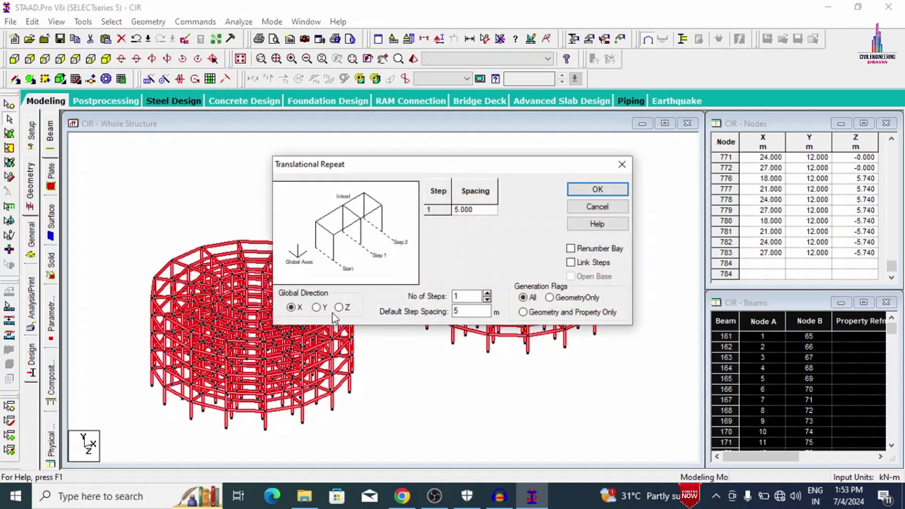
{"action": "left_click", "coordinate": [316, 307]}
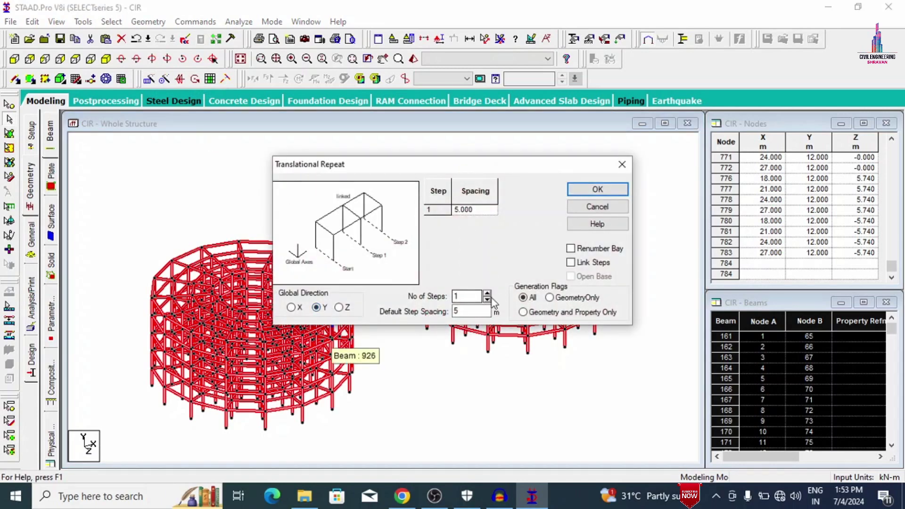
{"action": "left_click", "coordinate": [487, 293]}
{"action": "left_click", "coordinate": [487, 293]}
{"action": "left_click", "coordinate": [487, 293]}
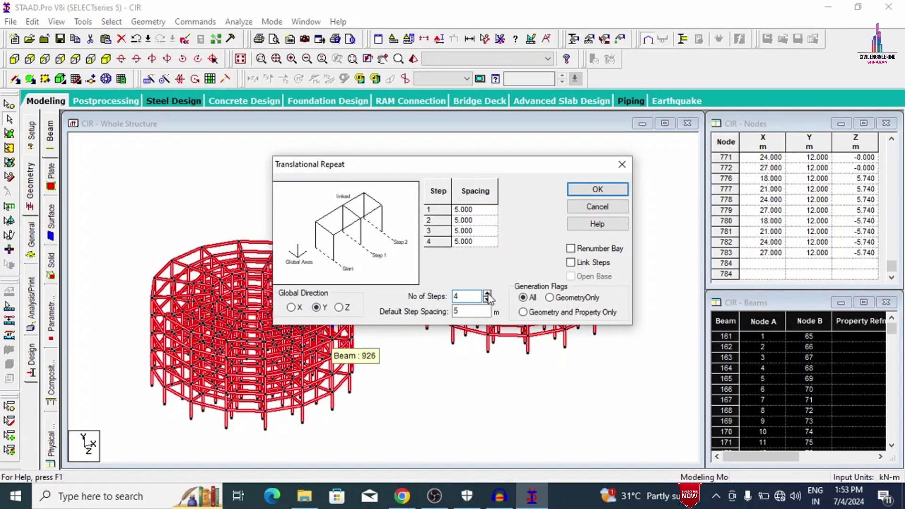
{"action": "left_click", "coordinate": [487, 293]}
{"action": "left_click", "coordinate": [486, 299]}
{"action": "left_click", "coordinate": [487, 299]}
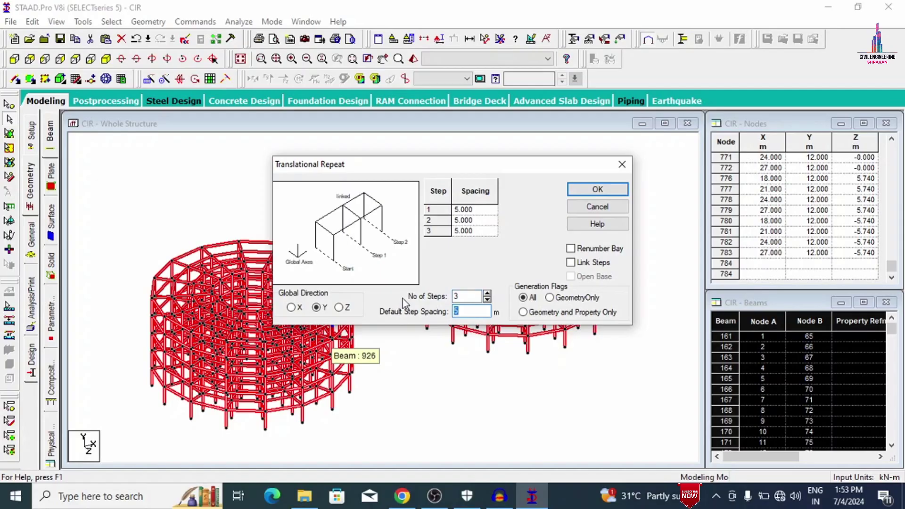
{"action": "left_click", "coordinate": [579, 191]}
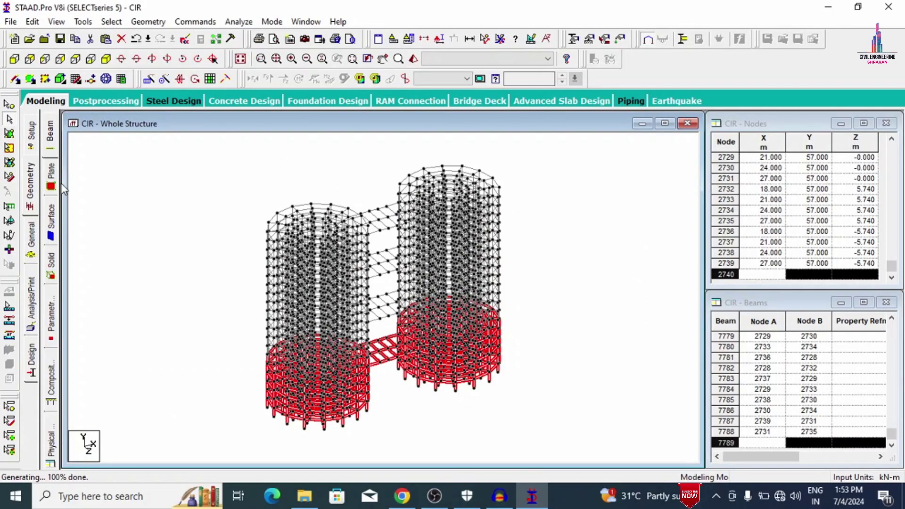
- Select all floor and bridge plates and repeat them along Y with Translational Repeat in 3 steps, matching the repeated beam frame
{"action": "left_click", "coordinate": [8, 134]}
{"action": "left_click_drag", "start_coordinate": [102, 165], "coordinate": [611, 436]}
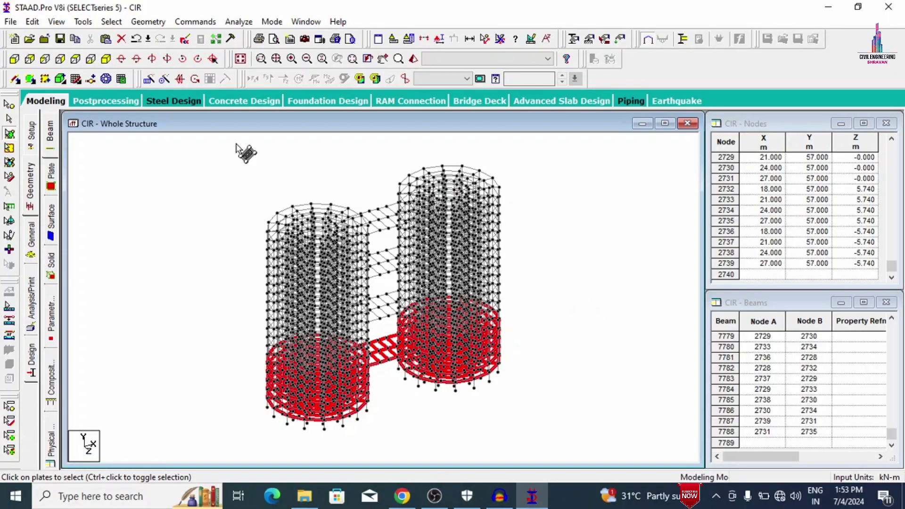
{"action": "left_click", "coordinate": [148, 79]}
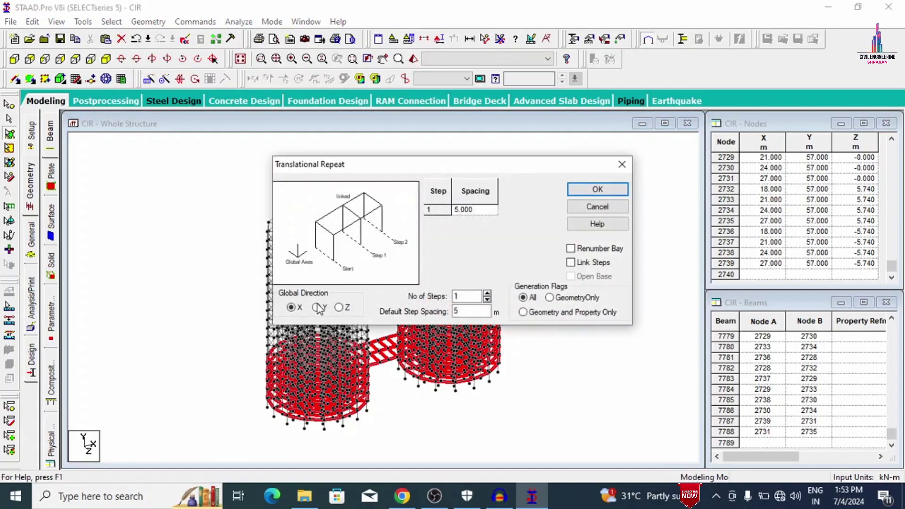
{"action": "left_click", "coordinate": [316, 308]}
{"action": "left_click", "coordinate": [487, 294]}
{"action": "left_click", "coordinate": [487, 294]}
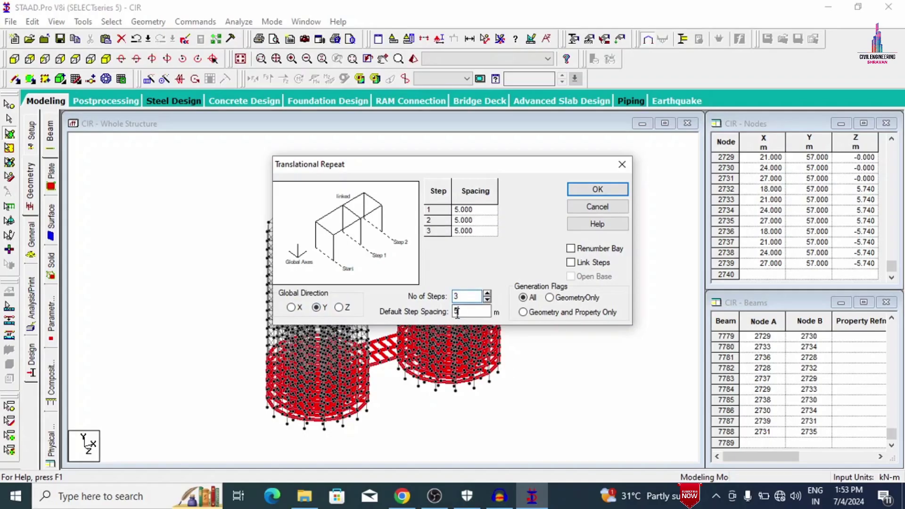
{"action": "left_click", "coordinate": [587, 189]}
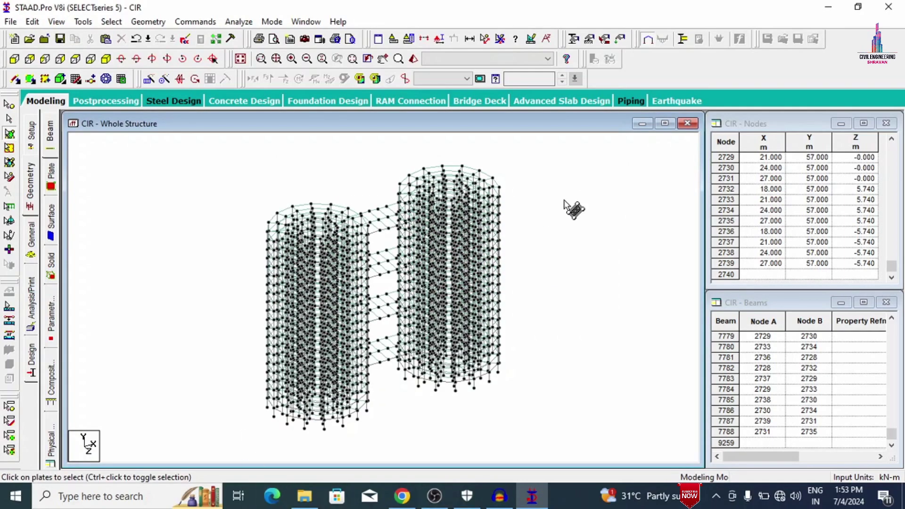
- Examine the full-height towers and their bridges in a maximized 3D rendered view, including from a lower angle
{"action": "right_click", "coordinate": [565, 201]}
{"action": "left_click", "coordinate": [604, 435]}
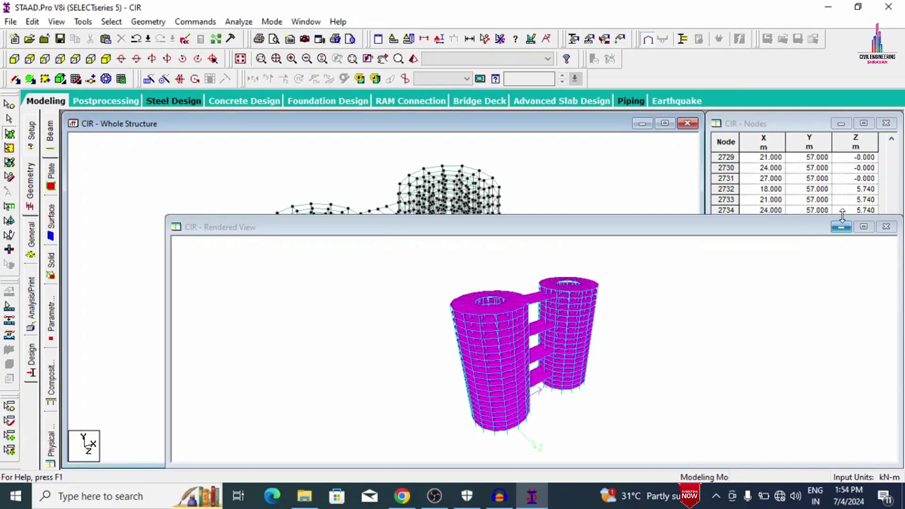
{"action": "left_click", "coordinate": [864, 228]}
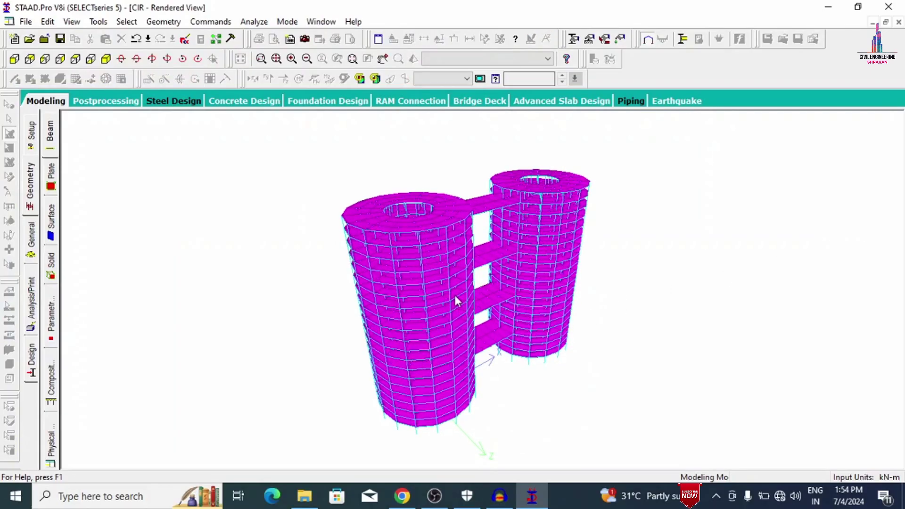
{"action": "scroll", "coordinate": [454, 282], "scroll_direction": "up", "scroll_amount": 8}
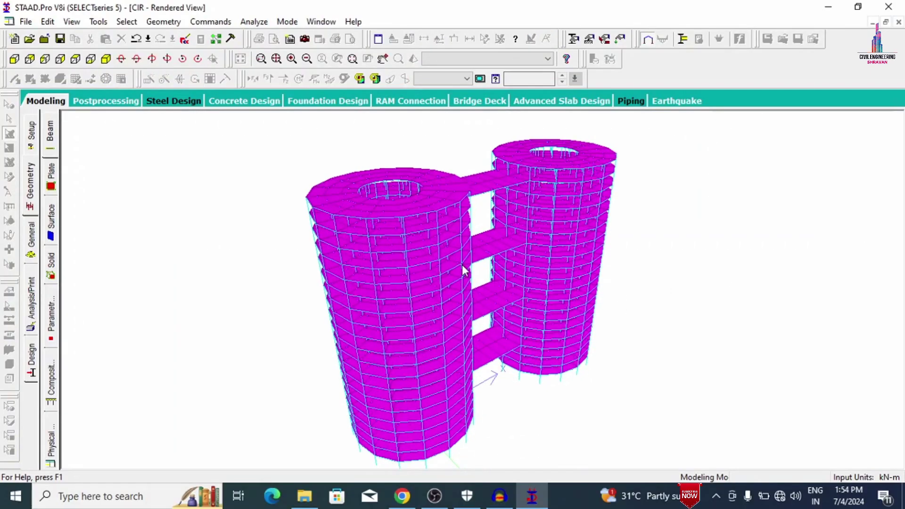
{"action": "left_click_drag", "start_coordinate": [400, 231], "coordinate": [551, 141]}
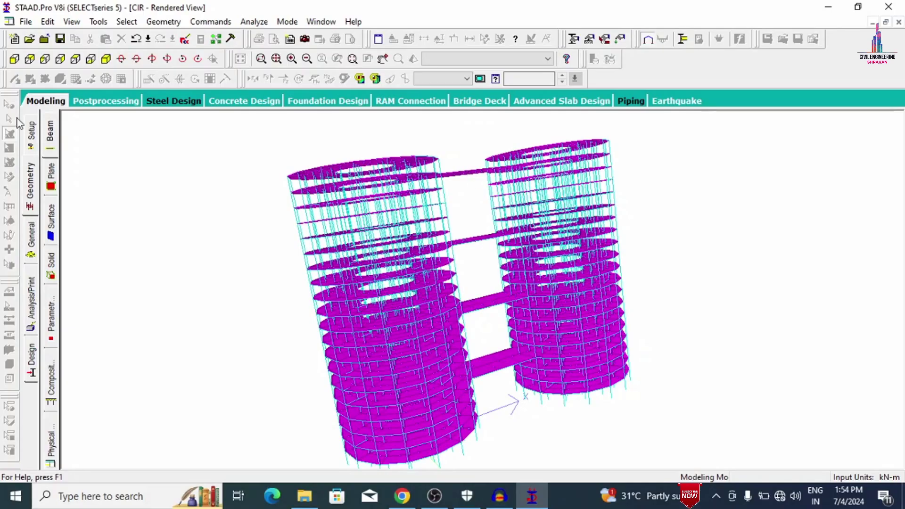
- Define a rectangular concrete section property with YD 0.7 m and ZD 0.7 m
{"action": "left_click", "coordinate": [48, 102]}
{"action": "left_click", "coordinate": [31, 238]}
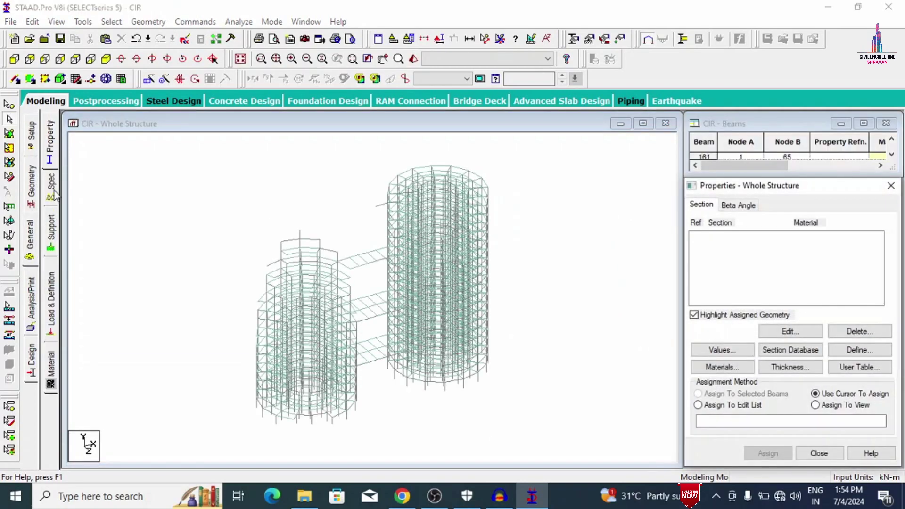
{"action": "left_click", "coordinate": [49, 144]}
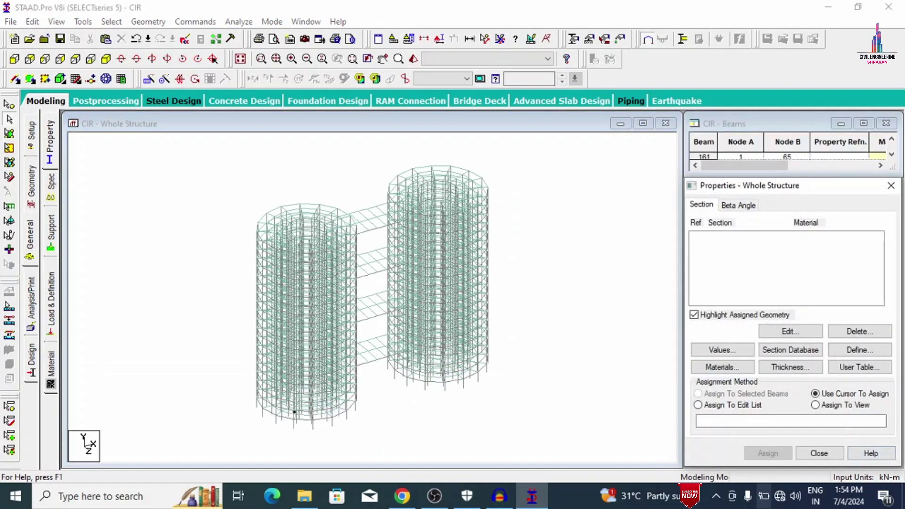
{"action": "left_click", "coordinate": [845, 351]}
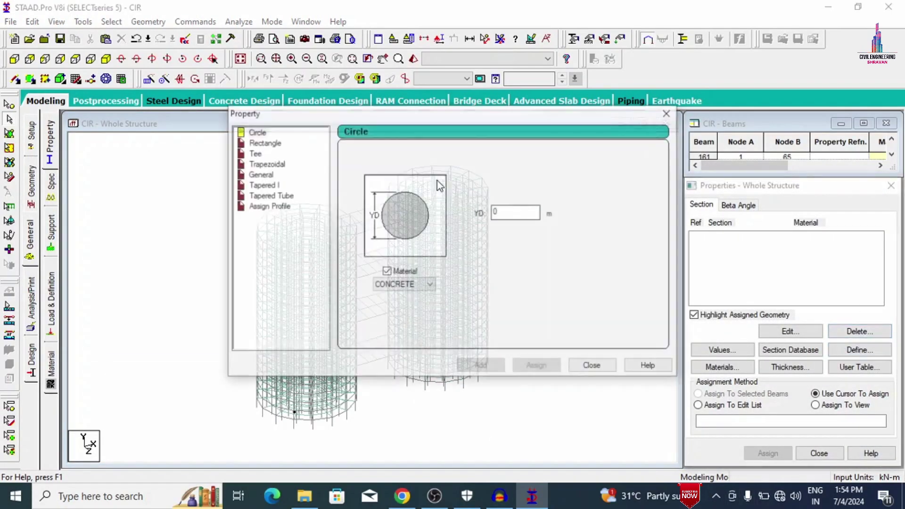
{"action": "key", "text": "Down"}
{"action": "key", "text": "Down"}
{"action": "key", "text": "Up"}
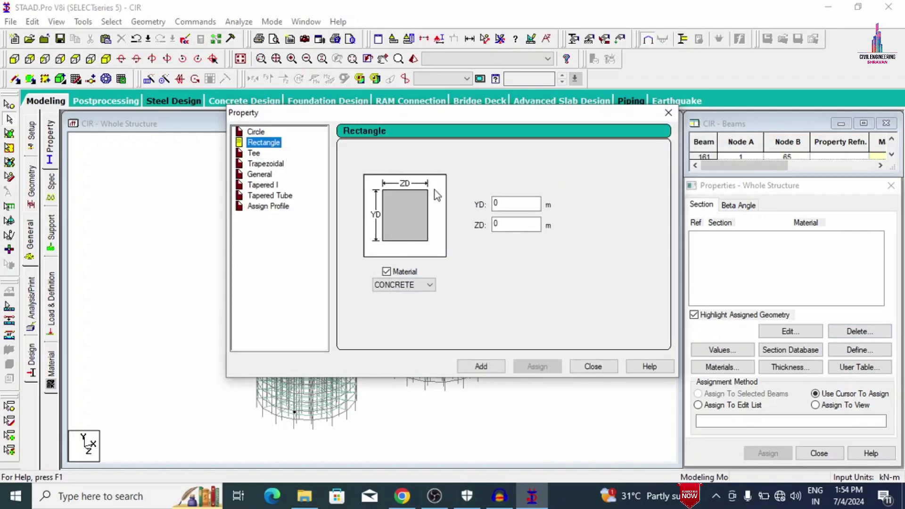
{"action": "left_click", "coordinate": [530, 206]}
{"action": "type", "text": ".7"}
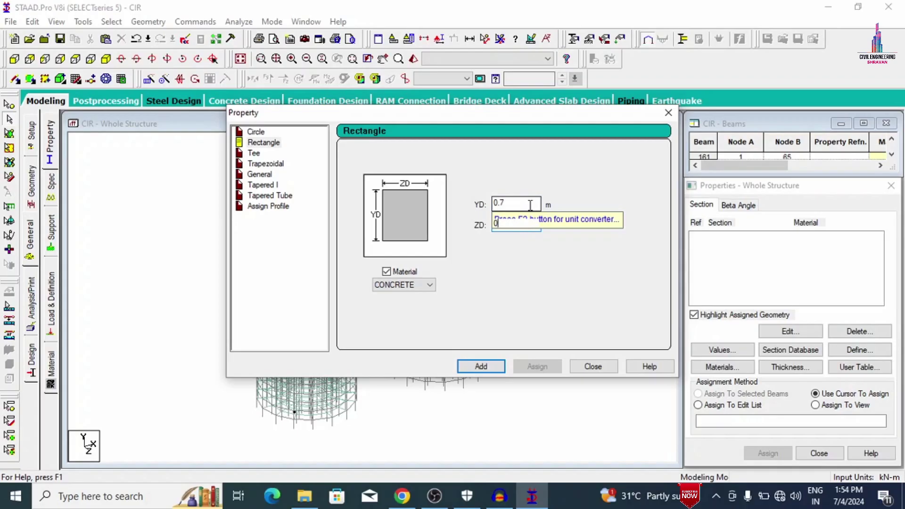
{"action": "type", "text": ".7"}
{"action": "key", "text": "Return"}
- Add a second rectangular concrete section with YD 0.7 m and ZD 0.4 m, and close the section definition
{"action": "key", "text": "BackSpace"}
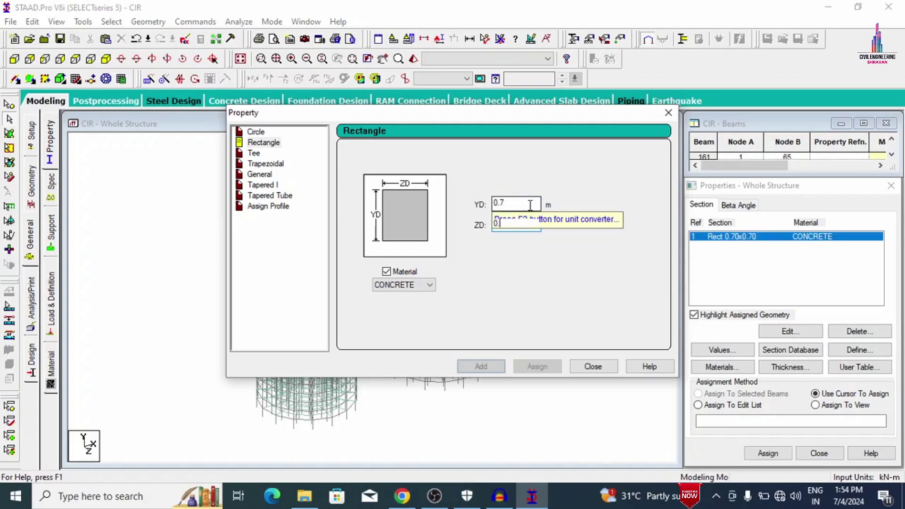
{"action": "type", "text": "4"}
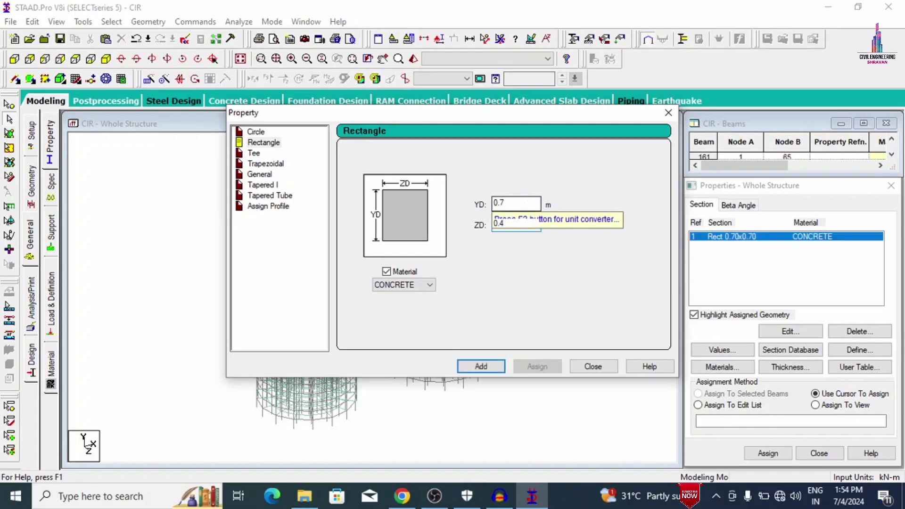
{"action": "key", "text": "Return"}
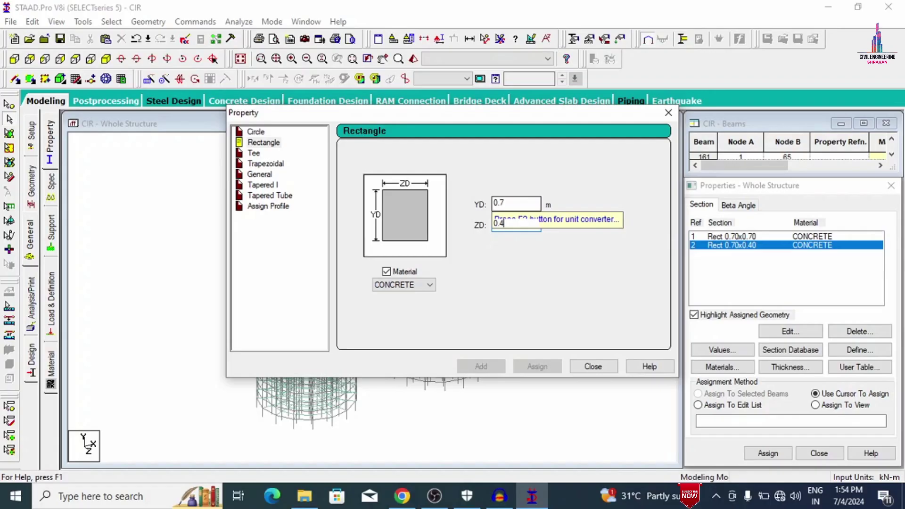
{"action": "left_click", "coordinate": [592, 366]}
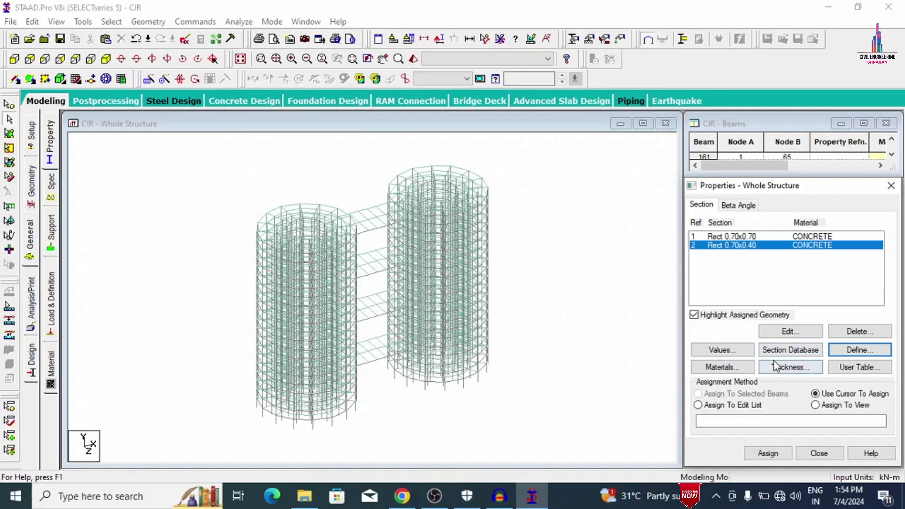
- Define a concrete plate element thickness of 0.18 m at all four nodes
{"action": "left_click", "coordinate": [774, 363]}
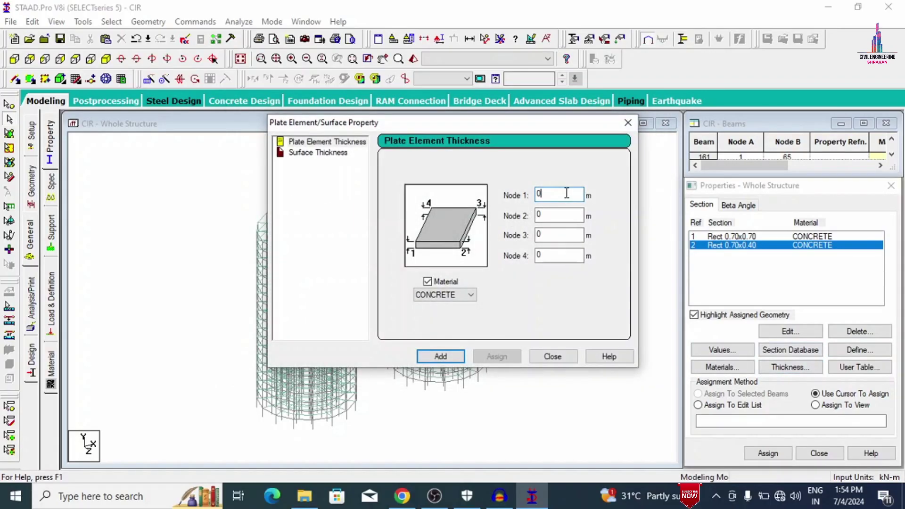
{"action": "type", "text": "18"}
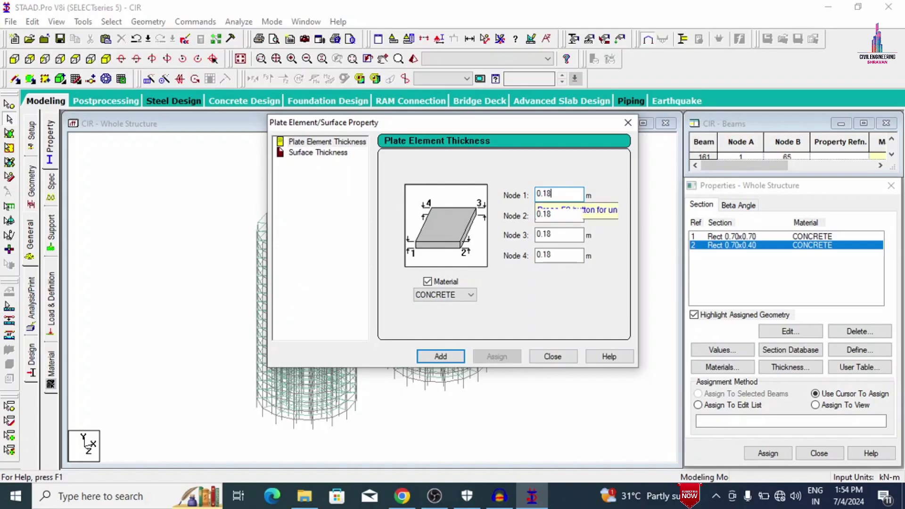
{"action": "key", "text": "Return"}
{"action": "left_click", "coordinate": [568, 355]}
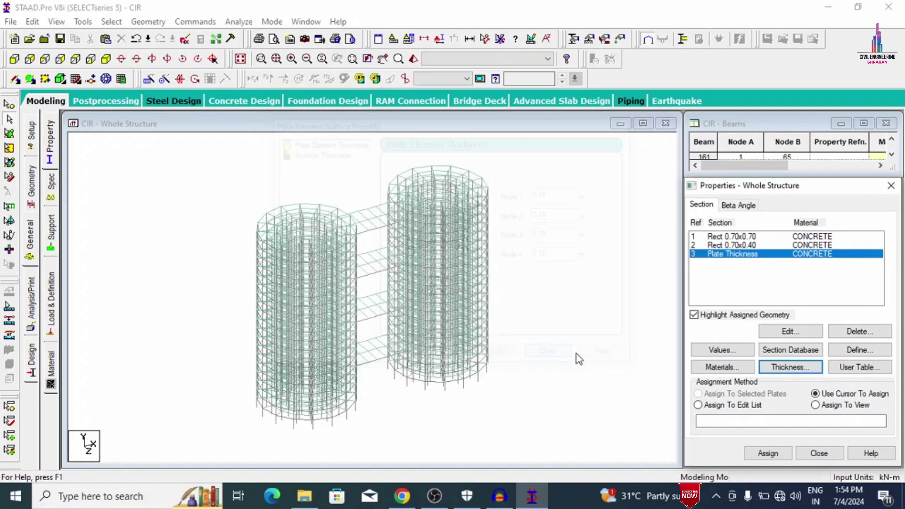
- Assign the Rect 0.70x0.70 section to all columns by selecting the beams parallel to Y
{"action": "left_click", "coordinate": [767, 236]}
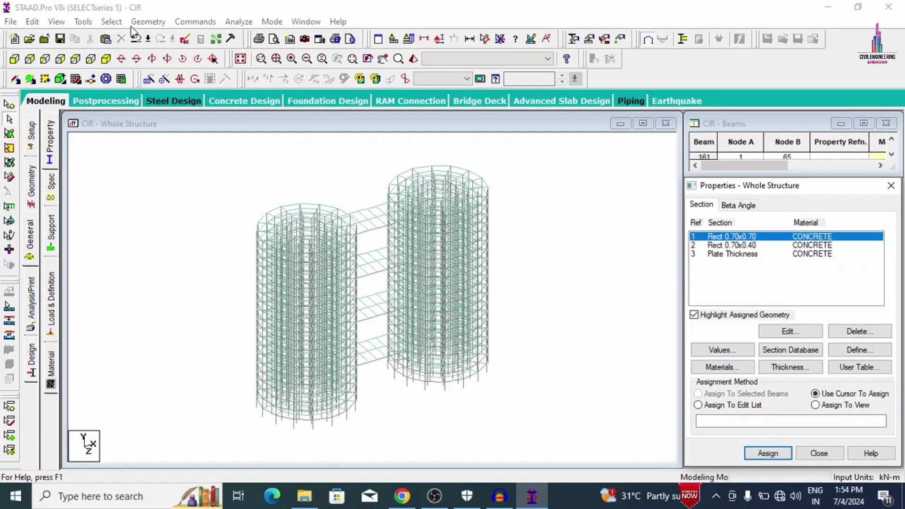
{"action": "left_click", "coordinate": [111, 22]}
{"action": "mouse_move", "coordinate": [146, 258]}
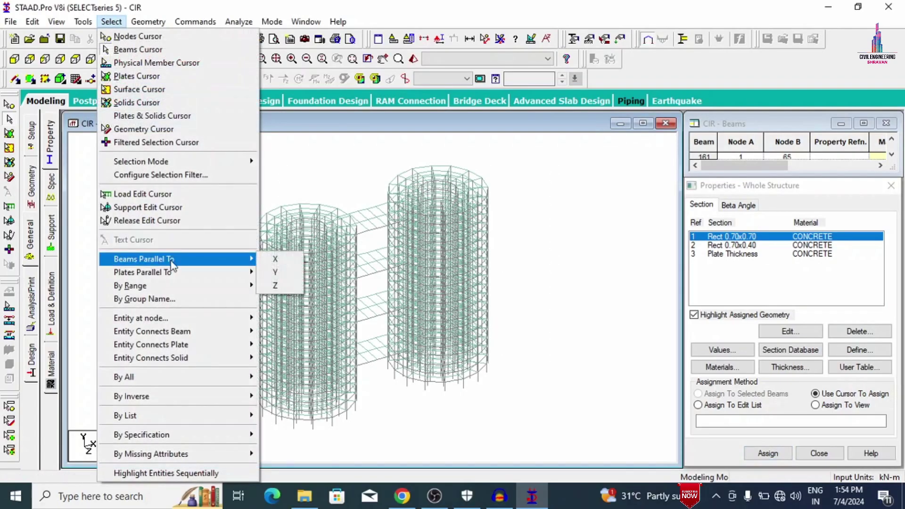
{"action": "left_click", "coordinate": [271, 271]}
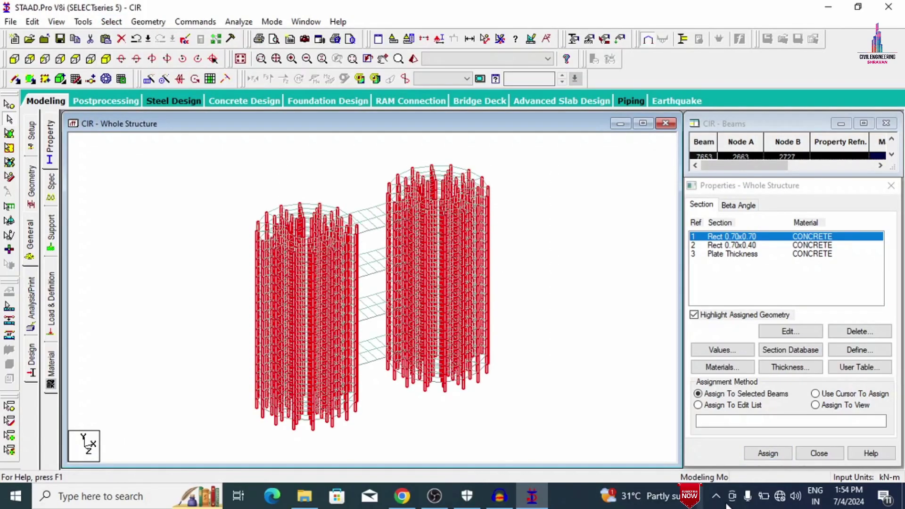
{"action": "left_click", "coordinate": [760, 453]}
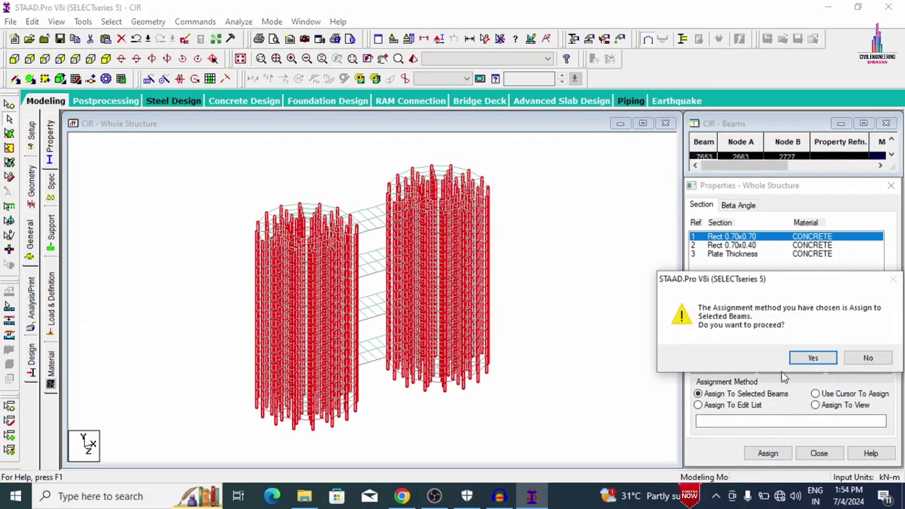
{"action": "left_click", "coordinate": [813, 358]}
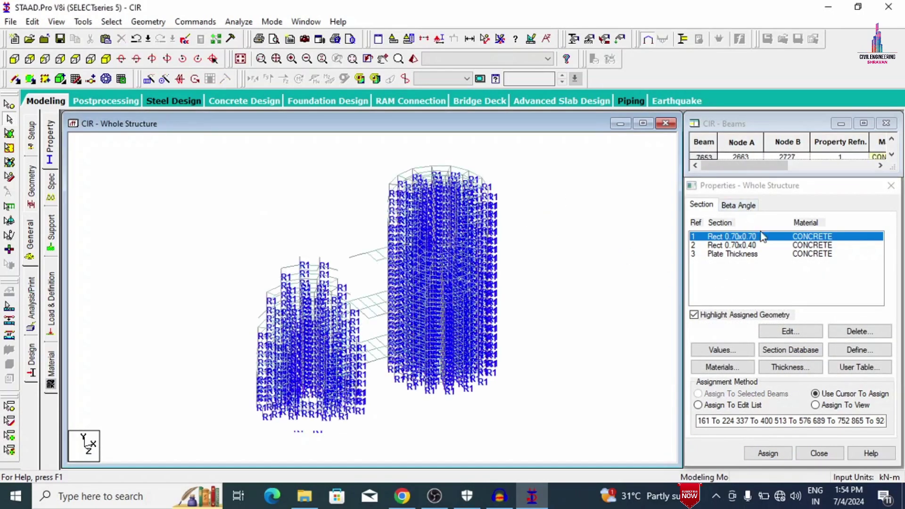
- Assign the plate thickness property to all plates in the view
{"action": "left_click", "coordinate": [757, 254]}
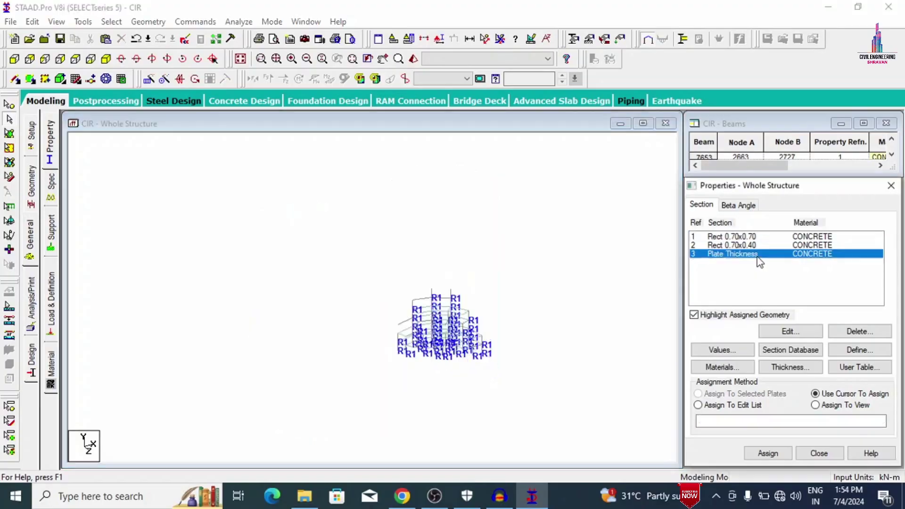
{"action": "left_click", "coordinate": [832, 406]}
{"action": "left_click", "coordinate": [754, 454]}
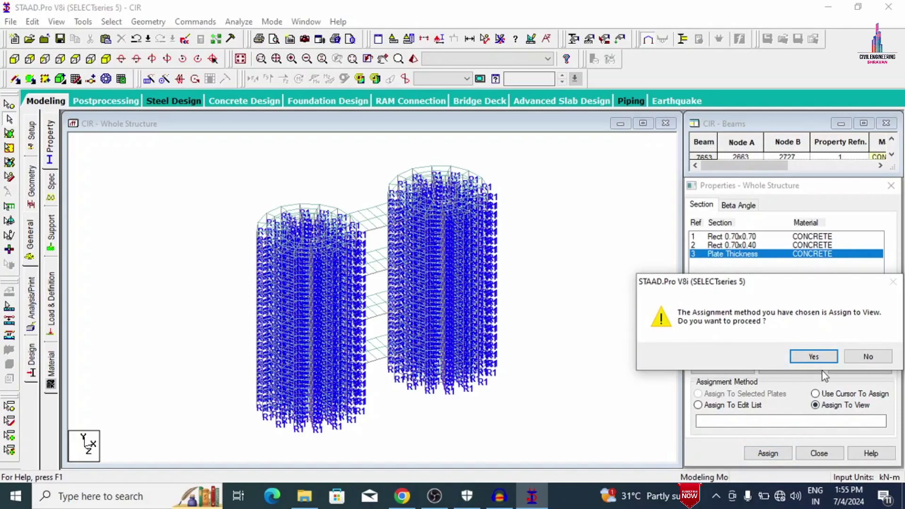
{"action": "left_click", "coordinate": [819, 357]}
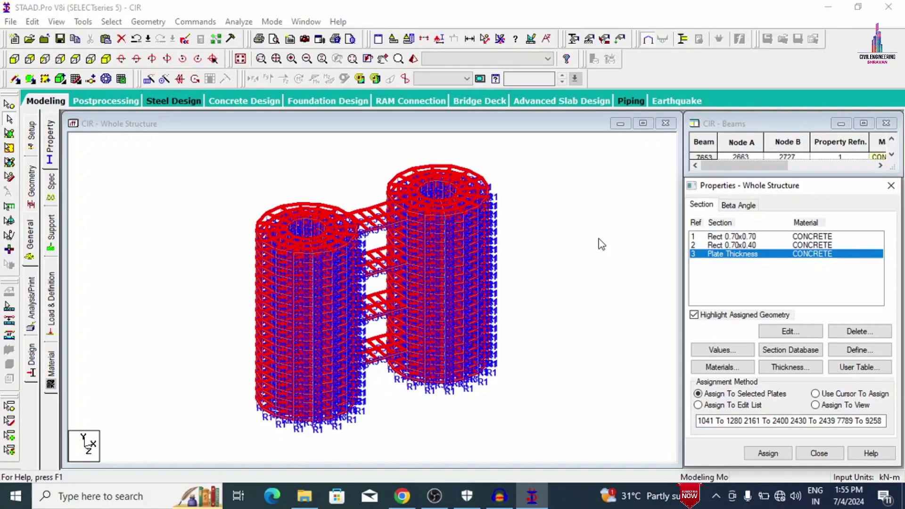
- Assign the Rect 0.70x0.40 section to all beams that are still missing a property
{"action": "left_click", "coordinate": [721, 245]}
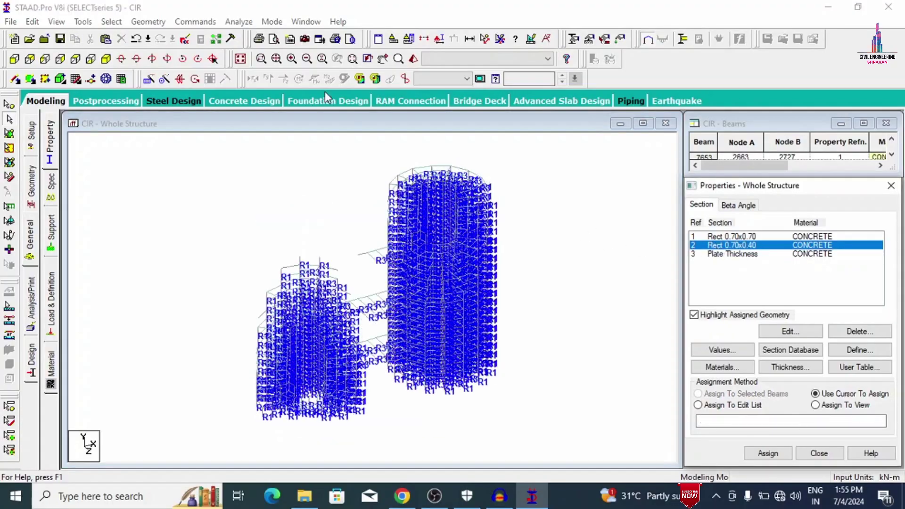
{"action": "left_click", "coordinate": [111, 21]}
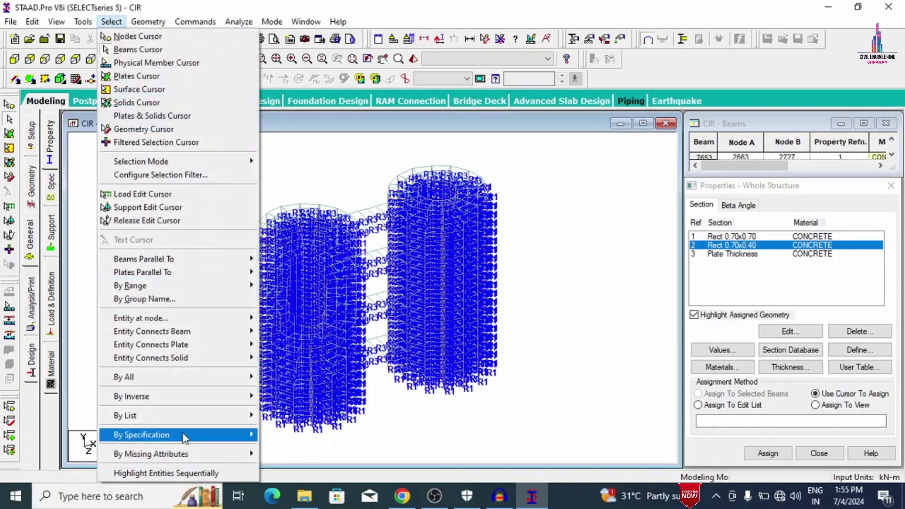
{"action": "mouse_move", "coordinate": [191, 454]}
{"action": "left_click", "coordinate": [331, 400]}
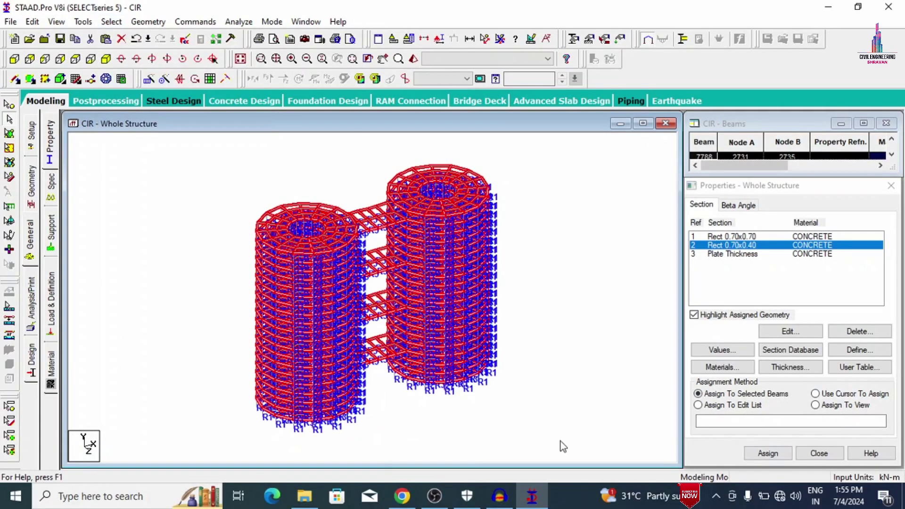
{"action": "left_click", "coordinate": [776, 460]}
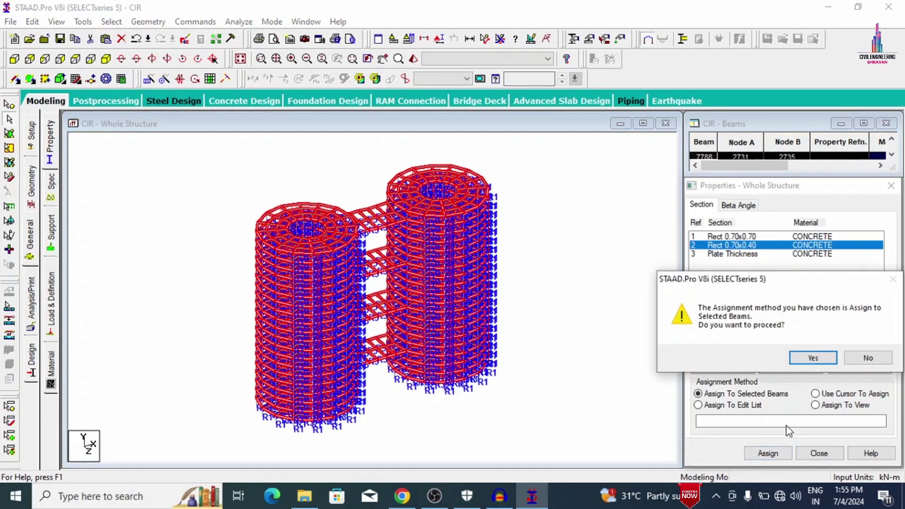
{"action": "left_click", "coordinate": [797, 357]}
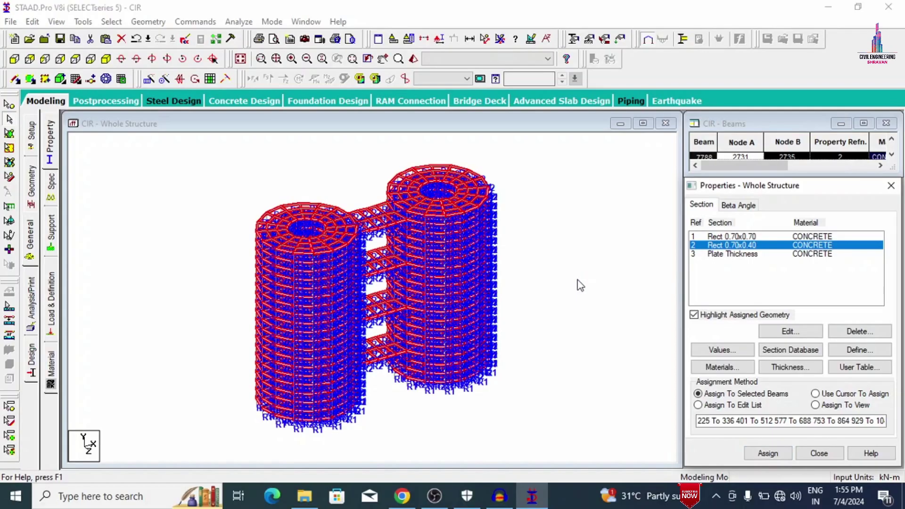
{"action": "left_click", "coordinate": [580, 285]}
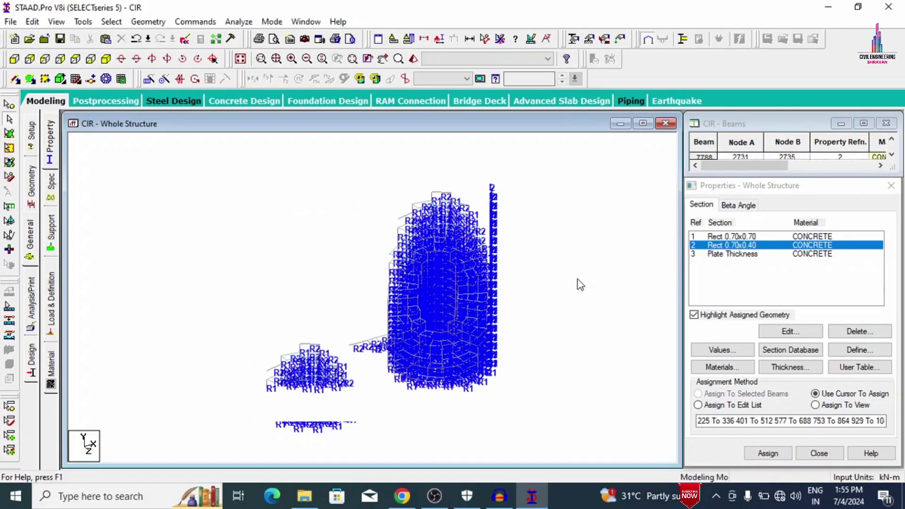
- Render the whole structure in 3D and inspect the towers, floor plates and linking bridges from above
{"action": "right_click", "coordinate": [522, 186]}
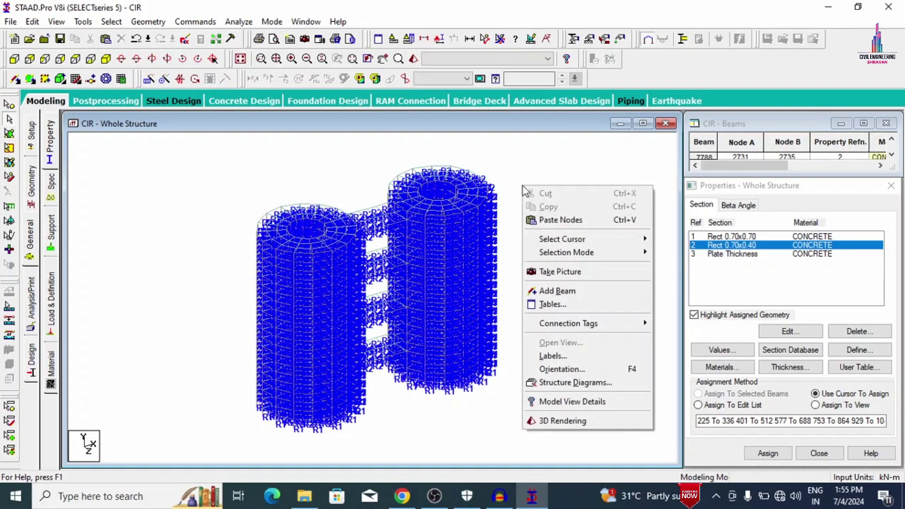
{"action": "left_click", "coordinate": [582, 422]}
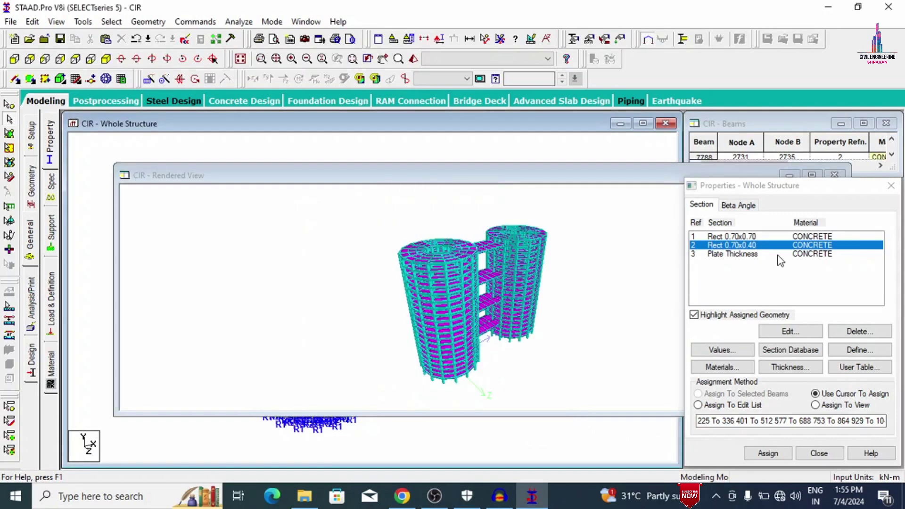
{"action": "left_click", "coordinate": [811, 175]}
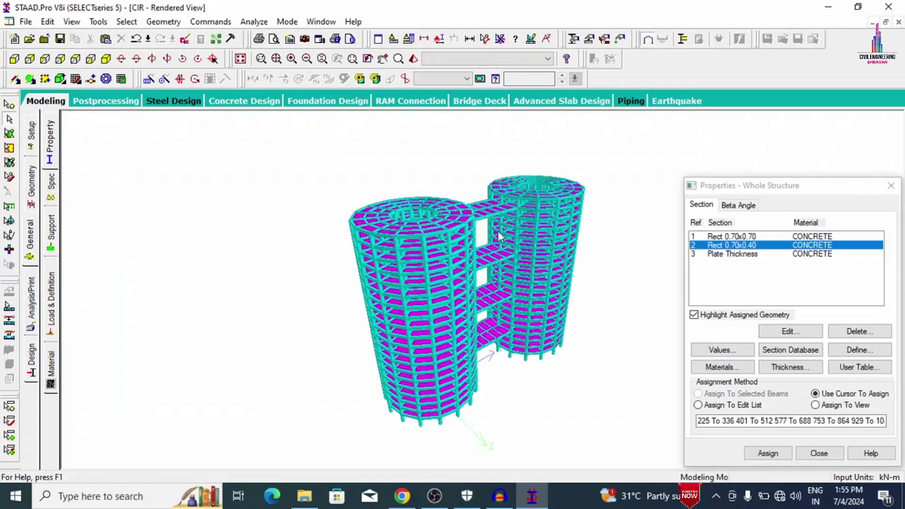
{"action": "scroll", "coordinate": [511, 230], "scroll_direction": "up", "scroll_amount": 4}
{"action": "left_click_drag", "start_coordinate": [511, 231], "coordinate": [496, 250]}
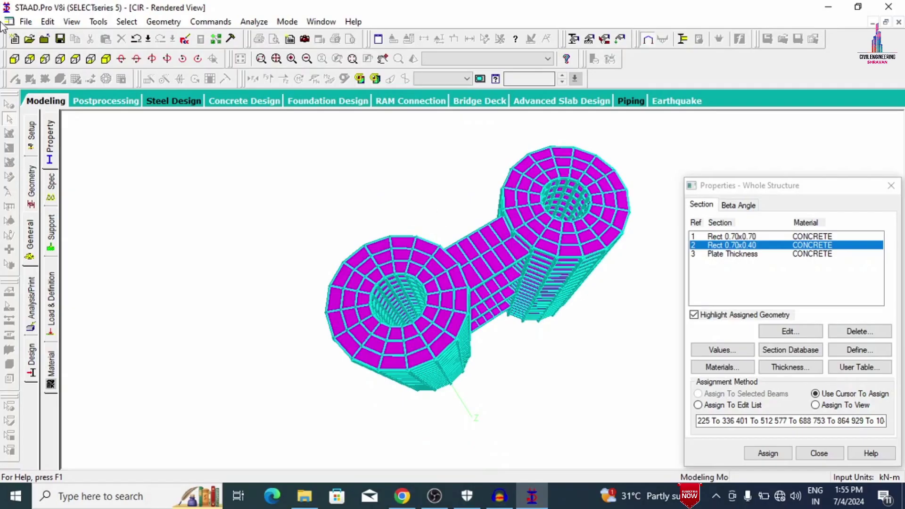
{"action": "left_click", "coordinate": [29, 100]}
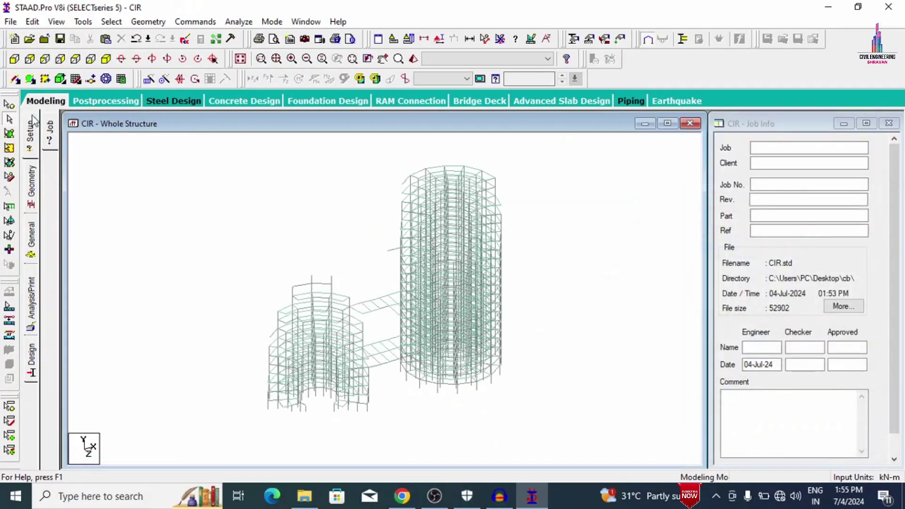
- Create a fixed support definition for the structure
{"action": "left_click", "coordinate": [36, 234]}
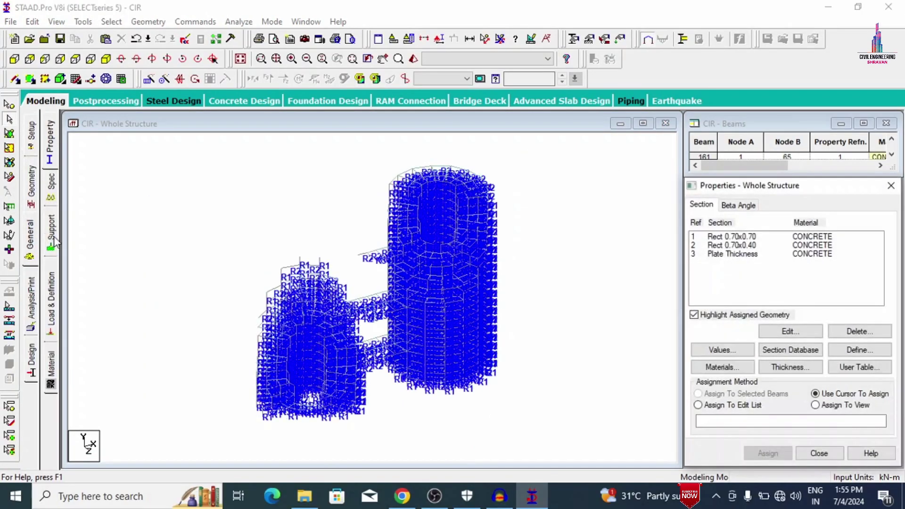
{"action": "left_click", "coordinate": [50, 234]}
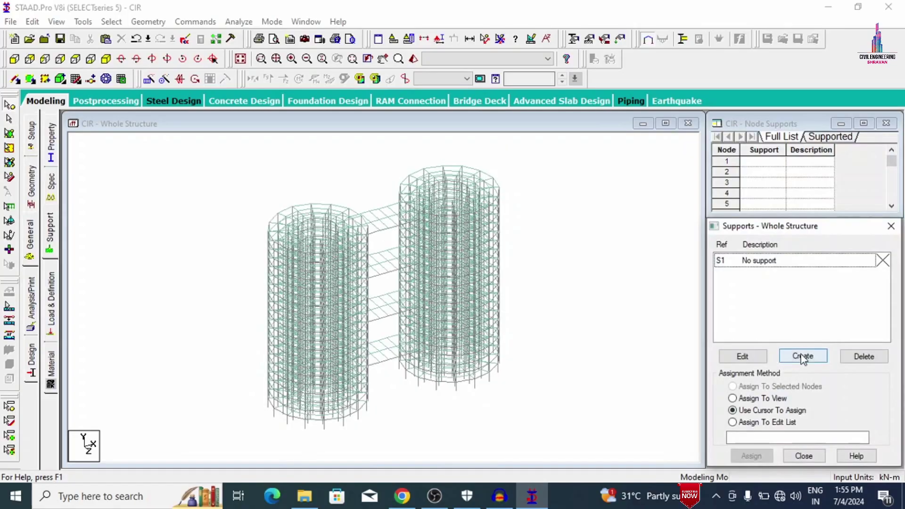
{"action": "left_click", "coordinate": [803, 357]}
{"action": "left_click", "coordinate": [709, 469]}
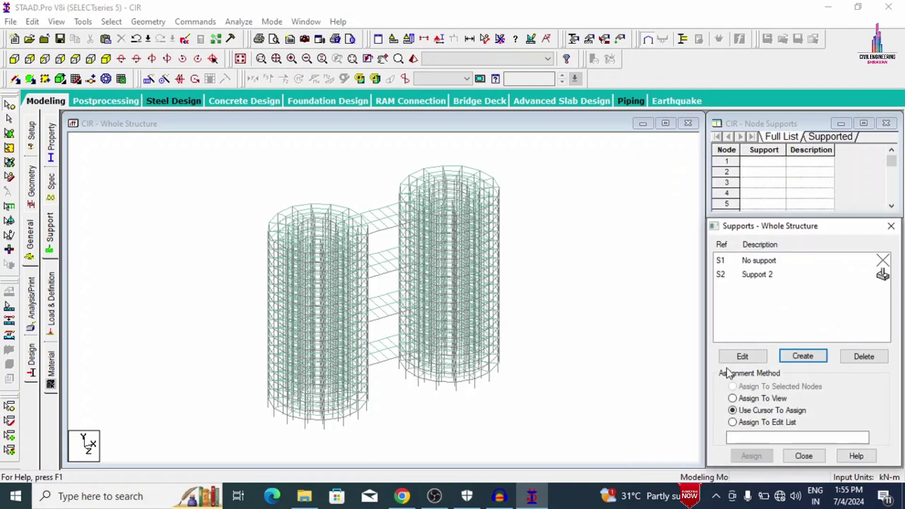
- Assign the fixed support to all base nodes of both towers, selecting them in the front view
{"action": "left_click", "coordinate": [760, 275]}
{"action": "left_click", "coordinate": [14, 59]}
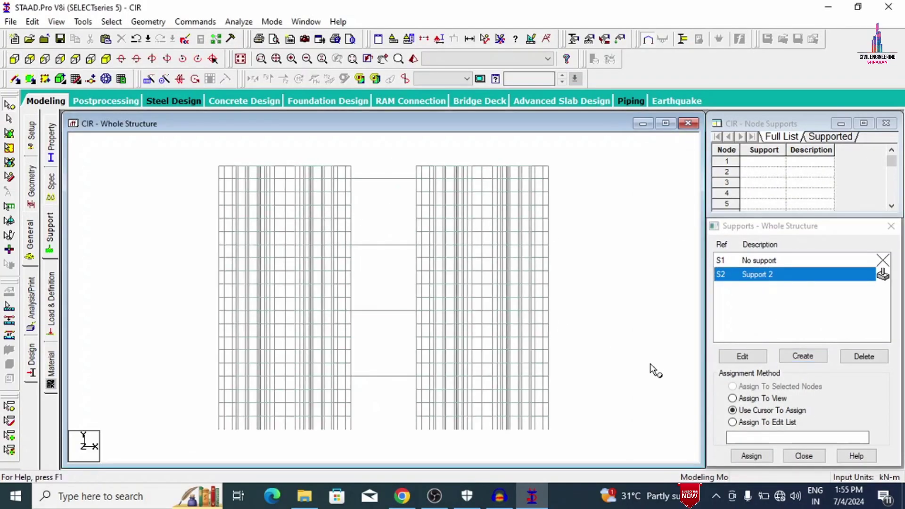
{"action": "left_click_drag", "start_coordinate": [571, 442], "coordinate": [177, 428]}
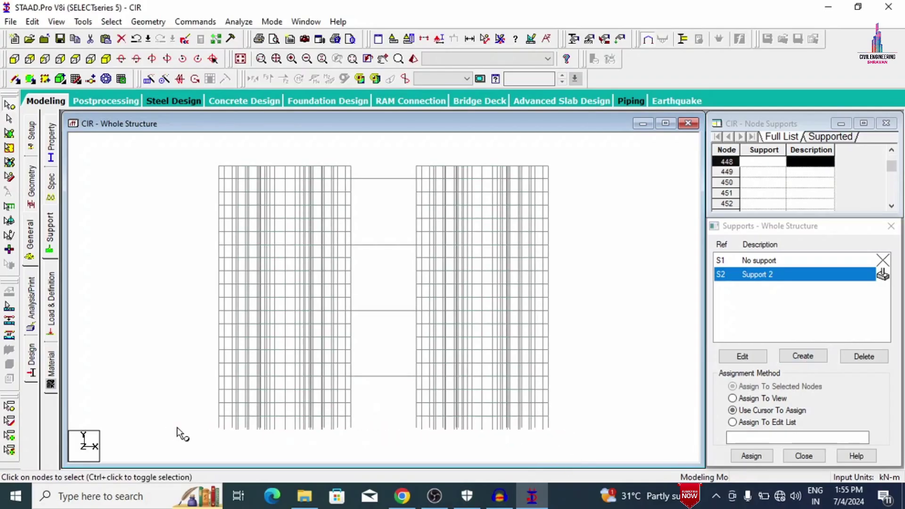
{"action": "left_click", "coordinate": [751, 456]}
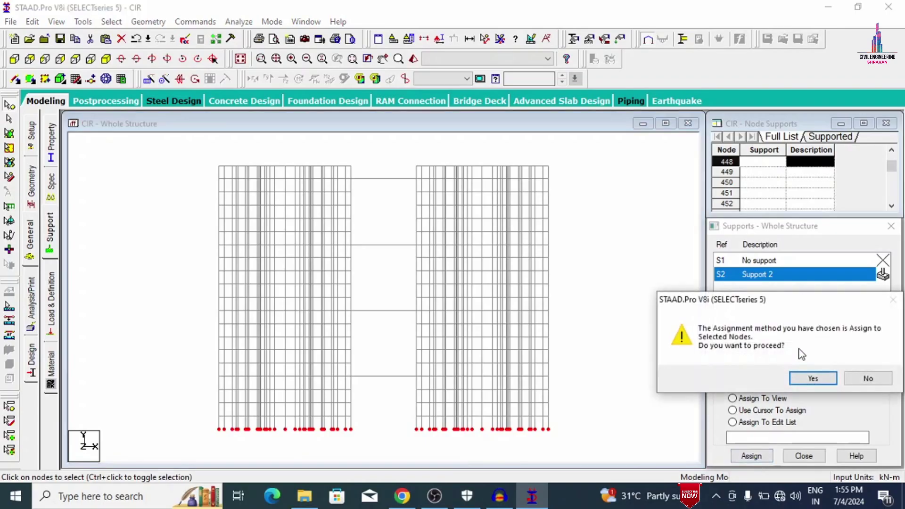
{"action": "left_click", "coordinate": [811, 377]}
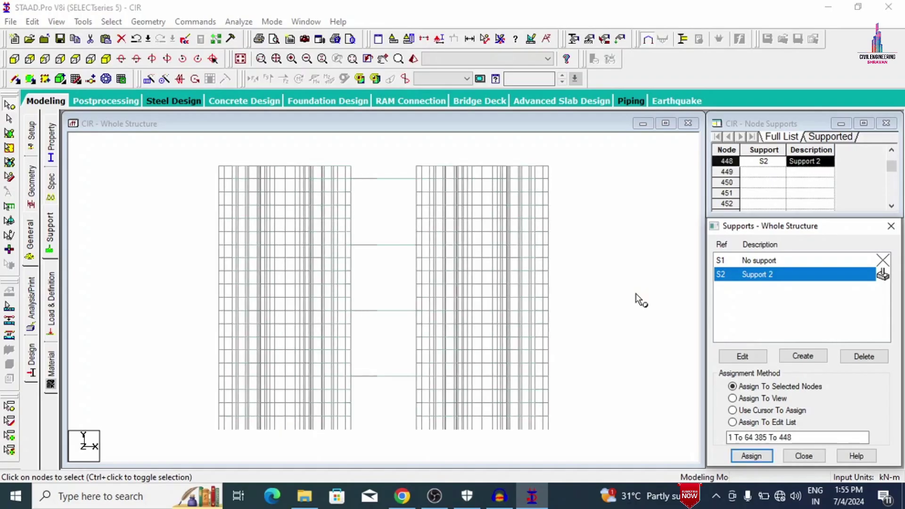
{"action": "left_click", "coordinate": [106, 58]}
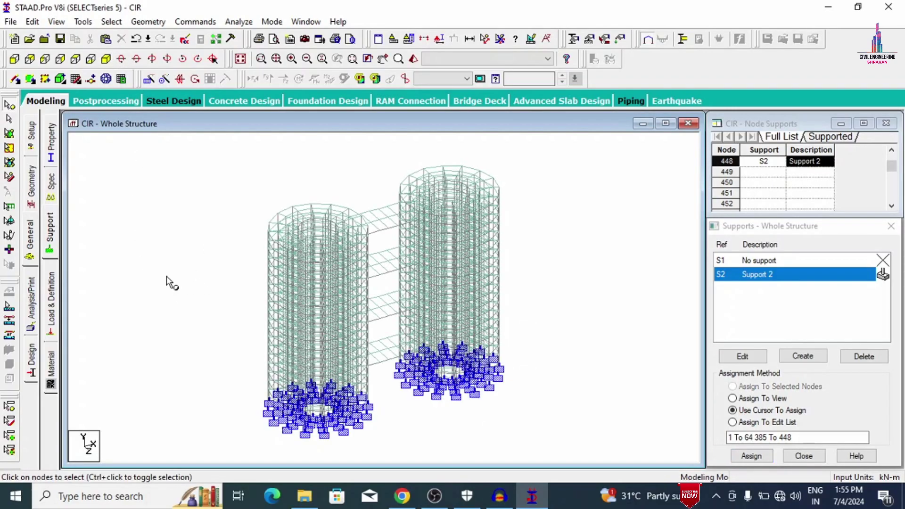
- Start a new seismic load definition using the IS 1893 - 2002/2005 code
{"action": "left_click", "coordinate": [52, 301]}
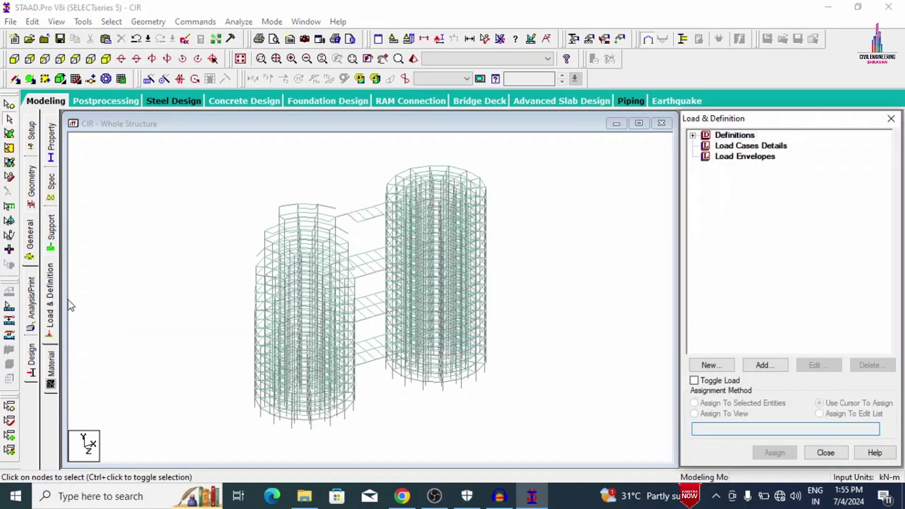
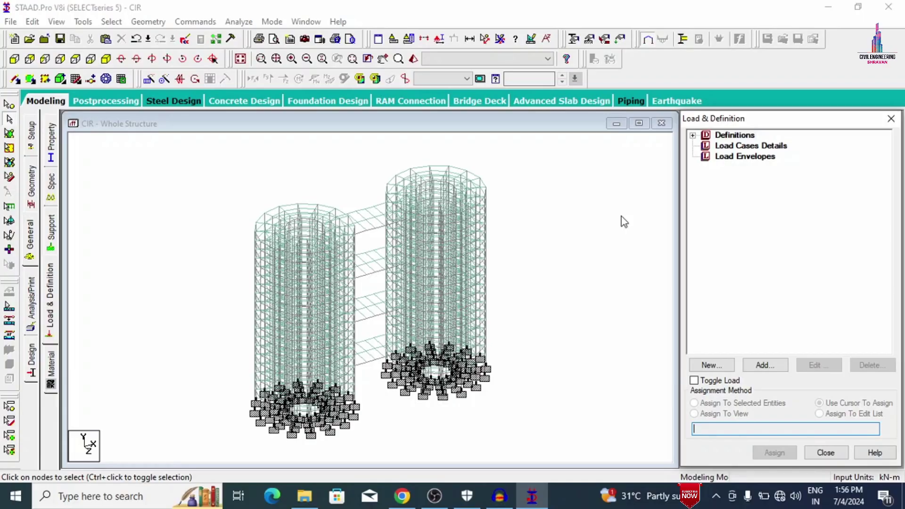
{"action": "left_click", "coordinate": [693, 136]}
{"action": "left_click", "coordinate": [759, 198]}
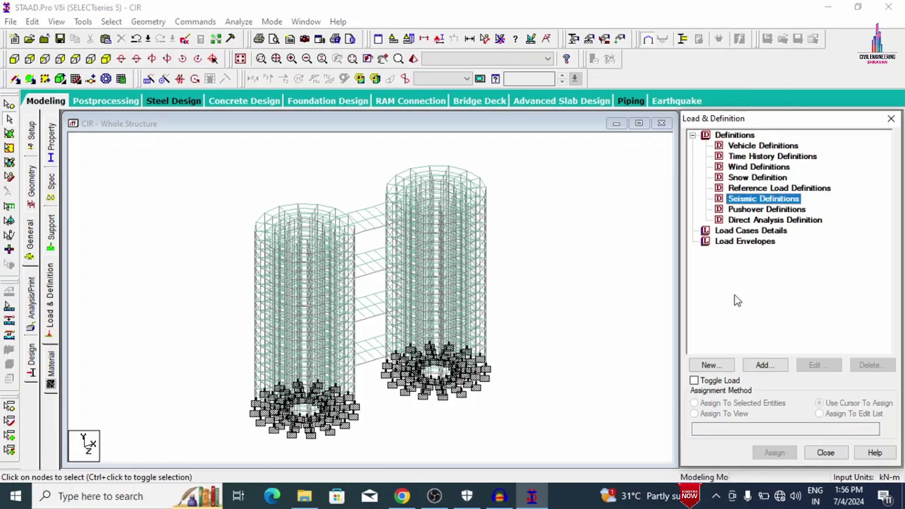
{"action": "left_click", "coordinate": [761, 366]}
{"action": "left_click", "coordinate": [472, 135]}
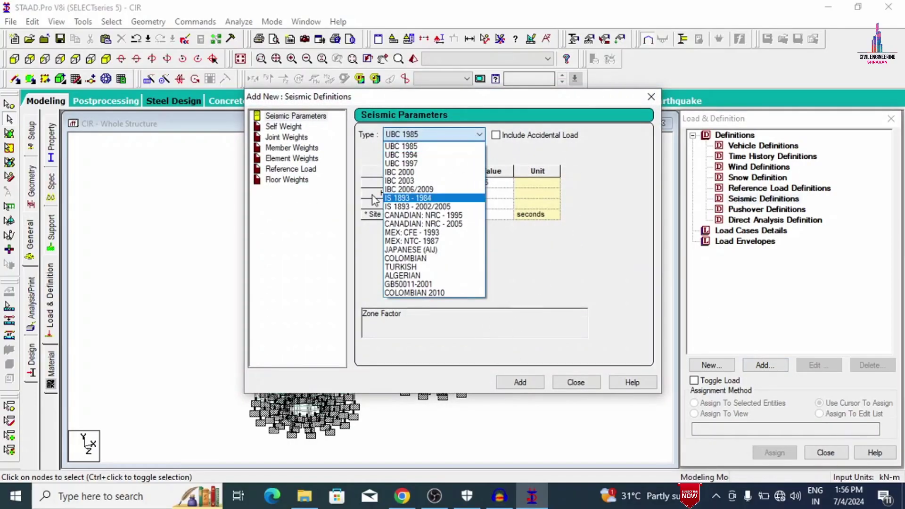
{"action": "left_click", "coordinate": [408, 206]}
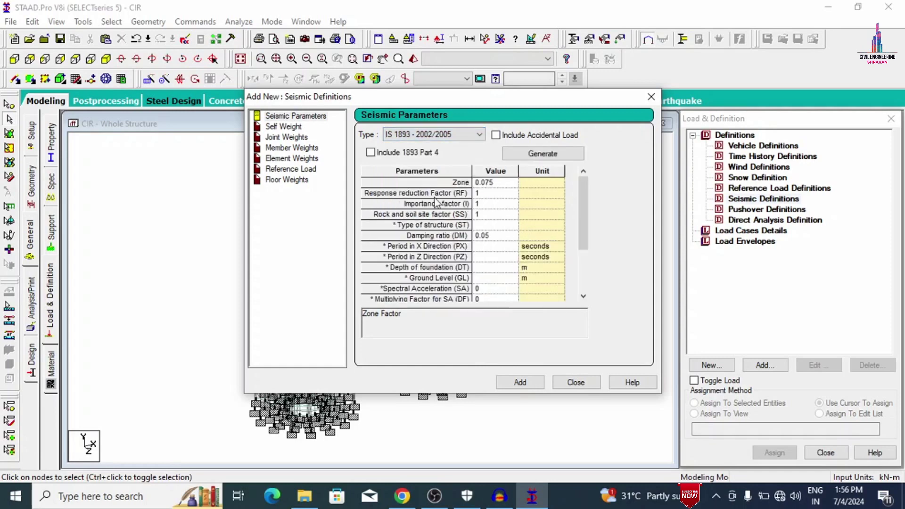
- Generate the seismic parameters for Zone V with medium soil, keeping the other defaults, and add them to the definition
{"action": "left_click", "coordinate": [524, 156]}
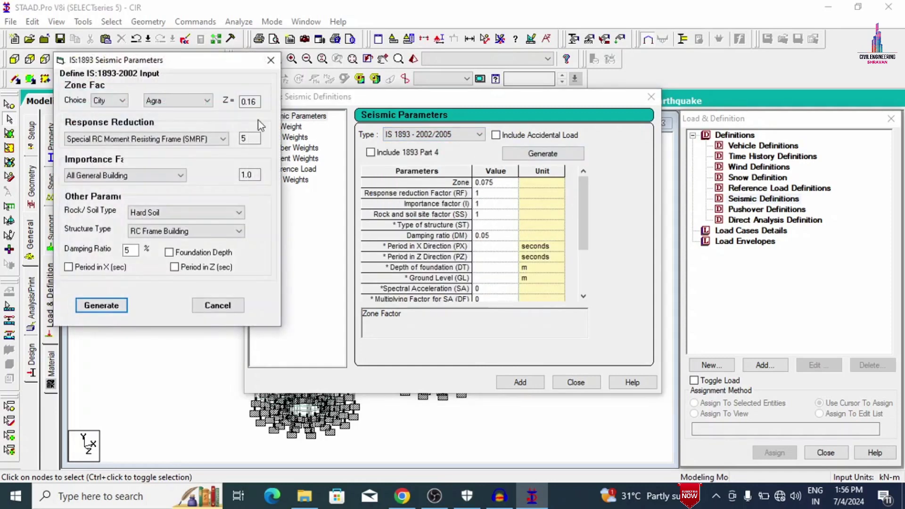
{"action": "left_click", "coordinate": [121, 101]}
{"action": "left_click", "coordinate": [119, 119]}
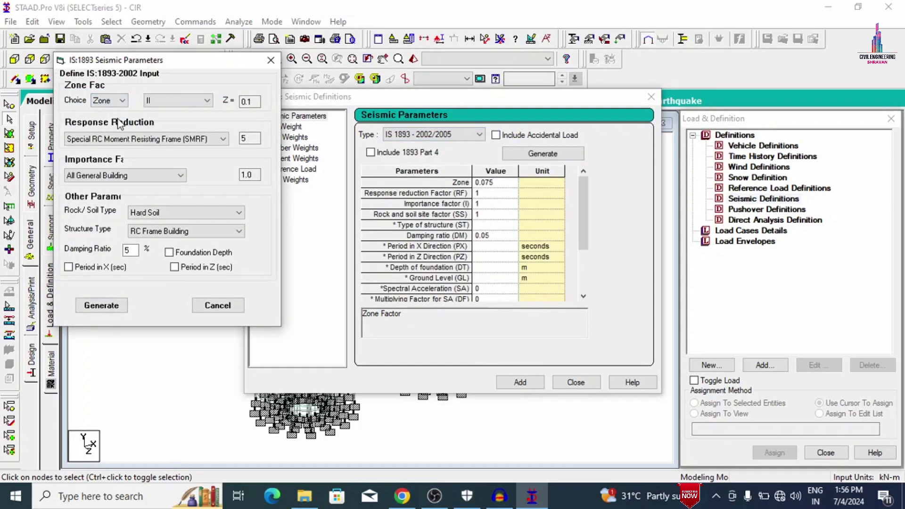
{"action": "left_click", "coordinate": [173, 101]}
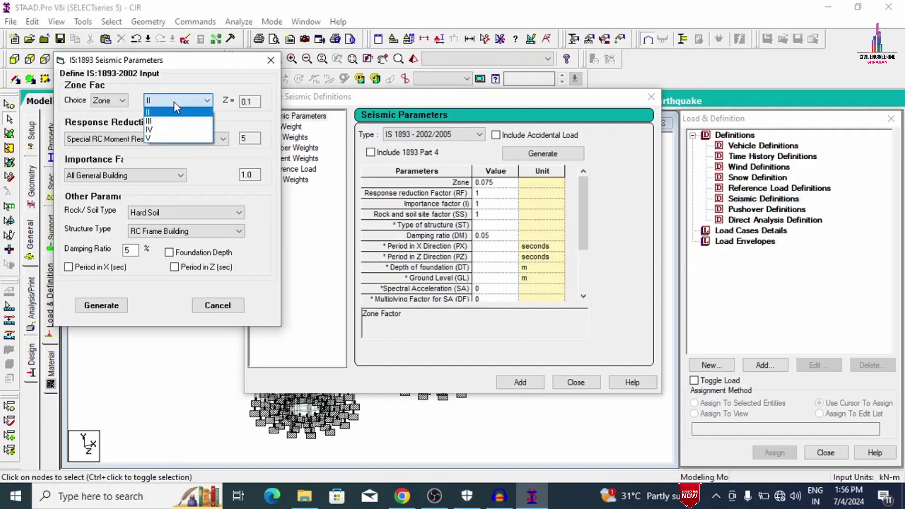
{"action": "left_click", "coordinate": [155, 138]}
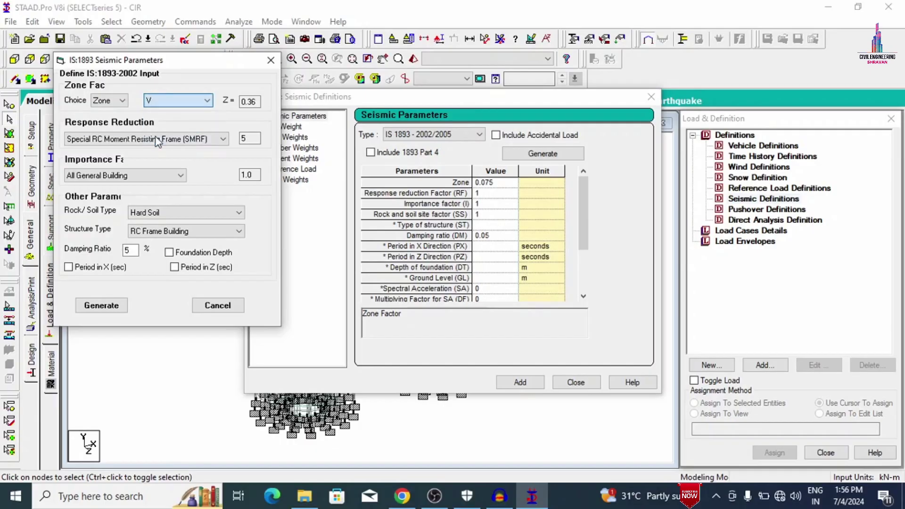
{"action": "left_click", "coordinate": [103, 176]}
{"action": "left_click", "coordinate": [103, 176]}
{"action": "left_click", "coordinate": [147, 214]}
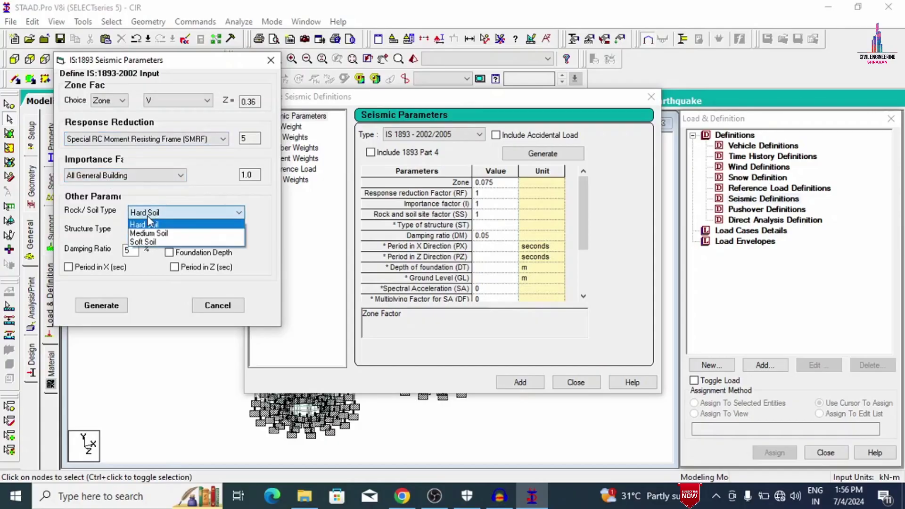
{"action": "left_click", "coordinate": [148, 233]}
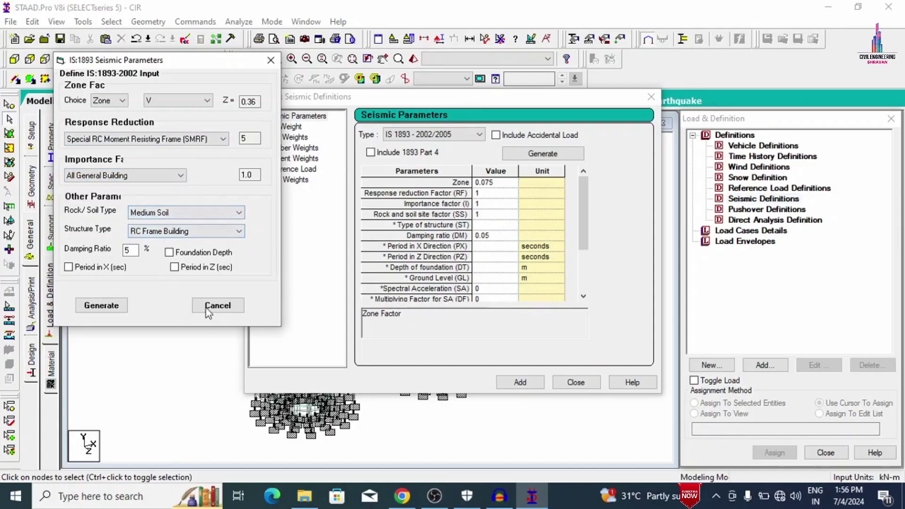
{"action": "left_click", "coordinate": [102, 306]}
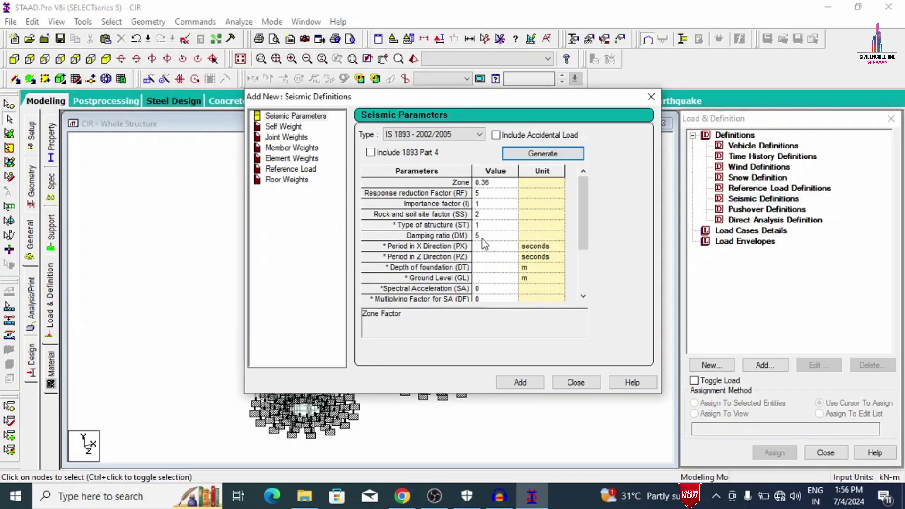
{"action": "left_click", "coordinate": [505, 383]}
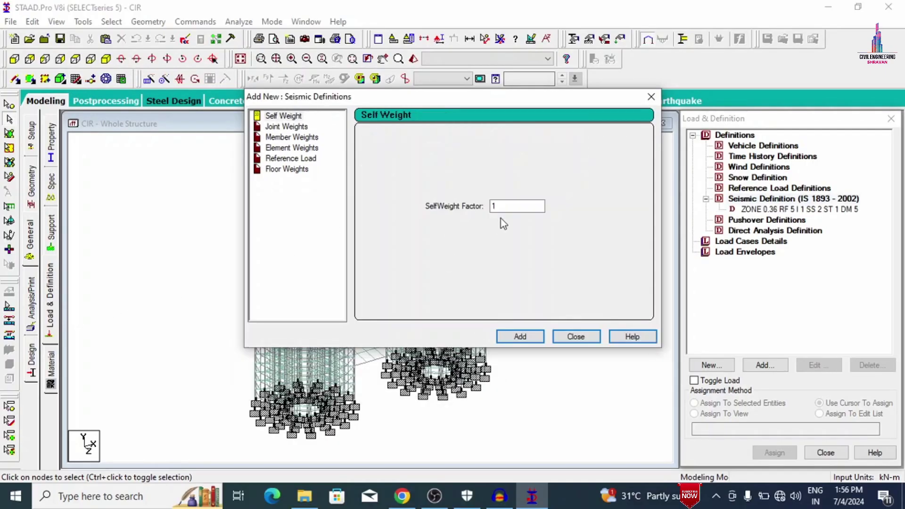
- Add a self-weight factor of 1 and a uniform member weight of 24.3 kN/m to the seismic definition
{"action": "left_click", "coordinate": [515, 338]}
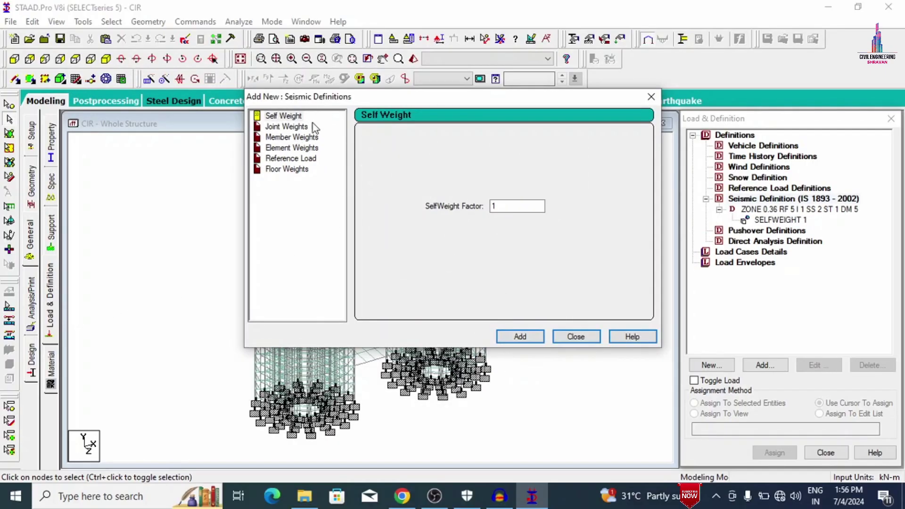
{"action": "left_click", "coordinate": [285, 137]}
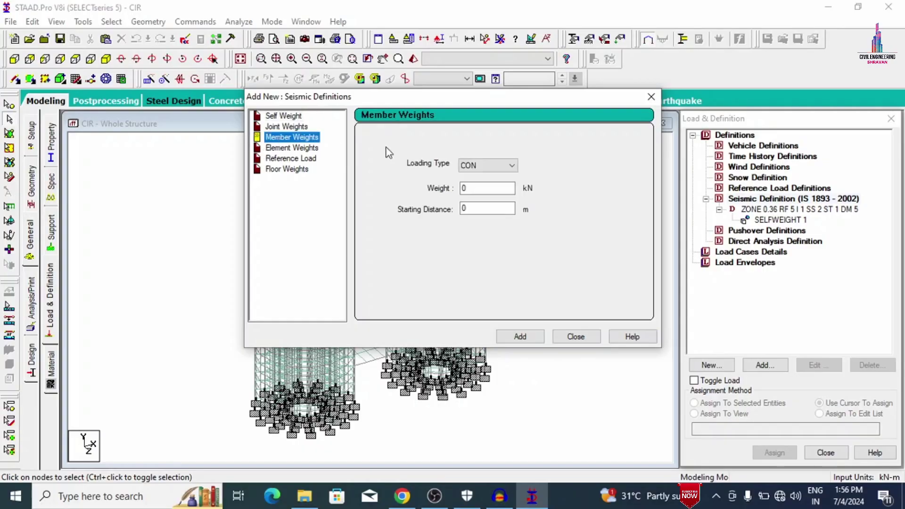
{"action": "left_click", "coordinate": [475, 166]}
{"action": "left_click", "coordinate": [472, 182]}
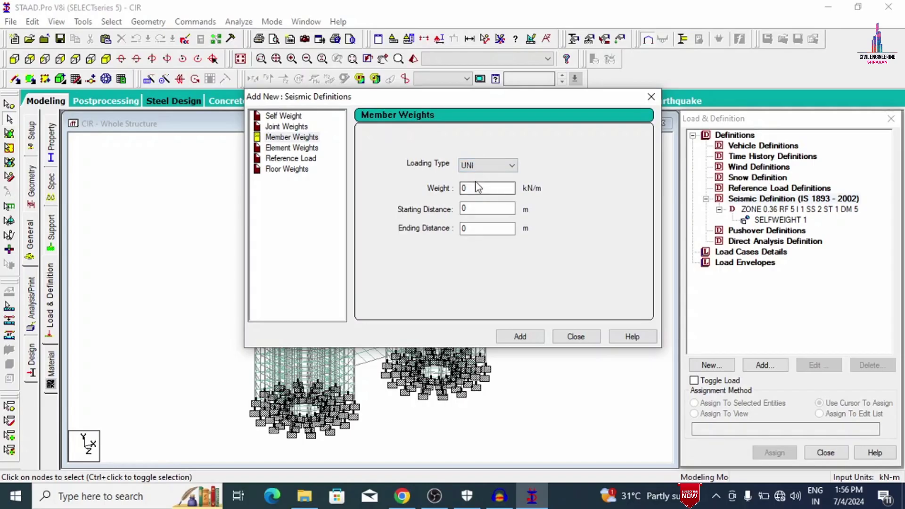
{"action": "left_click", "coordinate": [474, 188]}
{"action": "double_click", "coordinate": [474, 188]}
{"action": "type", "text": "24.3"}
{"action": "left_click", "coordinate": [518, 334]}
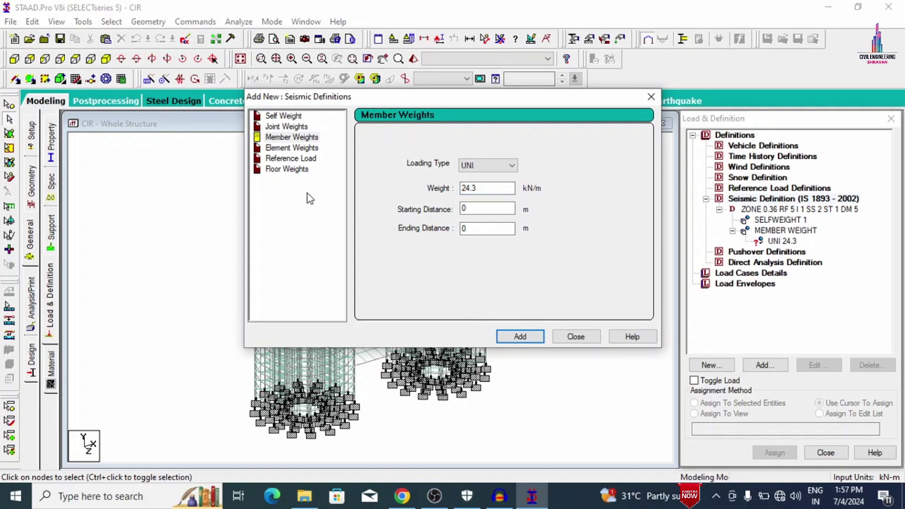
- Set a floor weight pressure of 2 kN/m2 over a Y range of 3 to 60 m
{"action": "left_click", "coordinate": [288, 169]}
{"action": "left_click_drag", "start_coordinate": [415, 183], "coordinate": [374, 185]}
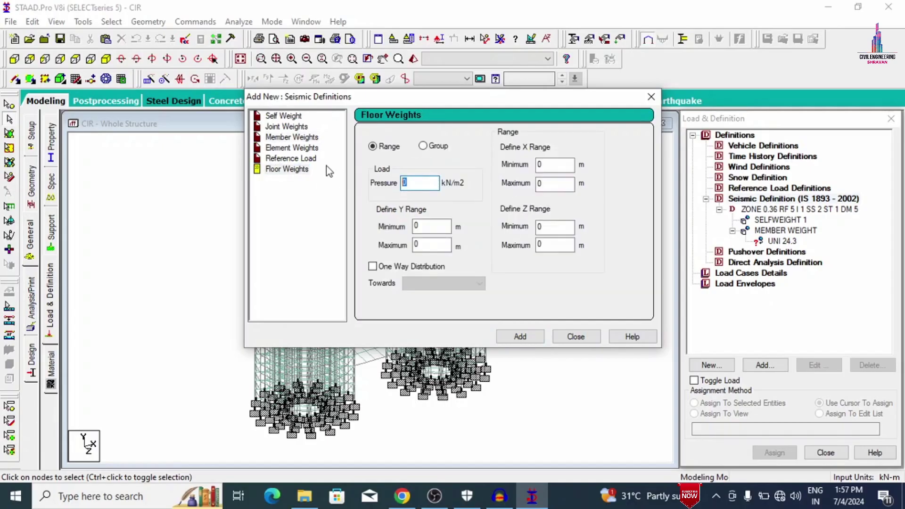
{"action": "type", "text": "2"}
{"action": "left_click_drag", "start_coordinate": [440, 228], "coordinate": [401, 227]}
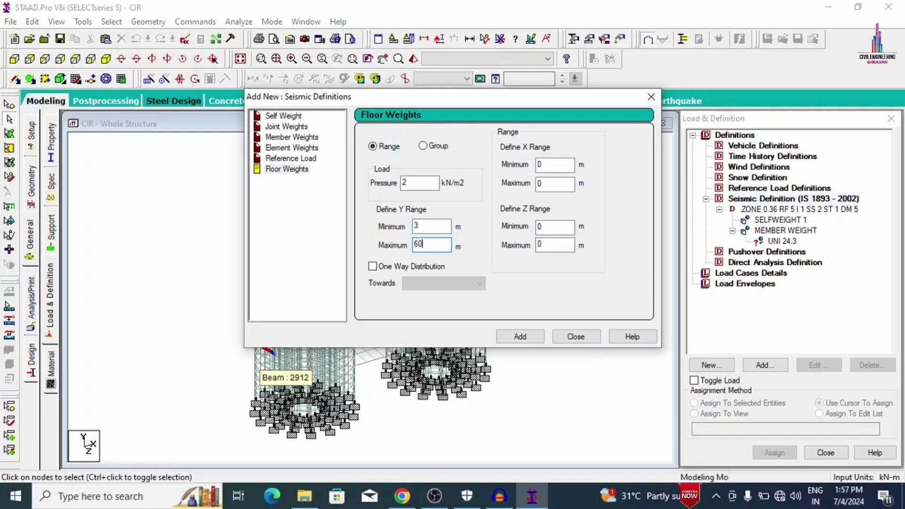
- Add a floor weight of 2 kN/m2 over the Y range 3 to 60 m to the seismic definition
{"action": "left_click", "coordinate": [523, 336]}
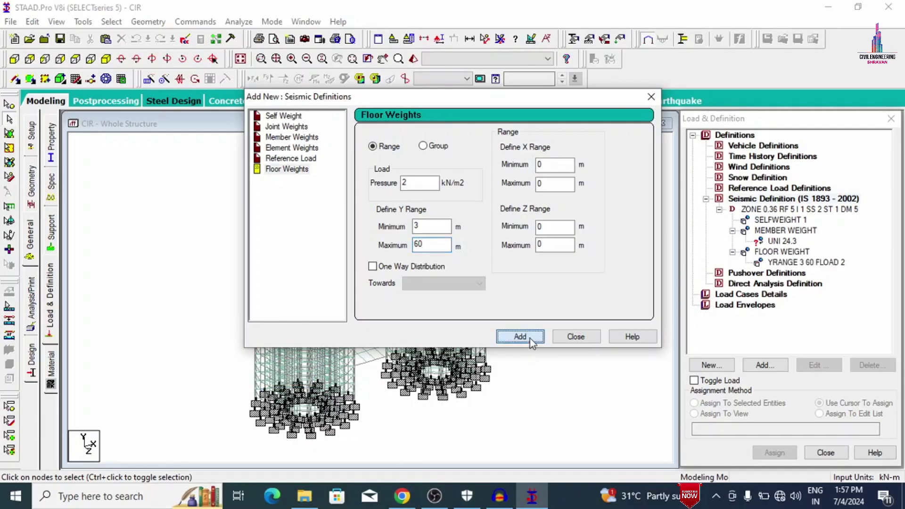
{"action": "left_click", "coordinate": [574, 336]}
- Assign the UNI 24.3 seismic member weight to the floor beams of every storey in both towers, including the connecting bridges
{"action": "left_click", "coordinate": [770, 241]}
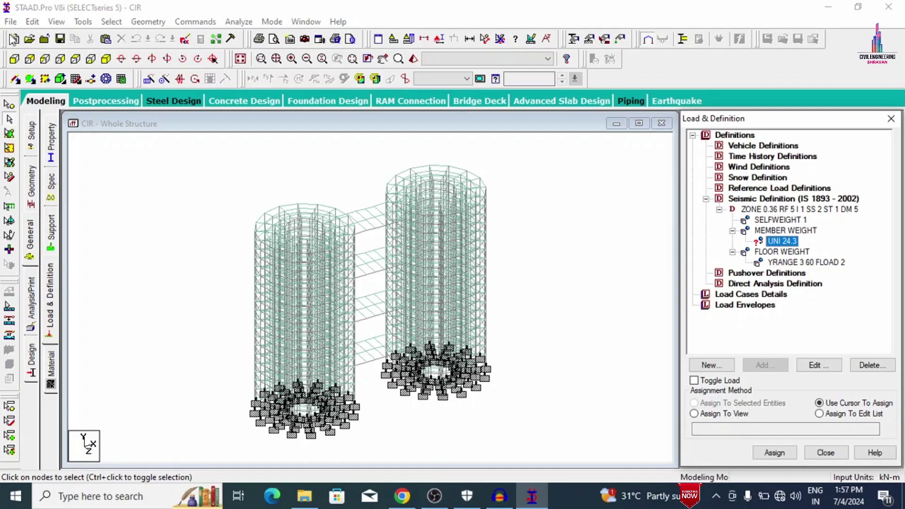
{"action": "left_click", "coordinate": [21, 61]}
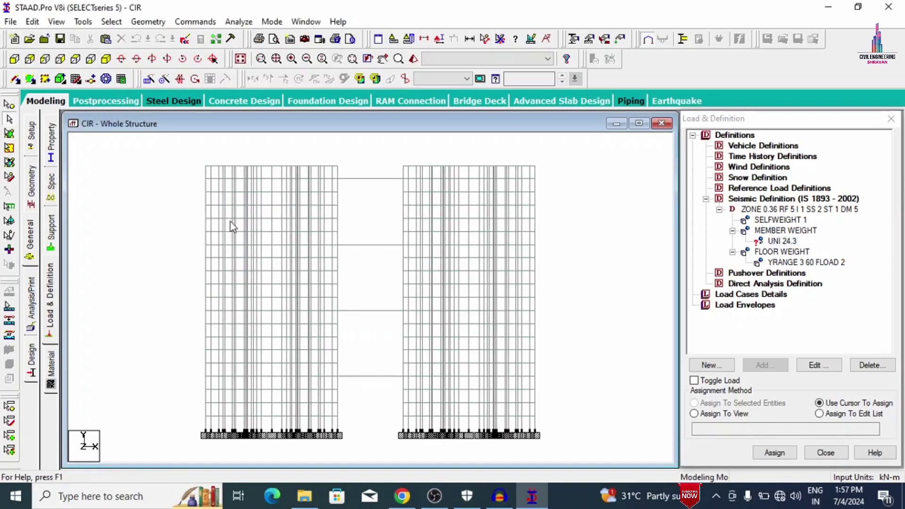
{"action": "left_click_drag", "start_coordinate": [197, 157], "coordinate": [555, 170]}
{"action": "left_click_drag", "start_coordinate": [194, 226], "coordinate": [556, 281]}
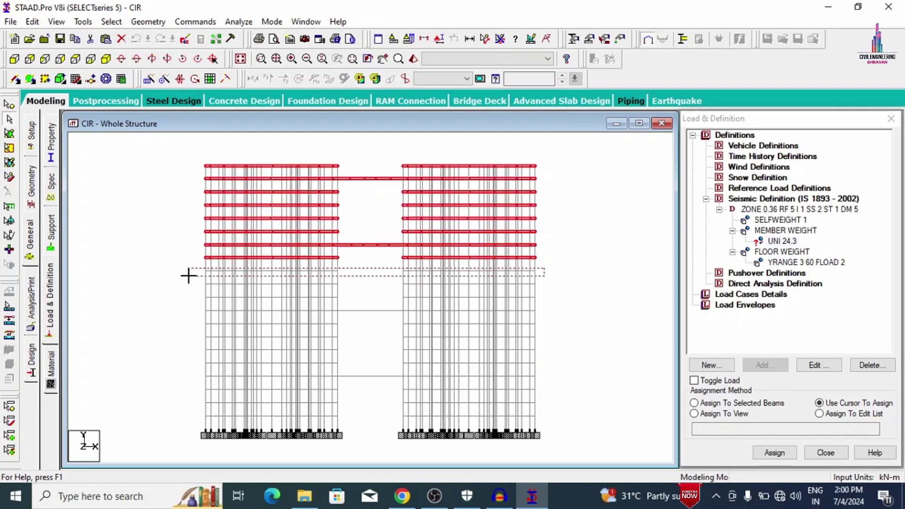
{"action": "left_click_drag", "start_coordinate": [194, 295], "coordinate": [571, 300]}
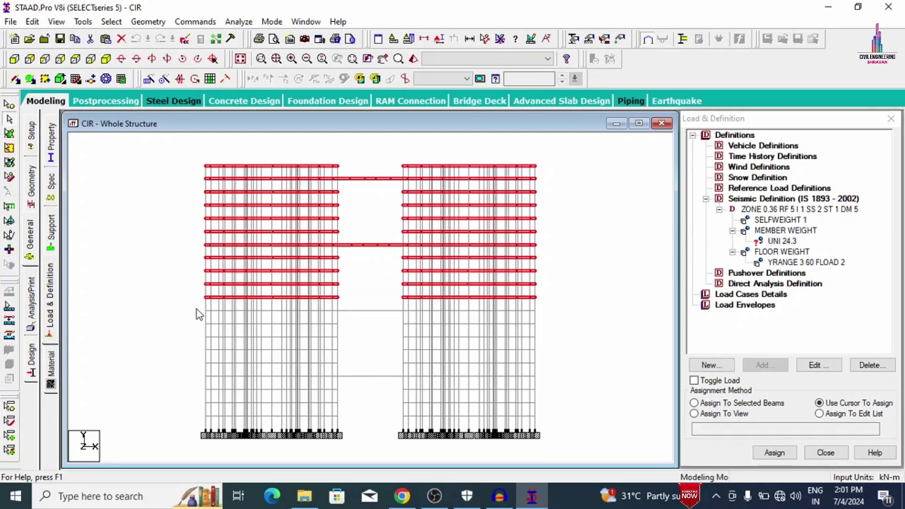
{"action": "left_click_drag", "start_coordinate": [198, 312], "coordinate": [596, 325]}
{"action": "left_click_drag", "start_coordinate": [198, 334], "coordinate": [561, 338]}
{"action": "left_click_drag", "start_coordinate": [198, 348], "coordinate": [558, 364]}
{"action": "left_click_drag", "start_coordinate": [200, 373], "coordinate": [609, 390]}
{"action": "left_click_drag", "start_coordinate": [197, 399], "coordinate": [599, 405]}
{"action": "left_click_drag", "start_coordinate": [196, 415], "coordinate": [560, 419]}
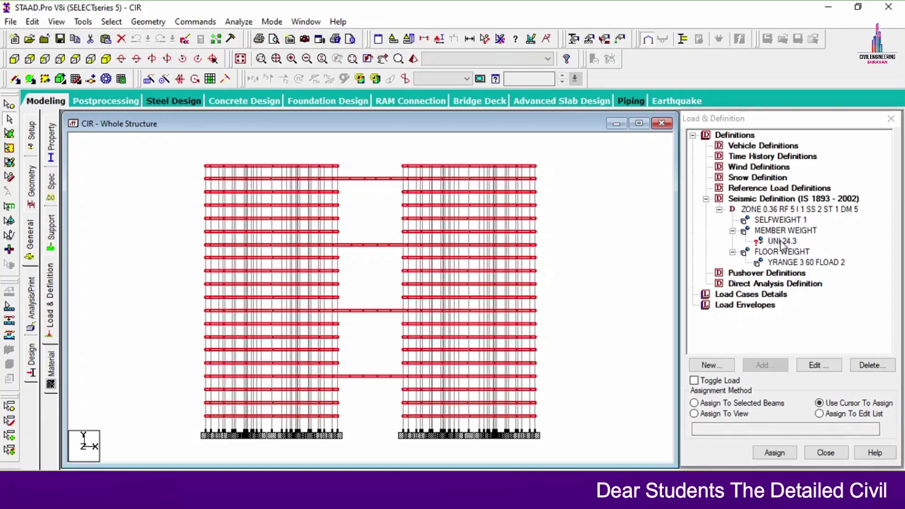
{"action": "left_click", "coordinate": [694, 402]}
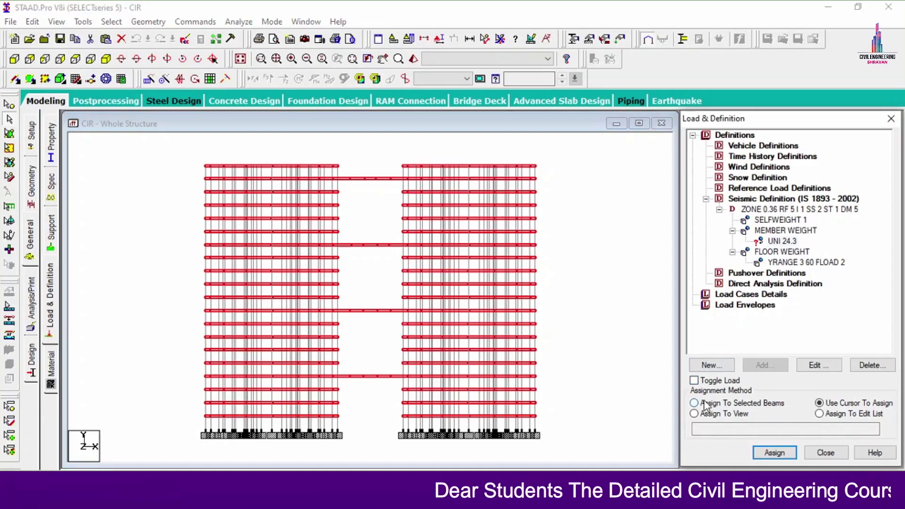
{"action": "left_click", "coordinate": [773, 453]}
{"action": "left_click", "coordinate": [752, 324]}
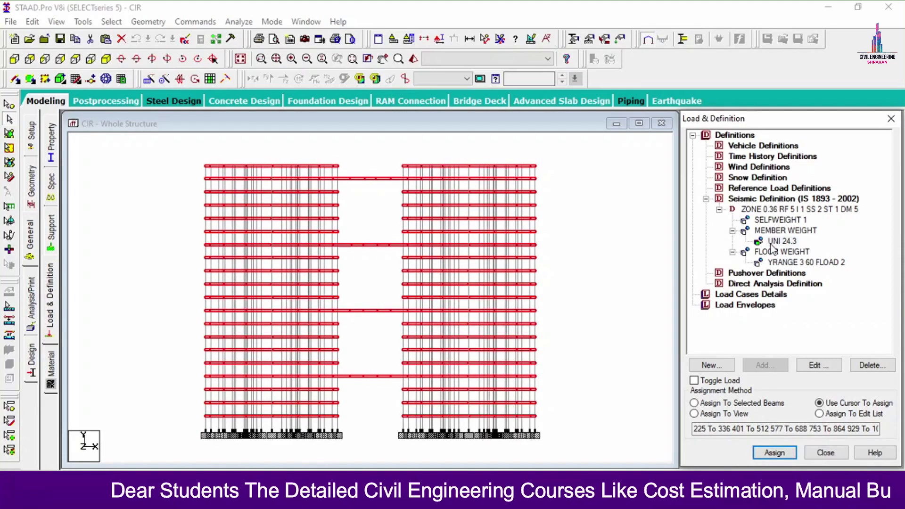
{"action": "left_click", "coordinate": [600, 222]}
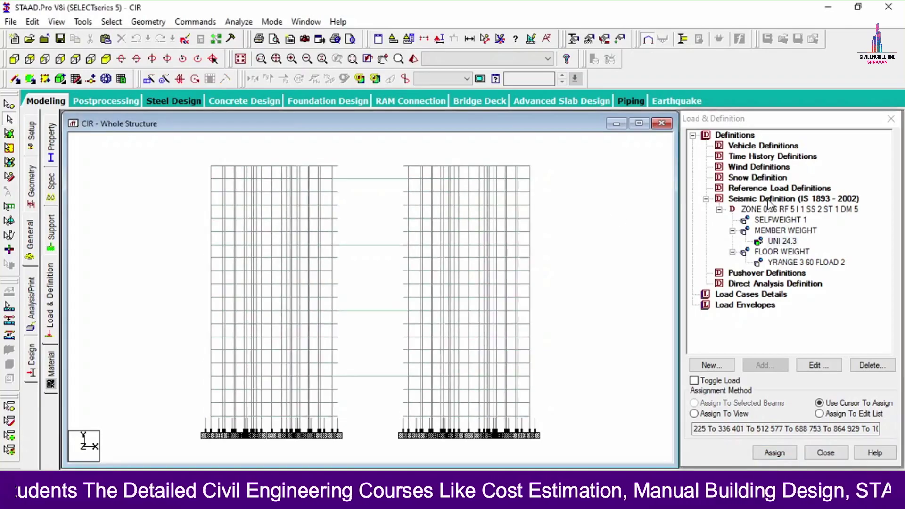
- Add a wind type definition with type number 1 and the comment WIND 1
{"action": "left_click", "coordinate": [755, 167]}
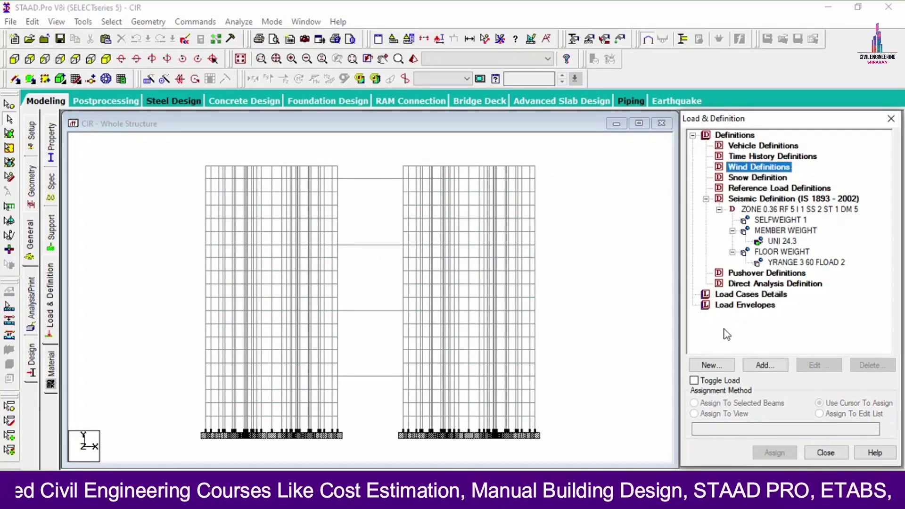
{"action": "left_click", "coordinate": [765, 364]}
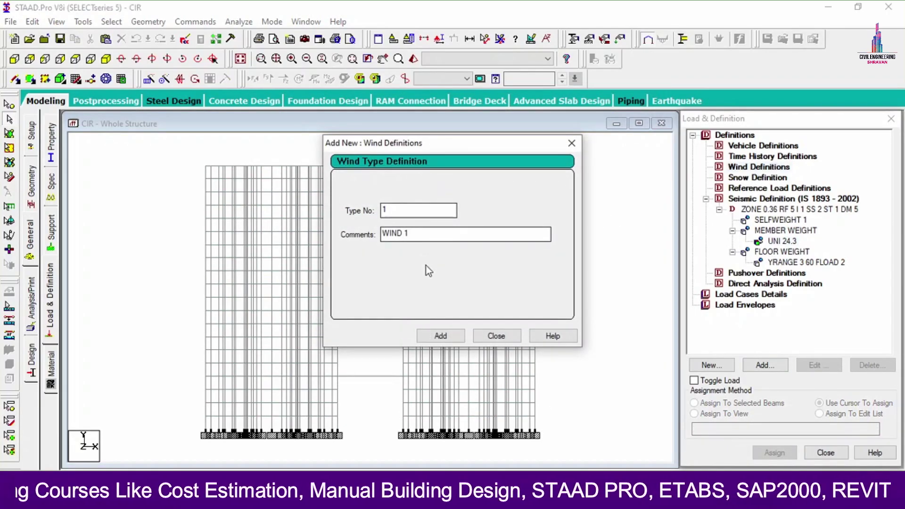
{"action": "left_click", "coordinate": [440, 335]}
{"action": "left_click", "coordinate": [507, 334]}
- Start a custom intensity table for WIND 1 with 2 kN/m² at 60 m and 1.5 kN/m² at 45 m
{"action": "left_click", "coordinate": [768, 177]}
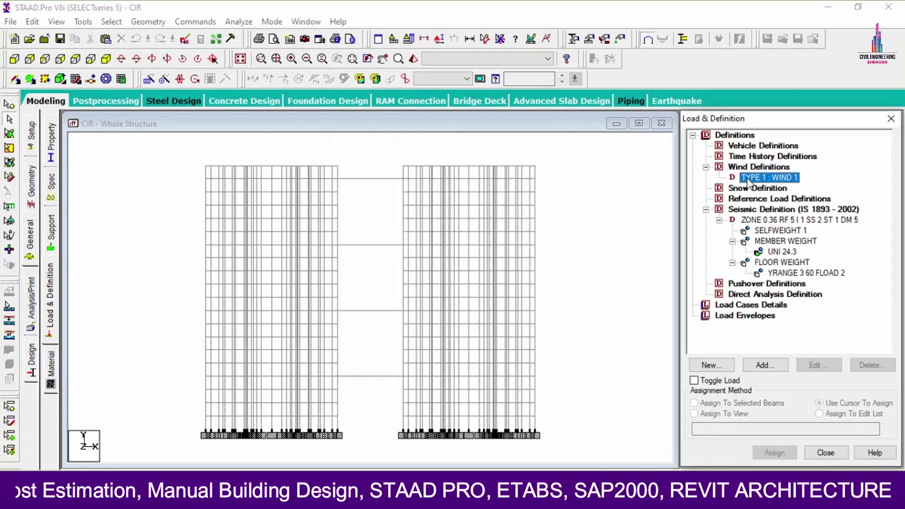
{"action": "left_click", "coordinate": [769, 364]}
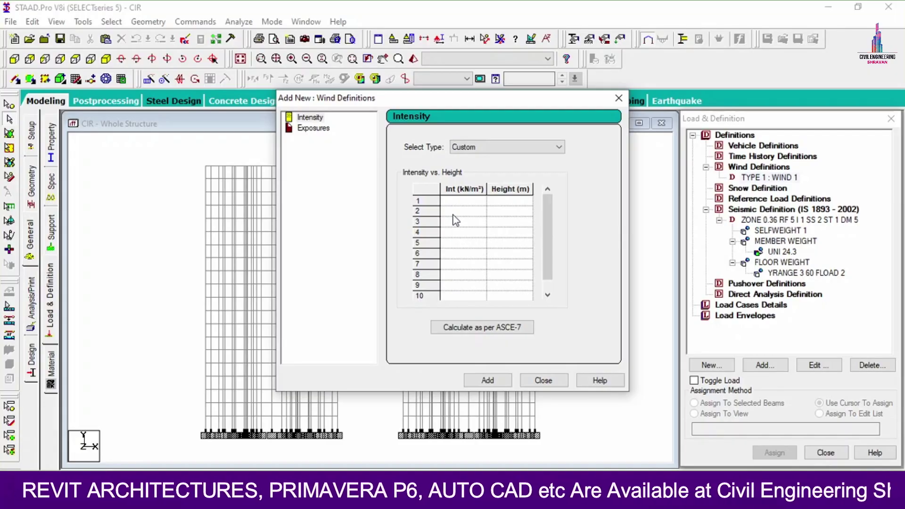
{"action": "left_click", "coordinate": [458, 200]}
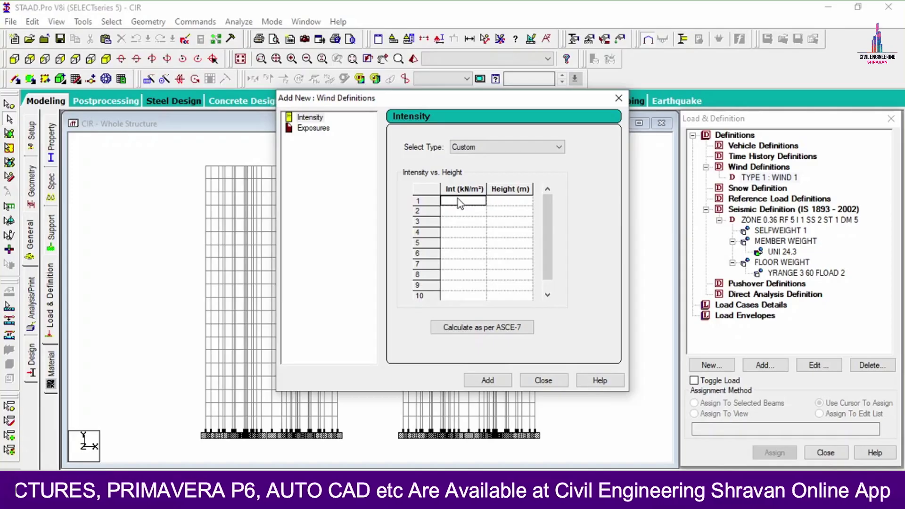
{"action": "type", "text": "2"}
{"action": "key", "text": "Tab"}
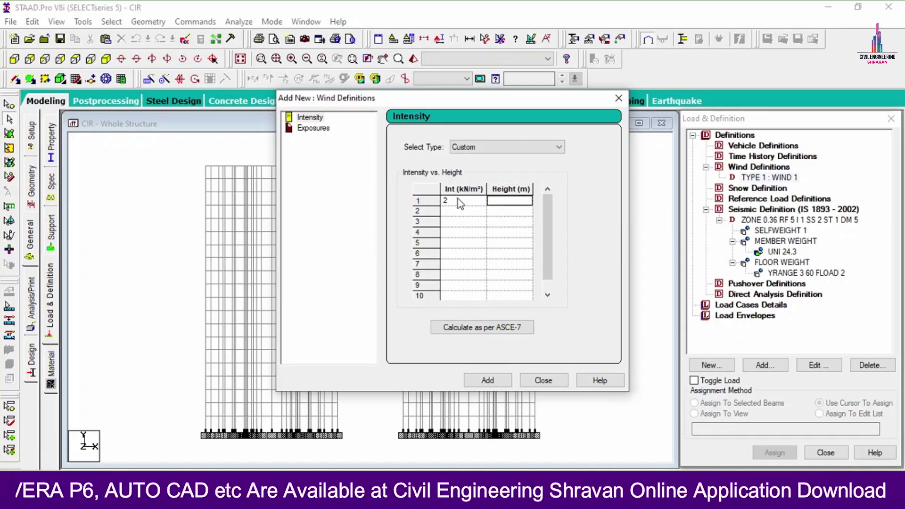
{"action": "type", "text": "60"}
{"action": "key", "text": "Tab"}
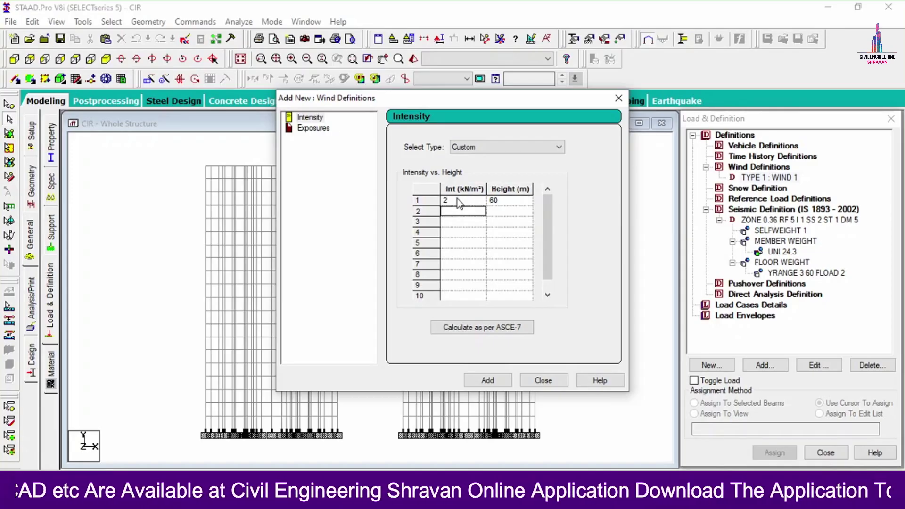
{"action": "type", "text": "1.5"}
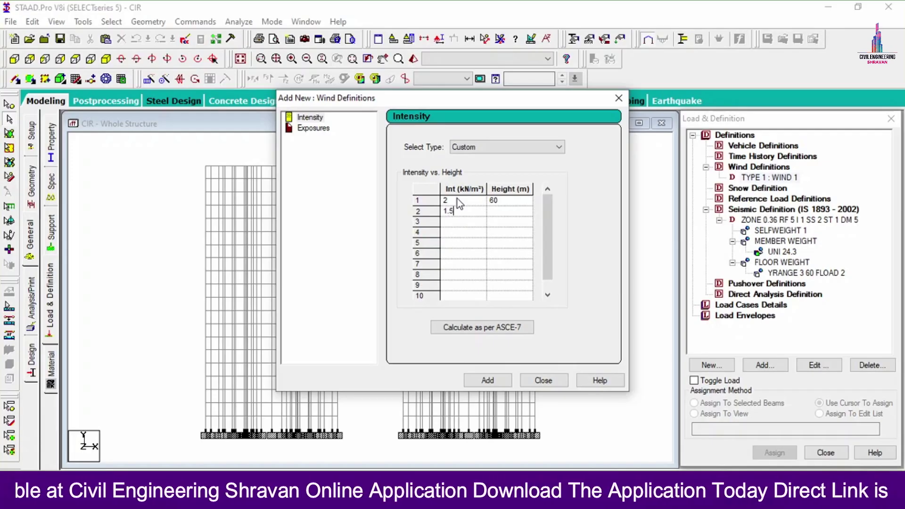
{"action": "key", "text": "Tab"}
{"action": "type", "text": "45"}
{"action": "key", "text": "Tab"}
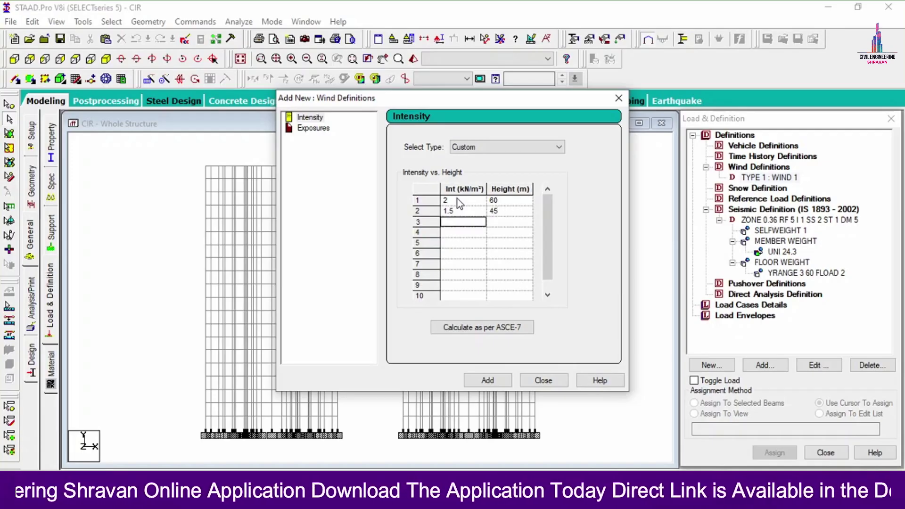
- Complete the wind intensity table with 1.2 kN/m² at 30 m and 1 kN/m² at 15 m, and add it to the definition
{"action": "type", "text": "1."}
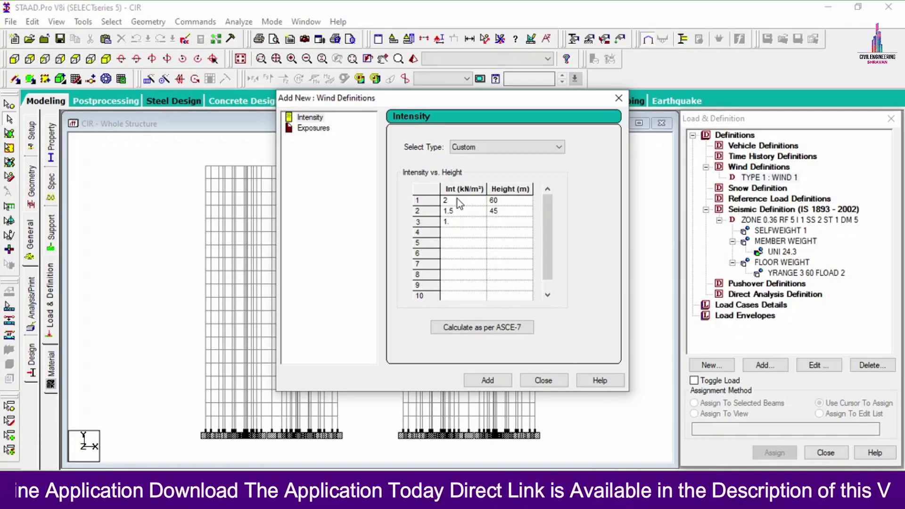
{"action": "type", "text": "2"}
{"action": "key", "text": "Tab"}
{"action": "type", "text": "30"}
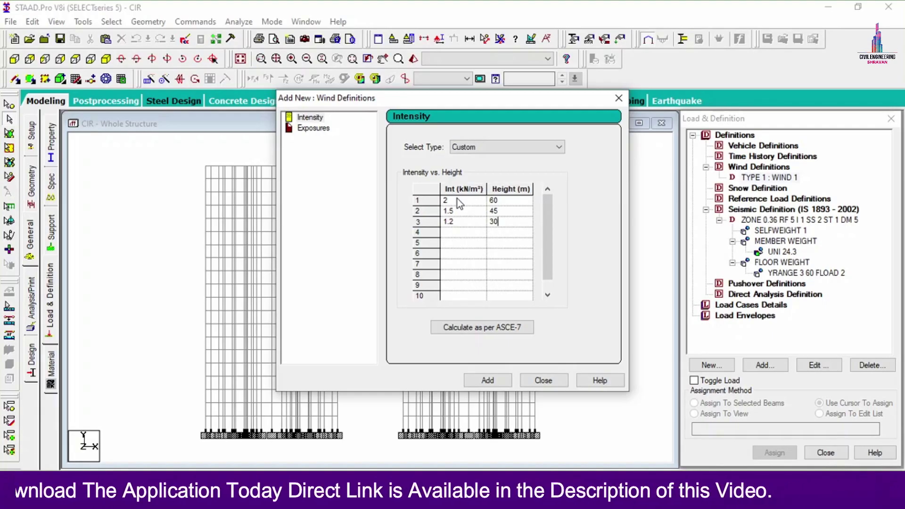
{"action": "key", "text": "Tab"}
{"action": "type", "text": "1"}
{"action": "key", "text": "Tab"}
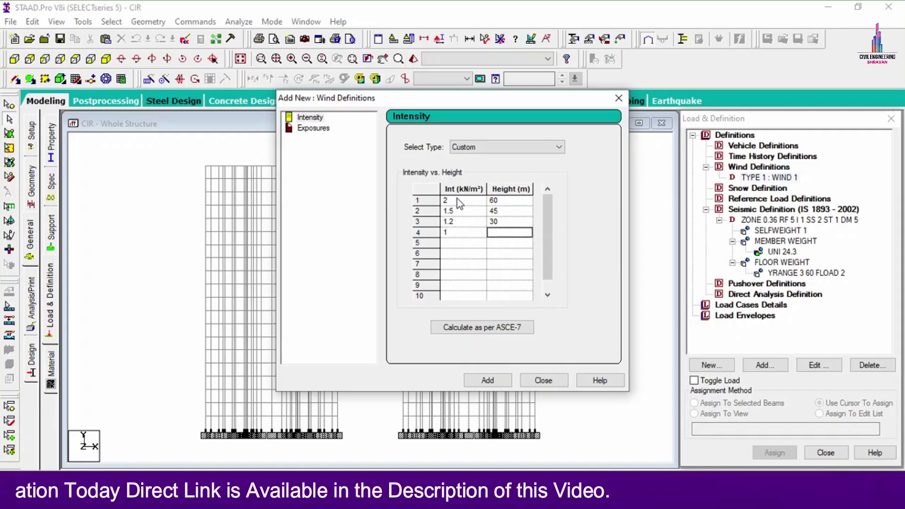
{"action": "type", "text": "15"}
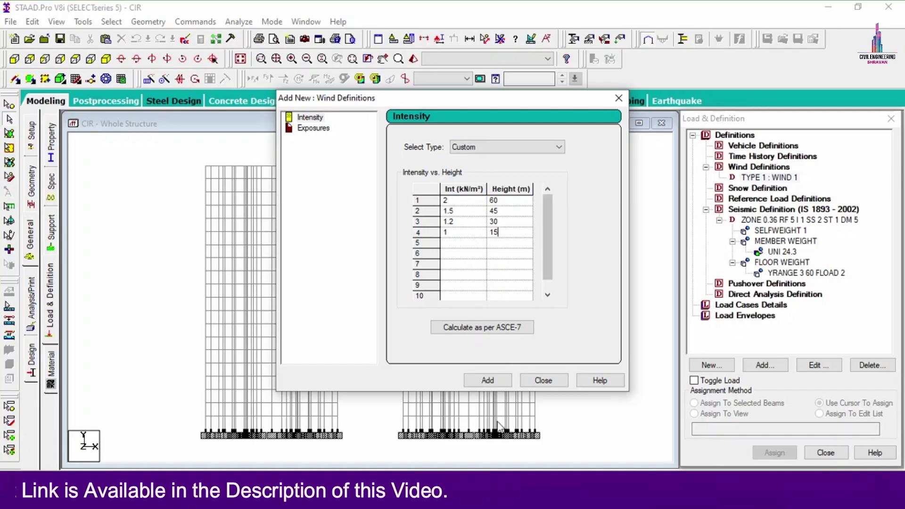
{"action": "left_click", "coordinate": [487, 380]}
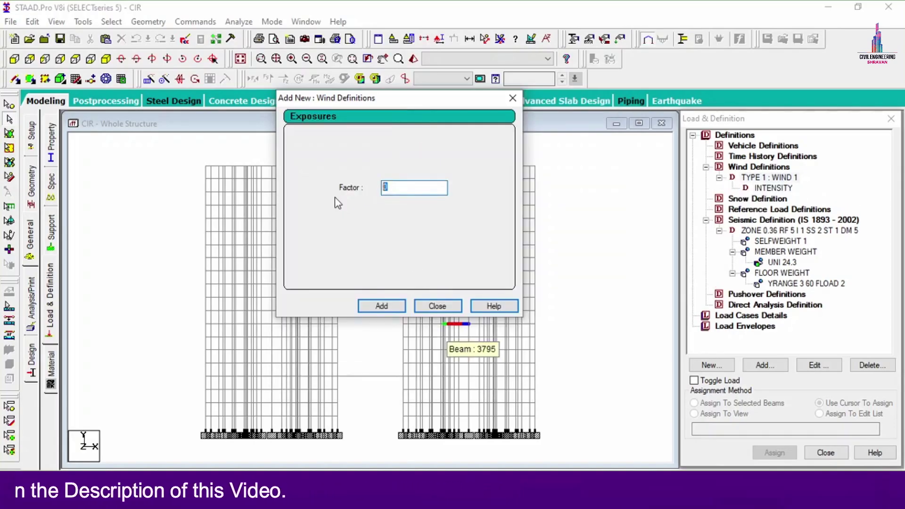
- Add a wind exposure with factor 1 and assign it to the whole structure in view
{"action": "key", "text": "Return"}
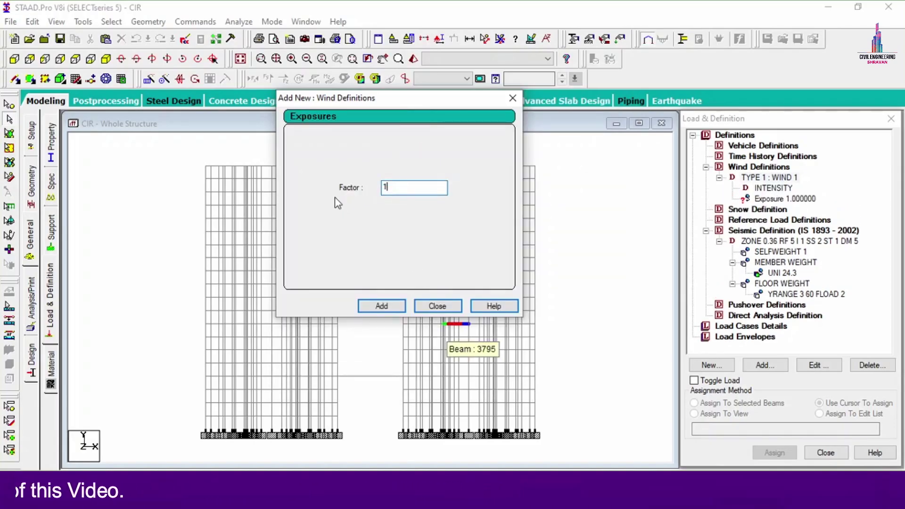
{"action": "left_click", "coordinate": [438, 306]}
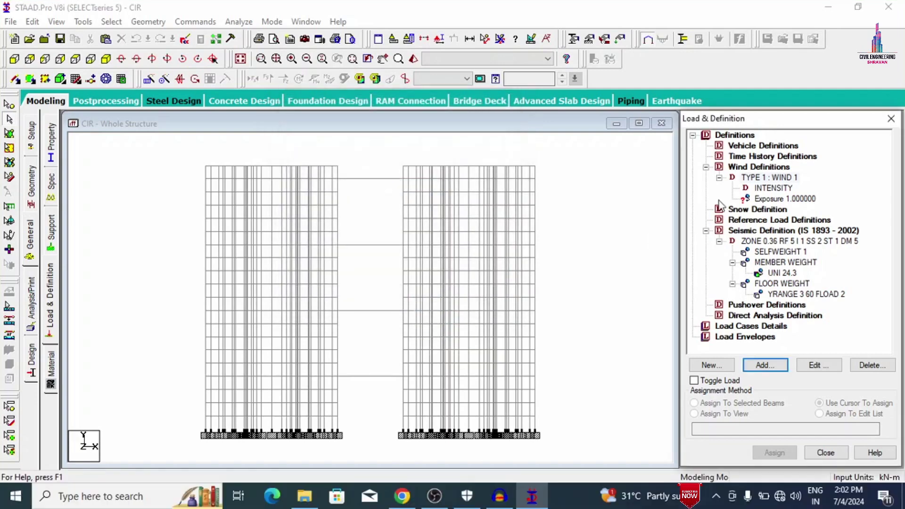
{"action": "left_click", "coordinate": [783, 197]}
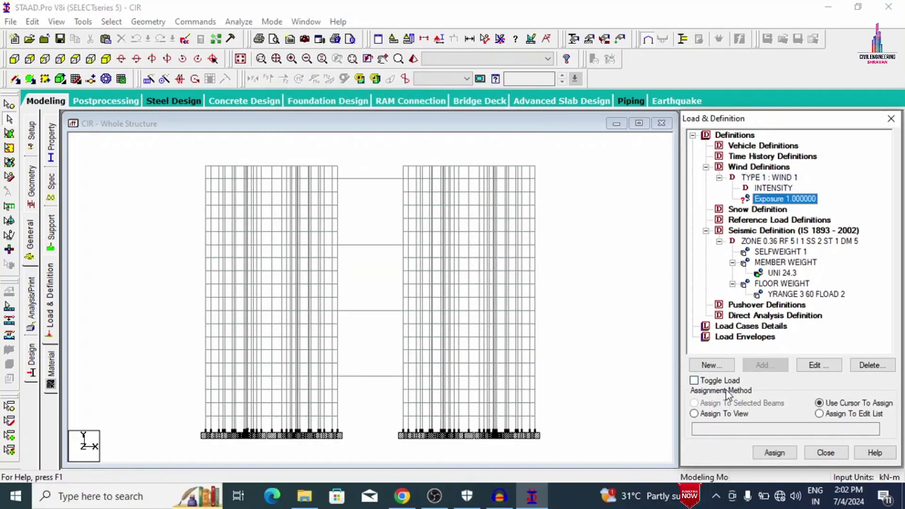
{"action": "left_click", "coordinate": [719, 414]}
{"action": "left_click", "coordinate": [774, 451]}
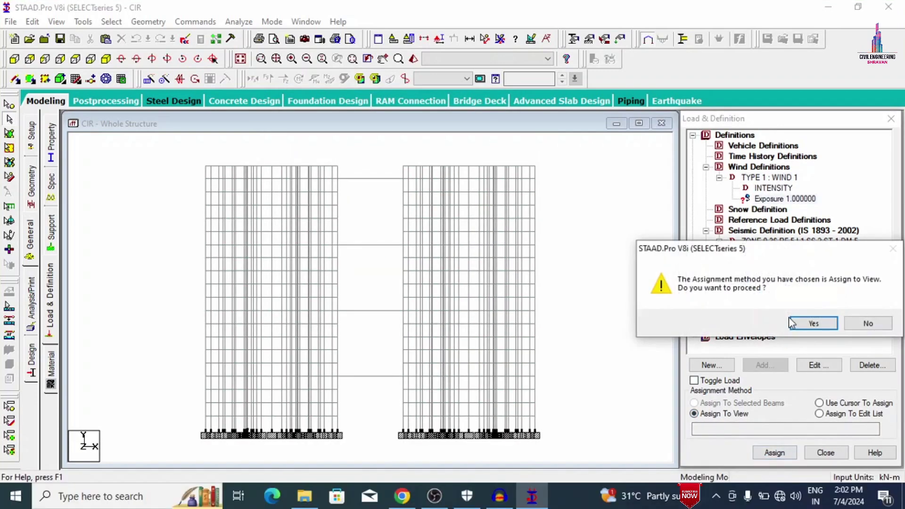
{"action": "left_click", "coordinate": [808, 324]}
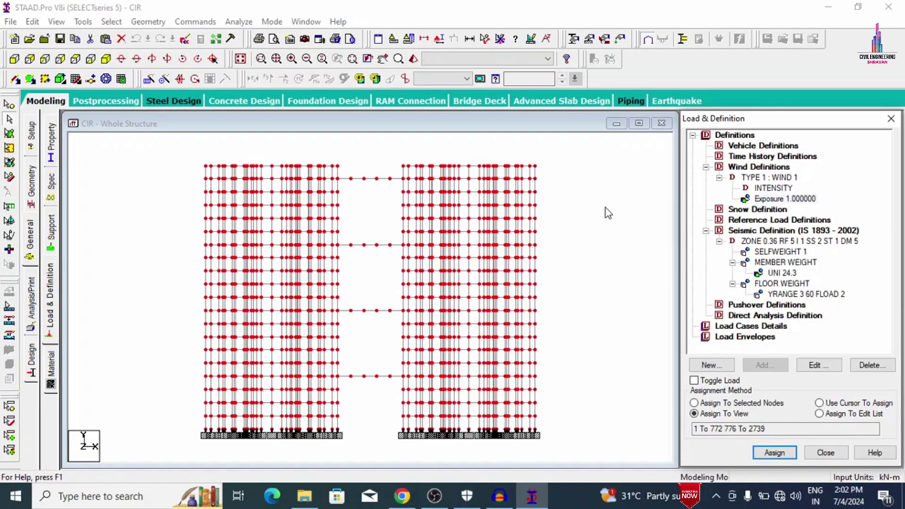
- Add primary load case 1 with loading type Seismic and the title EQX
{"action": "left_click", "coordinate": [106, 58]}
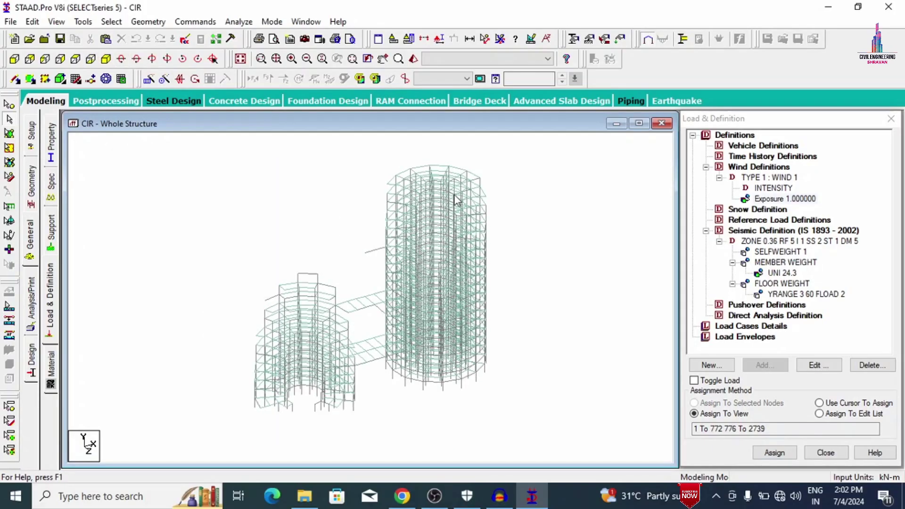
{"action": "left_click", "coordinate": [745, 326]}
{"action": "left_click", "coordinate": [756, 364]}
{"action": "left_click", "coordinate": [516, 173]}
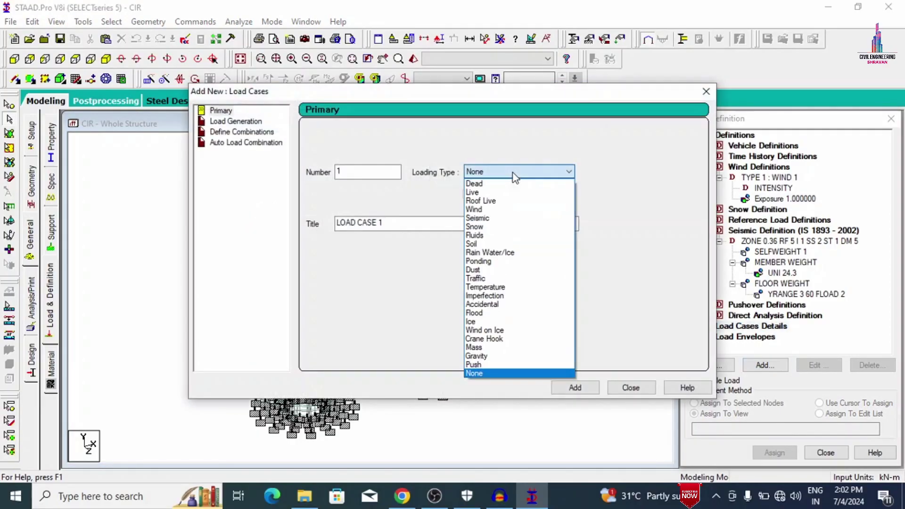
{"action": "left_click", "coordinate": [488, 218]}
{"action": "left_click_drag", "start_coordinate": [384, 223], "coordinate": [335, 223]}
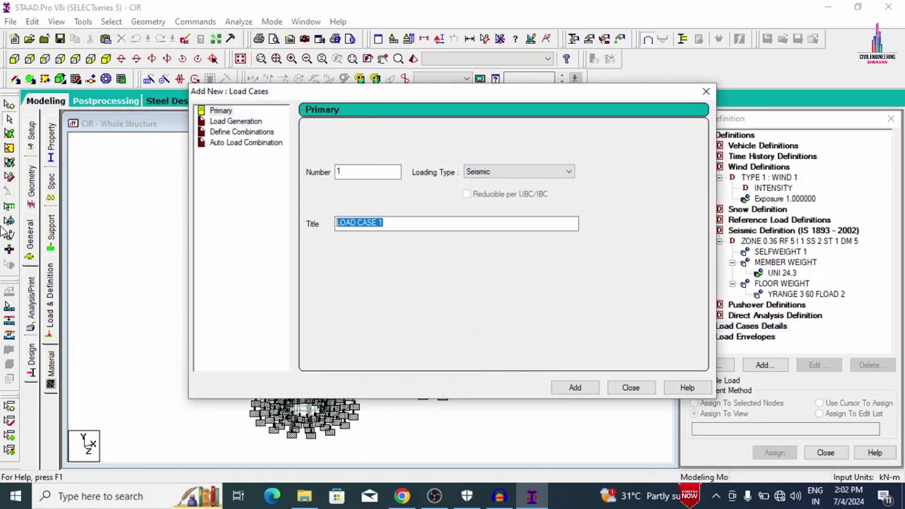
{"action": "type", "text": "EQX"}
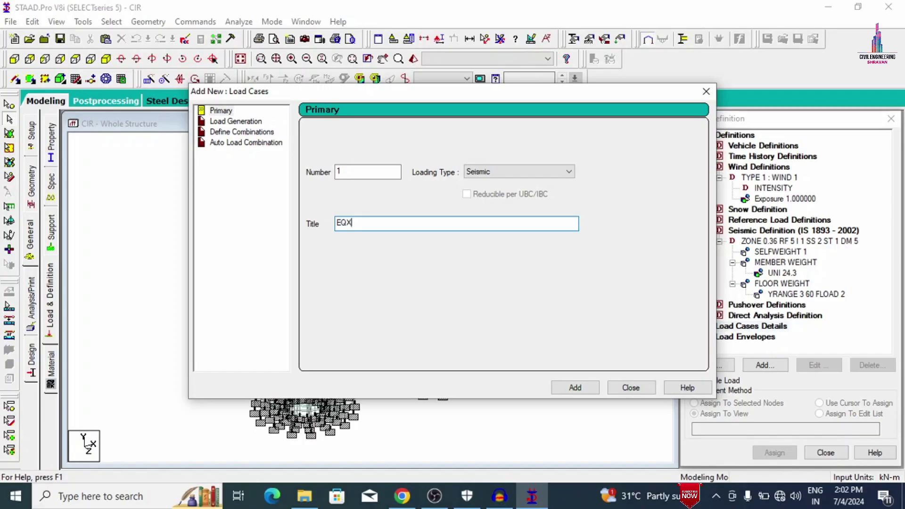
{"action": "key", "text": "Return"}
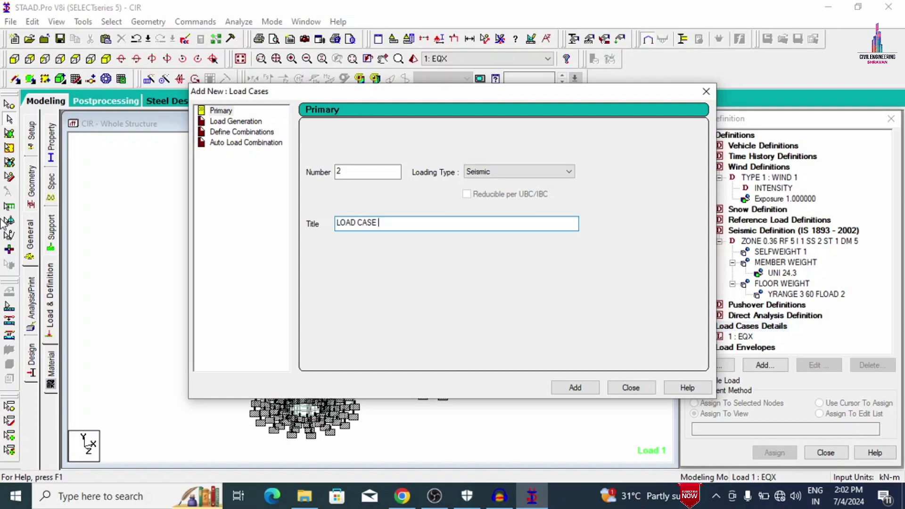
- Add primary load case 2 with loading type Seismic and the title EQZ
{"action": "key", "text": "BackSpace"}
{"action": "key", "text": "BackSpace"}
{"action": "key", "text": "BackSpace"}
{"action": "key", "text": "BackSpace"}
{"action": "key", "text": "BackSpace"}
{"action": "key", "text": "BackSpace"}
{"action": "key", "text": "BackSpace"}
{"action": "key", "text": "BackSpace"}
{"action": "key", "text": "BackSpace"}
{"action": "key", "text": "BackSpace"}
{"action": "key", "text": "BackSpace"}
{"action": "key", "text": "Return"}
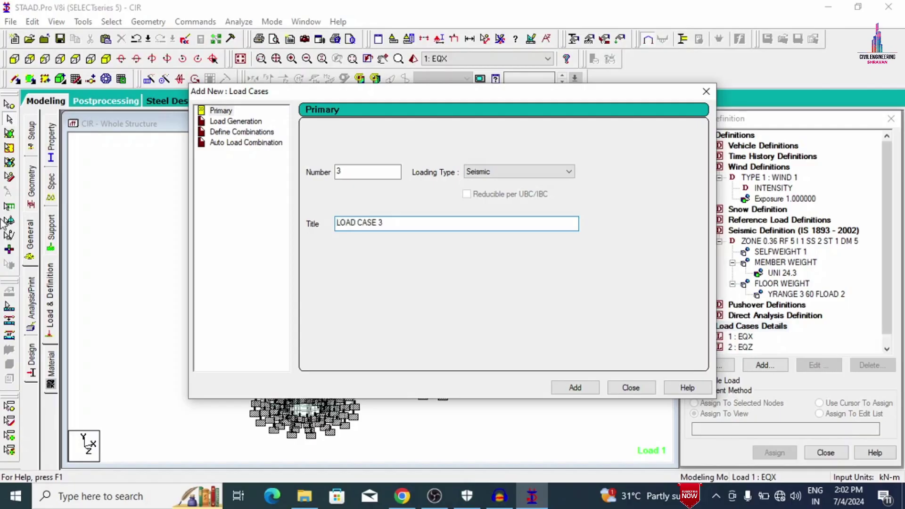
- Add primary load case 3 with loading type Wind and the title WX
{"action": "left_click", "coordinate": [510, 172]}
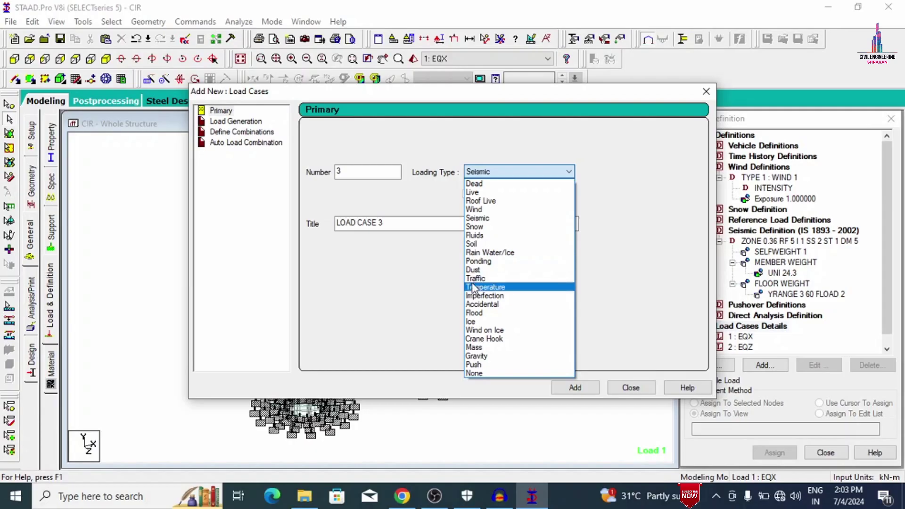
{"action": "left_click", "coordinate": [476, 210]}
{"action": "left_click_drag", "start_coordinate": [414, 226], "coordinate": [233, 218]}
{"action": "type", "text": "W"}
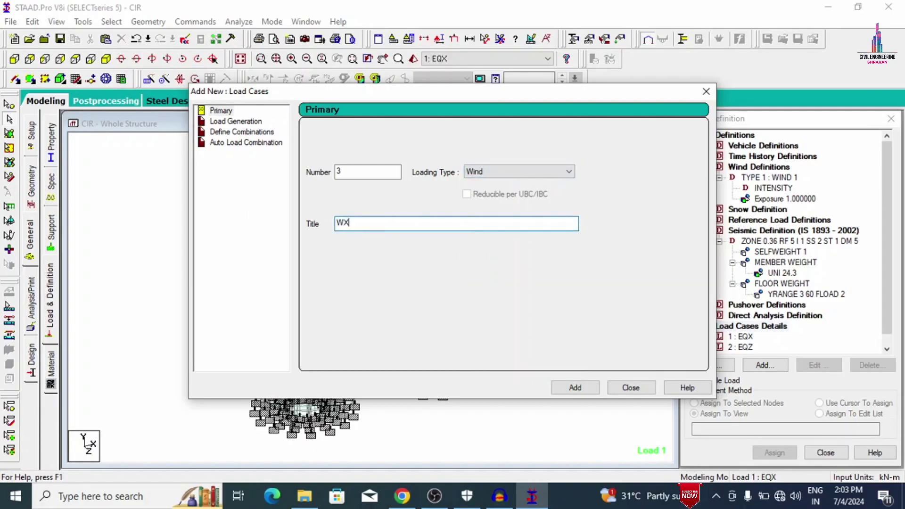
{"action": "type", "text": "X"}
{"action": "key", "text": "Return"}
- Add primary load case 4 with loading type Wind and the title WZ
{"action": "key", "text": "ctrl+a"}
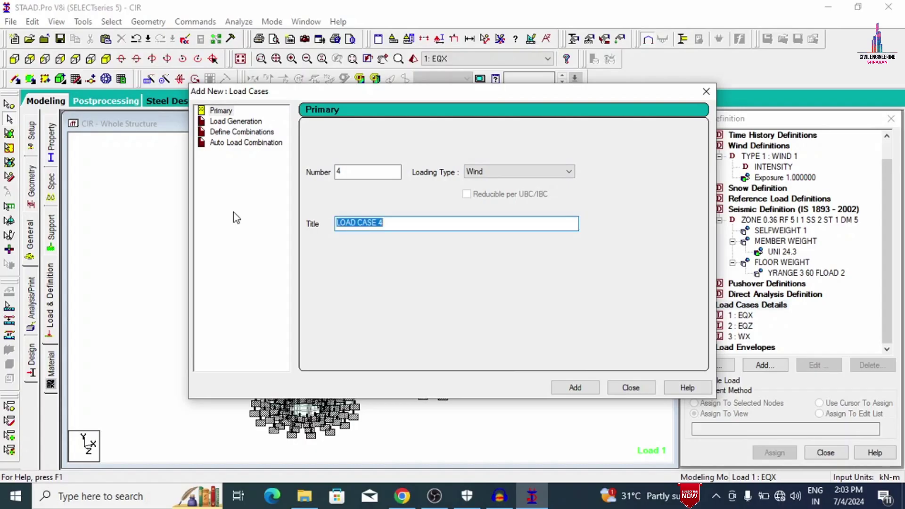
{"action": "key", "text": "BackSpace"}
{"action": "type", "text": "WZ"}
{"action": "key", "text": "Return"}
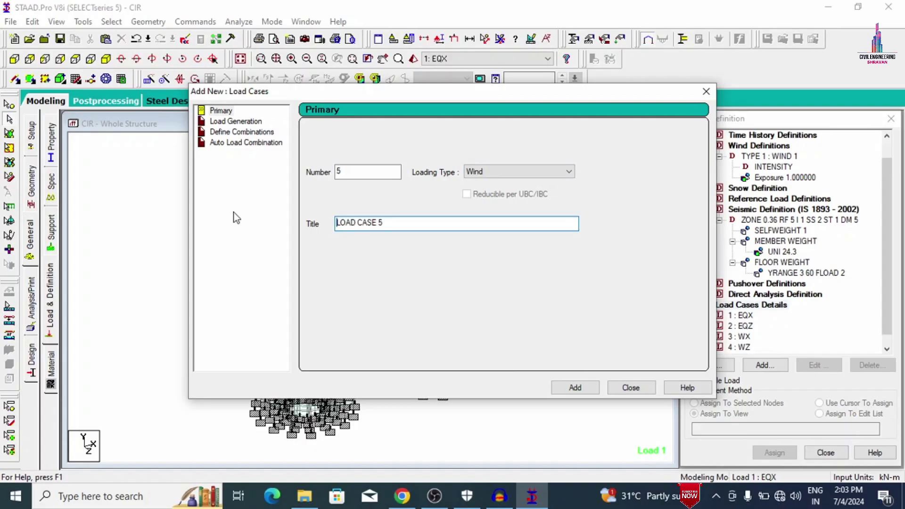
- Add primary load case 5 with loading type Dead and the title DL
{"action": "left_click", "coordinate": [518, 172]}
{"action": "left_click", "coordinate": [481, 185]}
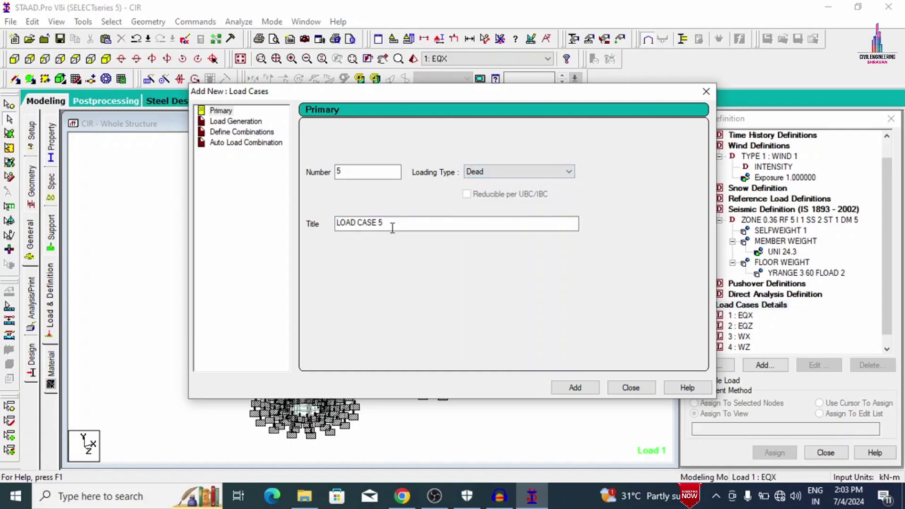
{"action": "key", "text": "Tab"}
{"action": "type", "text": "DL"}
{"action": "key", "text": "Return"}
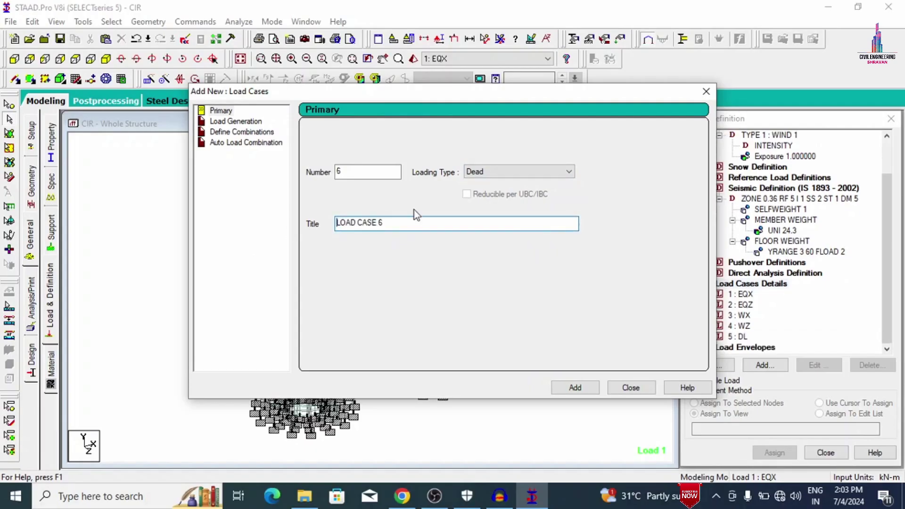
- Add primary load case 6 with loading type Live and the title LL, and let Auto Save save the file
{"action": "left_click", "coordinate": [468, 175]}
{"action": "left_click", "coordinate": [474, 191]}
{"action": "key", "text": "Tab"}
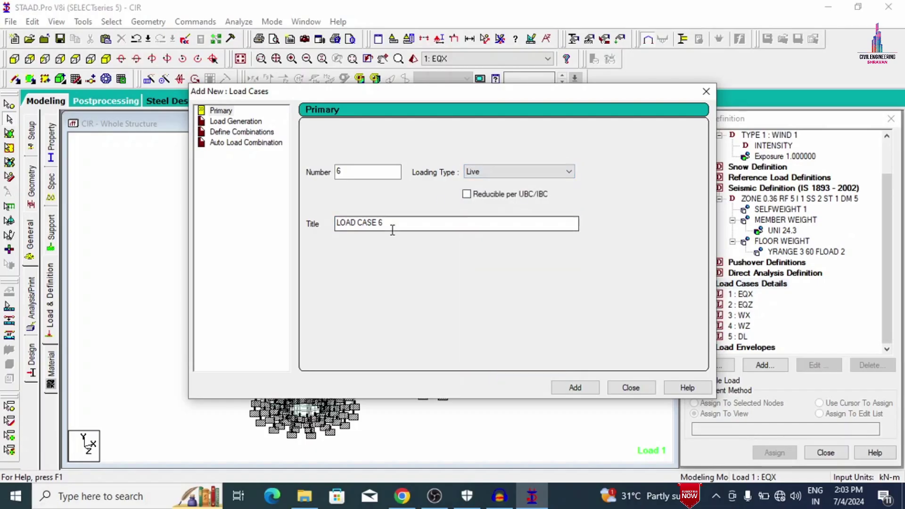
{"action": "type", "text": "LL"}
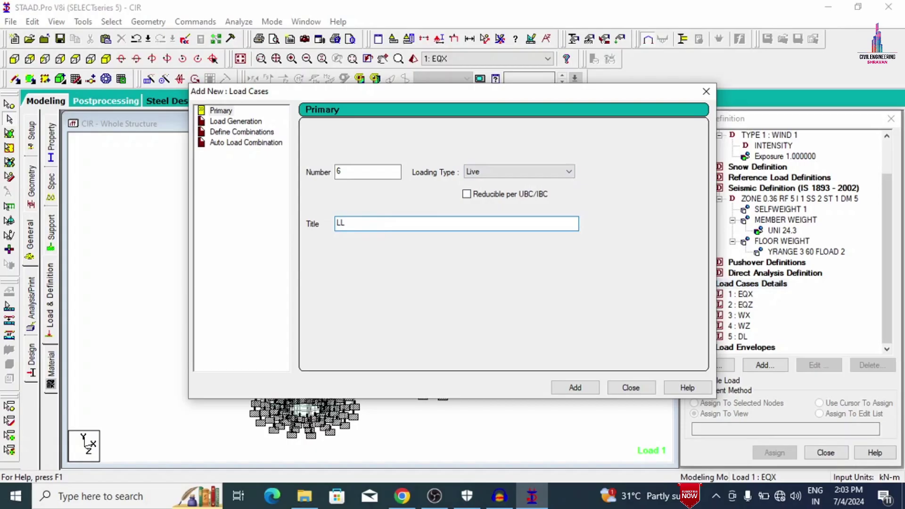
{"action": "key", "text": "Return"}
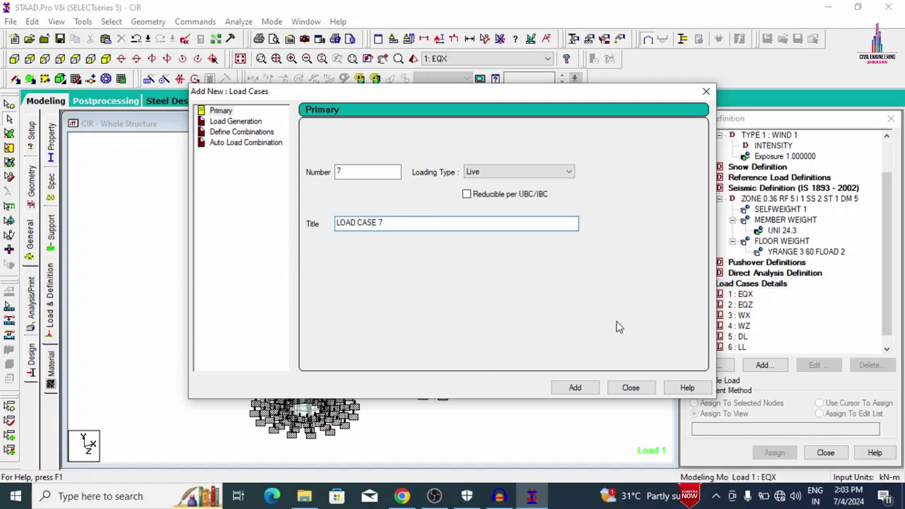
{"action": "left_click", "coordinate": [629, 381]}
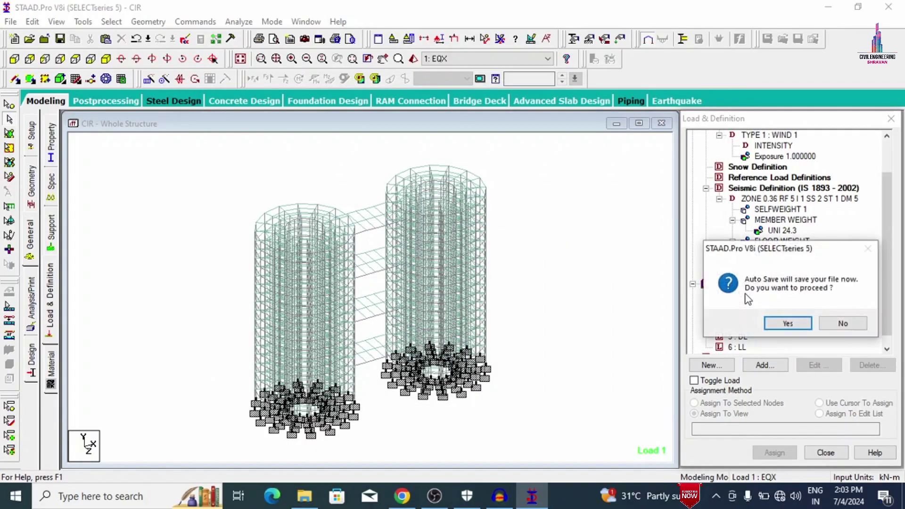
{"action": "left_click", "coordinate": [801, 323]}
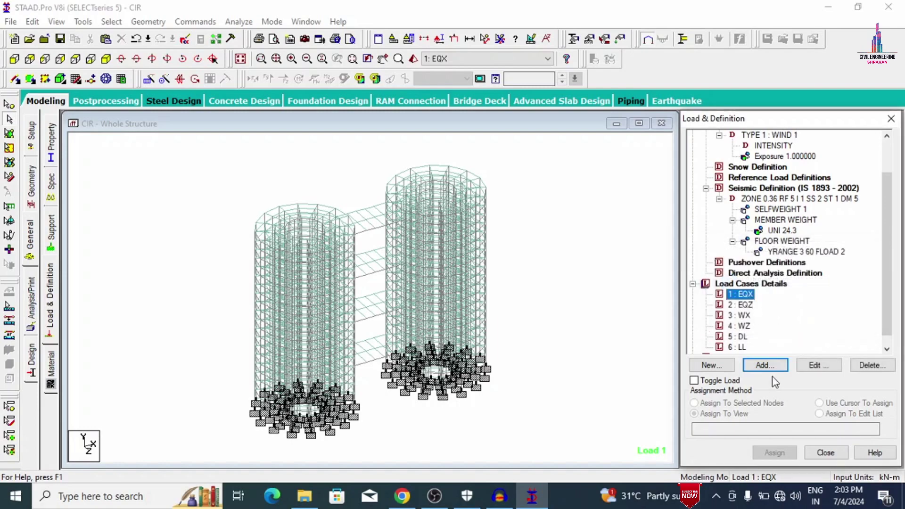
- Add a seismic load in the X direction with factor 1 to load case 1 EQX
{"action": "left_click", "coordinate": [762, 365]}
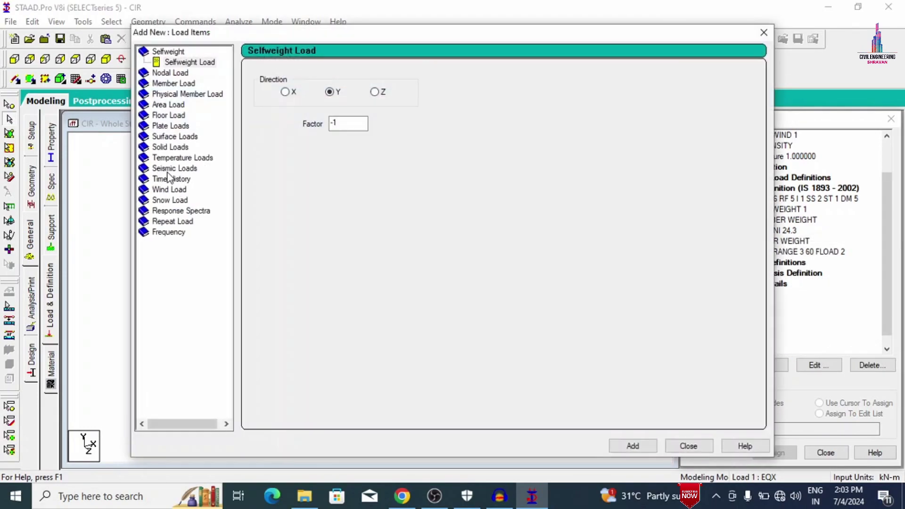
{"action": "left_click", "coordinate": [172, 168]}
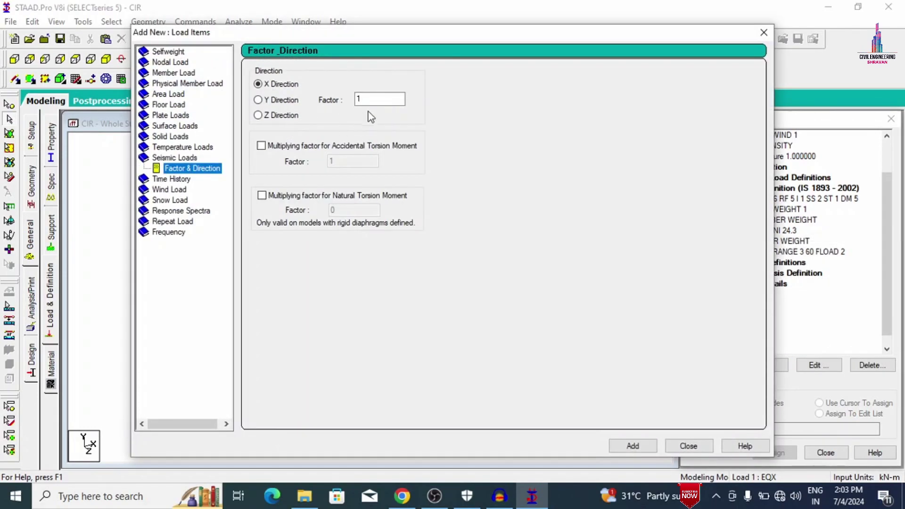
{"action": "left_click", "coordinate": [631, 446]}
{"action": "left_click", "coordinate": [687, 445]}
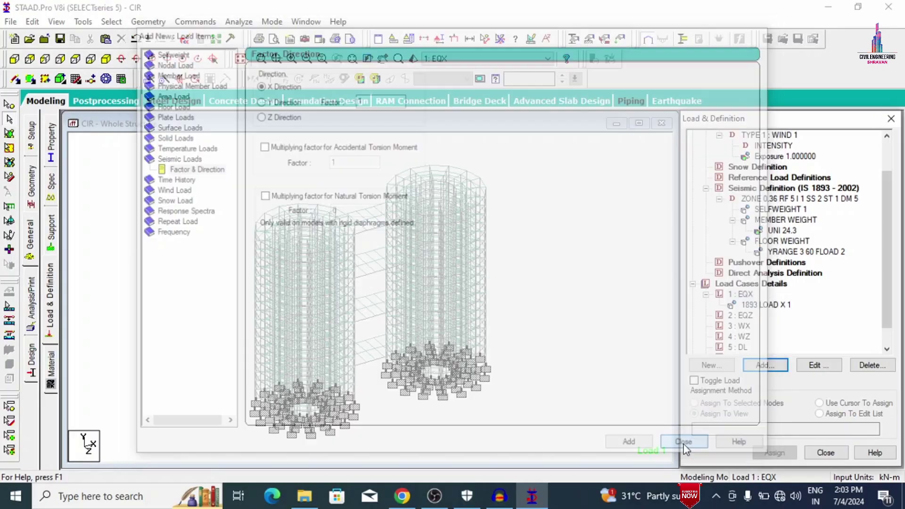
- Add a seismic load in the Z direction with factor 1 to load case 2 EQZ
{"action": "left_click", "coordinate": [739, 315]}
{"action": "left_click", "coordinate": [764, 365]}
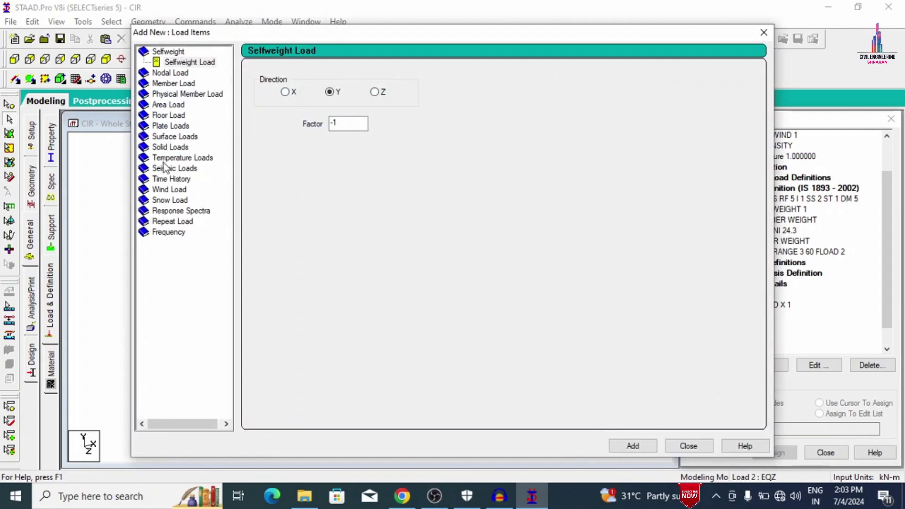
{"action": "left_click", "coordinate": [162, 169]}
{"action": "left_click", "coordinate": [283, 115]}
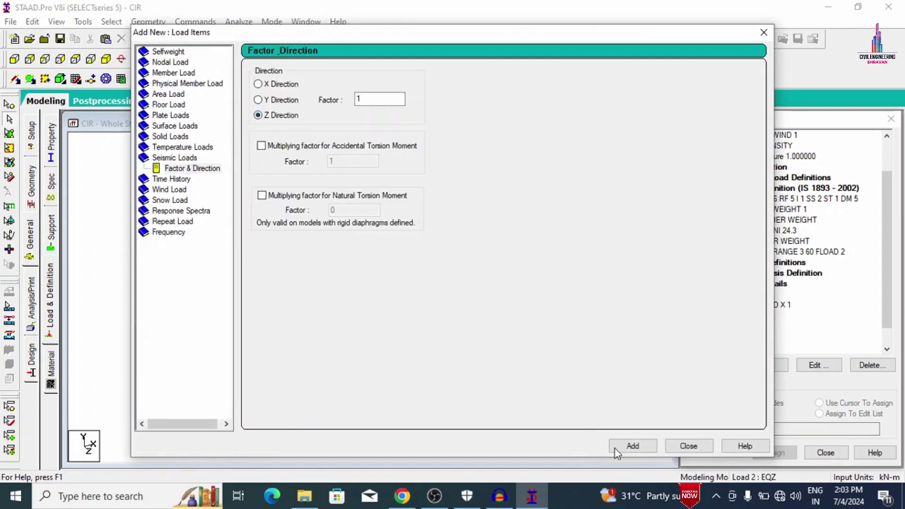
{"action": "left_click", "coordinate": [709, 452]}
- Add a type 1 wind load on the X windward face with factor 1 to load case 3 WX
{"action": "left_click", "coordinate": [742, 337]}
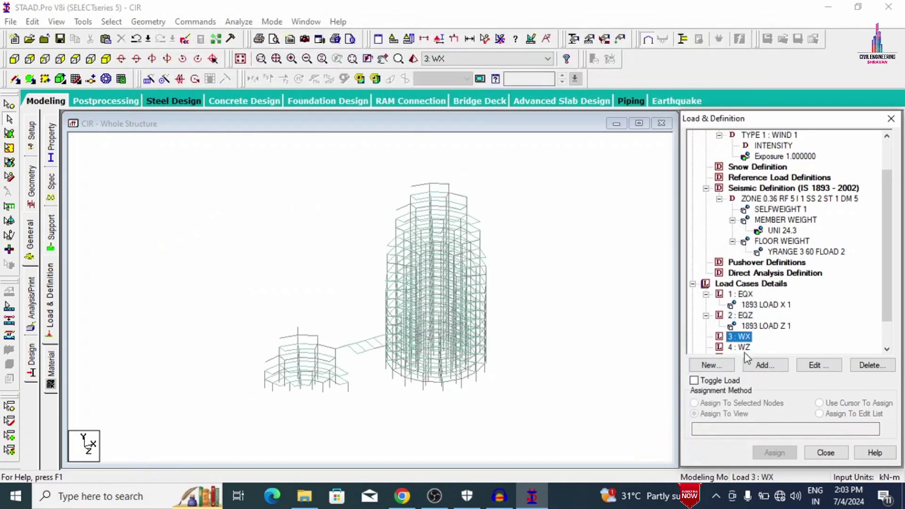
{"action": "left_click", "coordinate": [750, 368]}
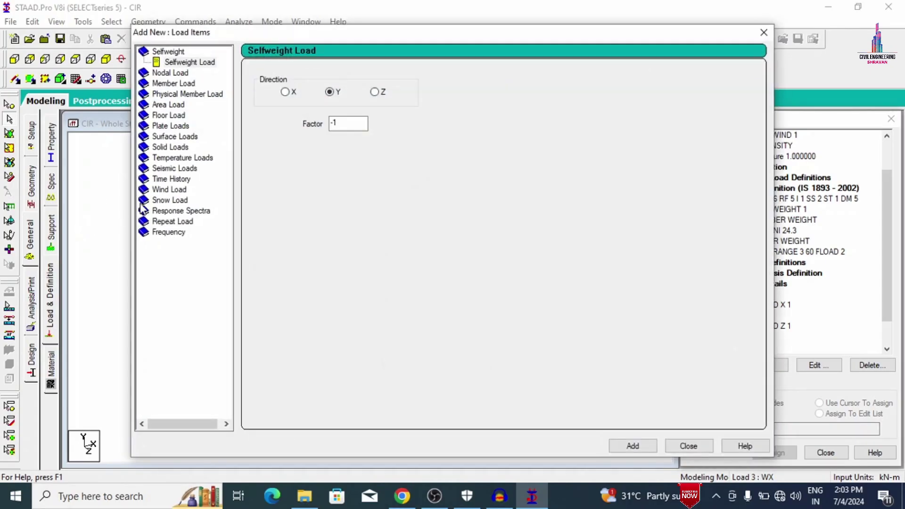
{"action": "left_click", "coordinate": [166, 189]}
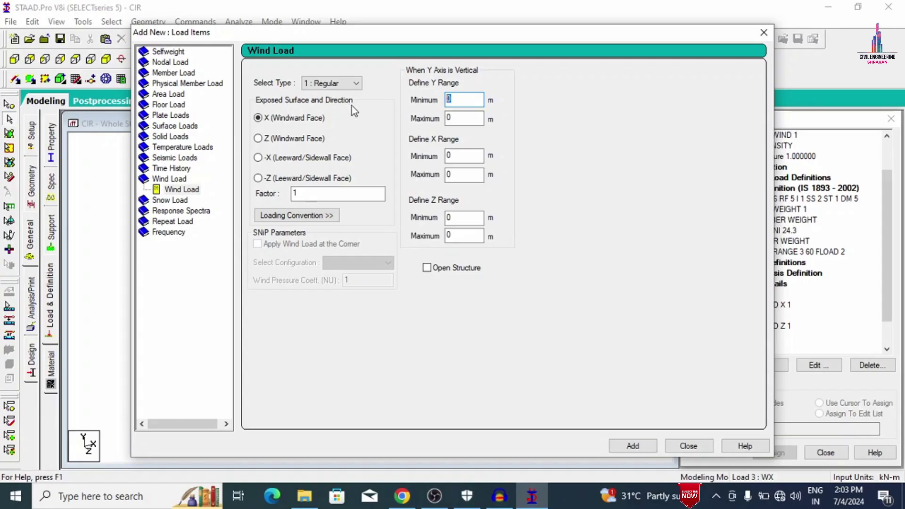
{"action": "left_click", "coordinate": [634, 446]}
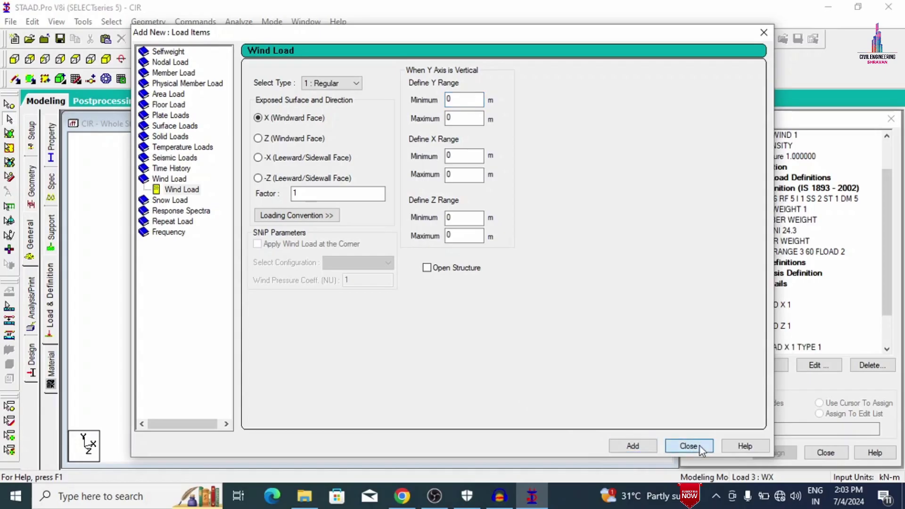
{"action": "left_click", "coordinate": [687, 445]}
- Add a second type 1 wind load on the X windward face with factor -1 to load case 3 WX
{"action": "left_click", "coordinate": [738, 295]}
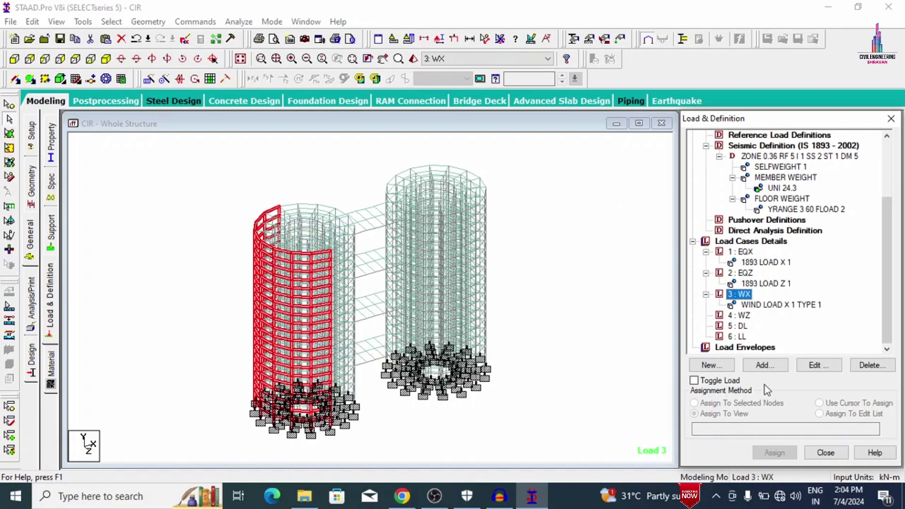
{"action": "left_click", "coordinate": [764, 366]}
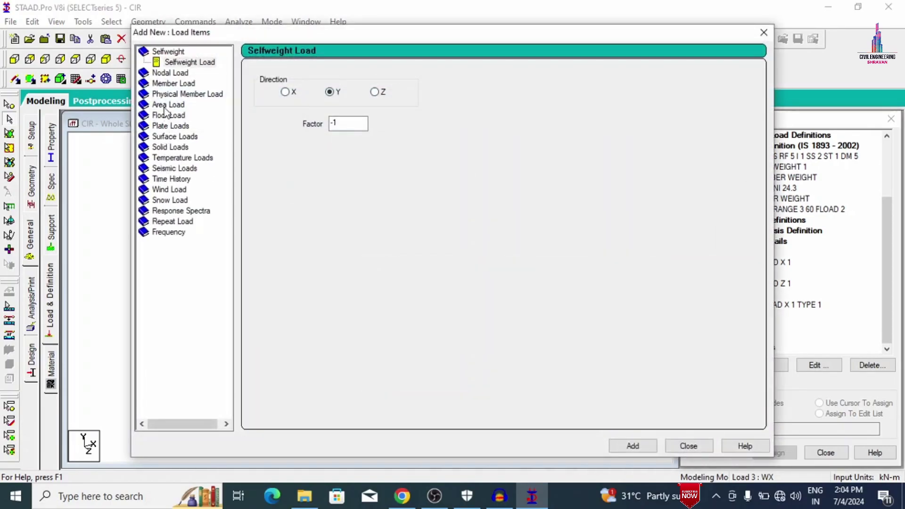
{"action": "left_click", "coordinate": [169, 189]}
{"action": "left_click_drag", "start_coordinate": [301, 191], "coordinate": [188, 207]}
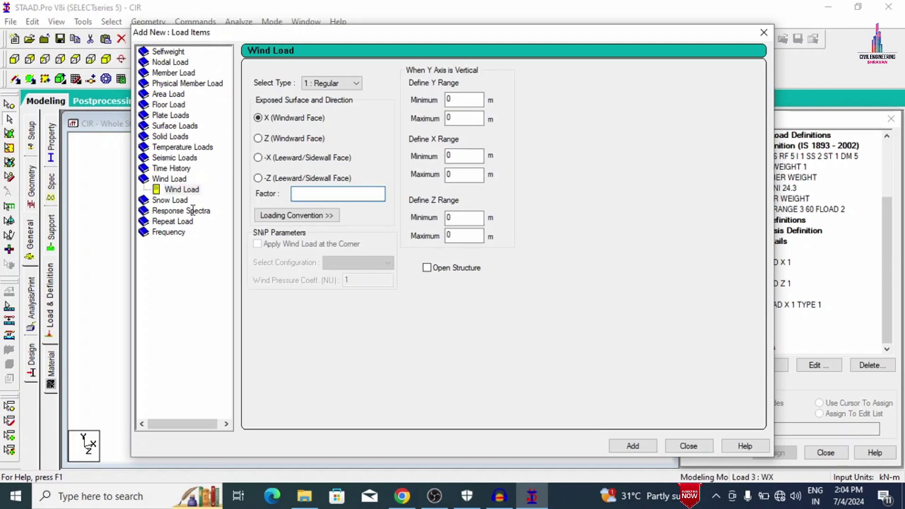
{"action": "key", "text": "Return"}
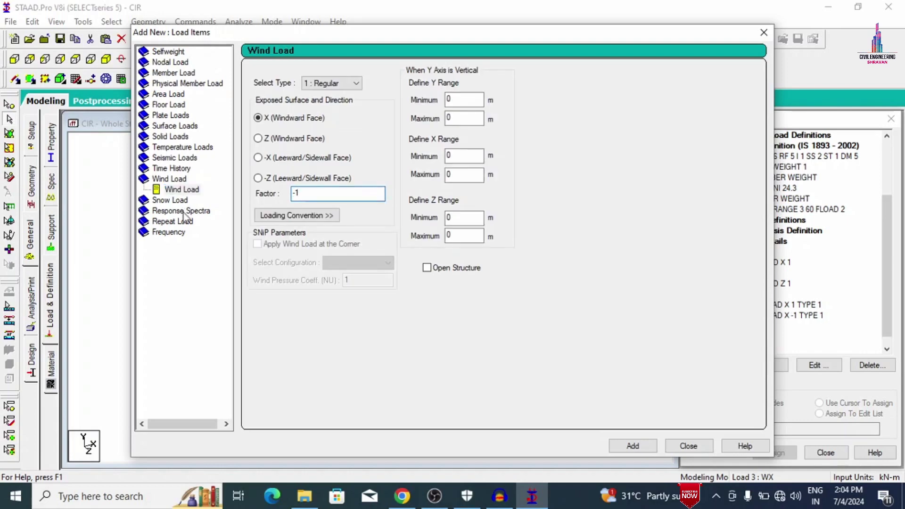
{"action": "left_click", "coordinate": [763, 33]}
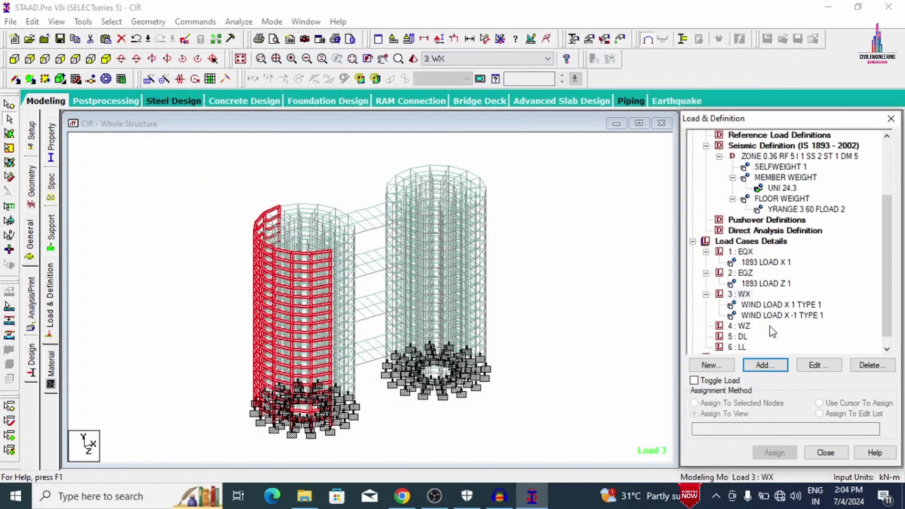
- Add a type 1 wind load on the Z windward face with factor 1 to load case 4 WZ
{"action": "left_click", "coordinate": [744, 327]}
{"action": "left_click", "coordinate": [764, 364]}
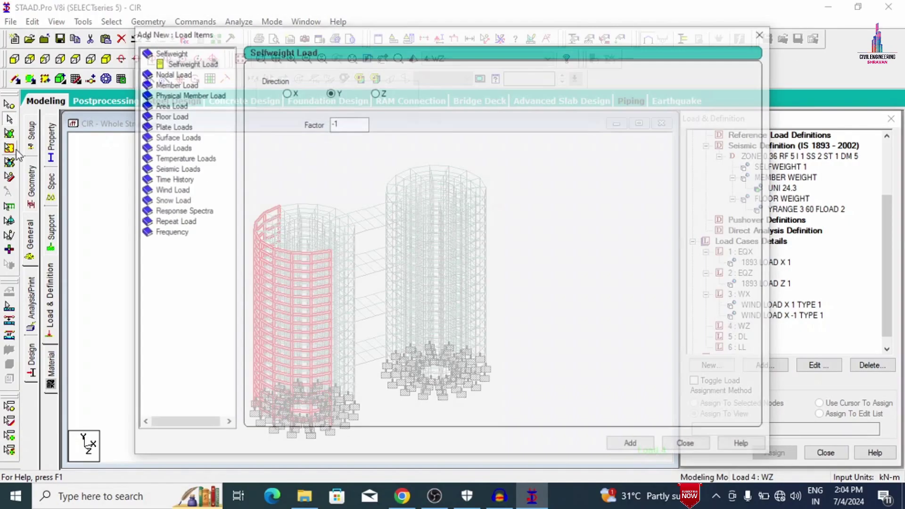
{"action": "left_click", "coordinate": [168, 178]}
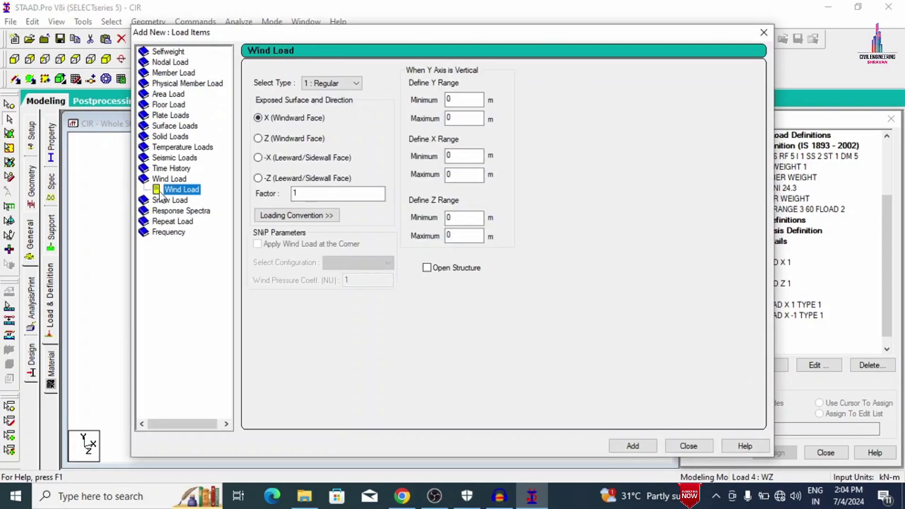
{"action": "left_click", "coordinate": [302, 139]}
{"action": "left_click", "coordinate": [633, 446]}
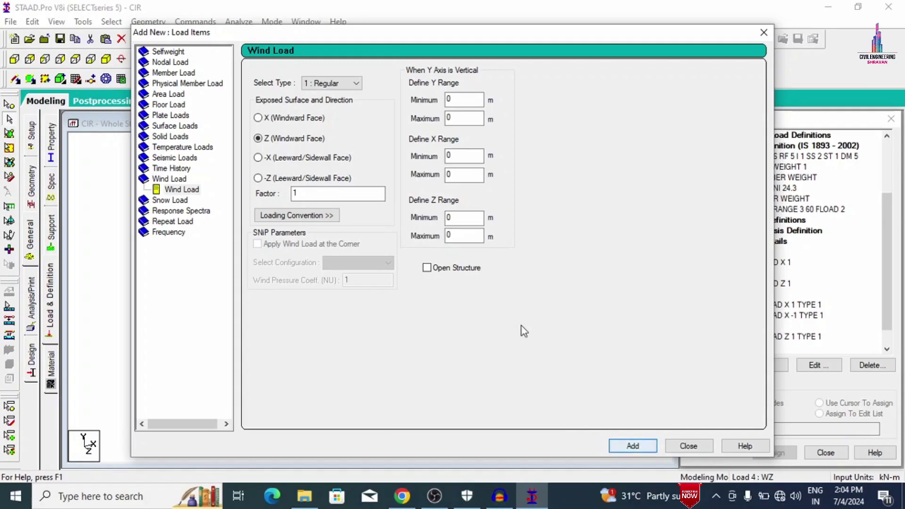
- Add a second wind load on the Z windward face with factor -1 to load case 4 WZ
{"action": "left_click_drag", "start_coordinate": [325, 194], "coordinate": [264, 200]}
{"action": "type", "text": "-"}
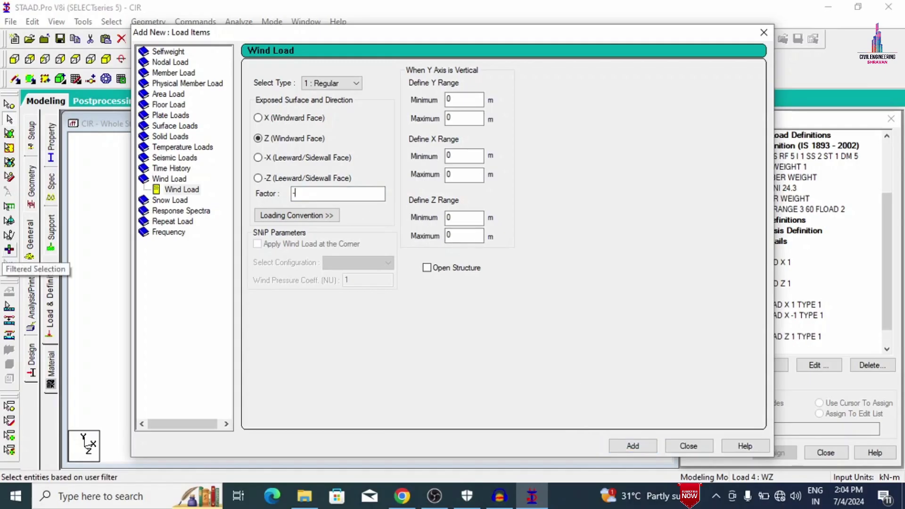
{"action": "key", "text": "Return"}
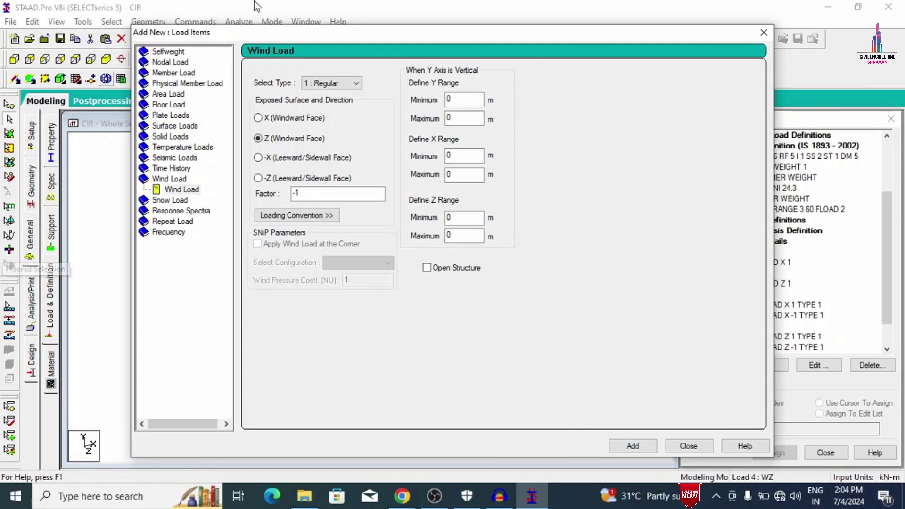
{"action": "left_click", "coordinate": [764, 32]}
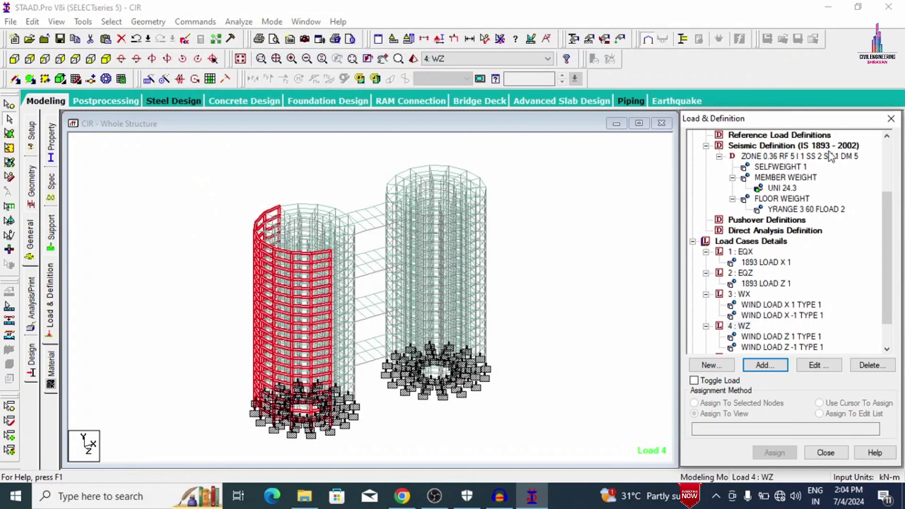
- Add a selfweight load in the Y direction with factor -1 to load case 5 DL
{"action": "left_click", "coordinate": [737, 326]}
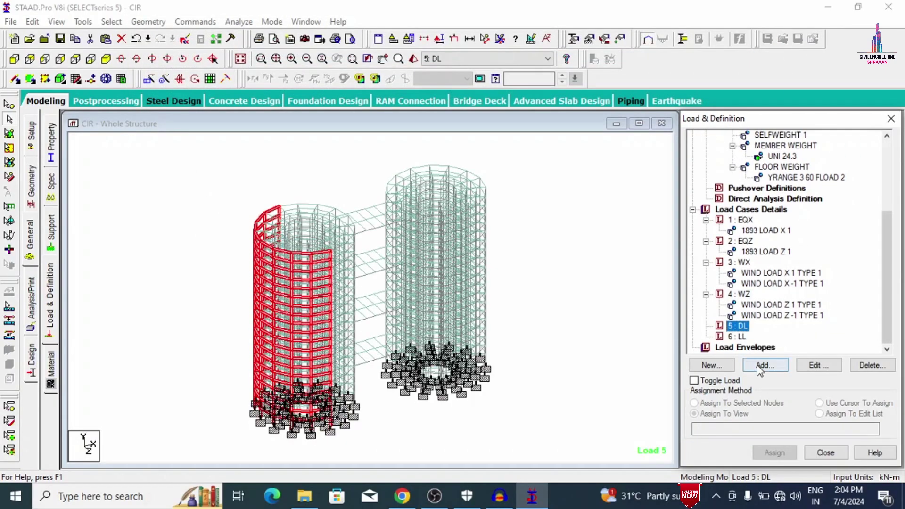
{"action": "left_click", "coordinate": [585, 388]}
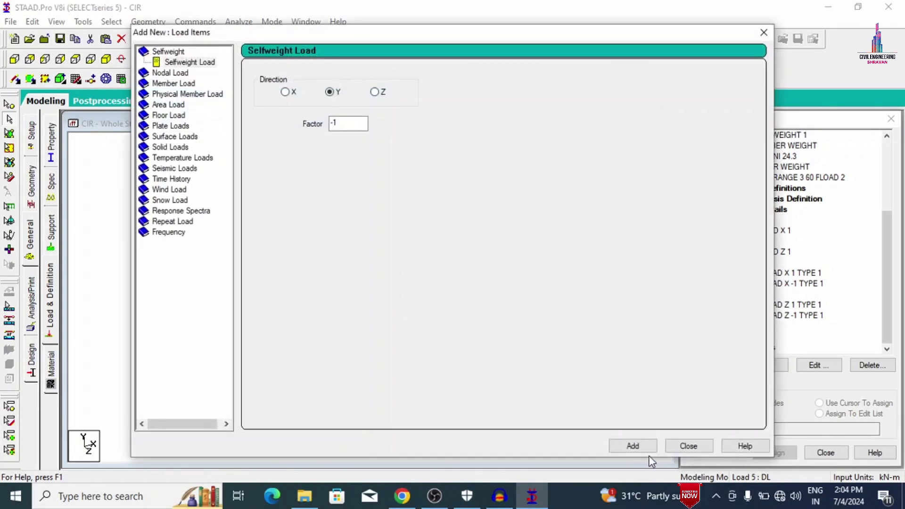
{"action": "left_click", "coordinate": [641, 447]}
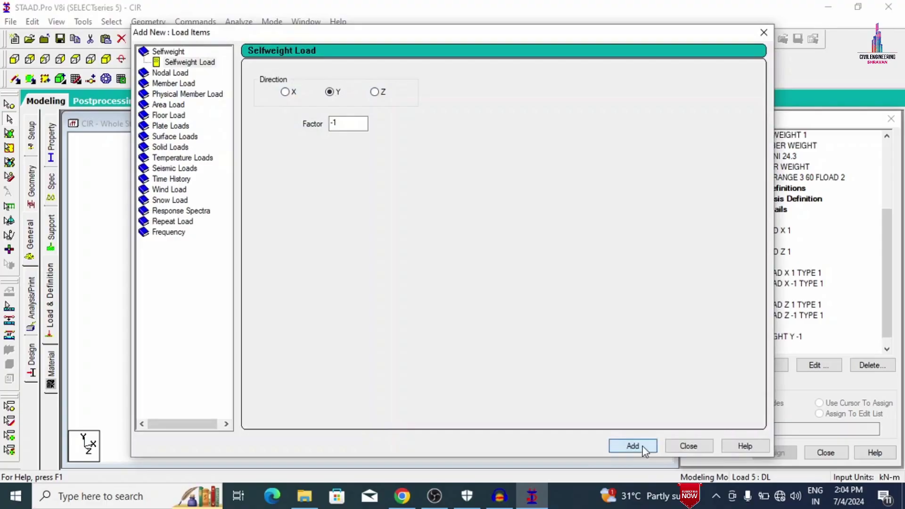
- Enter a uniform member force W1 of -24.3 kN/m in the GY direction for load case 5 DL
{"action": "left_click", "coordinate": [169, 85]}
{"action": "key", "text": "Tab"}
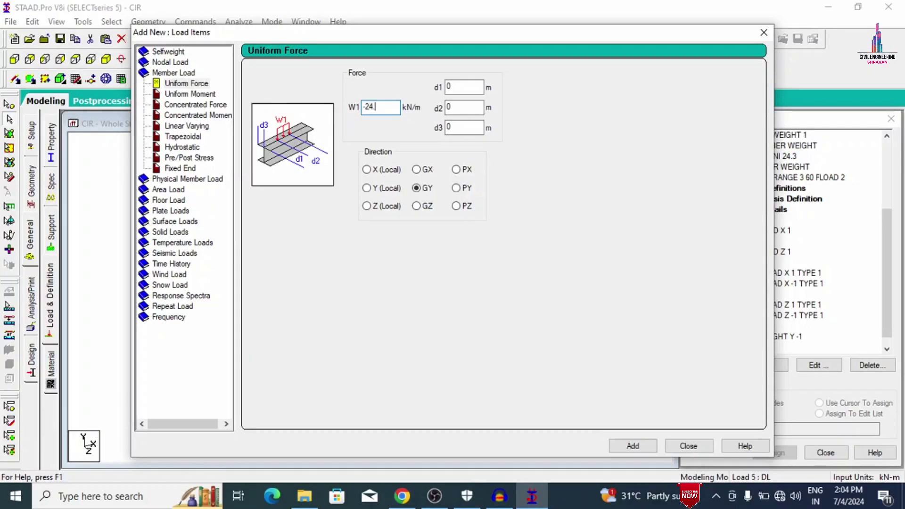
- Switch to Calculator and compute 0.23 × 3 × 20
{"action": "left_click", "coordinate": [85, 496]}
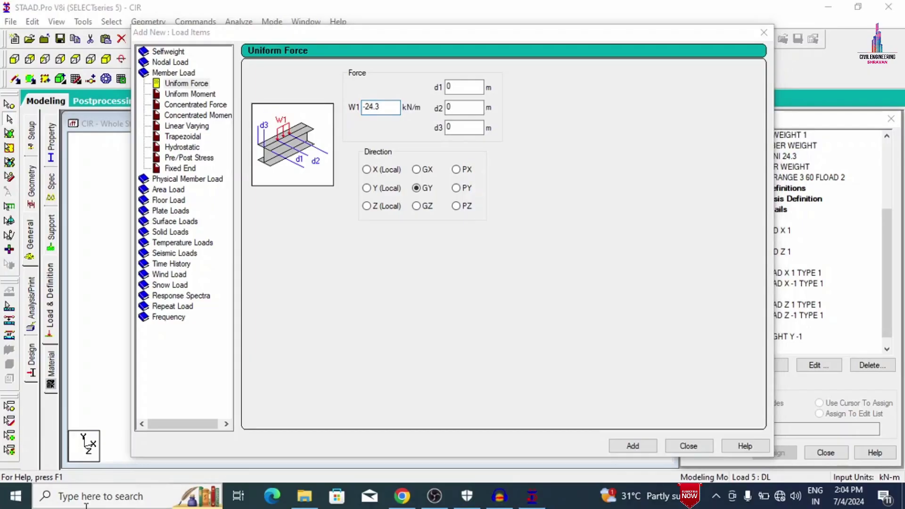
{"action": "type", "text": "cal"}
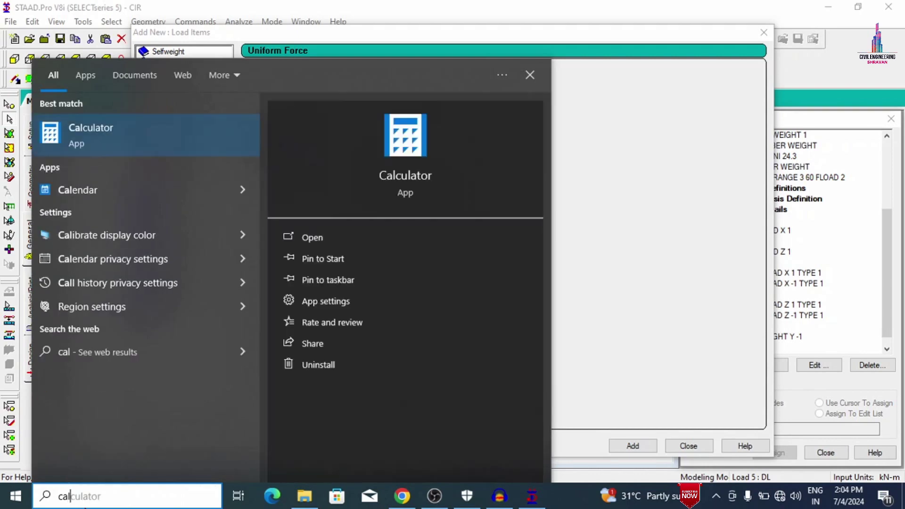
{"action": "key", "text": "Return"}
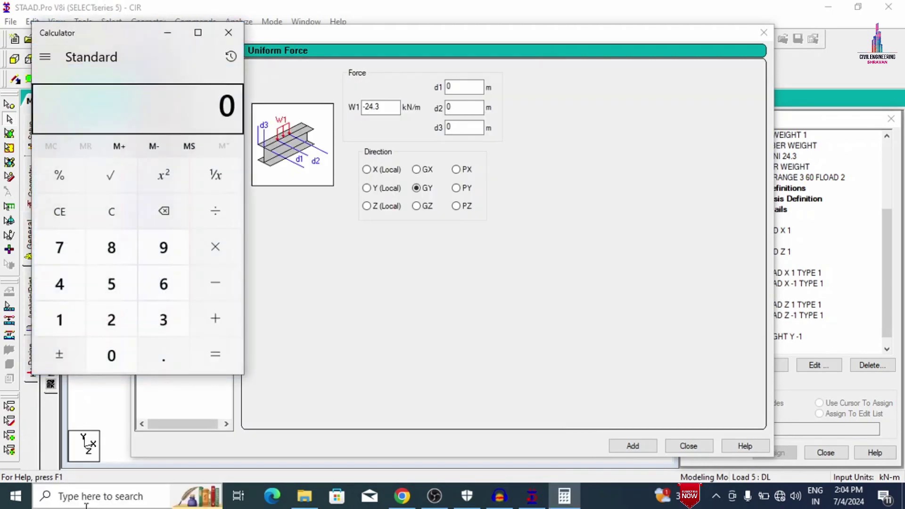
{"action": "type", "text": ".23"}
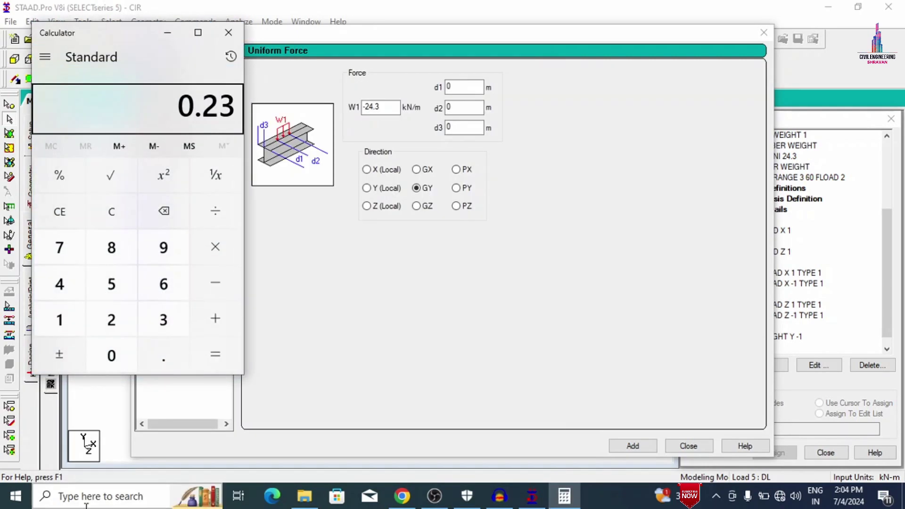
{"action": "type", "text": " × 3"}
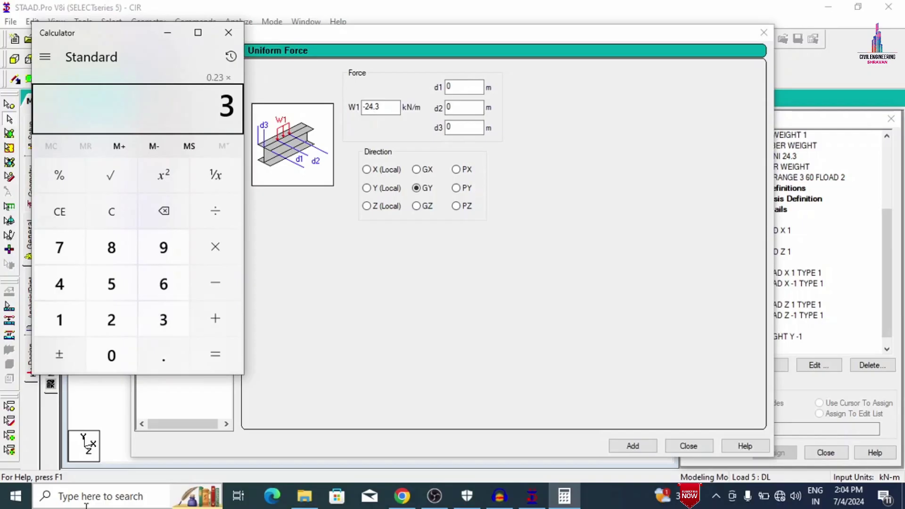
{"action": "key", "text": "asterisk"}
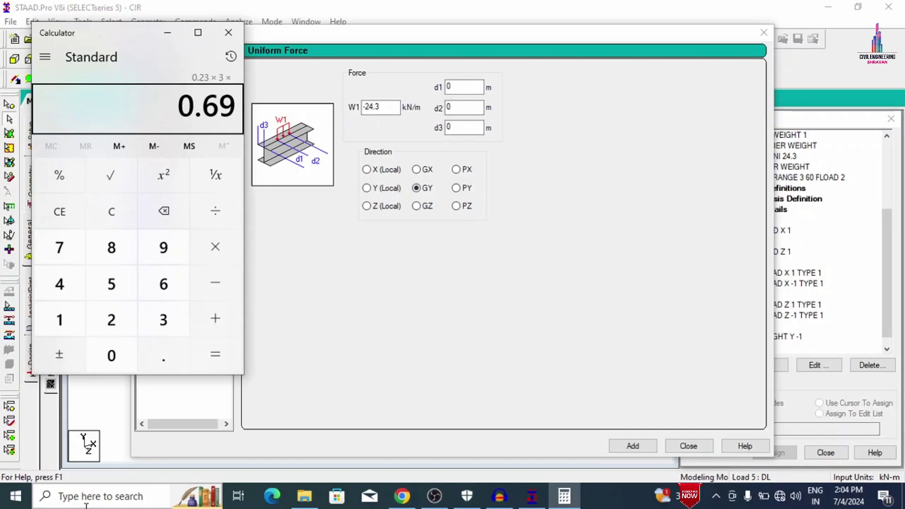
{"action": "type", "text": "20"}
{"action": "key", "text": "Return"}
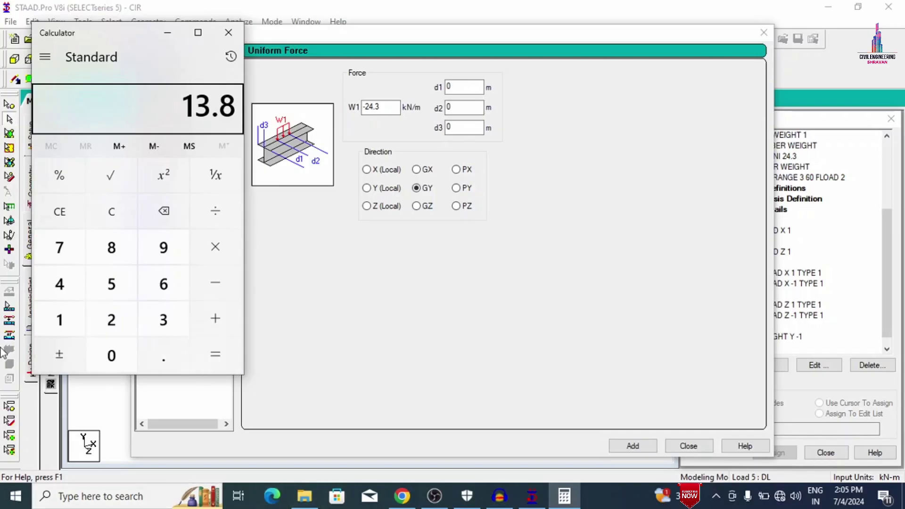
- Compute 0.125 × 20 × 3 and then 125 × 1.2 × 20 as separate calculations
{"action": "left_click", "coordinate": [49, 218]}
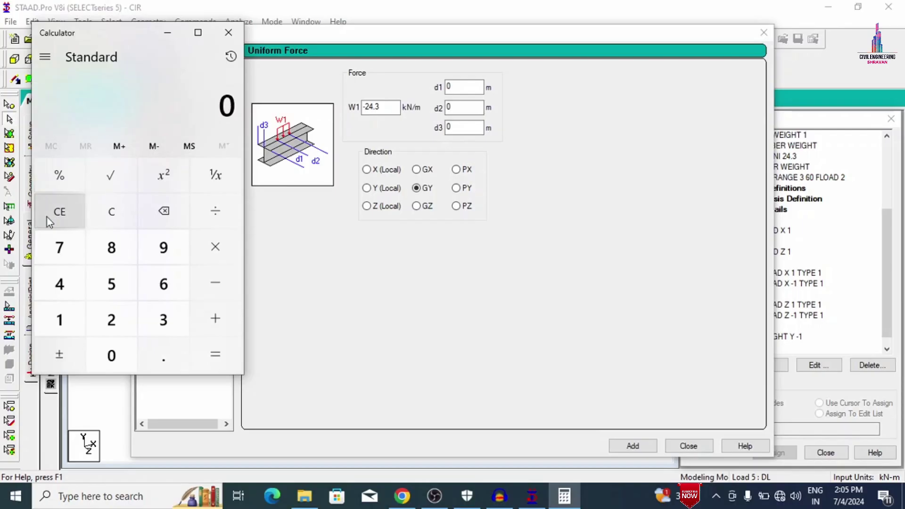
{"action": "type", "text": ".125"}
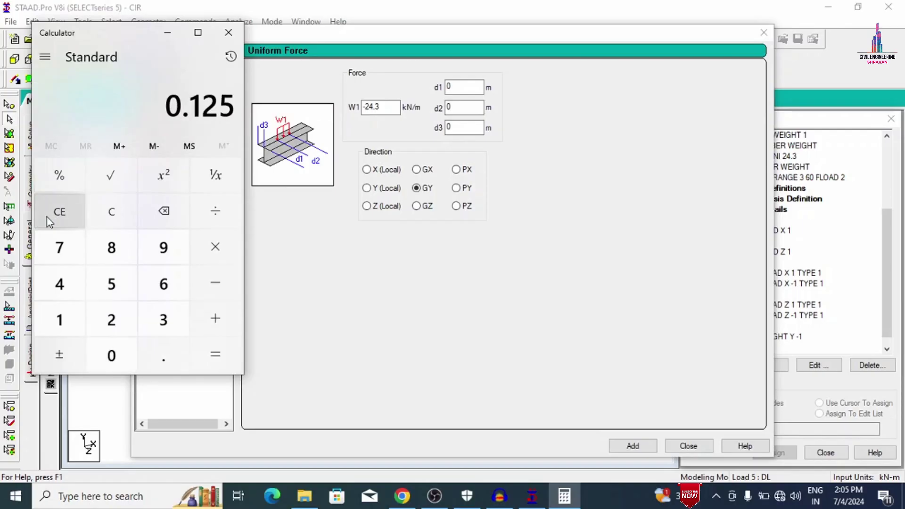
{"action": "type", "text": "*20"}
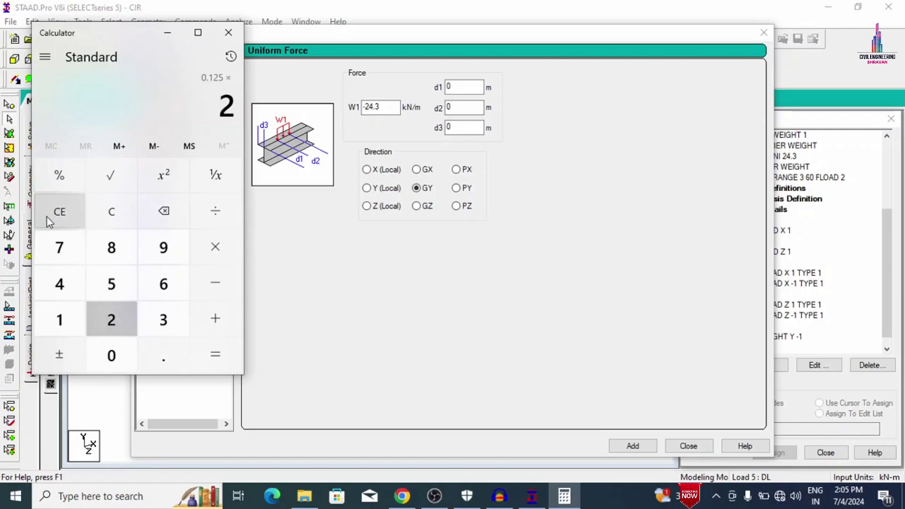
{"action": "type", "text": "*"}
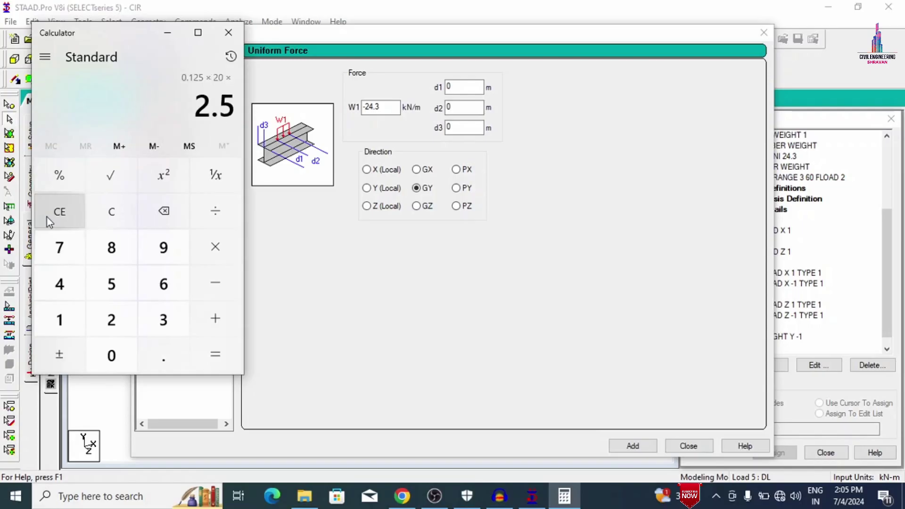
{"action": "type", "text": "3"}
{"action": "key", "text": "Return"}
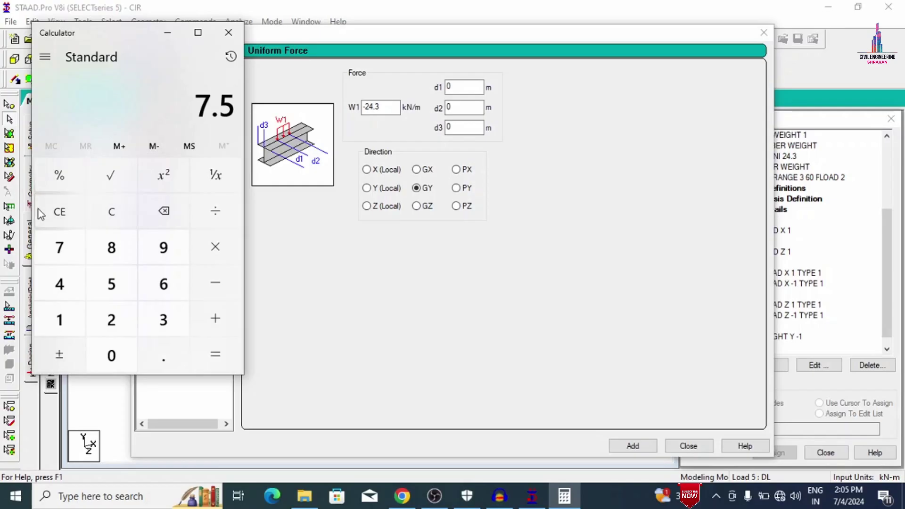
{"action": "left_click", "coordinate": [69, 206]}
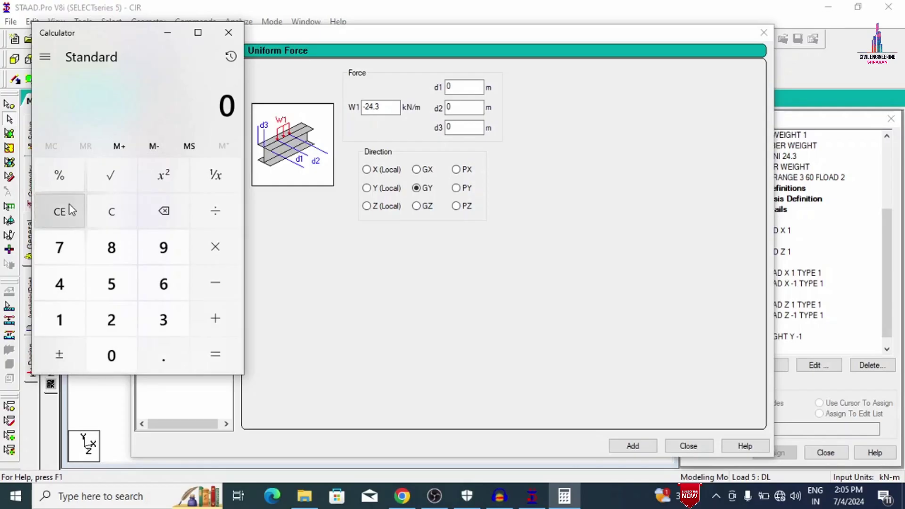
{"action": "type", "text": "125"}
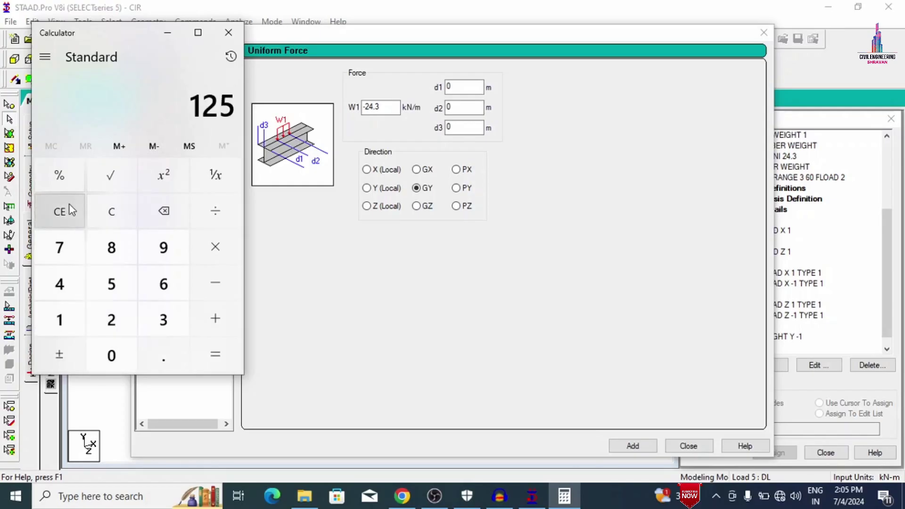
{"action": "type", "text": "*1.2"}
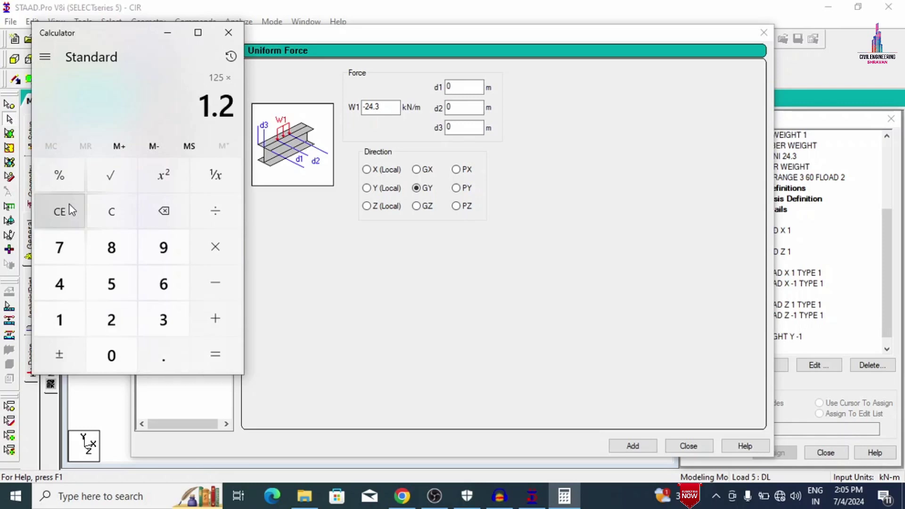
{"action": "type", "text": "*20="}
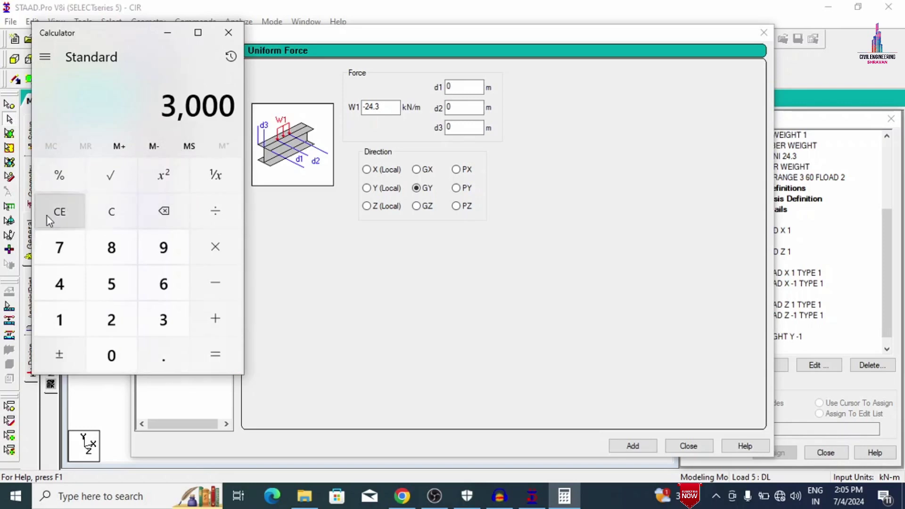
- Clear the calculation and sum the load components 13.8 + 7.5 + 3
{"action": "left_click", "coordinate": [112, 211]}
{"action": "type", "text": "1"}
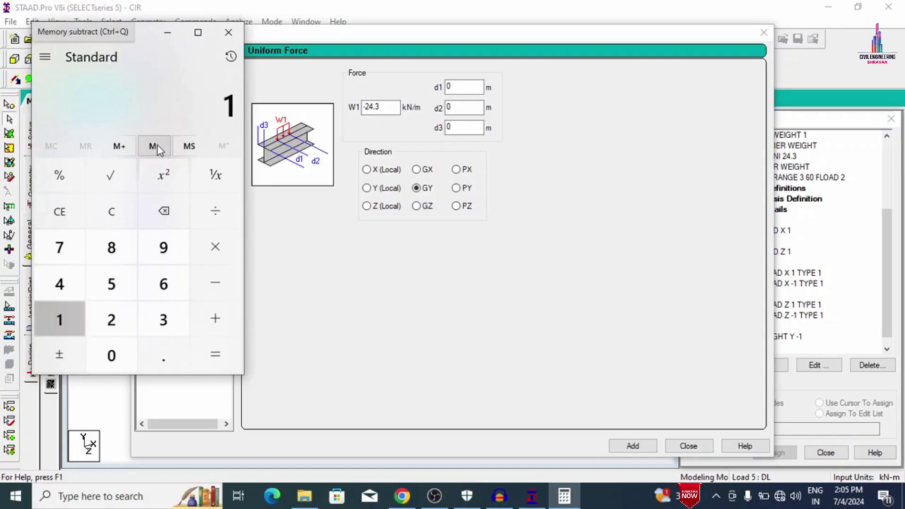
{"action": "type", "text": "3.8"}
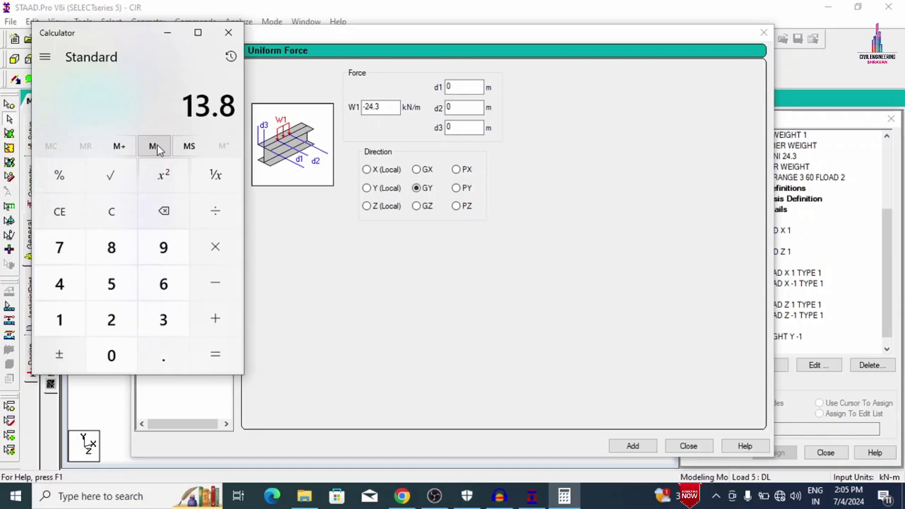
{"action": "type", "text": "+7."}
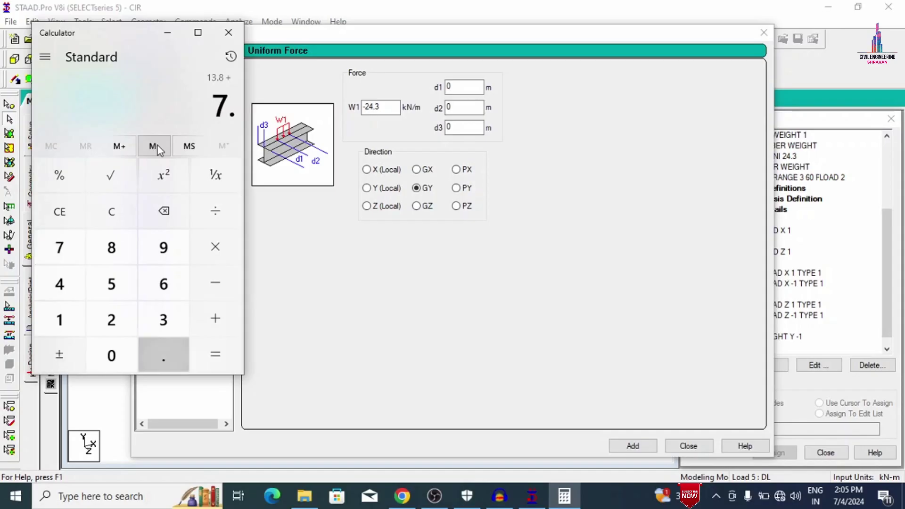
{"action": "type", "text": "5+2"}
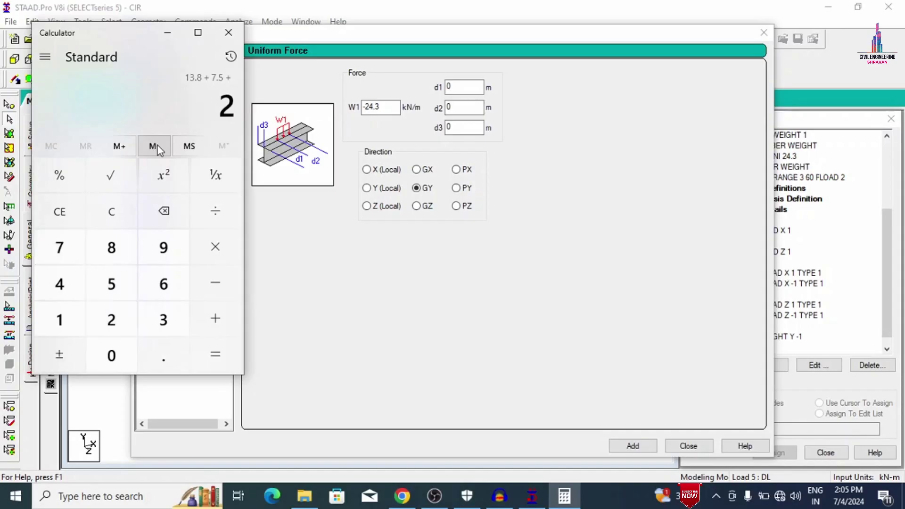
{"action": "key", "text": "BackSpace"}
{"action": "type", "text": "3="}
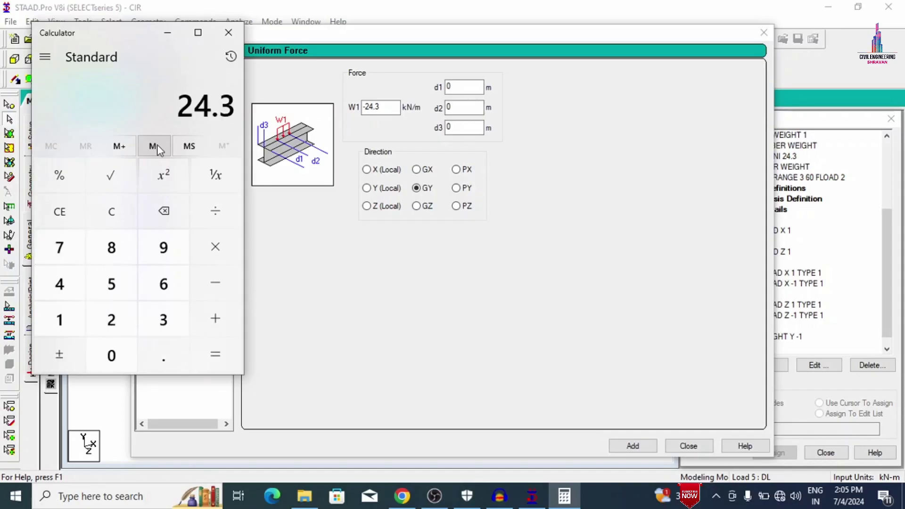
- Return to STAAD.Pro and add the -24.3 kN/m GY uniform force to load case 5 DL
{"action": "left_click", "coordinate": [167, 32]}
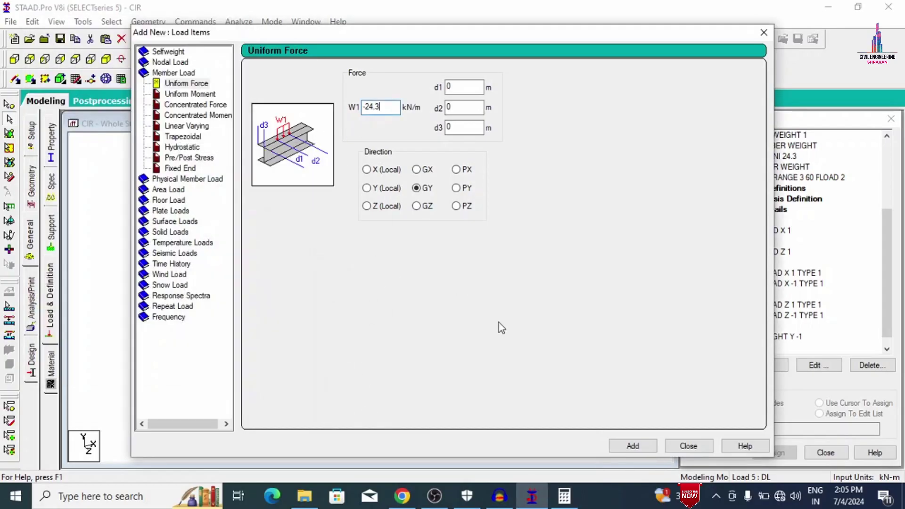
{"action": "left_click", "coordinate": [634, 452]}
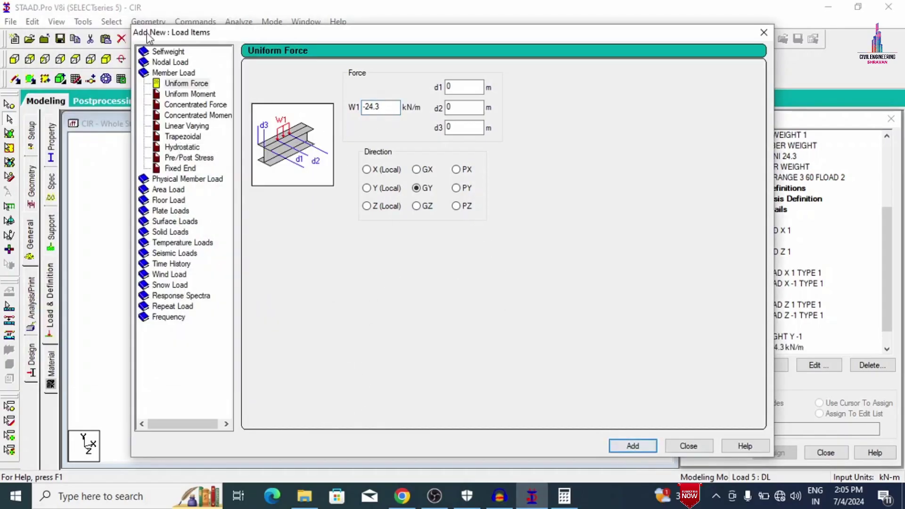
- Add a floor load of -2 kN/m2 in Global Y over the Y range 3 to 60 m to load case 5 DL, closing the load items dialog
{"action": "left_click", "coordinate": [166, 201]}
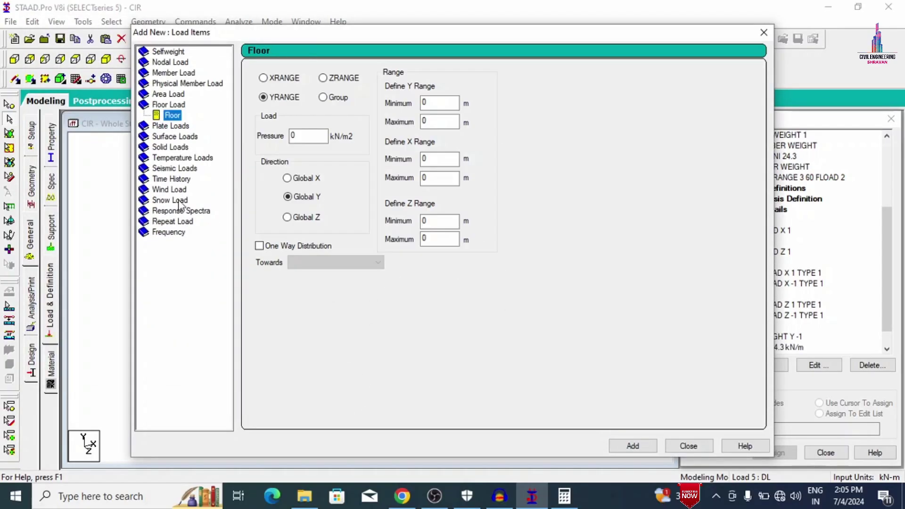
{"action": "double_click", "coordinate": [302, 138]}
{"action": "key", "text": "Tab"}
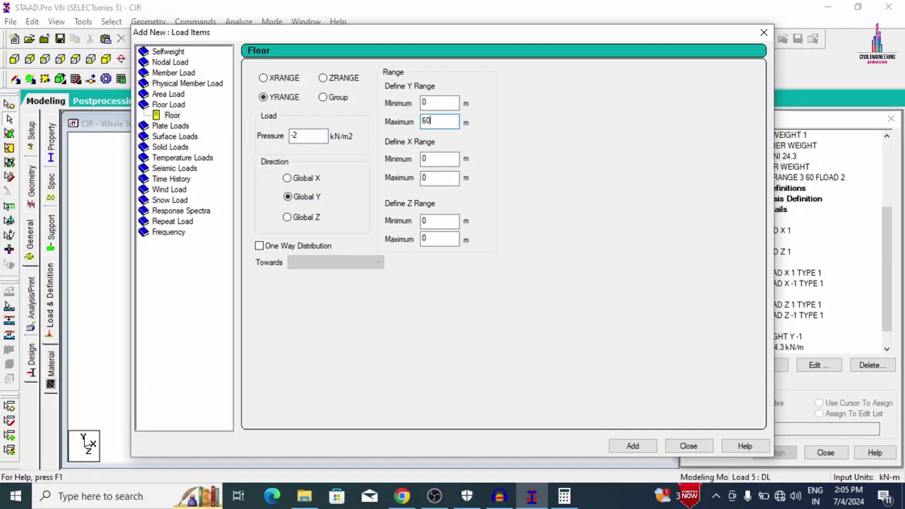
{"action": "left_click", "coordinate": [175, 73]}
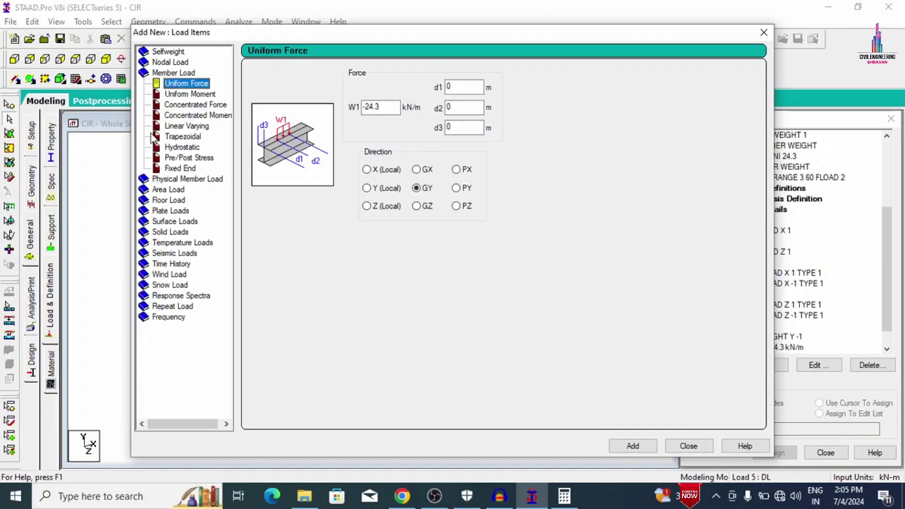
{"action": "left_click", "coordinate": [166, 200]}
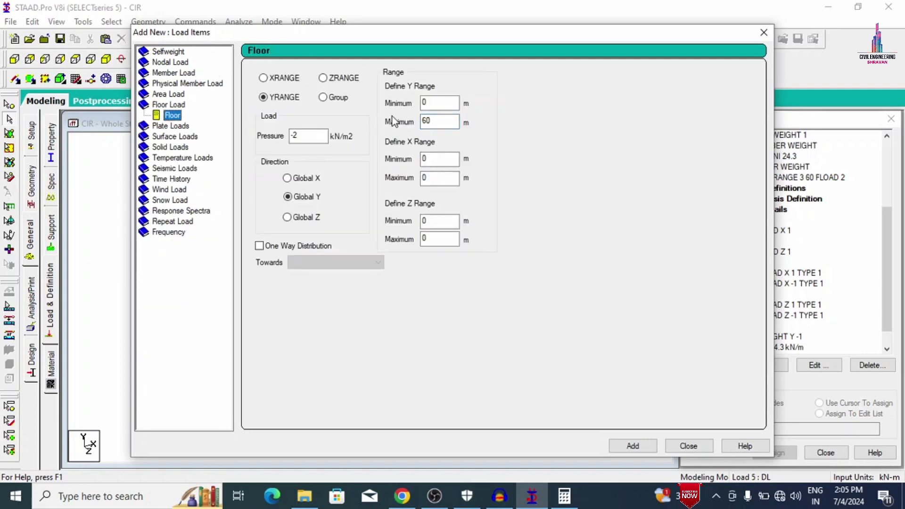
{"action": "double_click", "coordinate": [426, 102]}
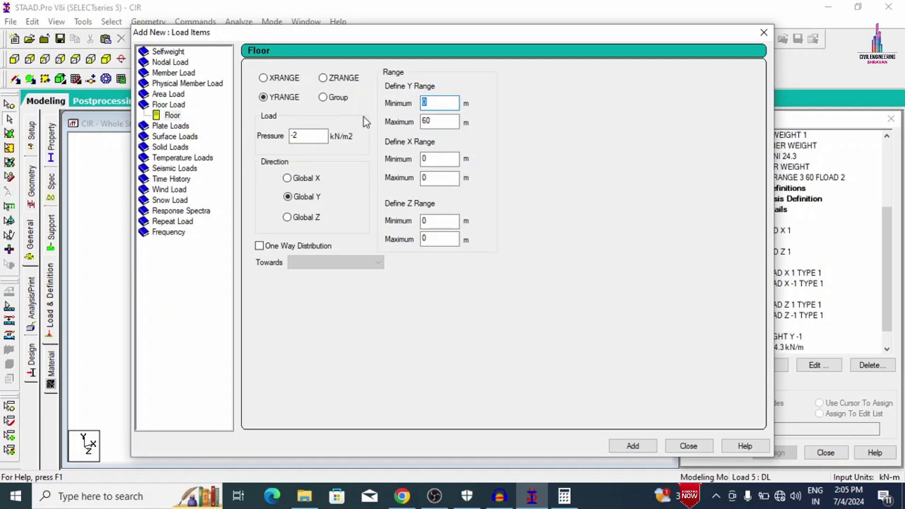
{"action": "type", "text": "3"}
{"action": "left_click", "coordinate": [631, 446]}
{"action": "left_click", "coordinate": [688, 445]}
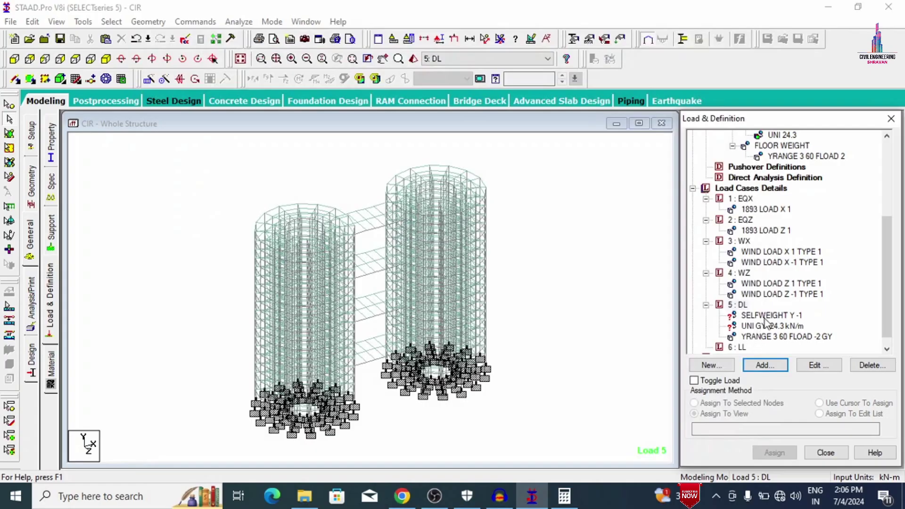
- Assign the selfweight Y -1 load of load case 5 DL to the whole view
{"action": "left_click", "coordinate": [765, 316]}
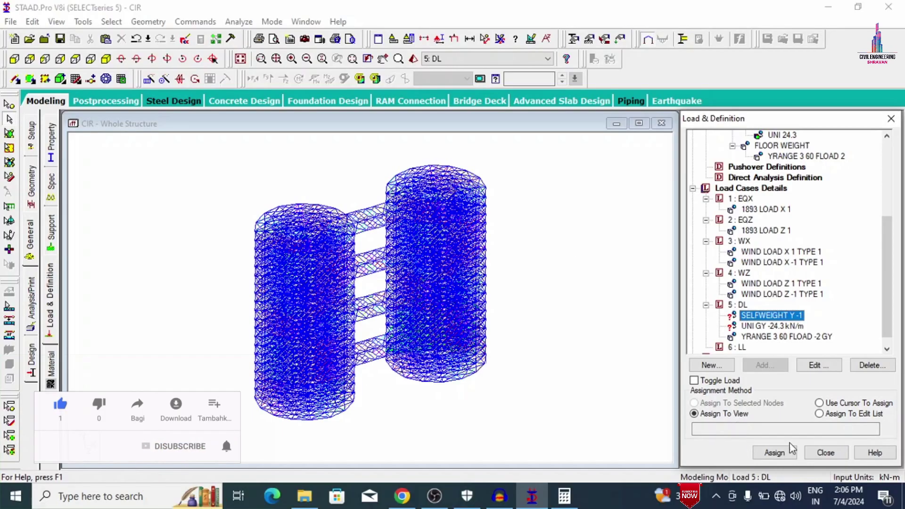
{"action": "left_click", "coordinate": [777, 327]}
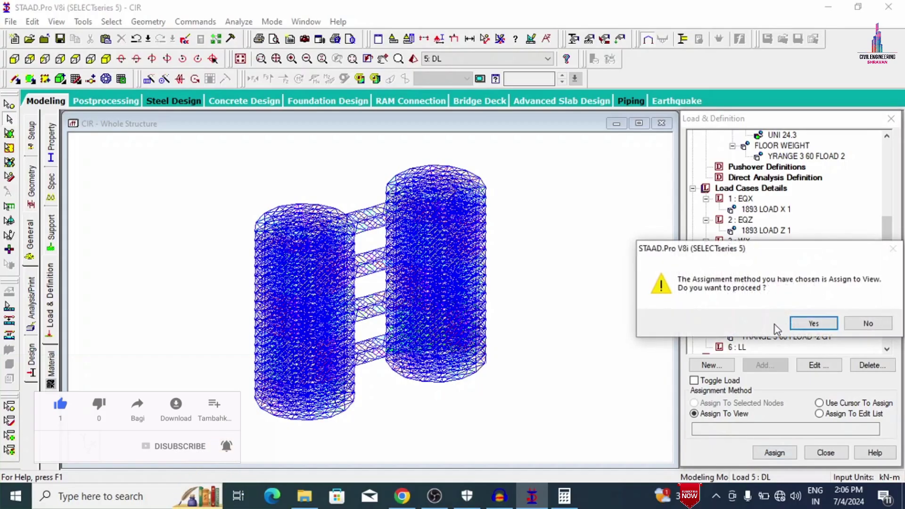
{"action": "left_click", "coordinate": [807, 323]}
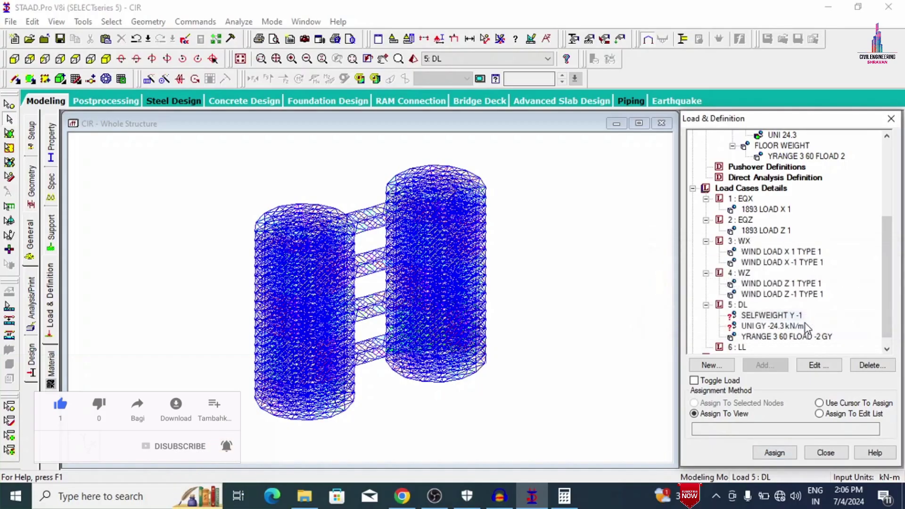
- Assign the UNI GY -24.3 kN/m member load of load case 5 DL to the whole view
{"action": "left_click", "coordinate": [761, 325]}
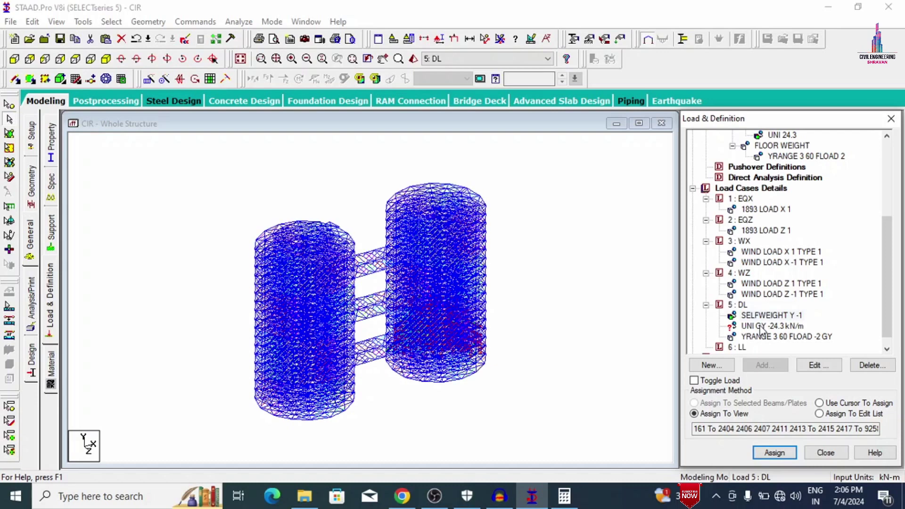
{"action": "left_click", "coordinate": [762, 326]}
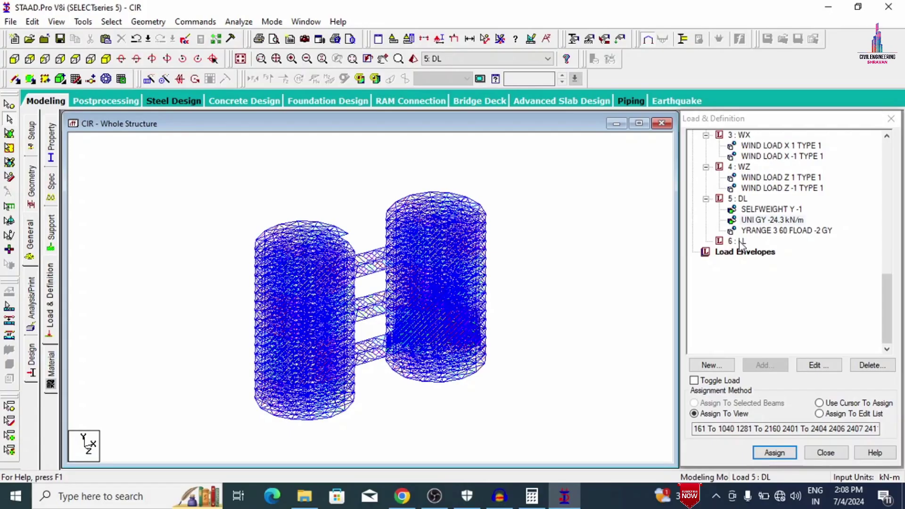
- Add a floor load of -5 kN/m2 in Global Y over the Y range 3 to 60 m to load case 6 LL
{"action": "left_click", "coordinate": [739, 241]}
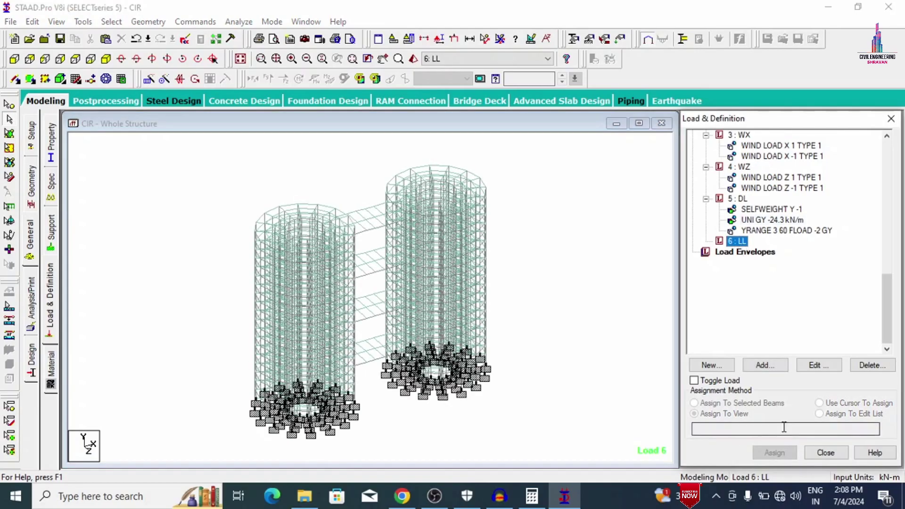
{"action": "left_click", "coordinate": [763, 365]}
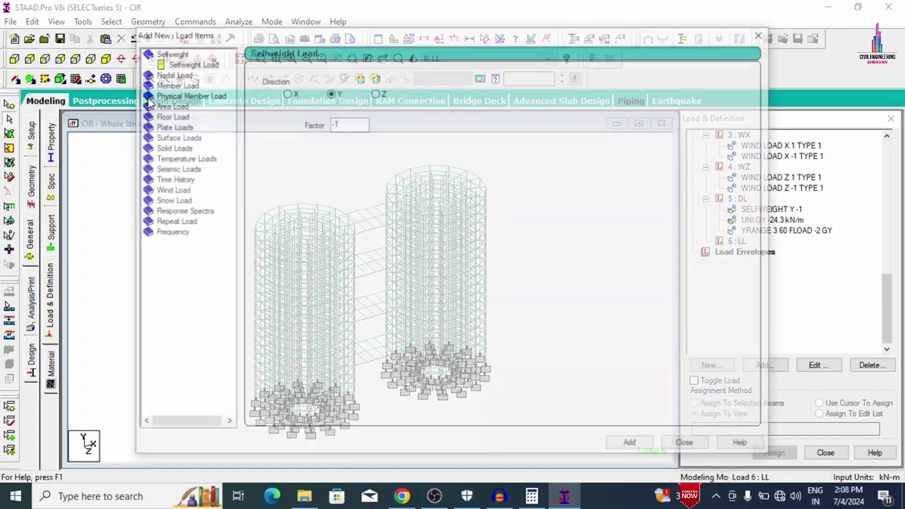
{"action": "left_click", "coordinate": [168, 115]}
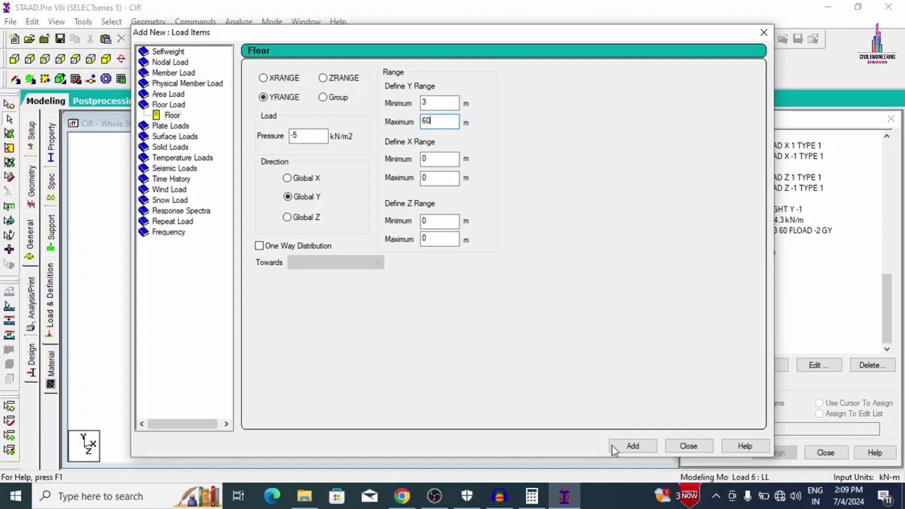
{"action": "left_click", "coordinate": [631, 446]}
{"action": "left_click", "coordinate": [687, 446]}
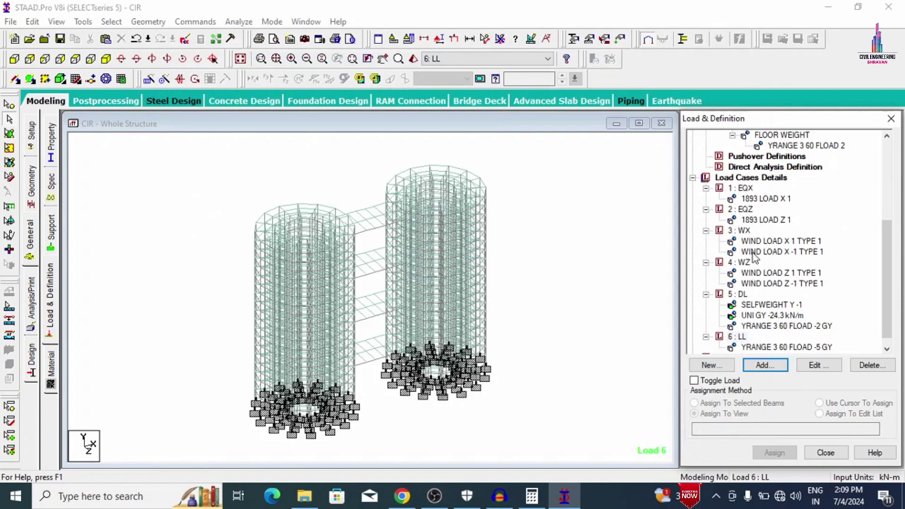
- Generate automatic load combinations with the Indian Code for the Genral_Structures category and add them all to the load cases
{"action": "left_click", "coordinate": [760, 182]}
{"action": "left_click", "coordinate": [766, 364]}
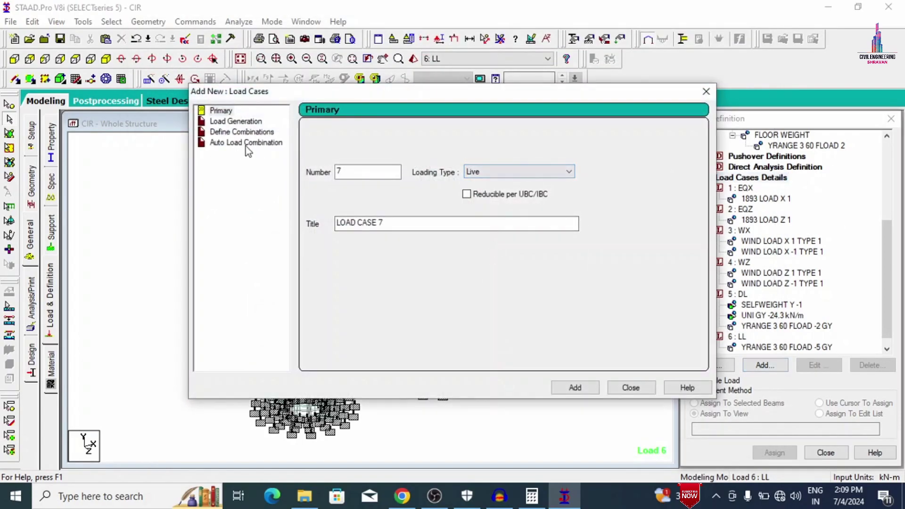
{"action": "left_click", "coordinate": [246, 143]}
{"action": "left_click", "coordinate": [453, 136]}
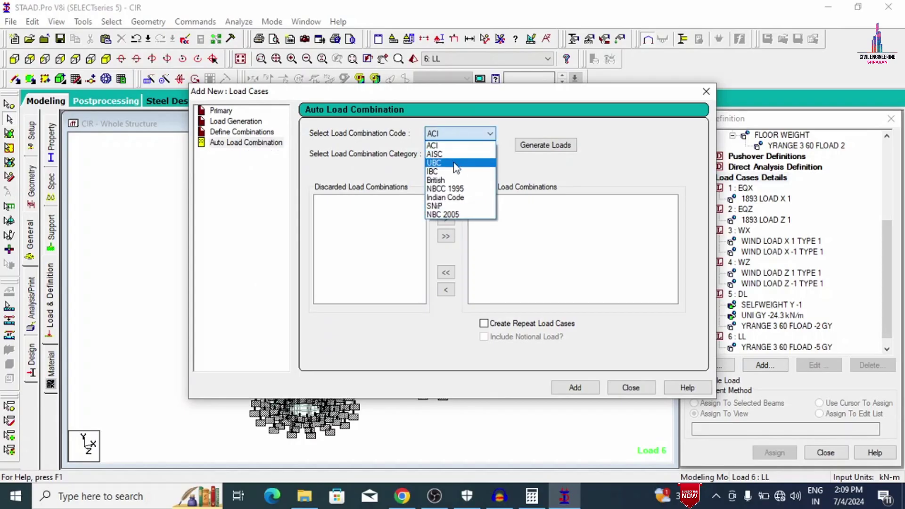
{"action": "left_click", "coordinate": [450, 198]}
{"action": "left_click", "coordinate": [556, 145]}
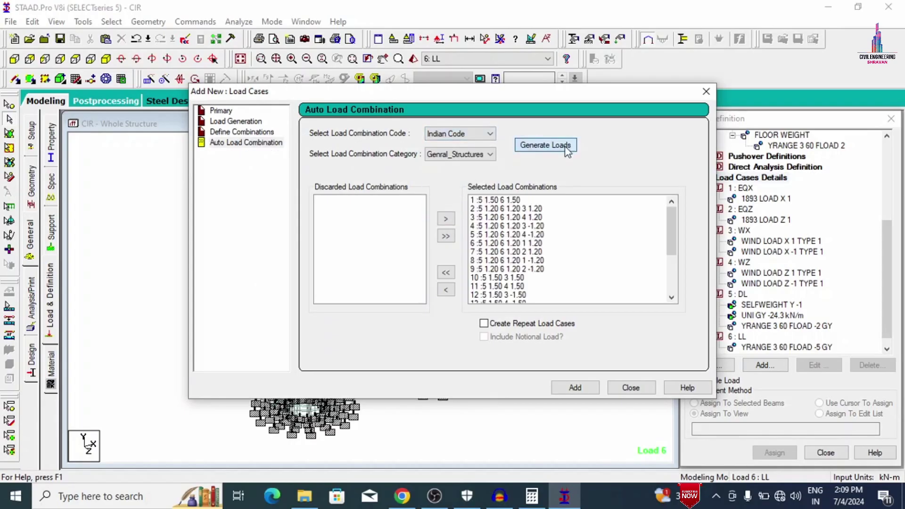
{"action": "left_click", "coordinate": [574, 387]}
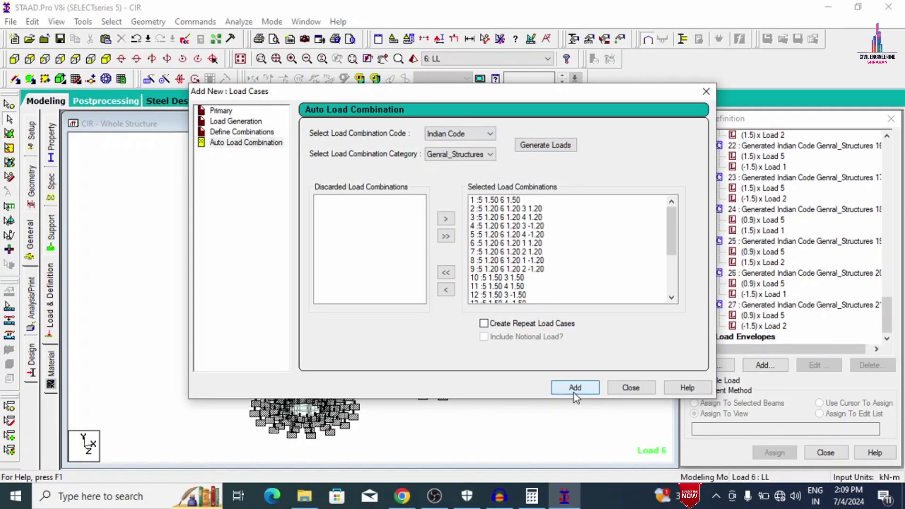
{"action": "left_click", "coordinate": [631, 387]}
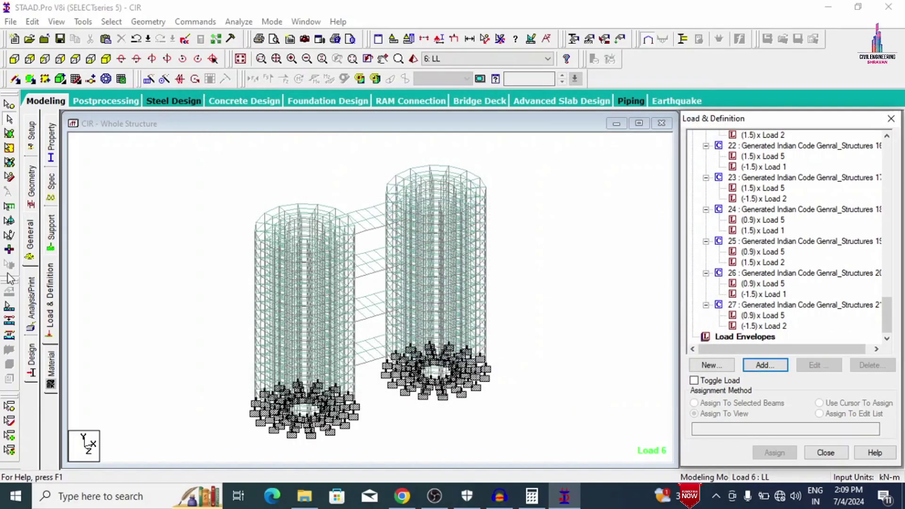
- Add a Perform Analysis command with the No Print option
{"action": "left_click", "coordinate": [32, 308]}
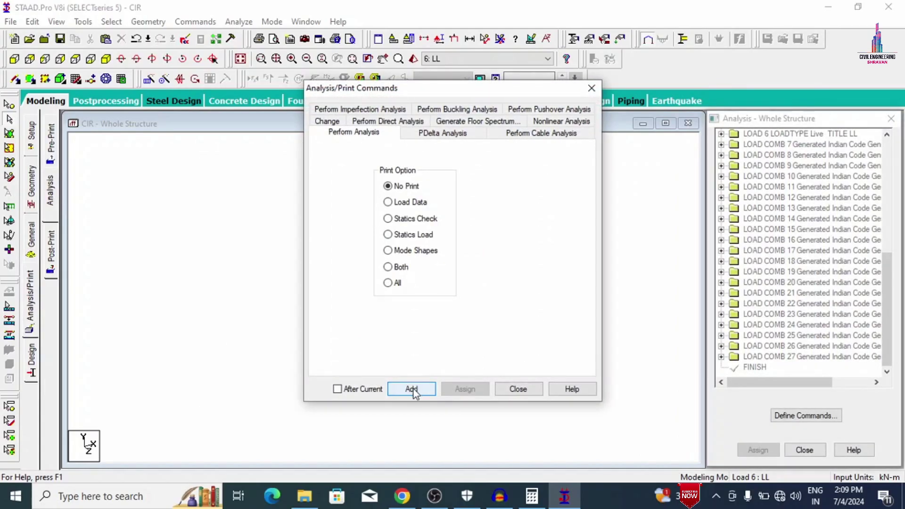
{"action": "left_click", "coordinate": [412, 389]}
{"action": "left_click", "coordinate": [517, 389]}
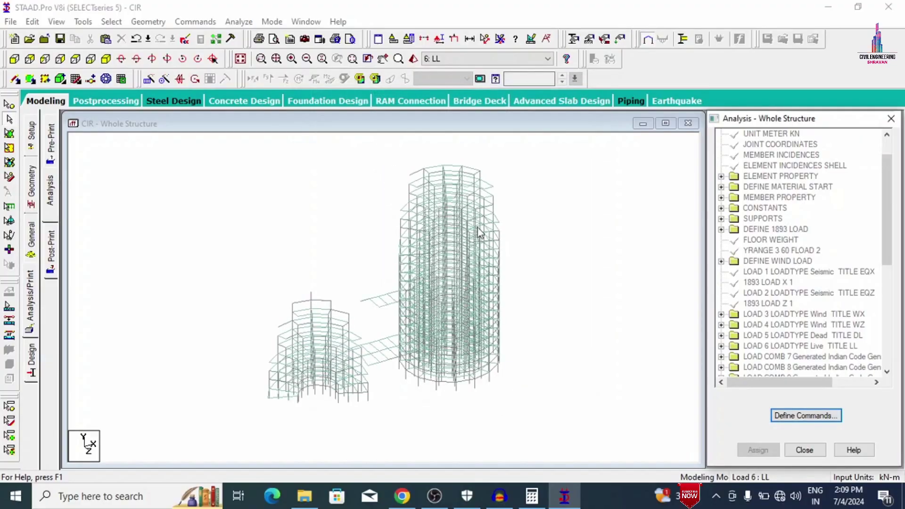
- Run the analysis of the structure, saving the modified model
{"action": "left_click", "coordinate": [240, 21]}
{"action": "left_click", "coordinate": [252, 36]}
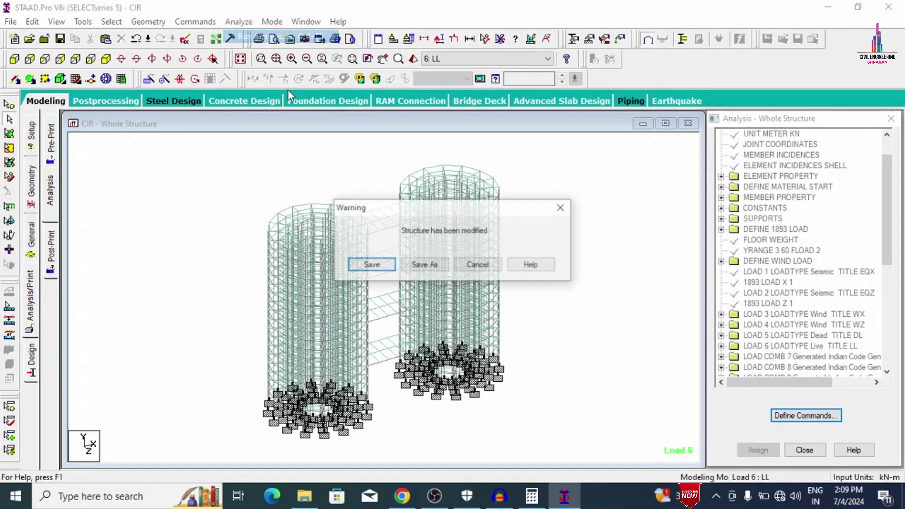
{"action": "left_click", "coordinate": [372, 264]}
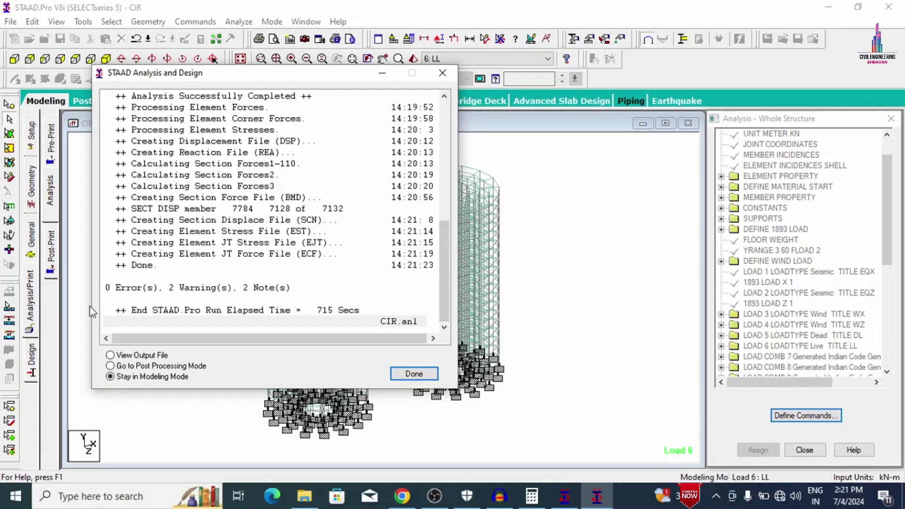
- Go to post processing mode with all load cases selected for the results, and maximize the whole structure view
{"action": "left_click", "coordinate": [125, 367]}
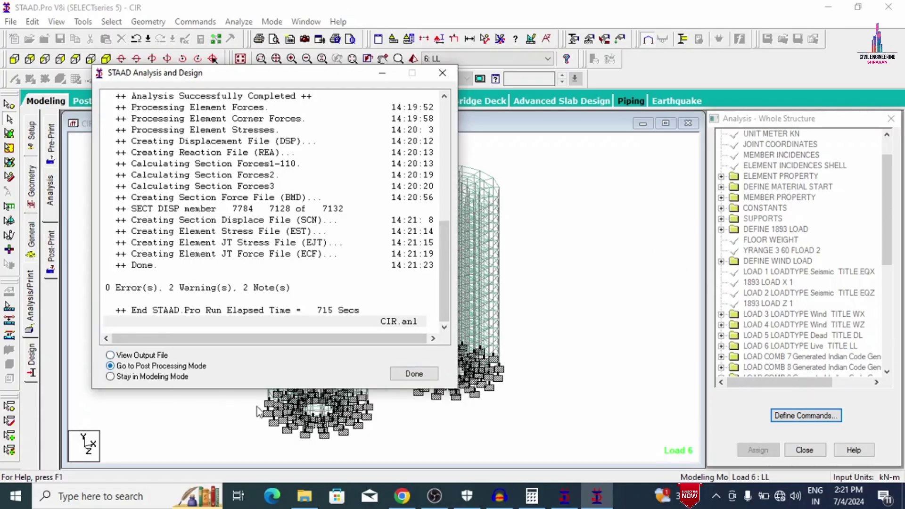
{"action": "left_click", "coordinate": [410, 374]}
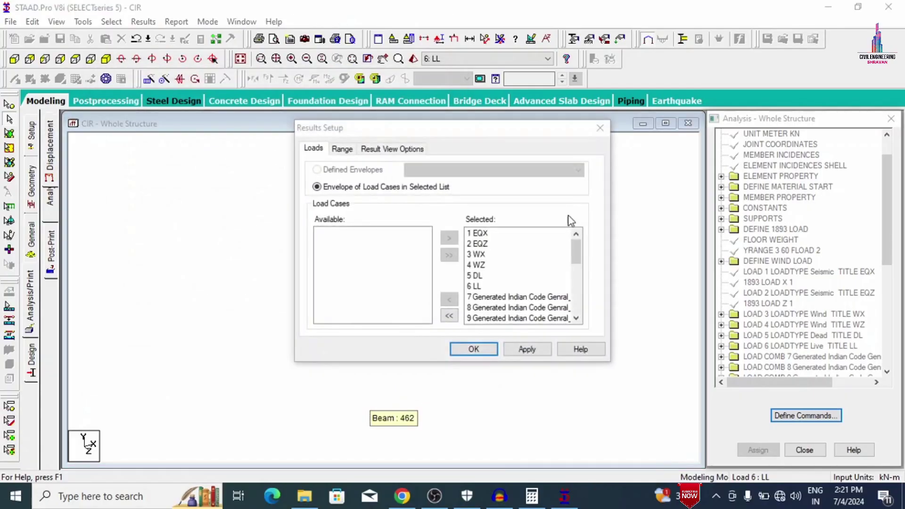
{"action": "left_click", "coordinate": [475, 349]}
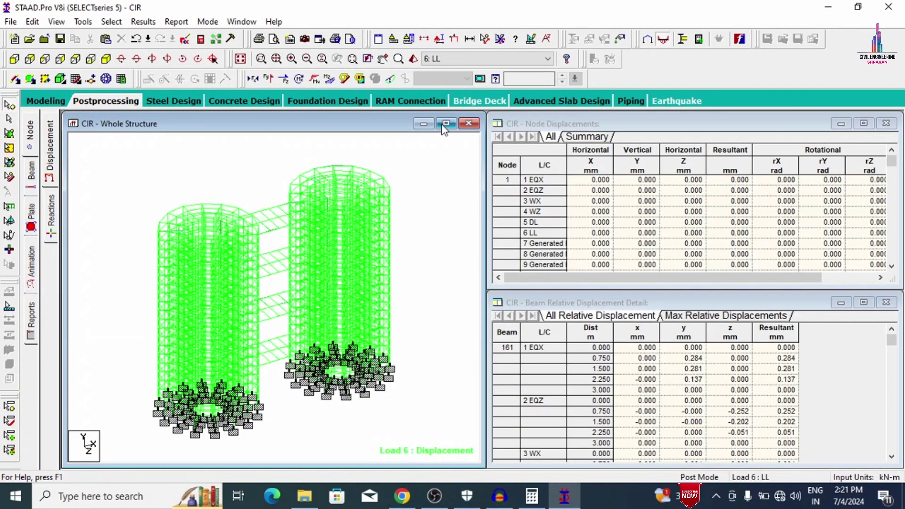
{"action": "left_click", "coordinate": [446, 123]}
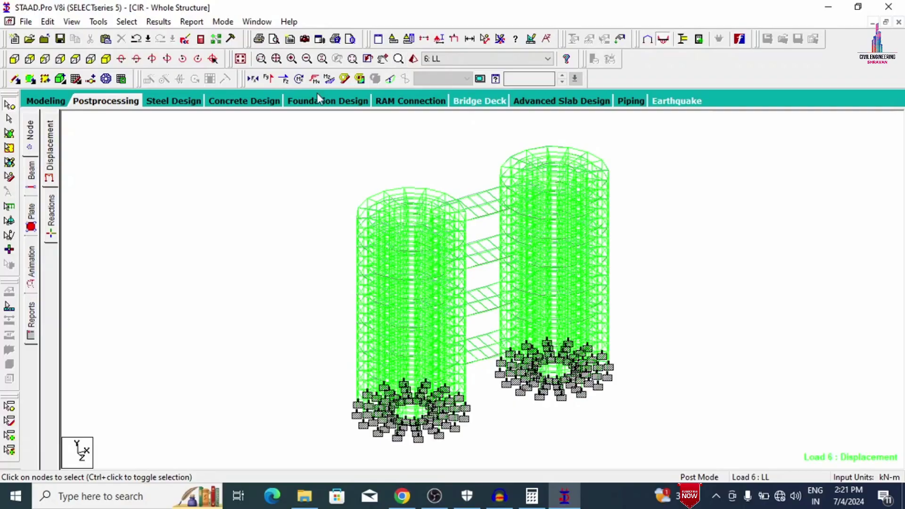
- Hide the displacement display and view the shear Y and bending Z diagrams for load case 6 LL
{"action": "left_click", "coordinate": [389, 83]}
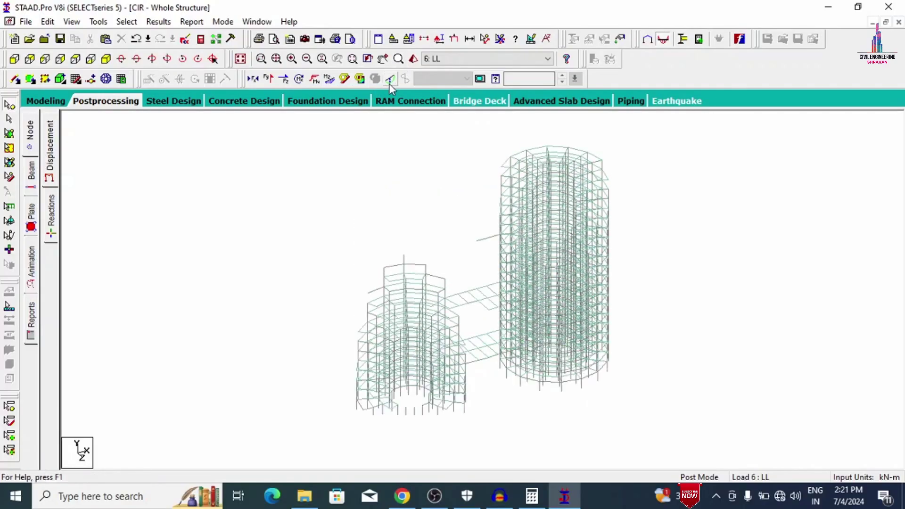
{"action": "left_click", "coordinate": [269, 80]}
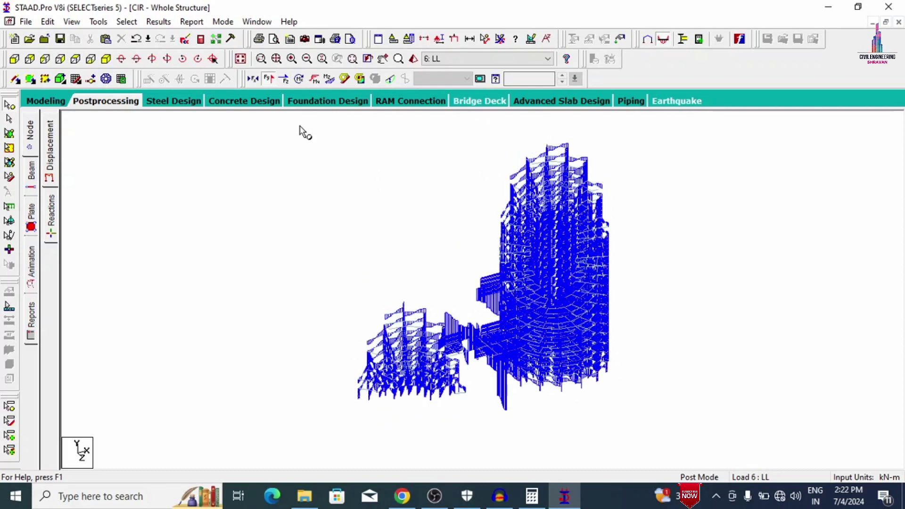
{"action": "left_click", "coordinate": [325, 79]}
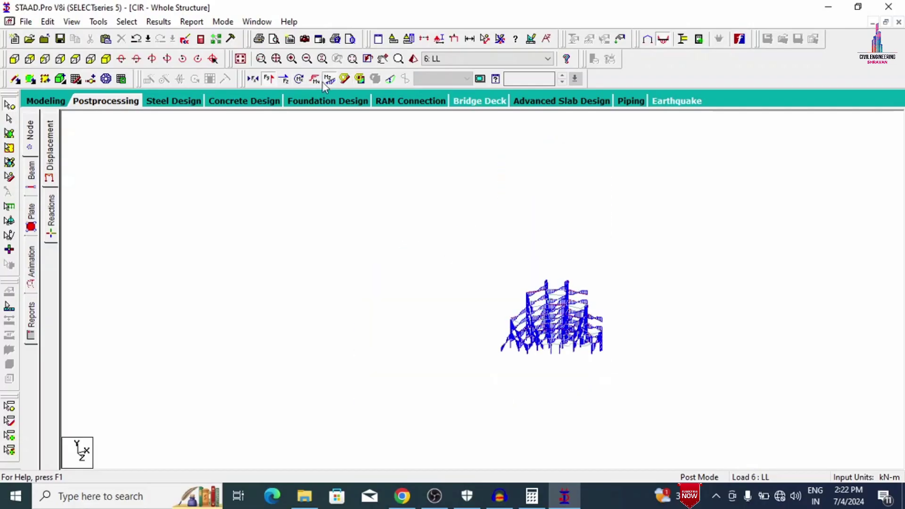
{"action": "left_click", "coordinate": [271, 79]}
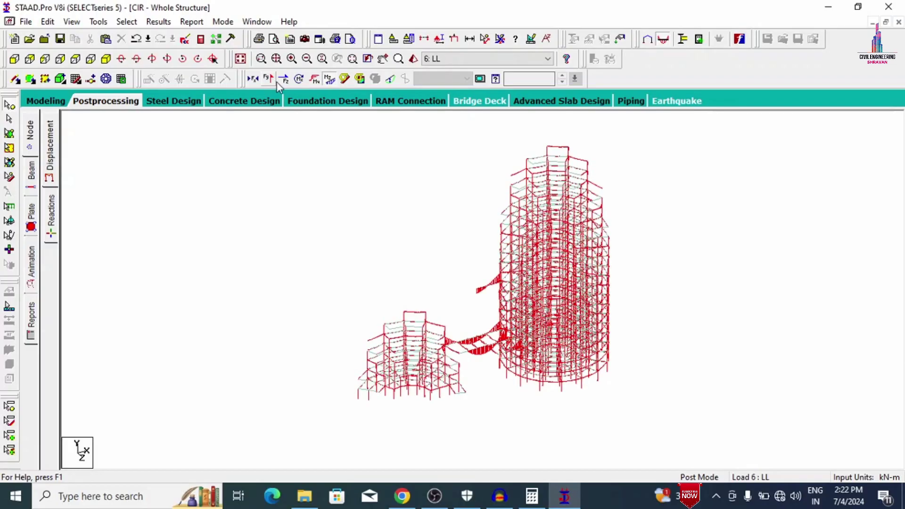
{"action": "left_click", "coordinate": [283, 79]}
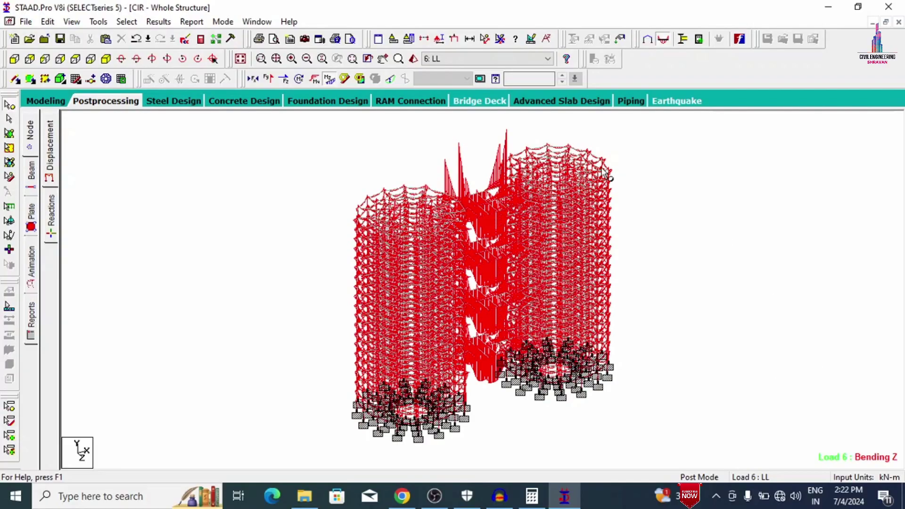
- Examine the bending Z diagram in the front and isometric views, and turn the diagram off
{"action": "left_click", "coordinate": [14, 61]}
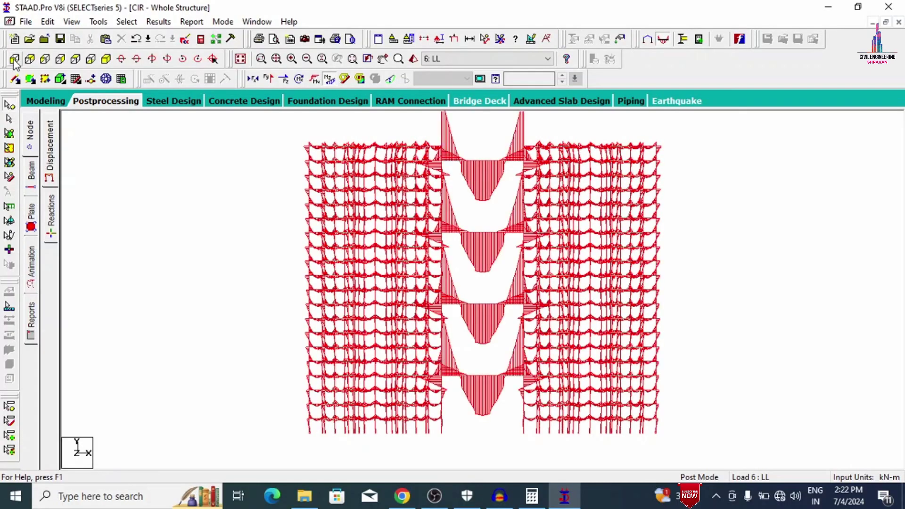
{"action": "left_click", "coordinate": [106, 58]}
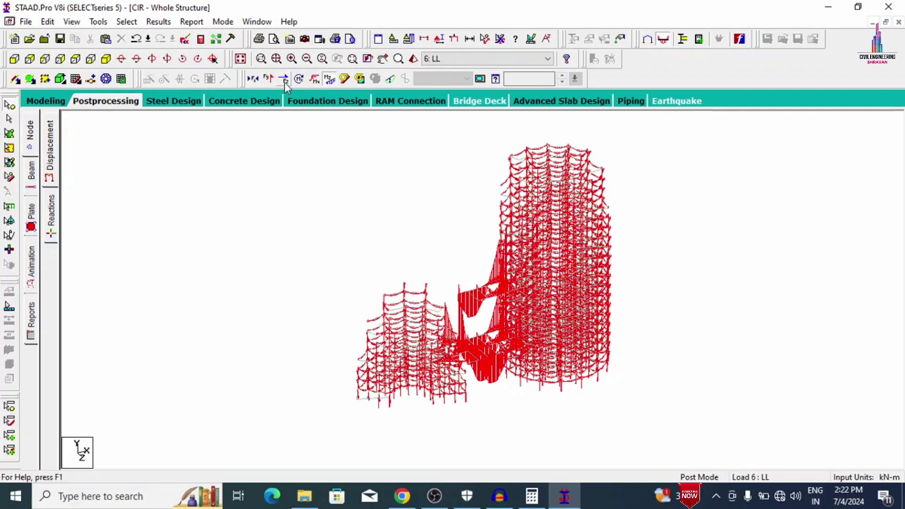
{"action": "left_click", "coordinate": [329, 79]}
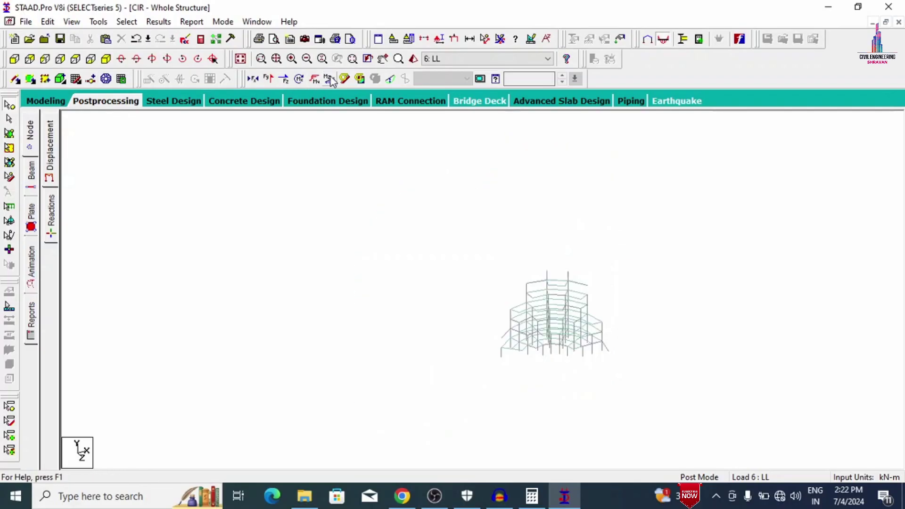
- Display the Max Absolute plate stress contour for load case 5 DL with normal fill
{"action": "left_click", "coordinate": [31, 221]}
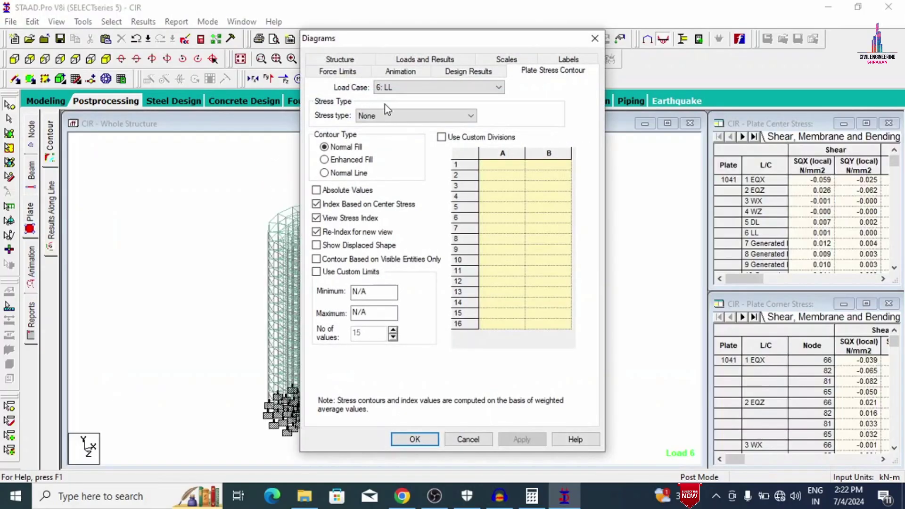
{"action": "left_click", "coordinate": [404, 88]}
{"action": "left_click", "coordinate": [404, 89]}
{"action": "left_click", "coordinate": [404, 88]}
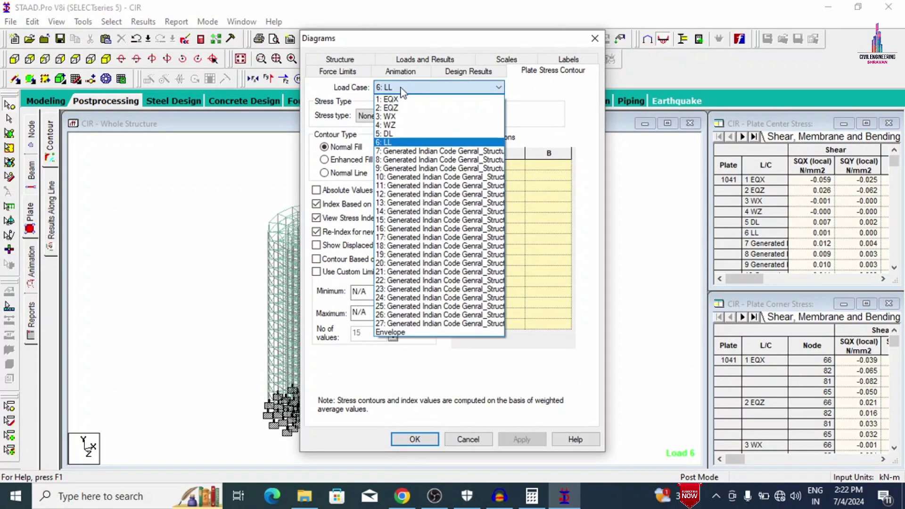
{"action": "left_click", "coordinate": [391, 135]}
{"action": "left_click", "coordinate": [391, 116]}
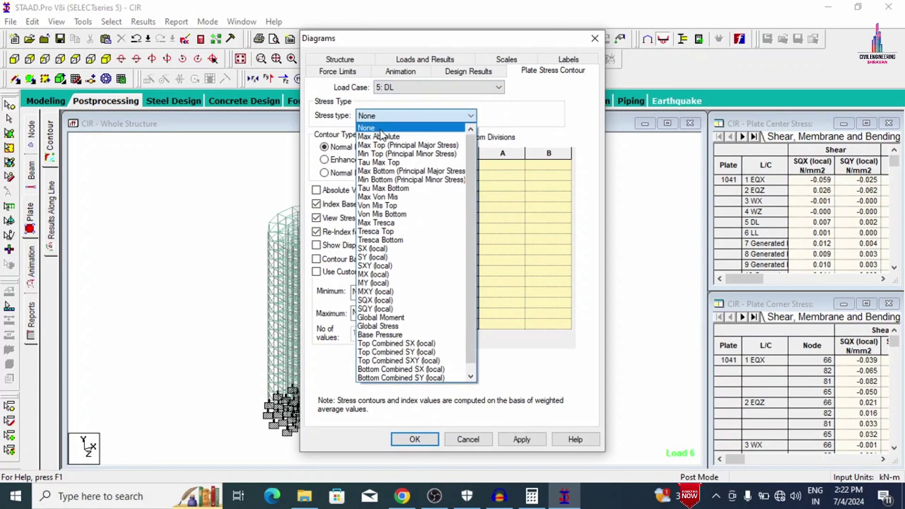
{"action": "left_click", "coordinate": [382, 134]}
{"action": "left_click", "coordinate": [509, 440]}
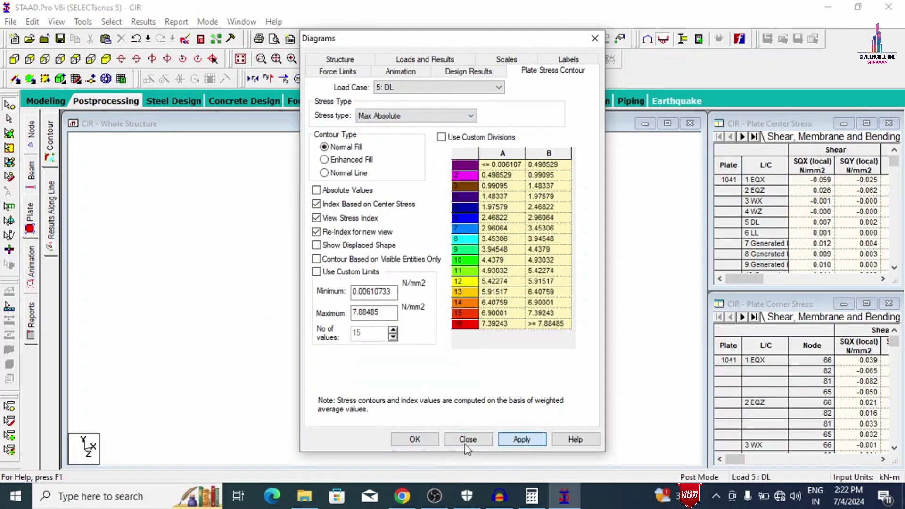
{"action": "left_click", "coordinate": [425, 439]}
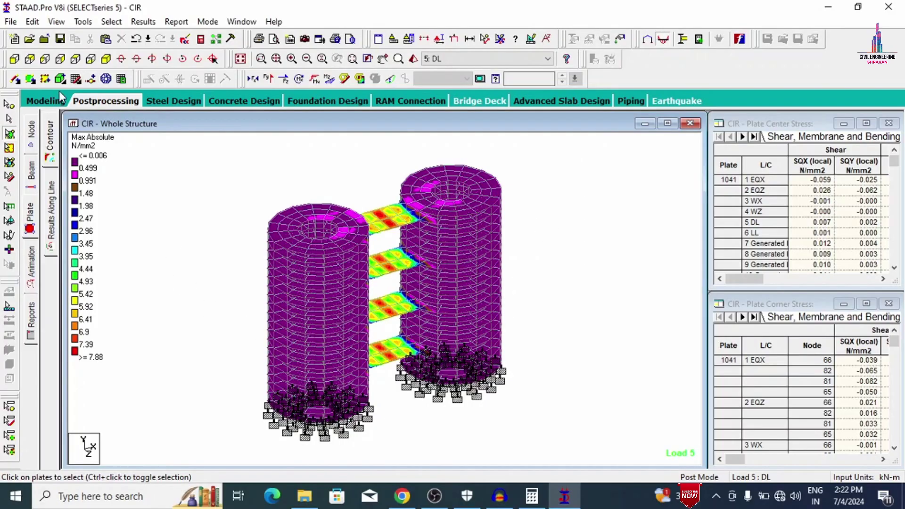
- Return to modeling mode and set the concrete design code to IS456
{"action": "left_click", "coordinate": [46, 101]}
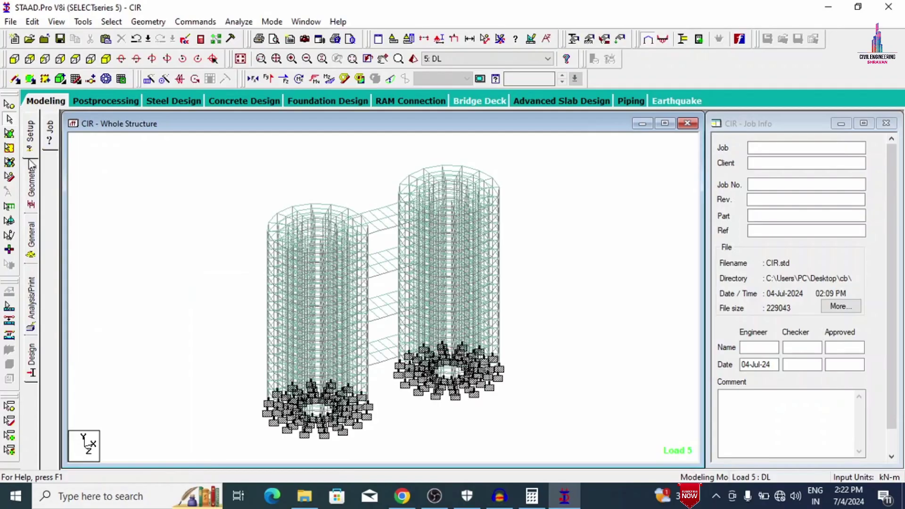
{"action": "left_click", "coordinate": [31, 370]}
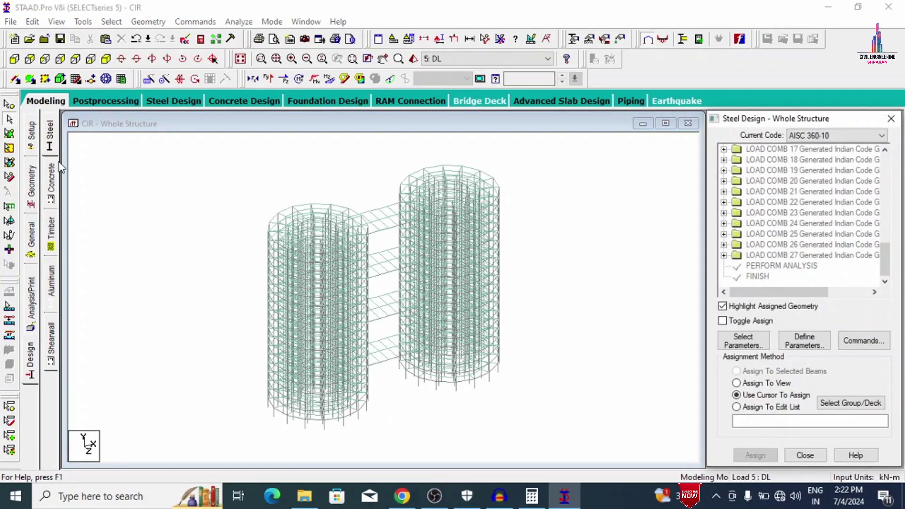
{"action": "left_click", "coordinate": [52, 181]}
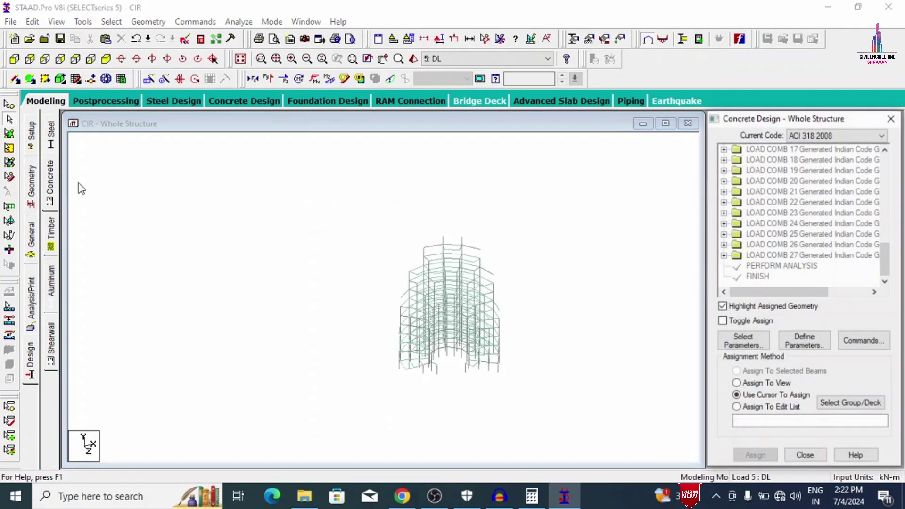
{"action": "left_click", "coordinate": [820, 136]}
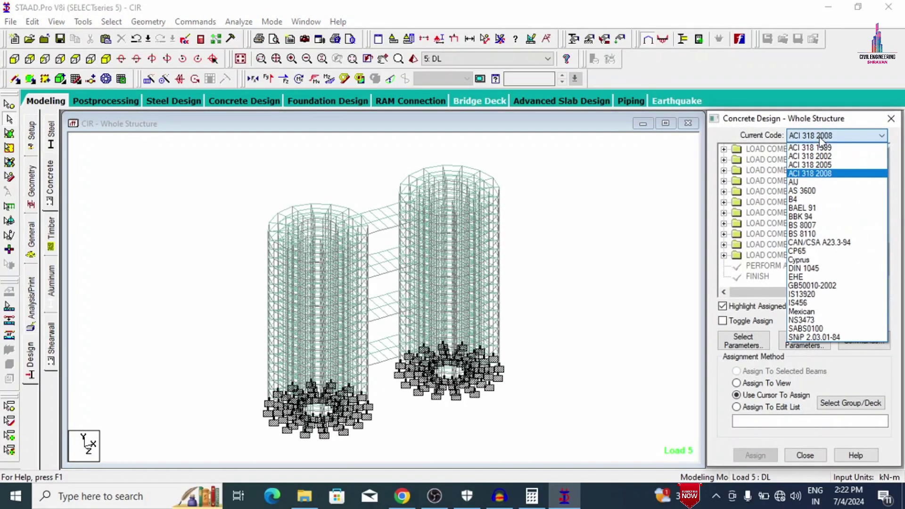
{"action": "left_click", "coordinate": [804, 302]}
- Limit the selected design parameters to Fc, Fymain, Fysec, Maxmain and Maxsec
{"action": "left_click", "coordinate": [743, 342]}
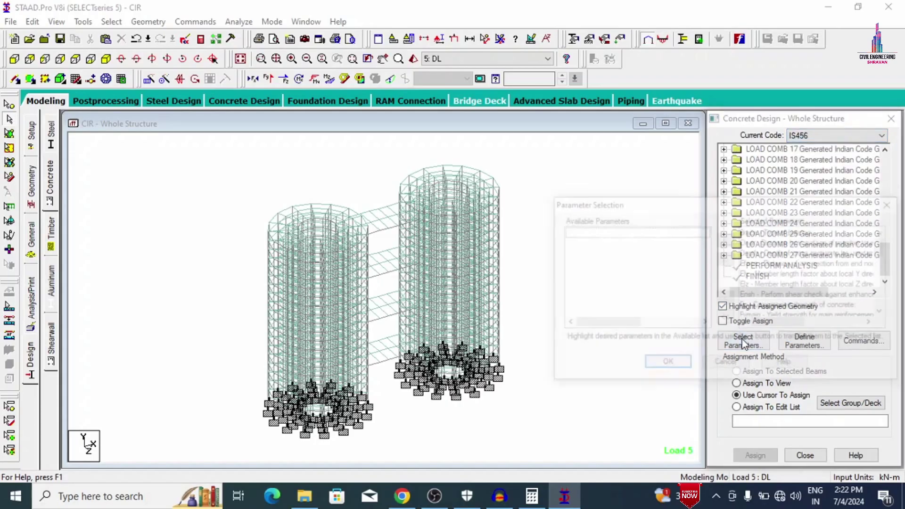
{"action": "left_click", "coordinate": [726, 317]}
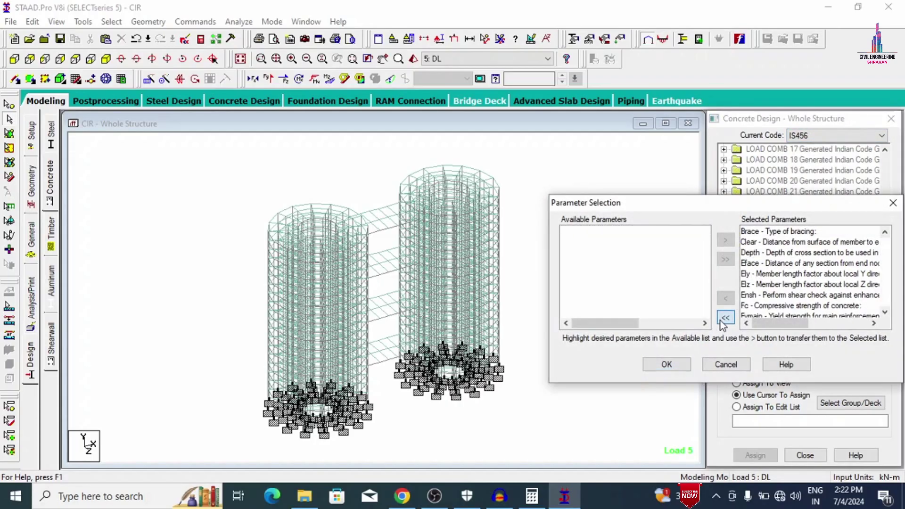
{"action": "double_click", "coordinate": [634, 307]}
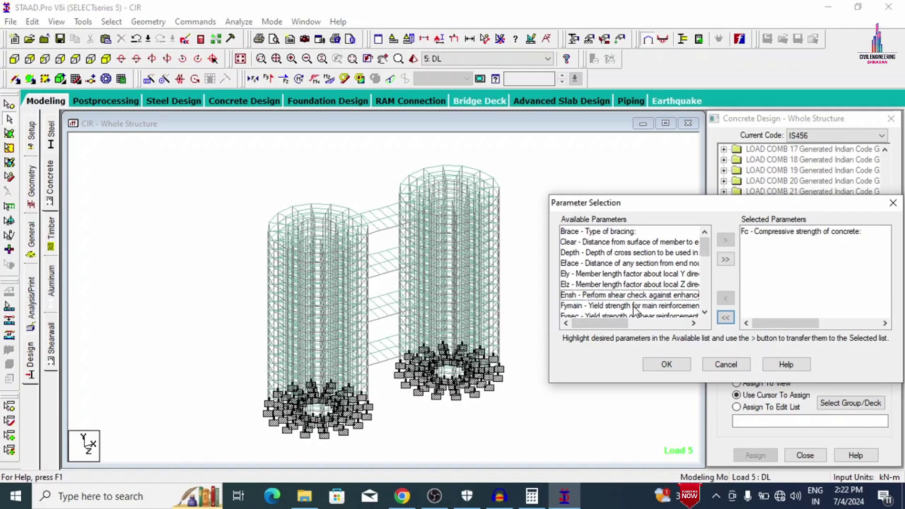
{"action": "double_click", "coordinate": [633, 306]}
{"action": "double_click", "coordinate": [634, 306]}
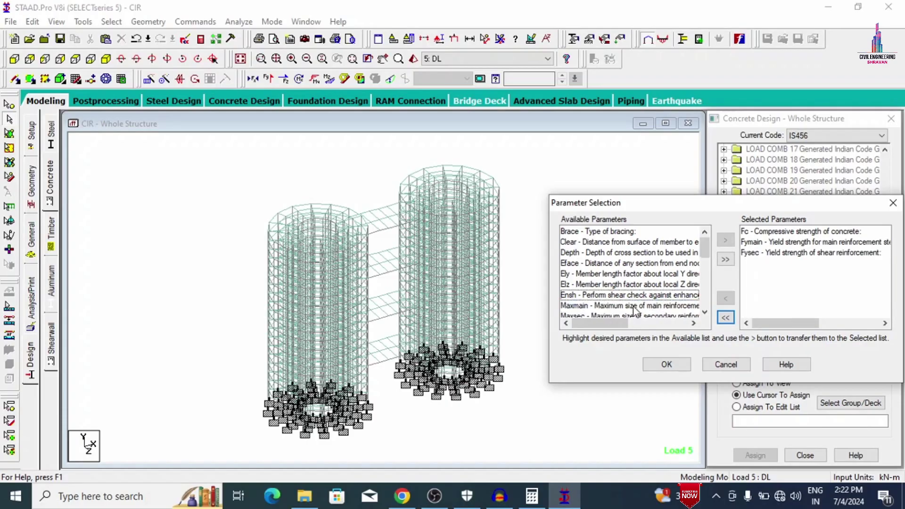
{"action": "double_click", "coordinate": [634, 306]}
{"action": "double_click", "coordinate": [635, 306]}
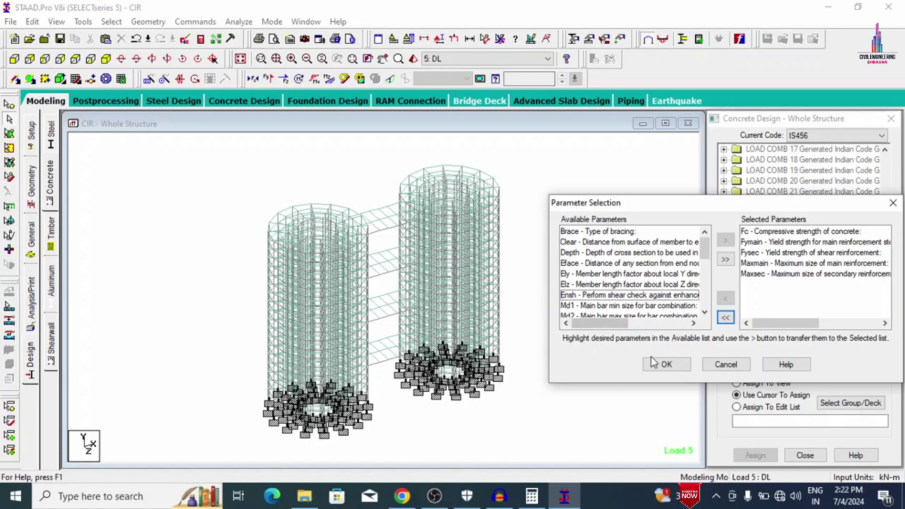
{"action": "left_click", "coordinate": [666, 364]}
- Define the FC parameter with a concrete compressive strength of 40000 kN/m2 and add it to the design
{"action": "left_click", "coordinate": [803, 341]}
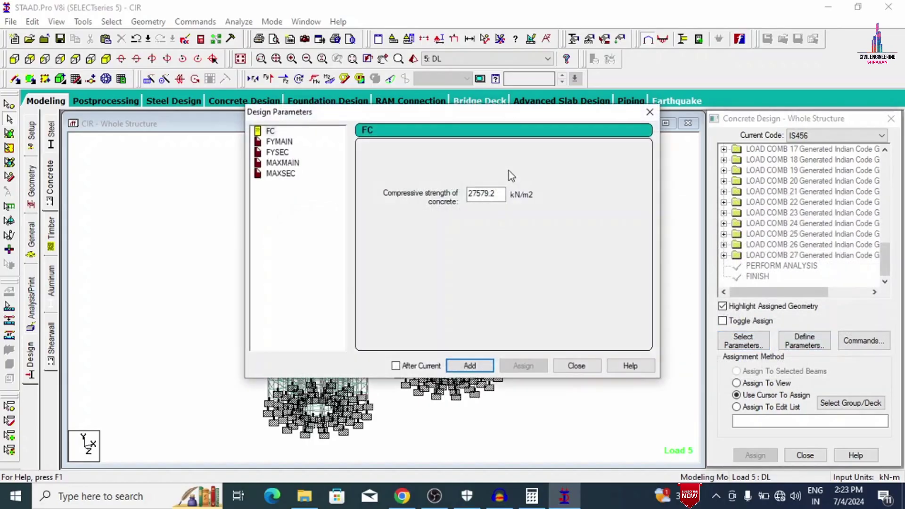
{"action": "type", "text": "4"}
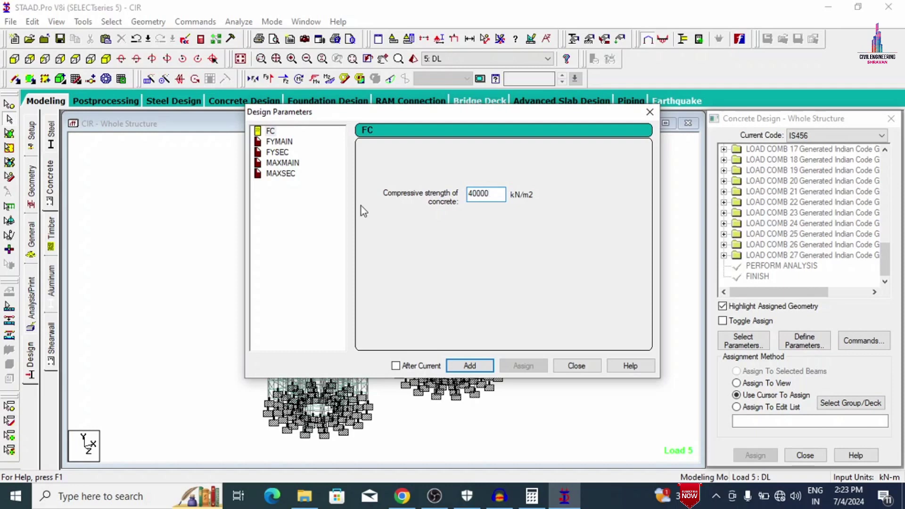
{"action": "type", "text": "0000"}
{"action": "left_click", "coordinate": [469, 365]}
- Add the FYMAIN parameter with a main reinforcement yield strength of 500000 kN/m2
{"action": "left_click", "coordinate": [279, 142]}
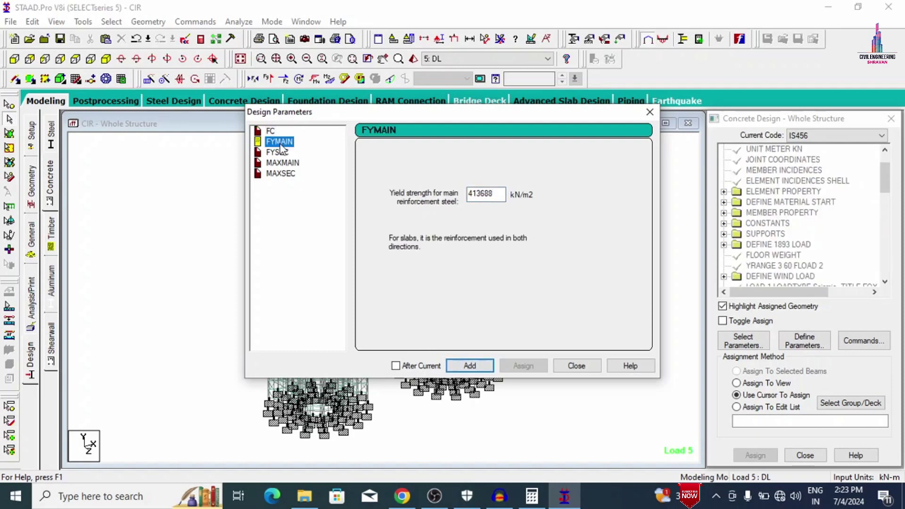
{"action": "key", "text": "Tab"}
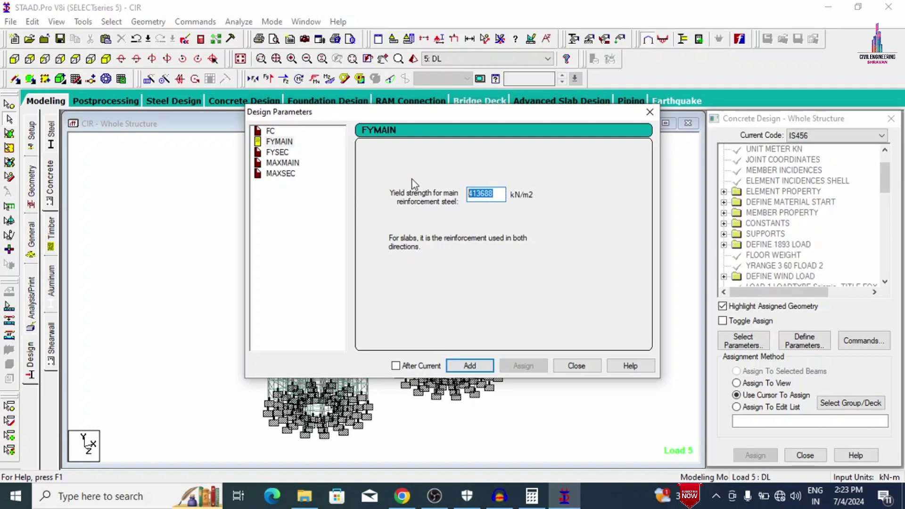
{"action": "type", "text": "6"}
{"action": "type", "text": "00000"}
{"action": "left_click", "coordinate": [468, 366]}
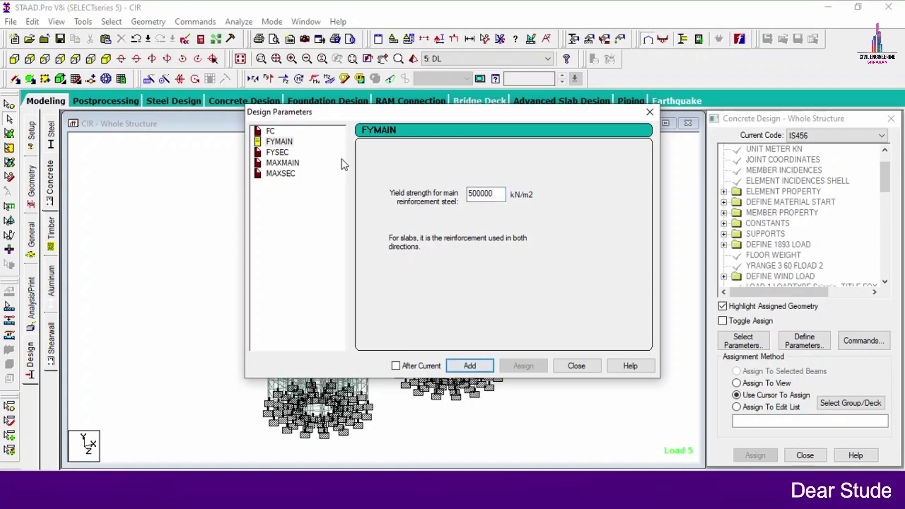
- Add the FYSEC parameter with a shear reinforcement yield strength of 500000 kN/m2
{"action": "left_click", "coordinate": [278, 152]}
{"action": "left_click_drag", "start_coordinate": [495, 194], "coordinate": [373, 194]}
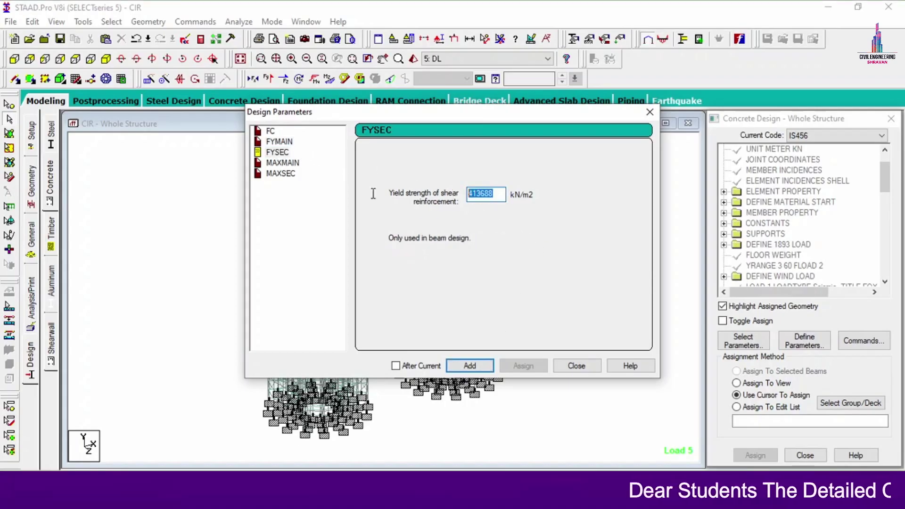
{"action": "type", "text": "500000"}
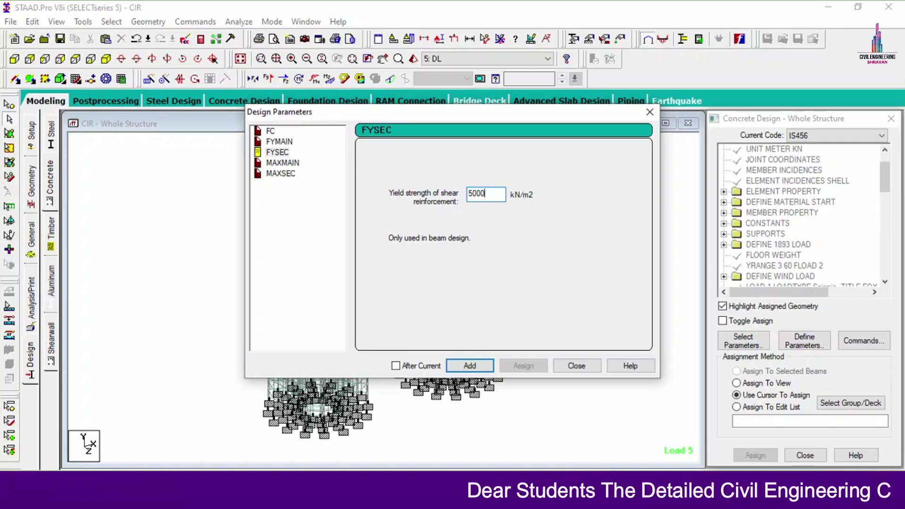
{"action": "left_click", "coordinate": [469, 366]}
- Add maximum reinforcement sizes of 20 mm for main bars (MAXMAIN) and 12 mm for secondary bars (MAXSEC)
{"action": "left_click", "coordinate": [282, 163]}
{"action": "left_click", "coordinate": [367, 220]}
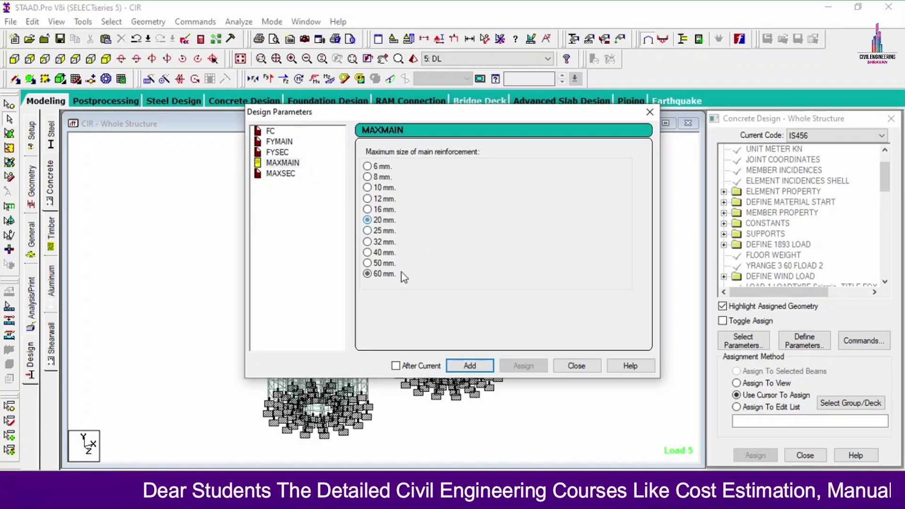
{"action": "left_click", "coordinate": [476, 365]}
{"action": "left_click", "coordinate": [281, 173]}
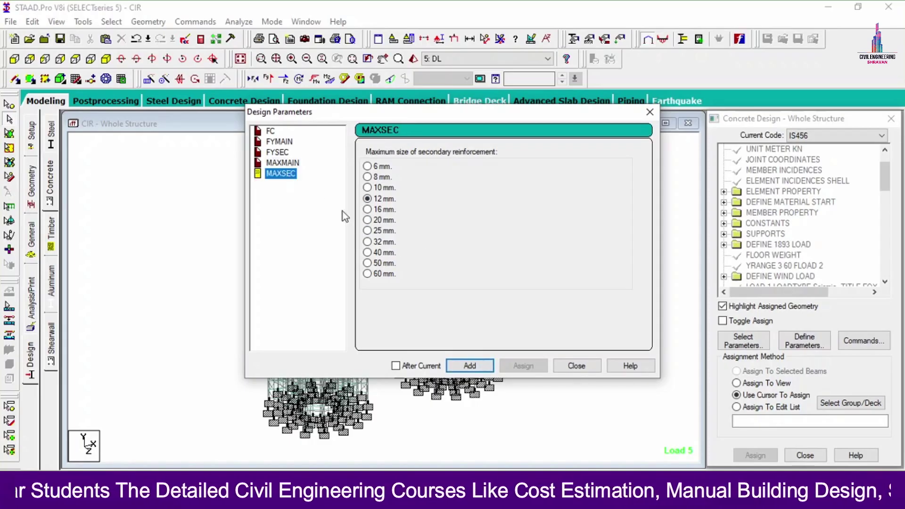
{"action": "left_click", "coordinate": [367, 198]}
{"action": "left_click", "coordinate": [472, 366]}
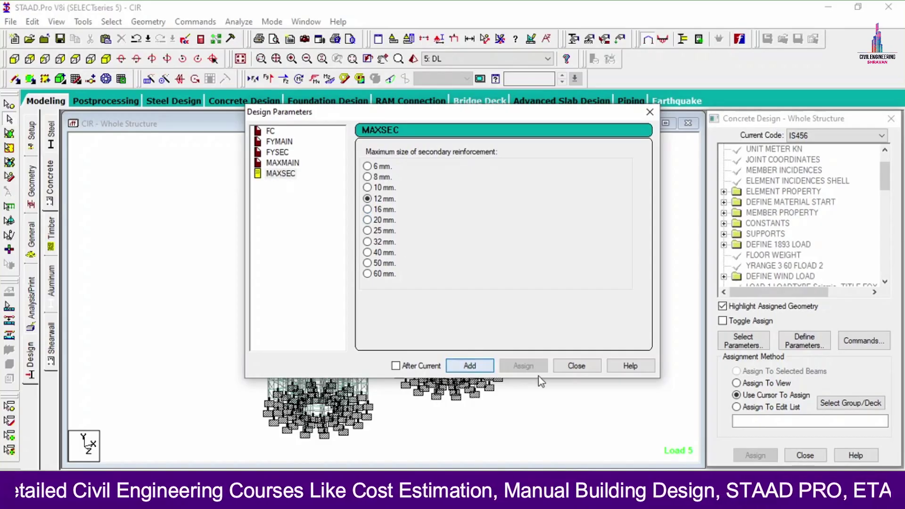
{"action": "left_click", "coordinate": [575, 367]}
- Add the DESIGN BEAM and DESIGN COLUMN commands to the concrete design
{"action": "left_click", "coordinate": [860, 341]}
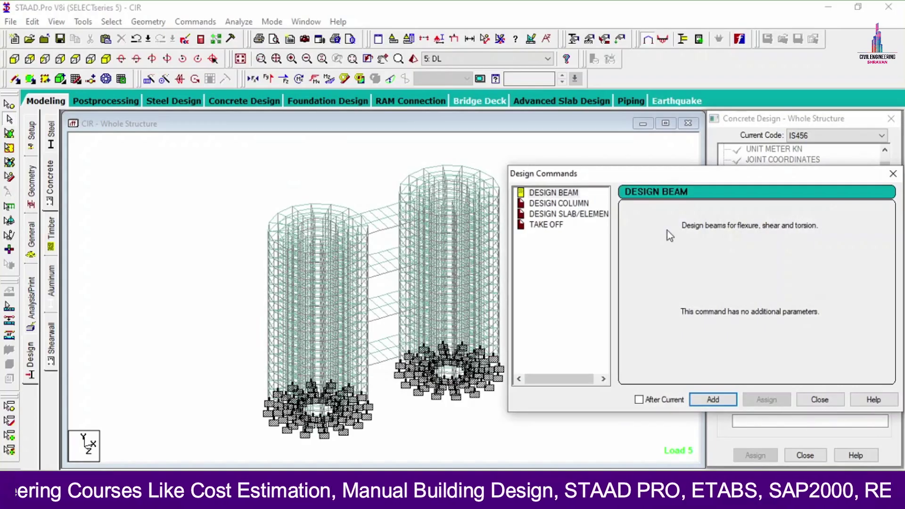
{"action": "left_click", "coordinate": [534, 194]}
{"action": "left_click", "coordinate": [718, 396]}
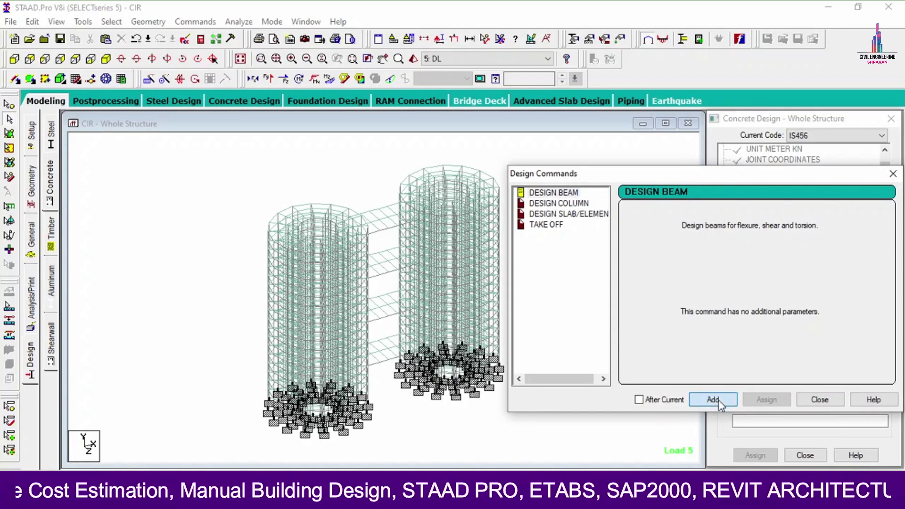
{"action": "left_click", "coordinate": [575, 205]}
{"action": "left_click", "coordinate": [705, 400]}
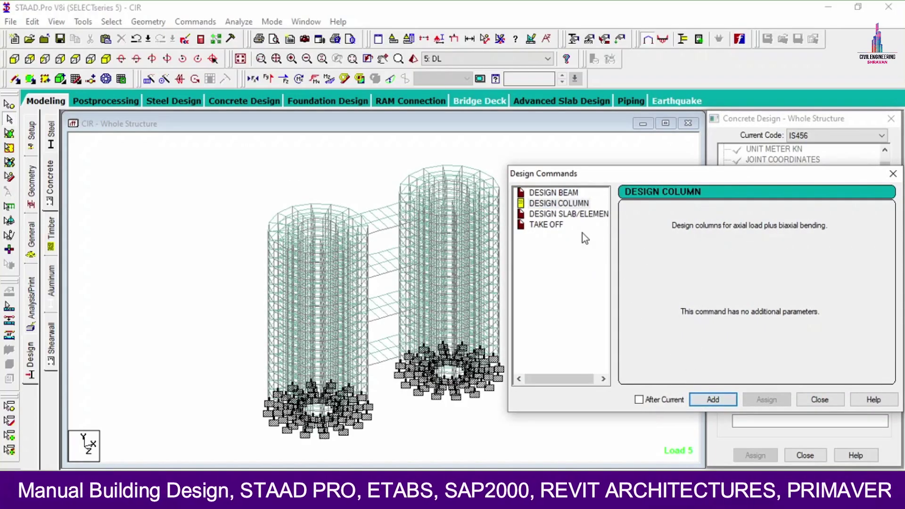
- Add the DESIGN SLAB/ELEMENT and TAKE OFF commands to the concrete design
{"action": "left_click", "coordinate": [569, 214]}
{"action": "left_click", "coordinate": [728, 401]}
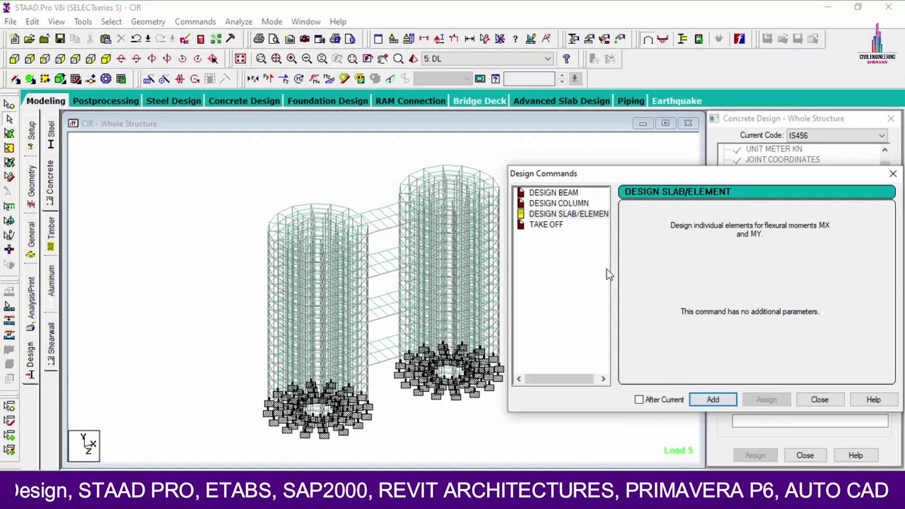
{"action": "left_click", "coordinate": [547, 224]}
{"action": "left_click", "coordinate": [715, 399]}
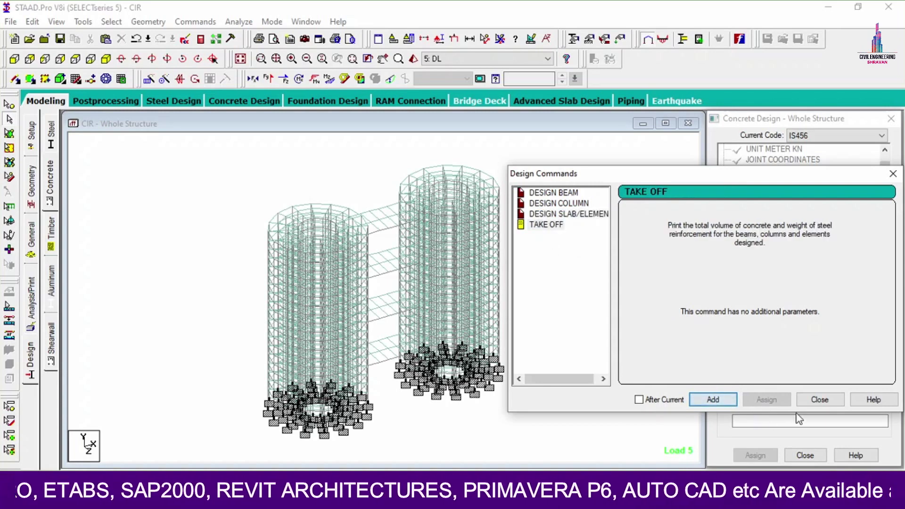
{"action": "left_click", "coordinate": [819, 399]}
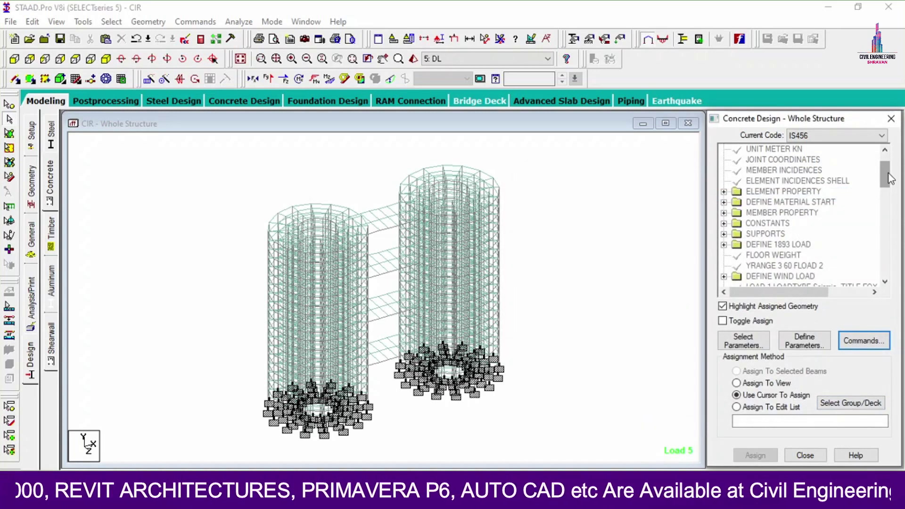
- Assign the FC 40000 parameter to all members and plates in the view
{"action": "left_click_drag", "start_coordinate": [887, 176], "coordinate": [880, 264]}
{"action": "left_click", "coordinate": [784, 172]}
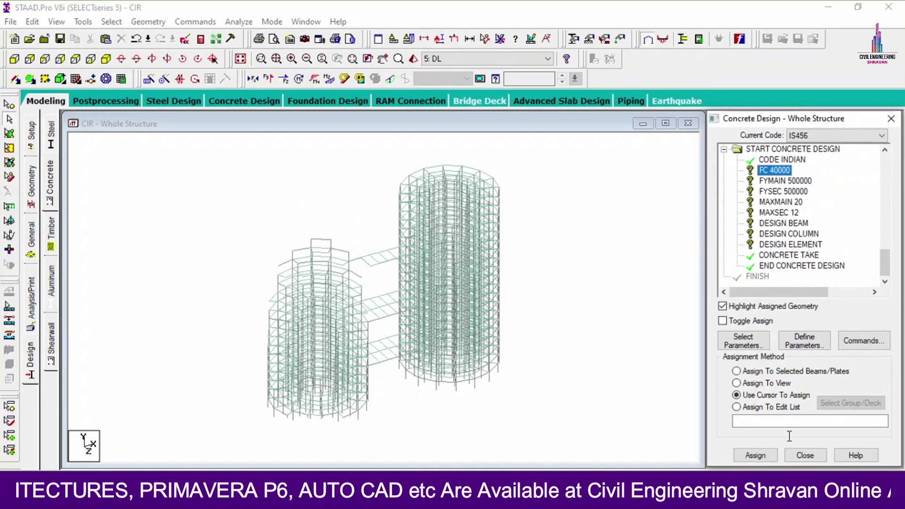
{"action": "left_click", "coordinate": [736, 382]}
{"action": "left_click", "coordinate": [754, 456]}
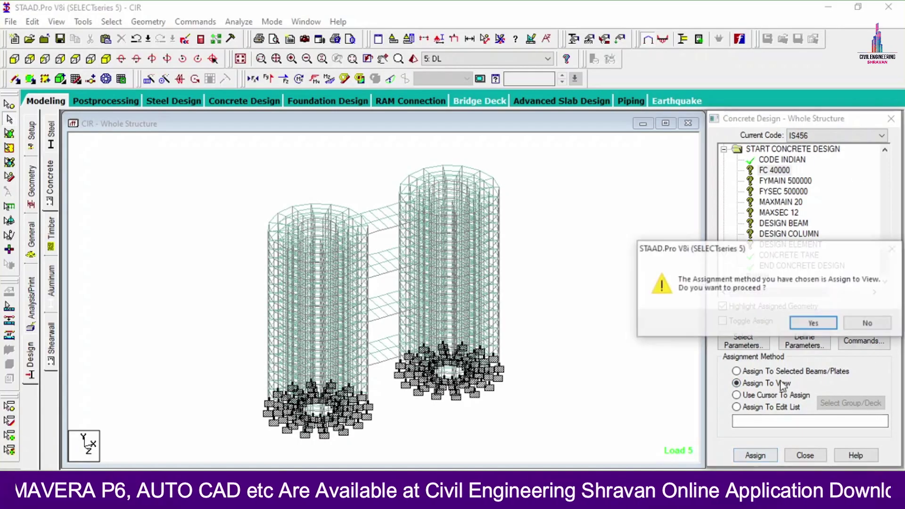
{"action": "left_click", "coordinate": [814, 325]}
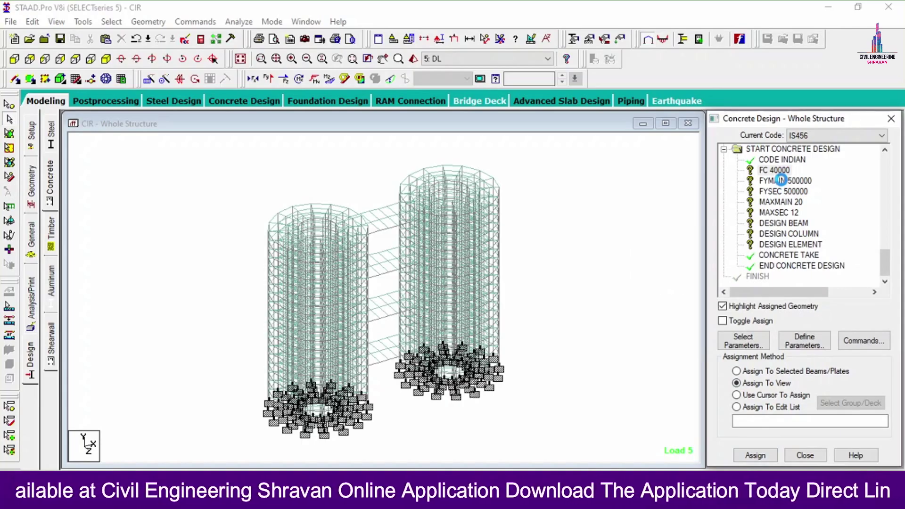
- Assign the FYMAIN 500000 parameter to the entire structure in the view
{"action": "left_click", "coordinate": [780, 181]}
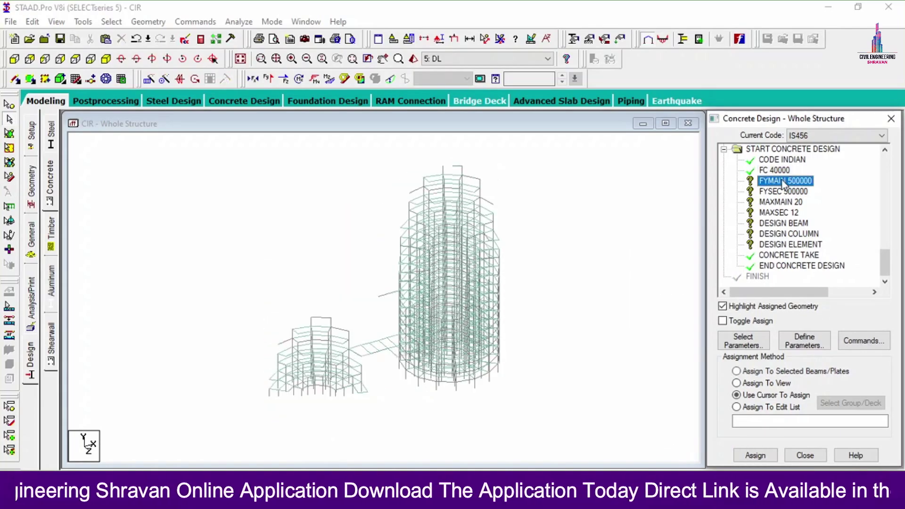
{"action": "left_click", "coordinate": [759, 383]}
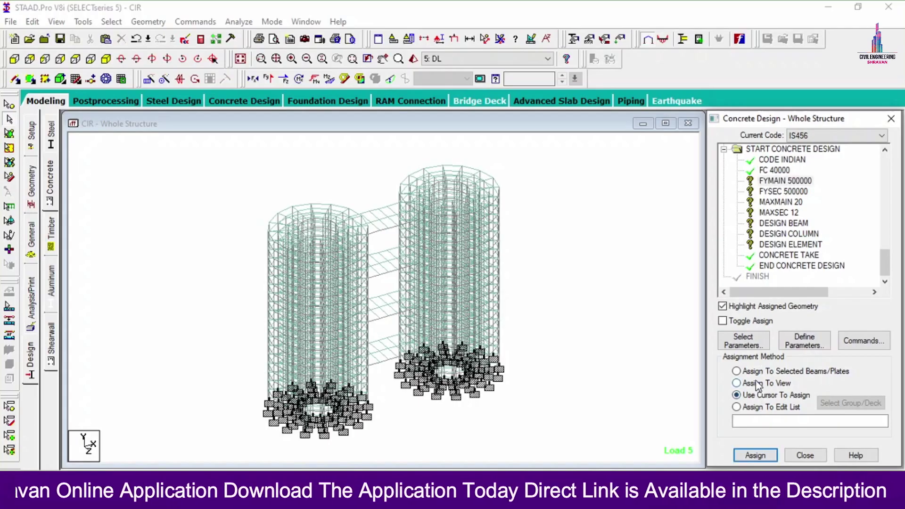
{"action": "left_click", "coordinate": [755, 456]}
{"action": "left_click", "coordinate": [807, 322]}
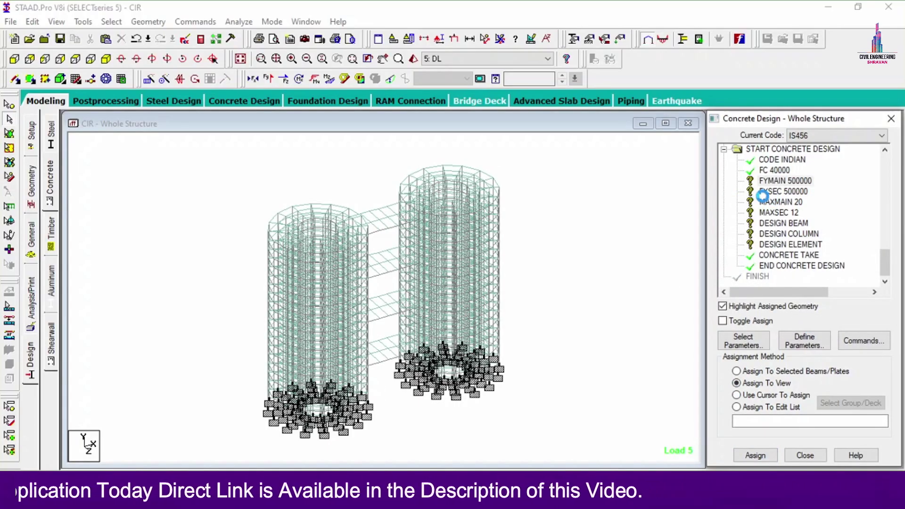
- Assign the FYSEC 500000 parameter to all beams in the view
{"action": "left_click", "coordinate": [765, 192]}
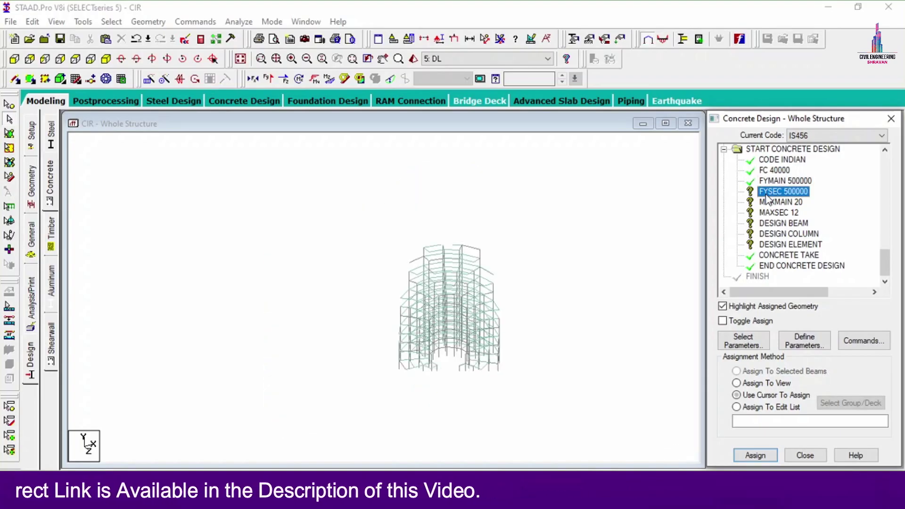
{"action": "left_click", "coordinate": [736, 382]}
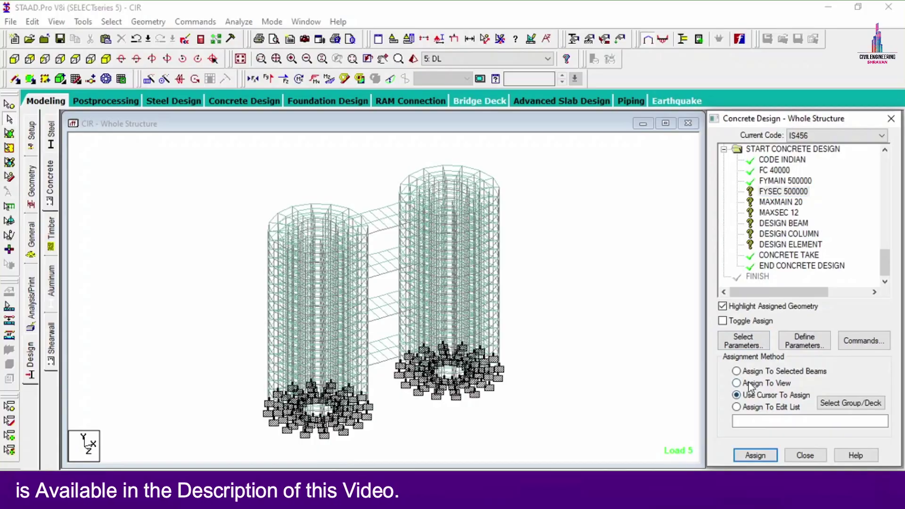
{"action": "left_click", "coordinate": [754, 455]}
{"action": "left_click", "coordinate": [813, 323]}
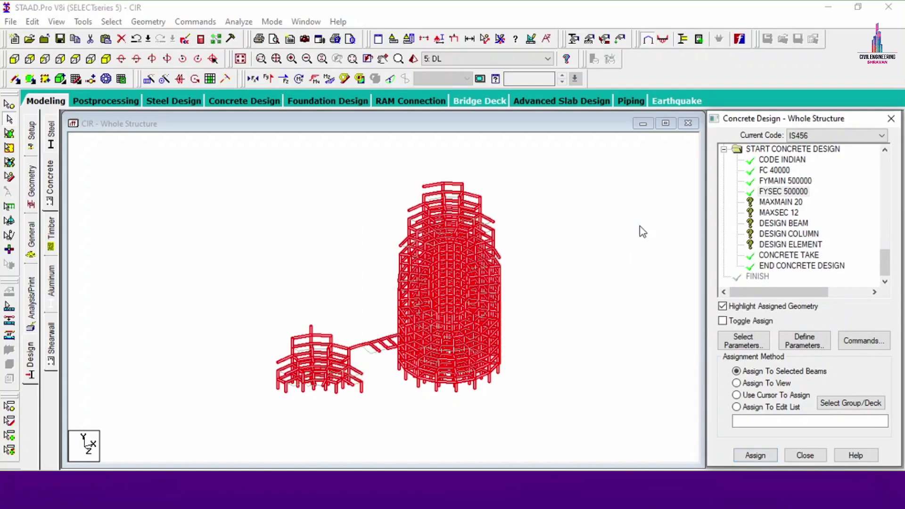
- Assign the MAXMAIN 20 parameter to the whole structure in the view
{"action": "left_click", "coordinate": [777, 203]}
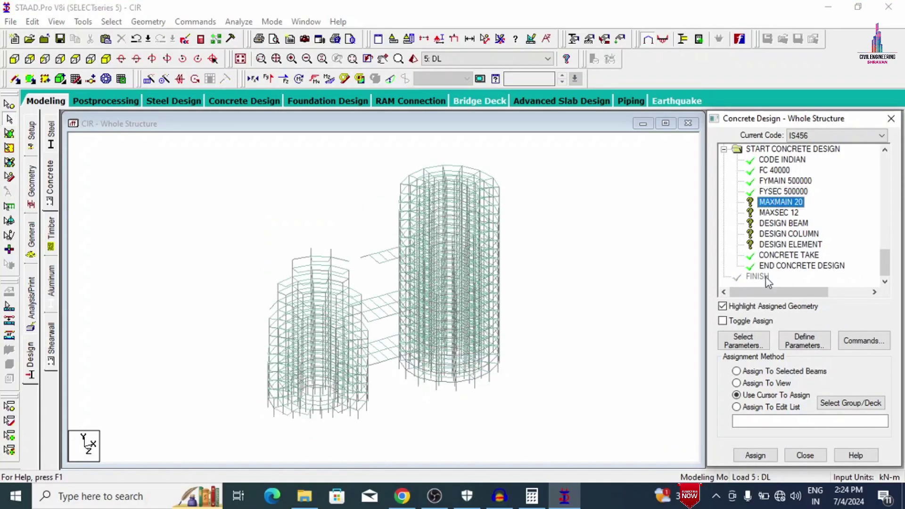
{"action": "left_click", "coordinate": [746, 394]}
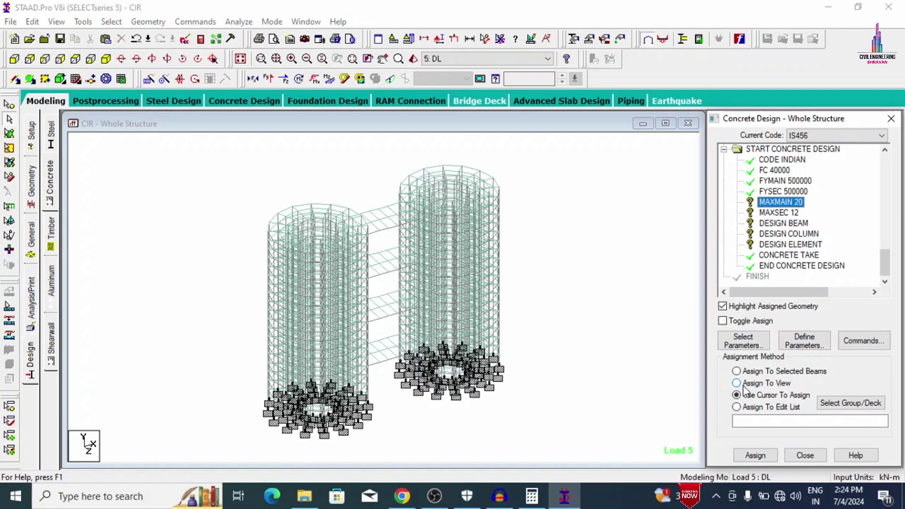
{"action": "left_click", "coordinate": [744, 384]}
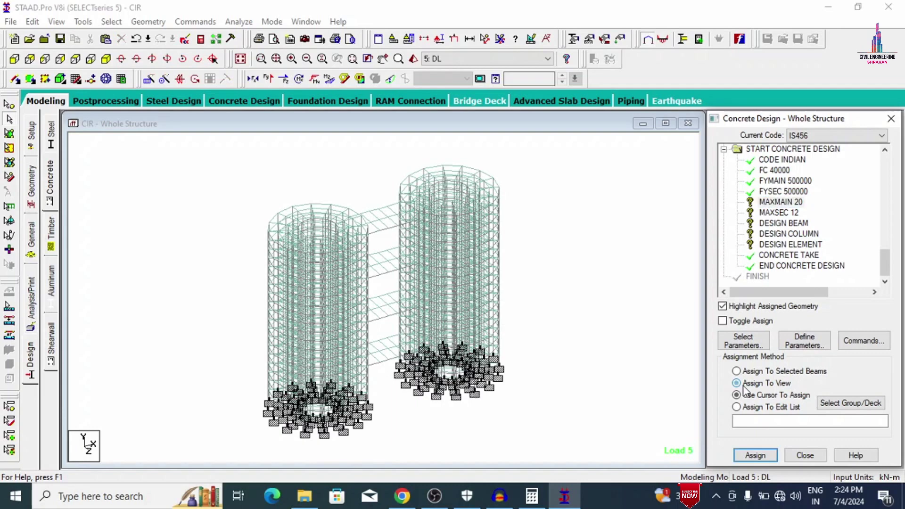
{"action": "left_click", "coordinate": [753, 455]}
{"action": "left_click", "coordinate": [815, 326]}
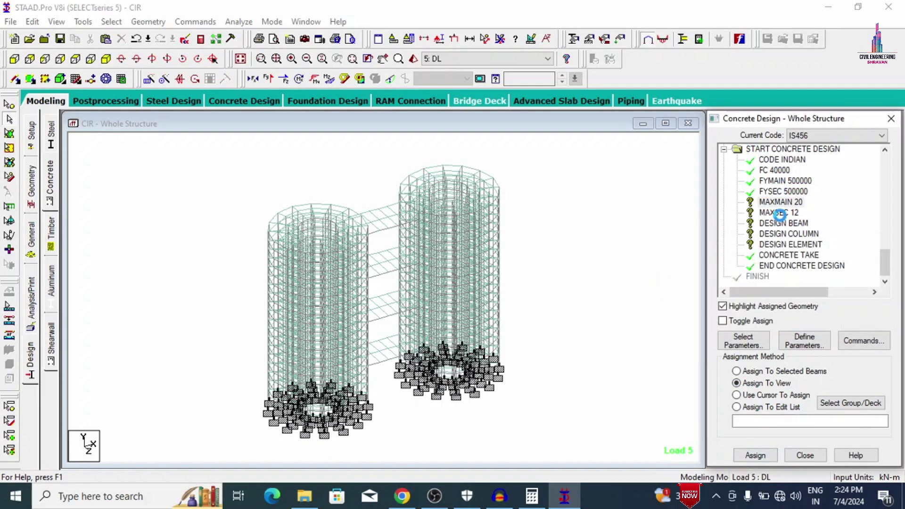
- Assign the MAXSEC 12 parameter to the whole structure in the view
{"action": "left_click", "coordinate": [780, 213]}
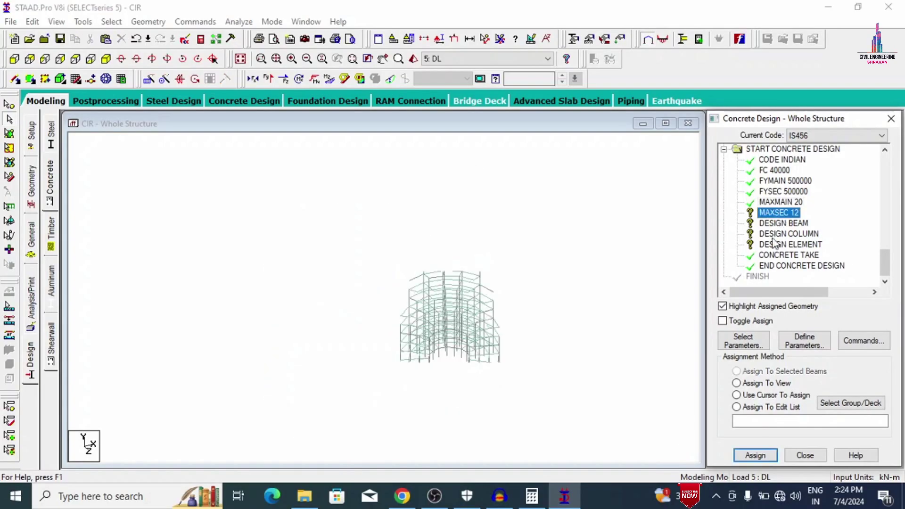
{"action": "left_click", "coordinate": [768, 384]}
{"action": "left_click", "coordinate": [754, 455]}
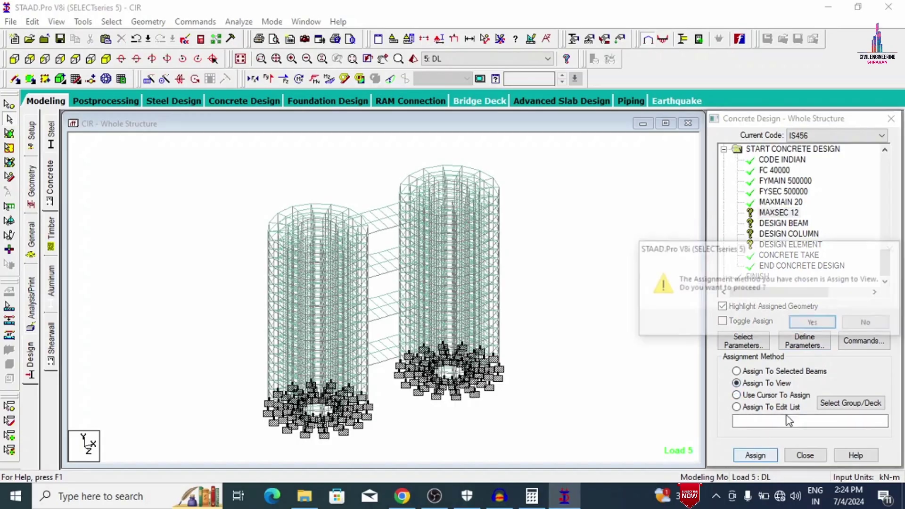
{"action": "left_click", "coordinate": [813, 324]}
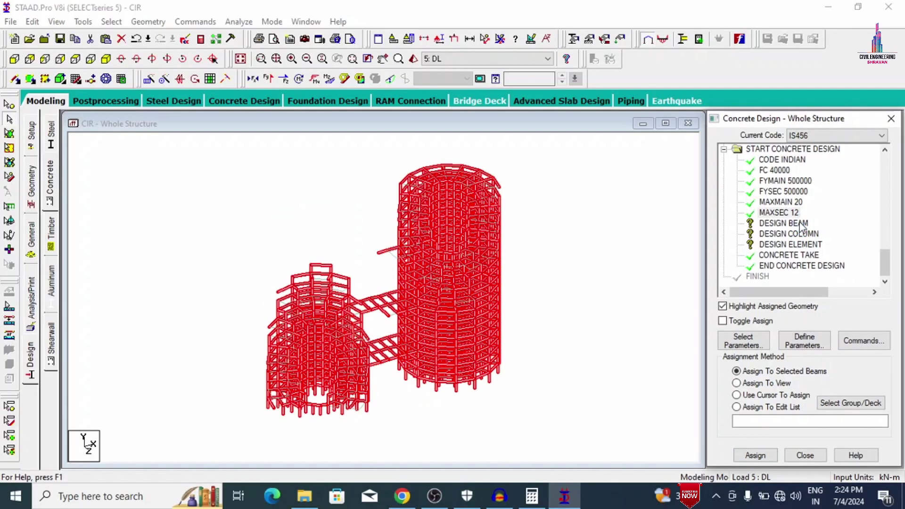
- Assign the DESIGN BEAM command to the horizontal beams of every floor level in both towers and the connecting bridges, selecting them in the front view
{"action": "left_click", "coordinate": [799, 223]}
{"action": "left_click", "coordinate": [16, 80]}
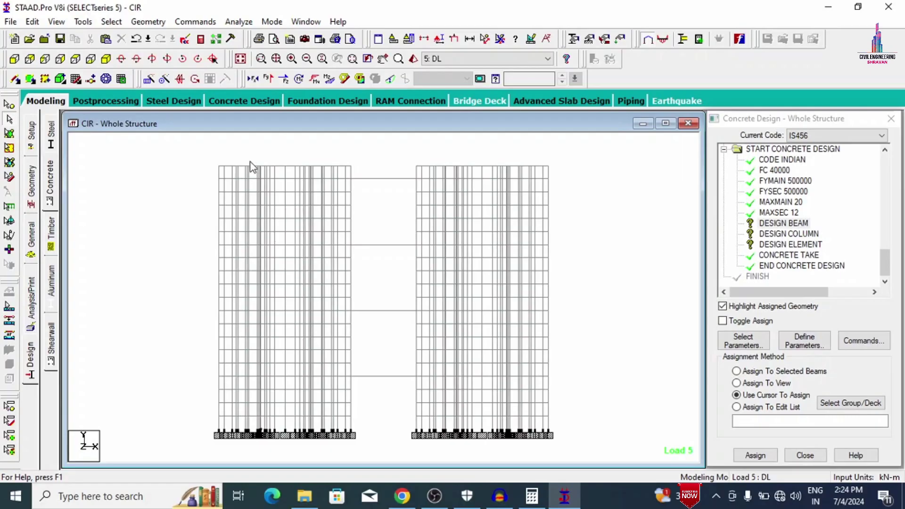
{"action": "left_click_drag", "start_coordinate": [196, 155], "coordinate": [578, 172]}
{"action": "key", "text": "Return"}
{"action": "scroll", "coordinate": [243, 159], "scroll_direction": "up", "scroll_amount": 1}
{"action": "left_click_drag", "start_coordinate": [157, 156], "coordinate": [613, 164], "text": "ctrl"}
{"action": "left_click_drag", "start_coordinate": [157, 191], "coordinate": [158, 216], "text": "ctrl"}
{"action": "left_click_drag", "start_coordinate": [608, 227], "coordinate": [617, 250], "text": "ctrl"}
{"action": "left_click_drag", "start_coordinate": [617, 257], "coordinate": [617, 275], "text": "ctrl"}
{"action": "left_click_drag", "start_coordinate": [618, 294], "coordinate": [150, 302], "text": "ctrl"}
{"action": "left_click_drag", "start_coordinate": [155, 309], "coordinate": [621, 319], "text": "ctrl"}
{"action": "left_click_drag", "start_coordinate": [157, 344], "coordinate": [615, 353], "text": "ctrl"}
{"action": "left_click_drag", "start_coordinate": [615, 361], "coordinate": [622, 378], "text": "ctrl"}
{"action": "left_click_drag", "start_coordinate": [622, 396], "coordinate": [152, 404], "text": "ctrl"}
{"action": "scroll", "coordinate": [538, 288], "scroll_direction": "down", "scroll_amount": 1}
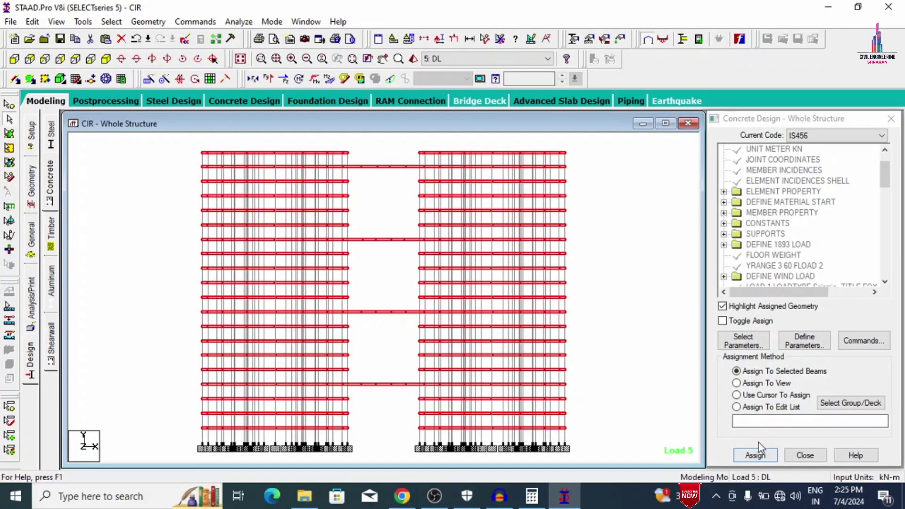
{"action": "left_click", "coordinate": [754, 455]}
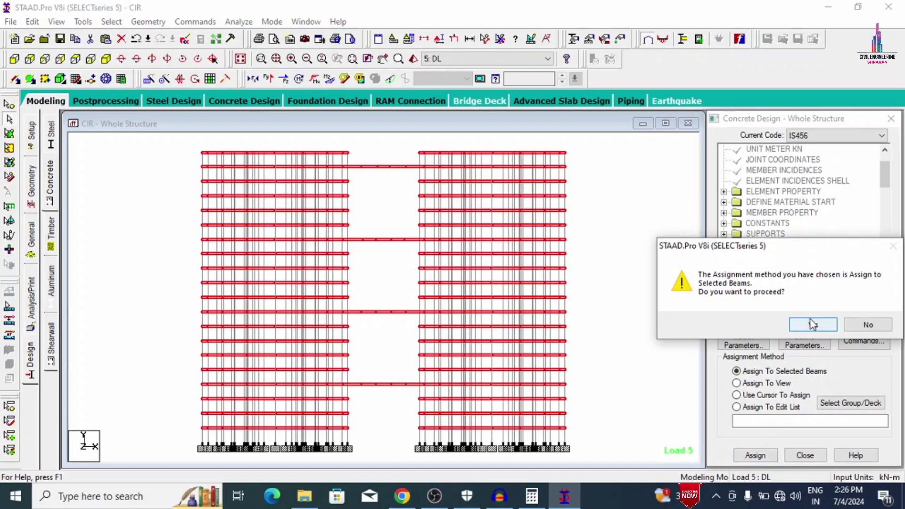
{"action": "left_click", "coordinate": [813, 325]}
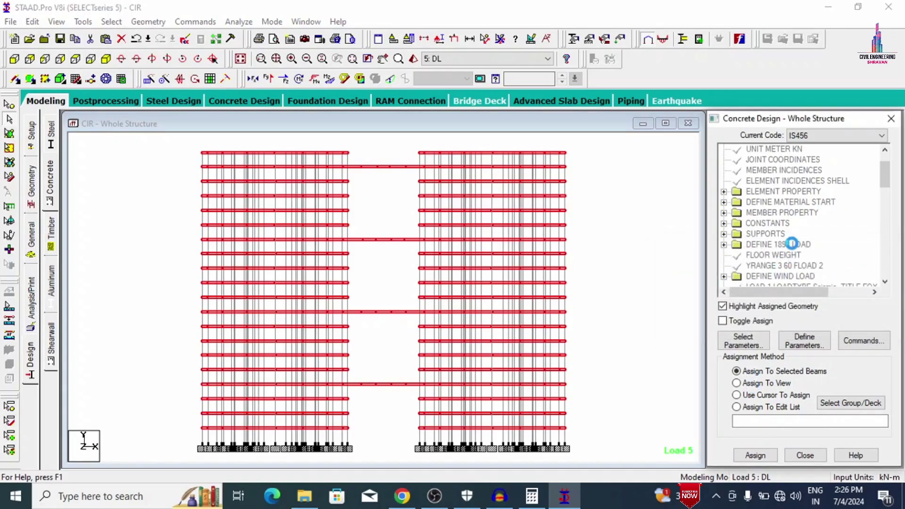
- Assign the DESIGN COLUMN command to all columns by selecting the beams parallel to Y in the isometric view
{"action": "left_click", "coordinate": [792, 244]}
{"action": "scroll", "coordinate": [780, 256], "scroll_direction": "down", "scroll_amount": 1}
{"action": "left_click", "coordinate": [780, 255]}
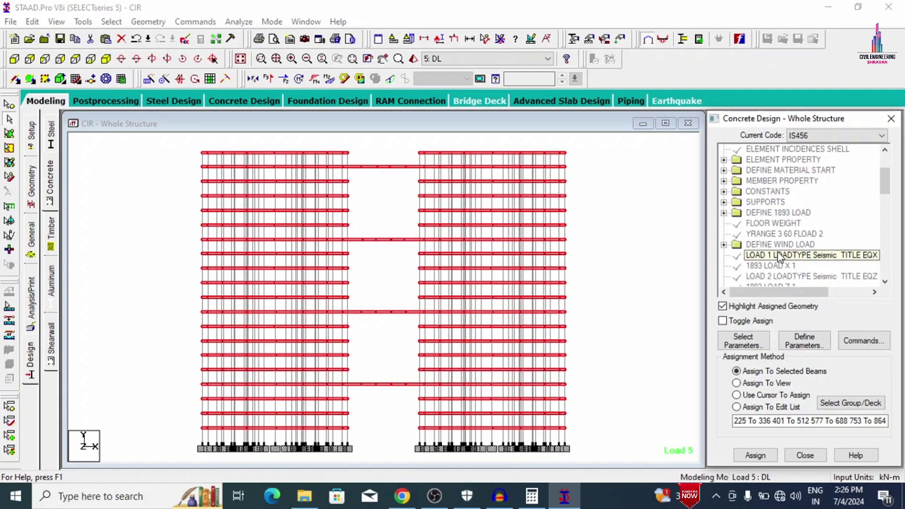
{"action": "scroll", "coordinate": [755, 269], "scroll_direction": "down", "scroll_amount": 4}
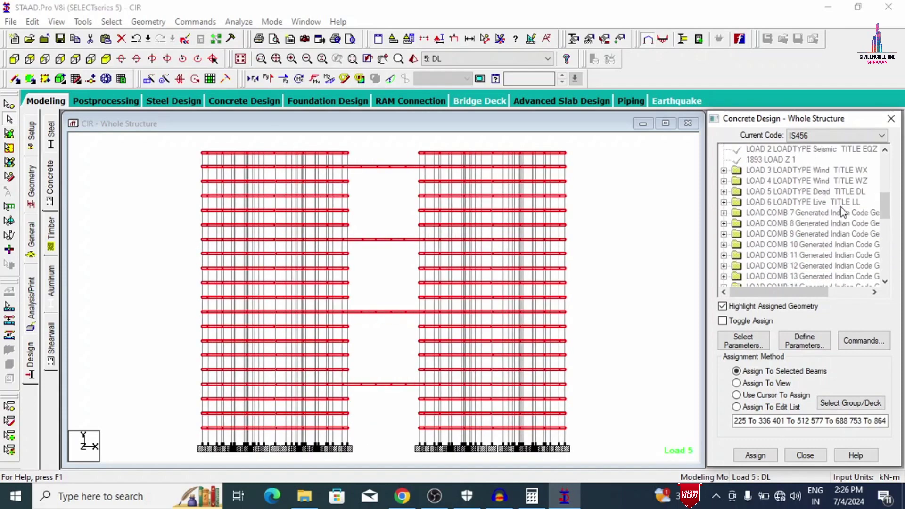
{"action": "left_click_drag", "start_coordinate": [885, 204], "coordinate": [885, 264]}
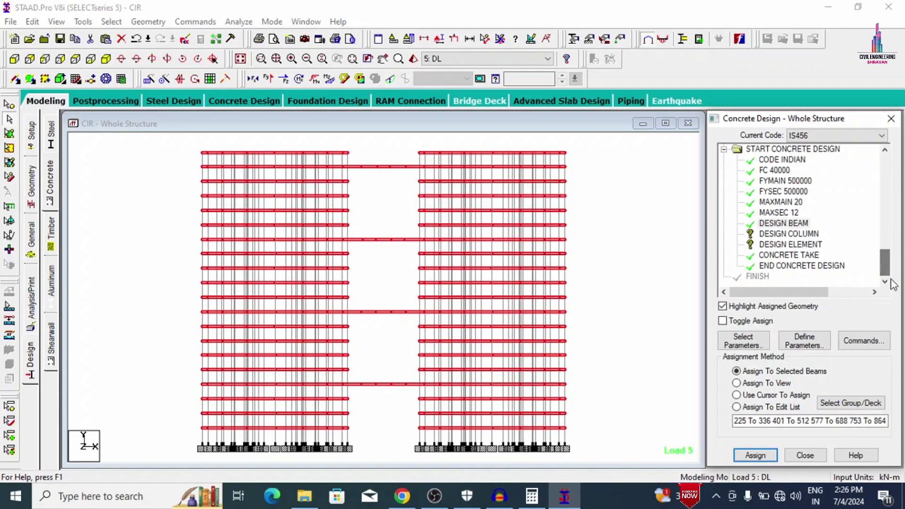
{"action": "left_click", "coordinate": [808, 235]}
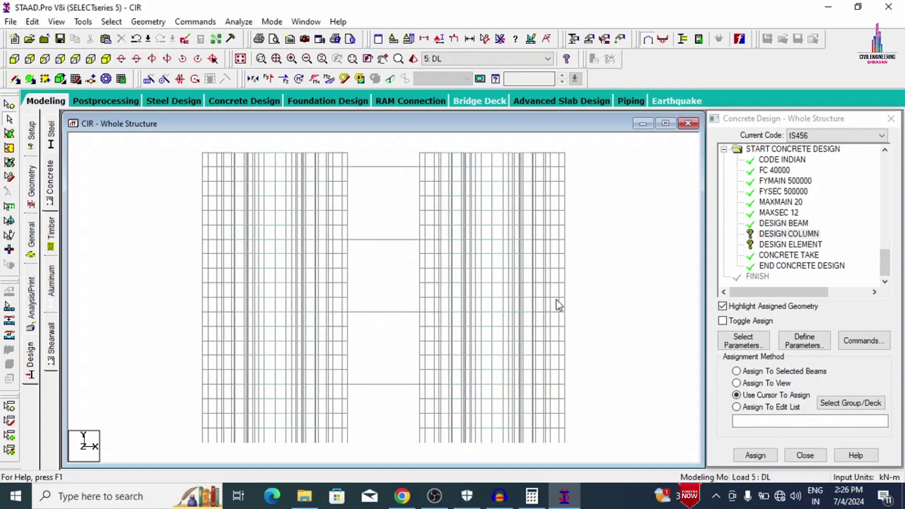
{"action": "left_click", "coordinate": [106, 58]}
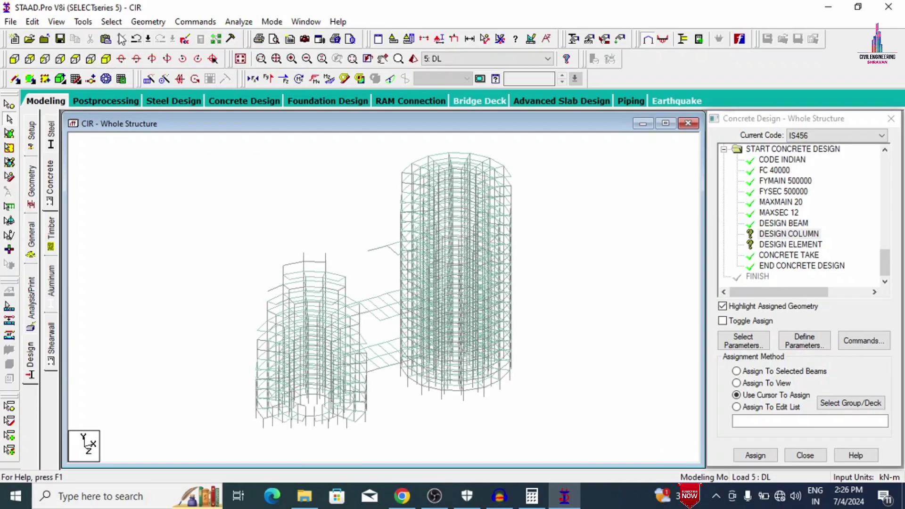
{"action": "left_click", "coordinate": [112, 22]}
{"action": "mouse_move", "coordinate": [245, 258]}
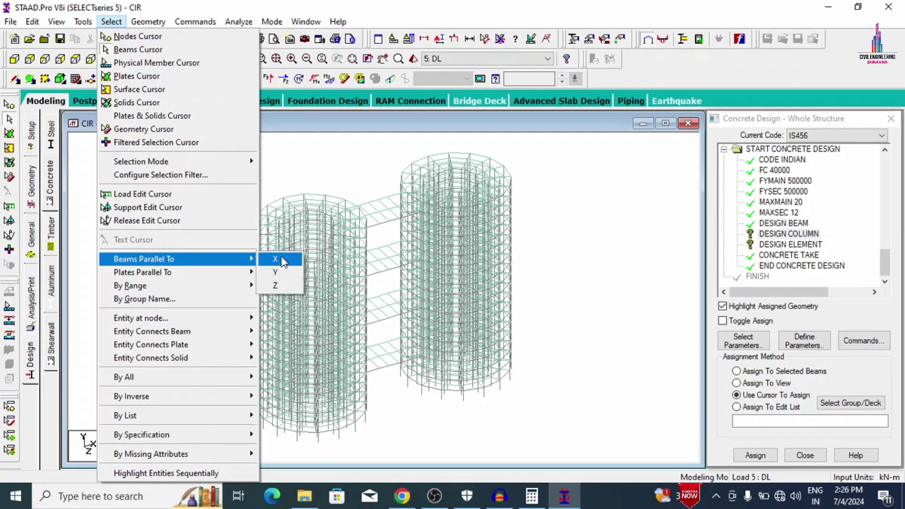
{"action": "left_click", "coordinate": [275, 273]}
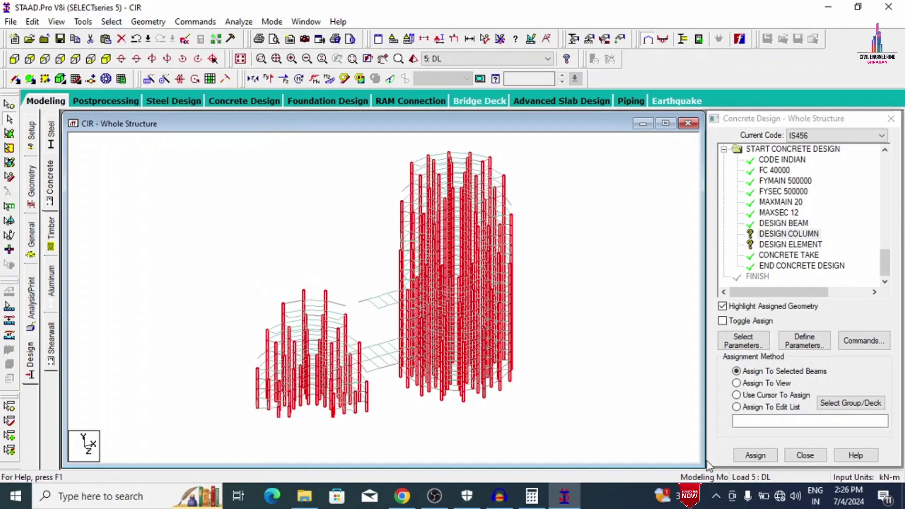
{"action": "left_click", "coordinate": [754, 455]}
{"action": "left_click", "coordinate": [813, 324]}
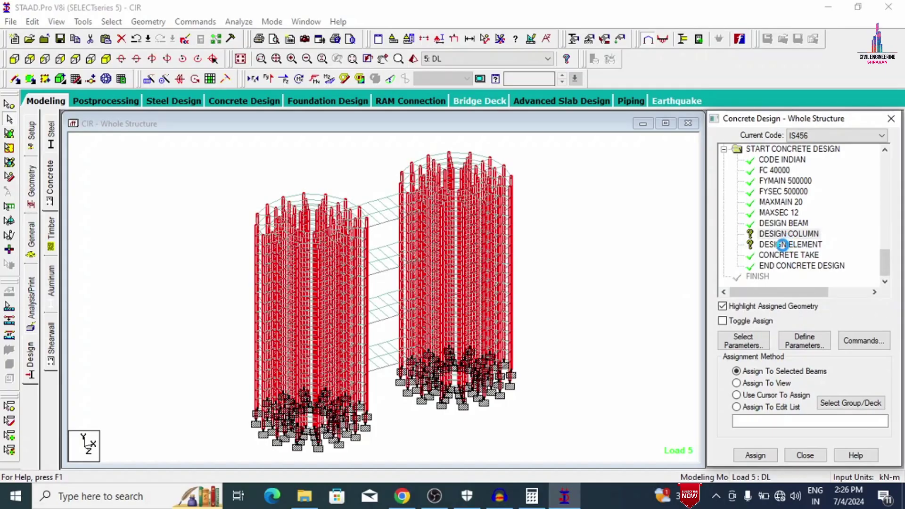
- Assign the DESIGN ELEMENT command to all plates in the view
{"action": "left_click", "coordinate": [788, 245]}
{"action": "left_click", "coordinate": [768, 382]}
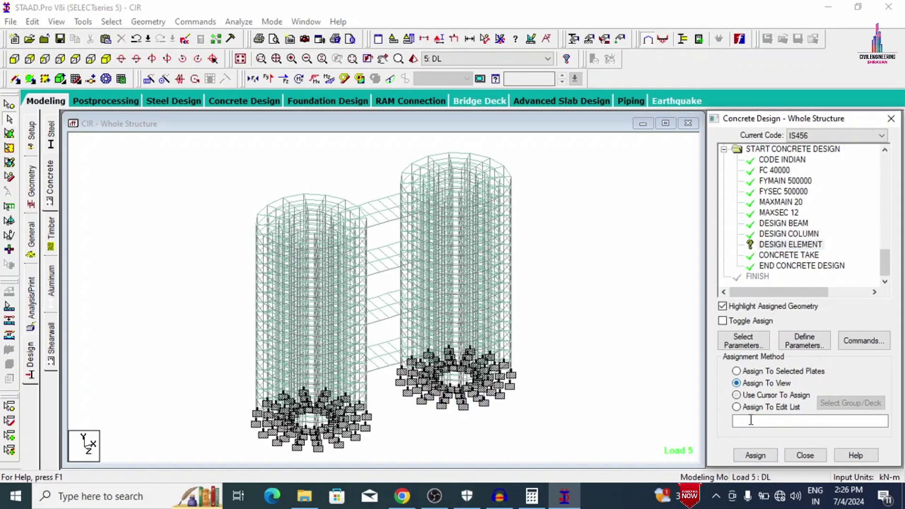
{"action": "left_click", "coordinate": [754, 456]}
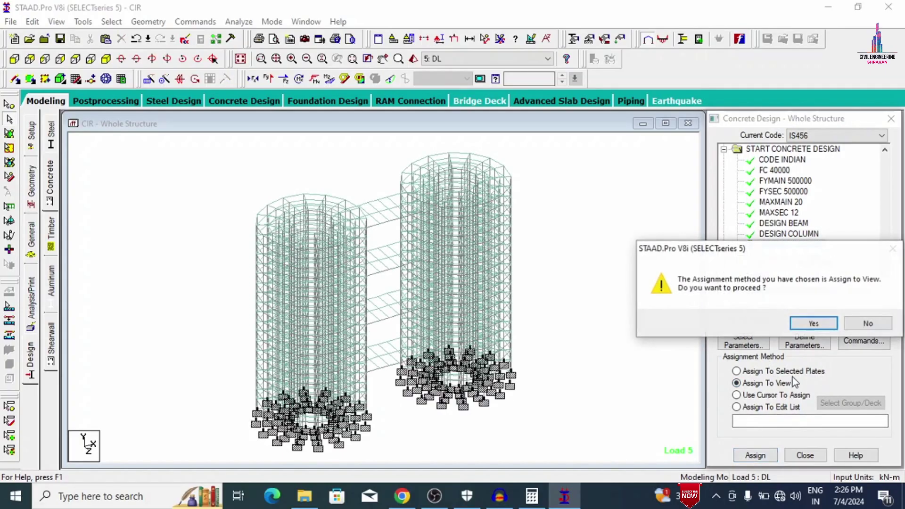
{"action": "left_click", "coordinate": [814, 324]}
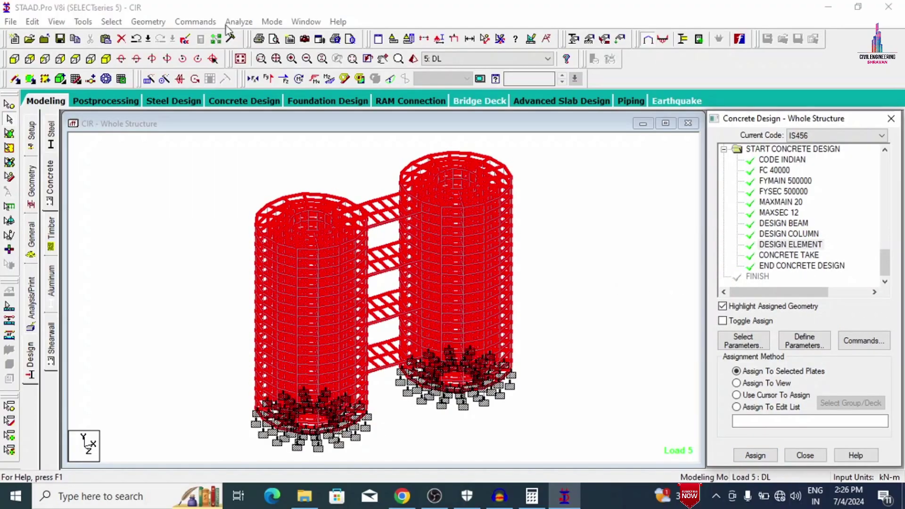
- Run the analysis and concrete design, saving the modified structure over the existing result files
{"action": "left_click", "coordinate": [32, 299]}
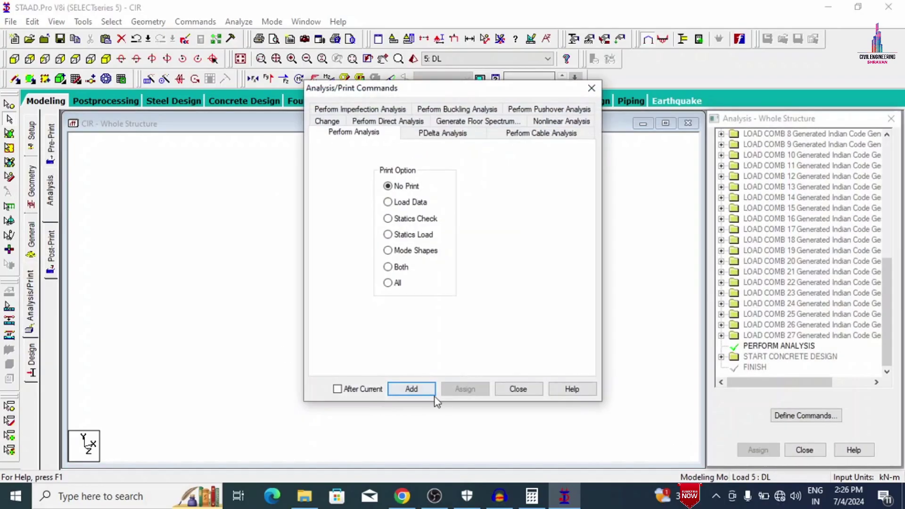
{"action": "left_click", "coordinate": [508, 390]}
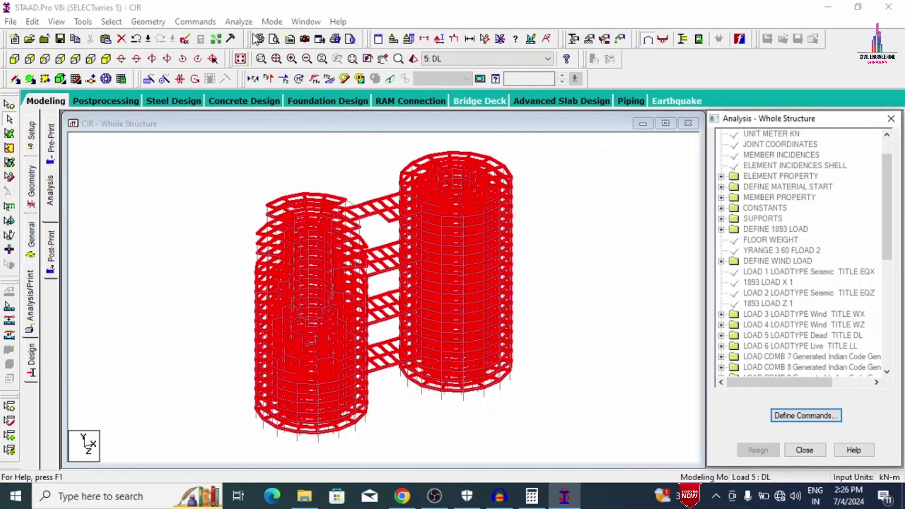
{"action": "left_click", "coordinate": [238, 22]}
{"action": "left_click", "coordinate": [249, 34]}
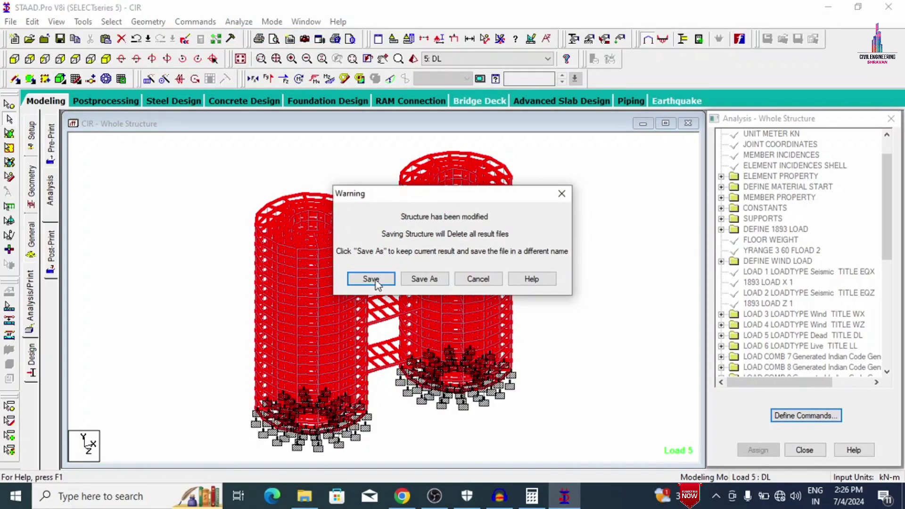
{"action": "left_click", "coordinate": [371, 277]}
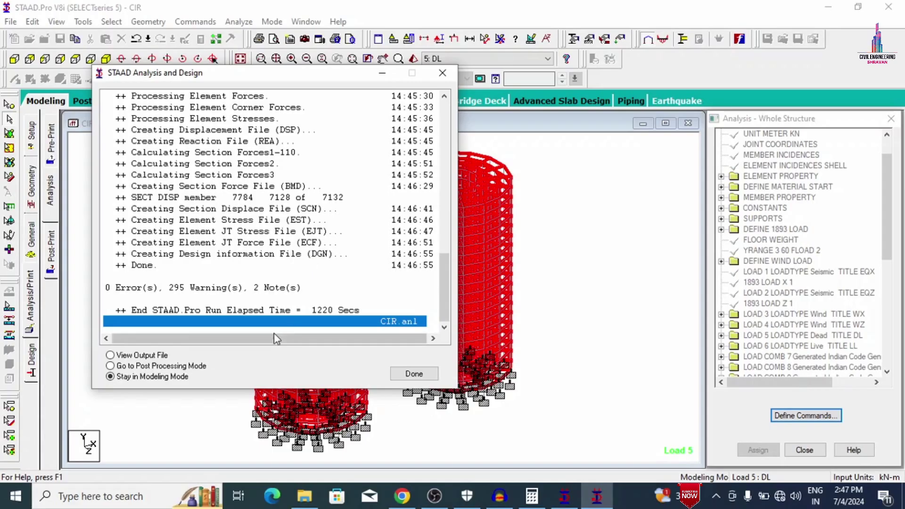
- Finish the run by going to Post Processing Mode and hide the deflected shape on the structure
{"action": "left_click", "coordinate": [145, 357]}
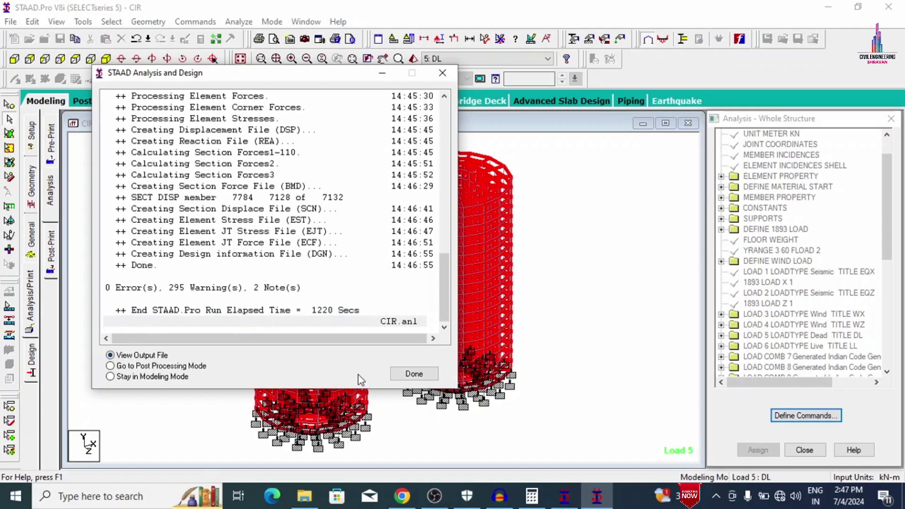
{"action": "left_click", "coordinate": [183, 368]}
{"action": "left_click", "coordinate": [400, 377]}
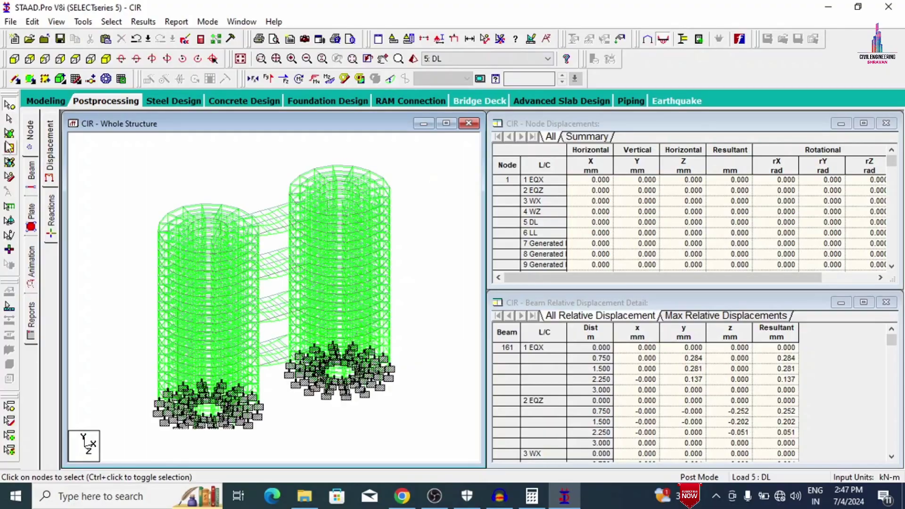
{"action": "left_click", "coordinate": [348, 81]}
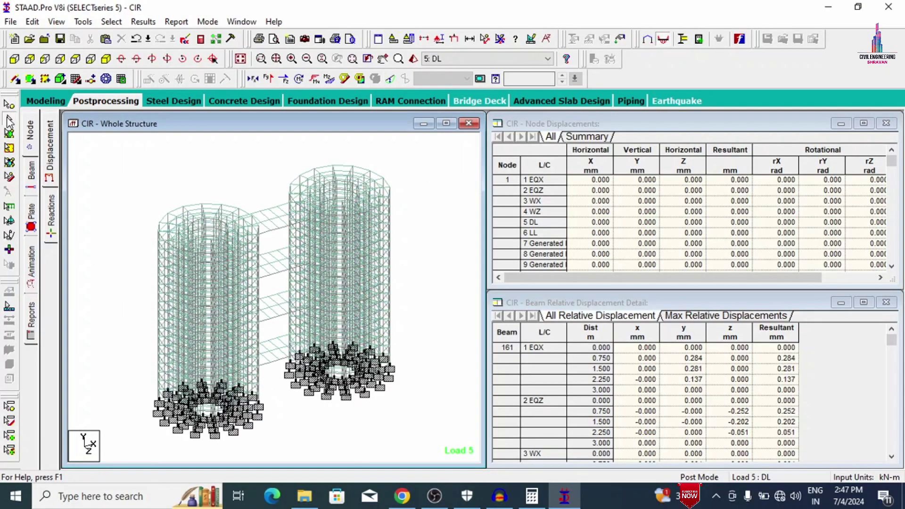
- Review the IS-456 concrete design results of a roof-level perimeter beam on the right-hand tower
{"action": "left_click", "coordinate": [344, 170]}
{"action": "double_click", "coordinate": [345, 170]}
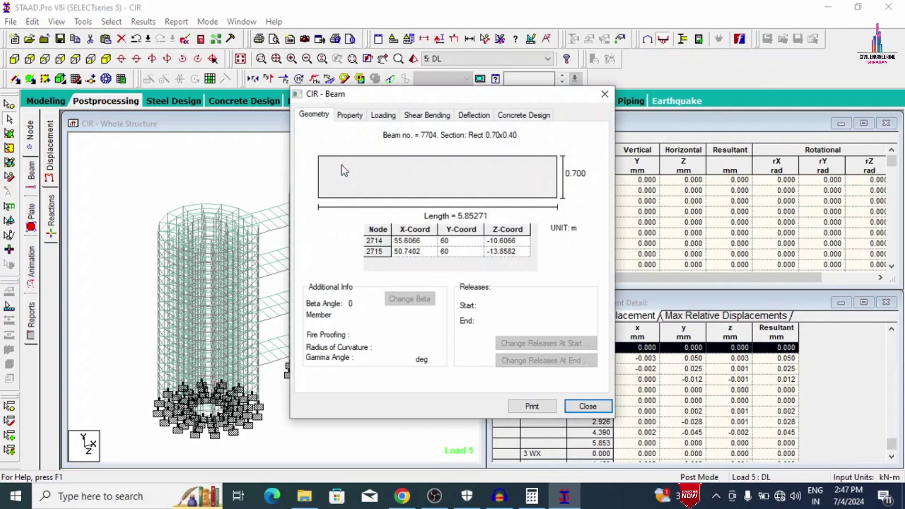
{"action": "left_click", "coordinate": [527, 115]}
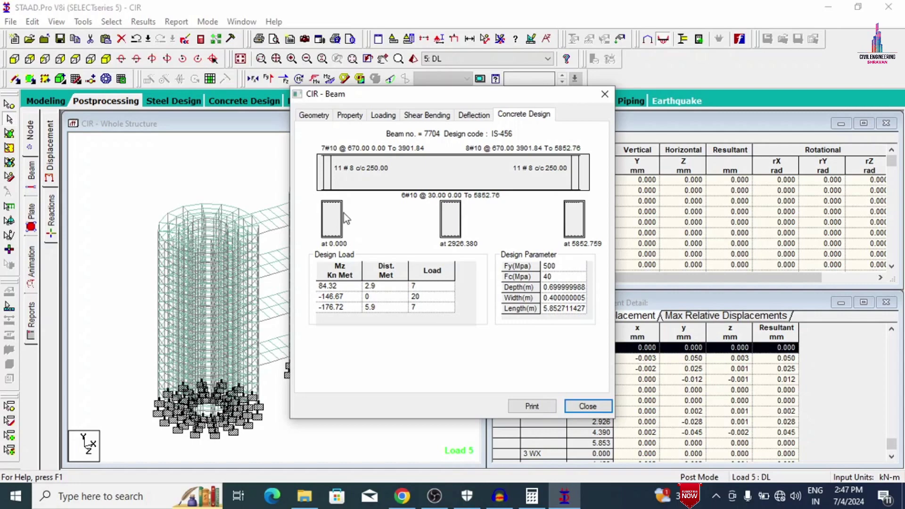
{"action": "left_click", "coordinate": [605, 93]}
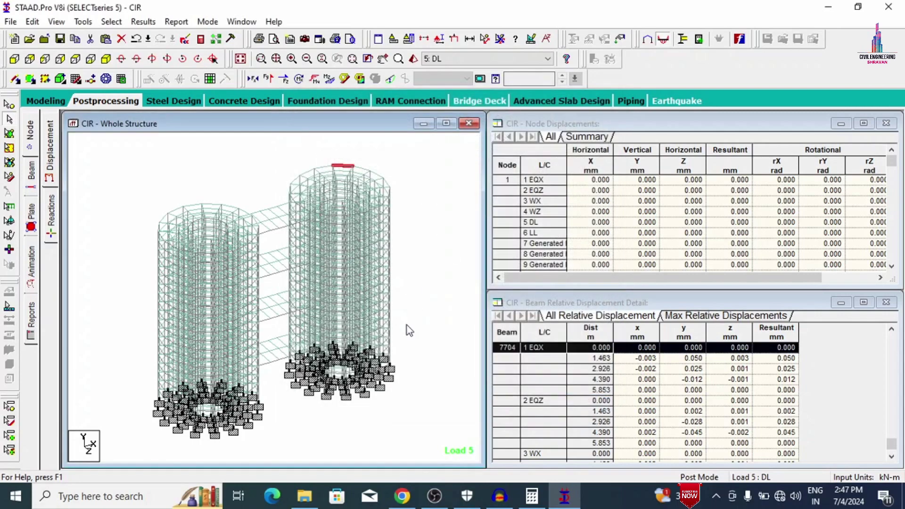
- Review the IS-456 concrete design results of a roof-level perimeter beam on the left-hand tower
{"action": "left_click", "coordinate": [192, 206]}
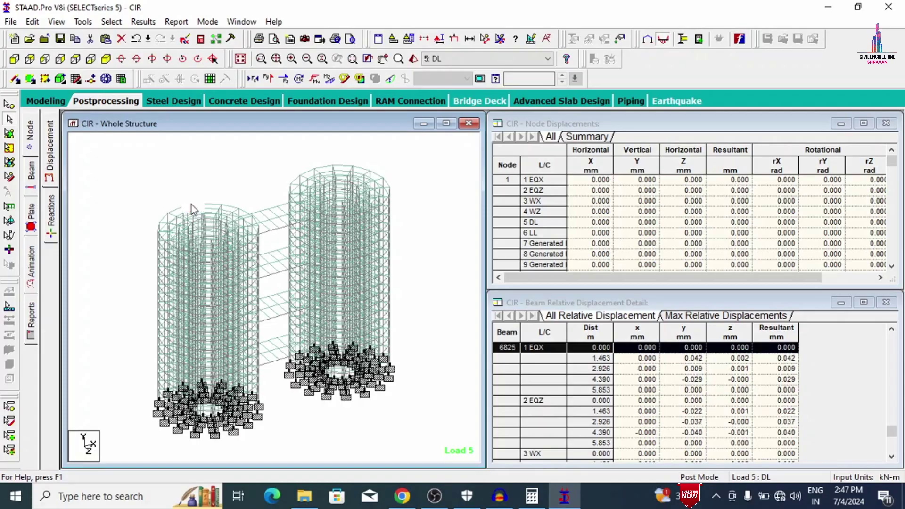
{"action": "double_click", "coordinate": [193, 206]}
{"action": "left_click", "coordinate": [546, 123]}
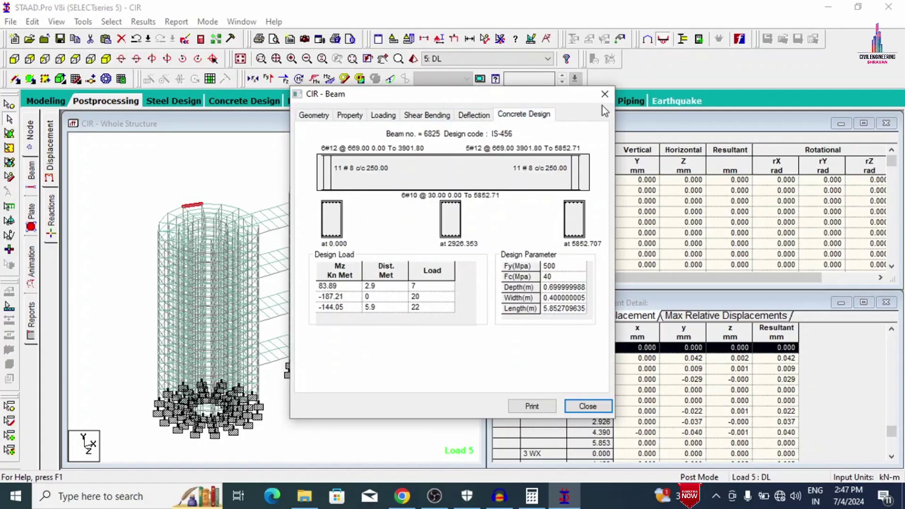
{"action": "left_click", "coordinate": [611, 91]}
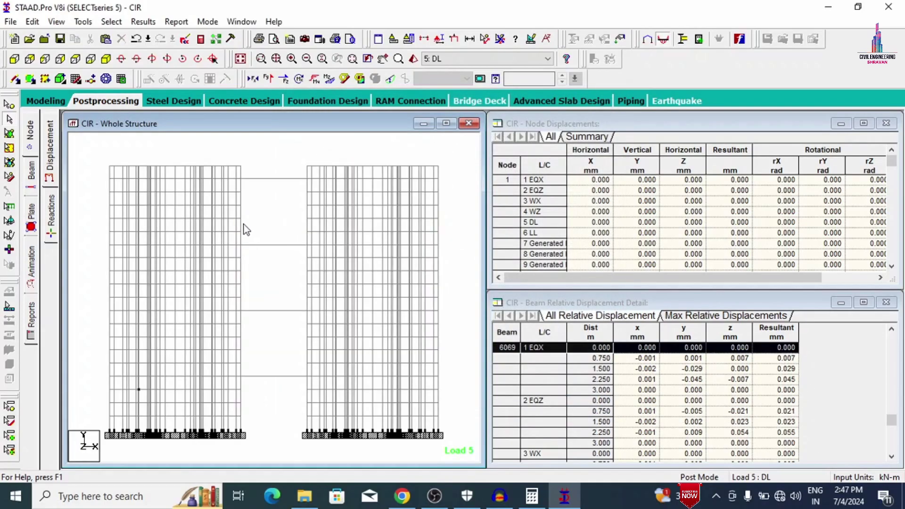
- Review the IS-456 concrete design results of an upper-level perimeter column on the left-hand tower
{"action": "left_click", "coordinate": [241, 225]}
{"action": "double_click", "coordinate": [241, 226]}
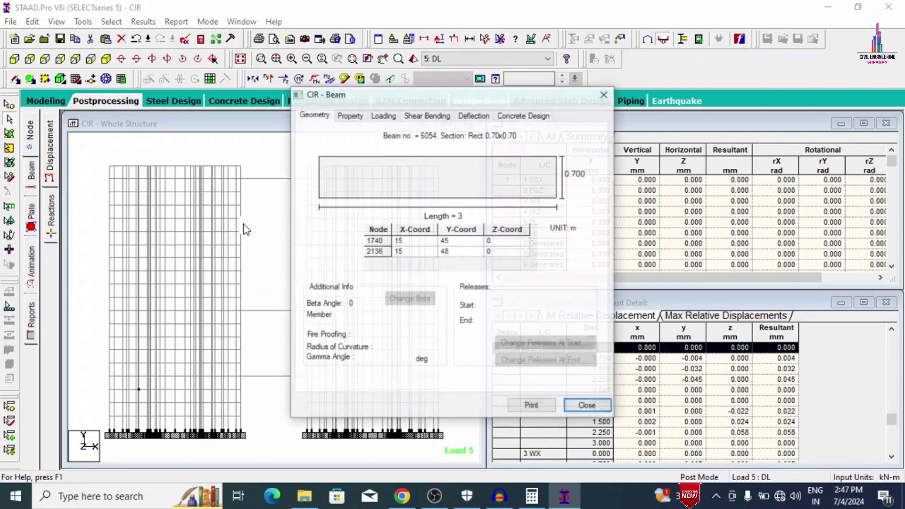
{"action": "left_click", "coordinate": [511, 115]}
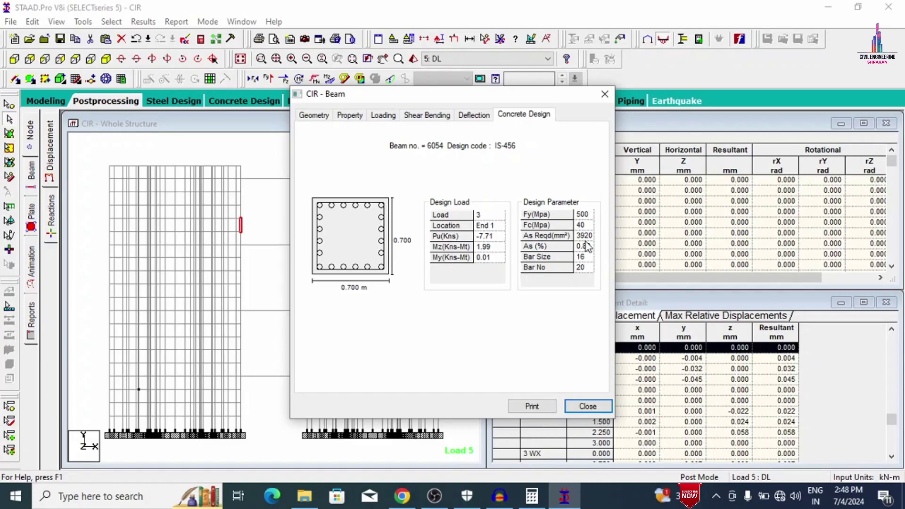
{"action": "left_click", "coordinate": [605, 93]}
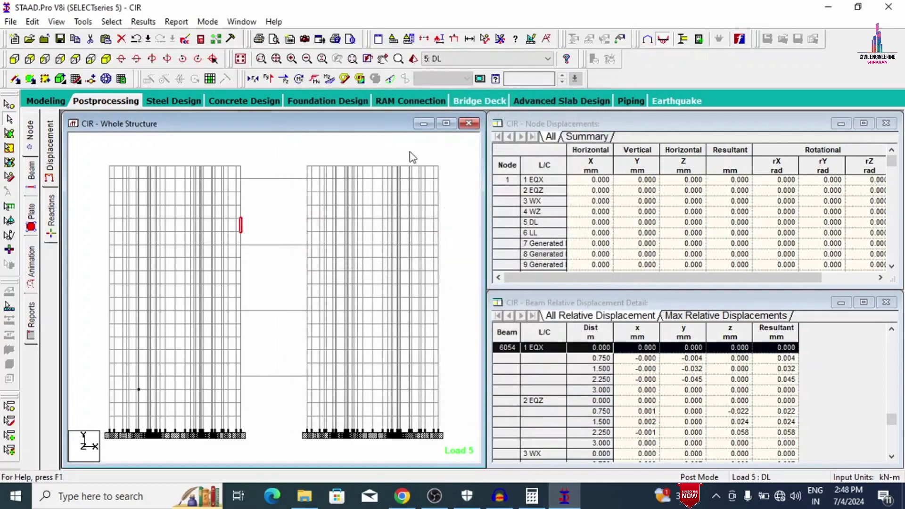
- Set up the foundation design for all supports with load cases EQX, EQZ, WX, WZ, DL and LL, and launch STAAD.foundation
{"action": "left_click", "coordinate": [75, 58]}
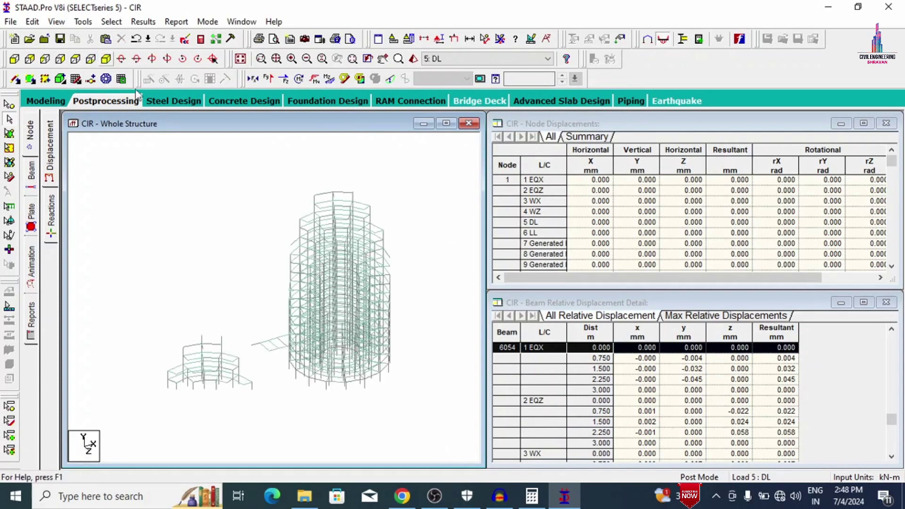
{"action": "left_click", "coordinate": [32, 101]}
{"action": "left_click", "coordinate": [312, 104]}
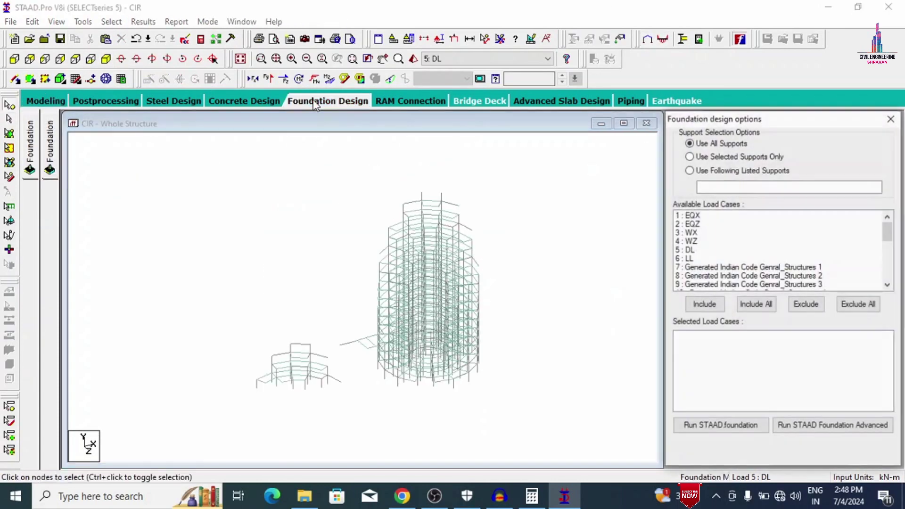
{"action": "left_click_drag", "start_coordinate": [708, 218], "coordinate": [698, 243]}
{"action": "left_click", "coordinate": [692, 270], "text": "ctrl"}
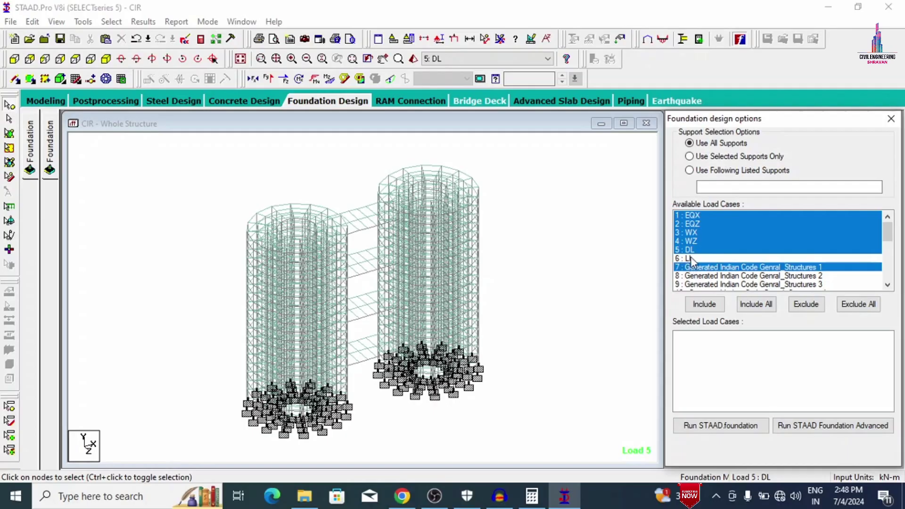
{"action": "left_click", "coordinate": [693, 258], "text": "ctrl"}
{"action": "left_click", "coordinate": [698, 270], "text": "ctrl"}
{"action": "left_click", "coordinate": [703, 304]}
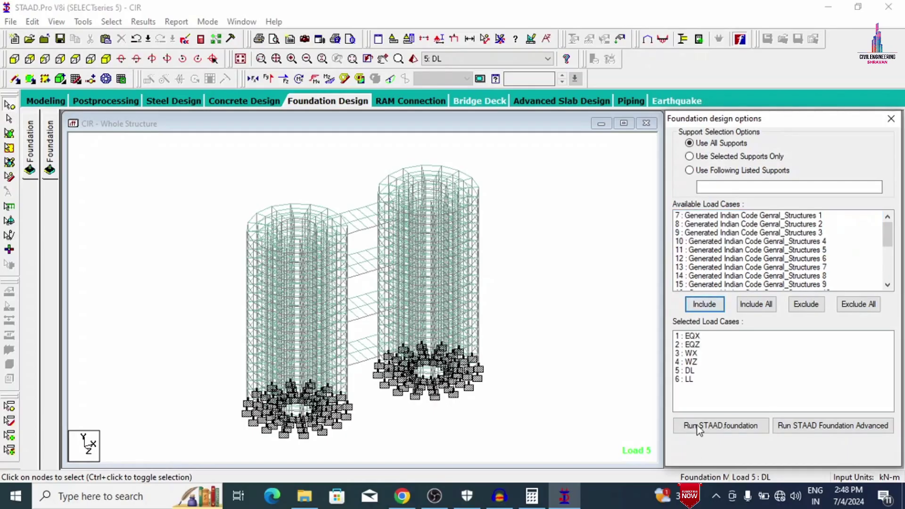
{"action": "left_click", "coordinate": [693, 425]}
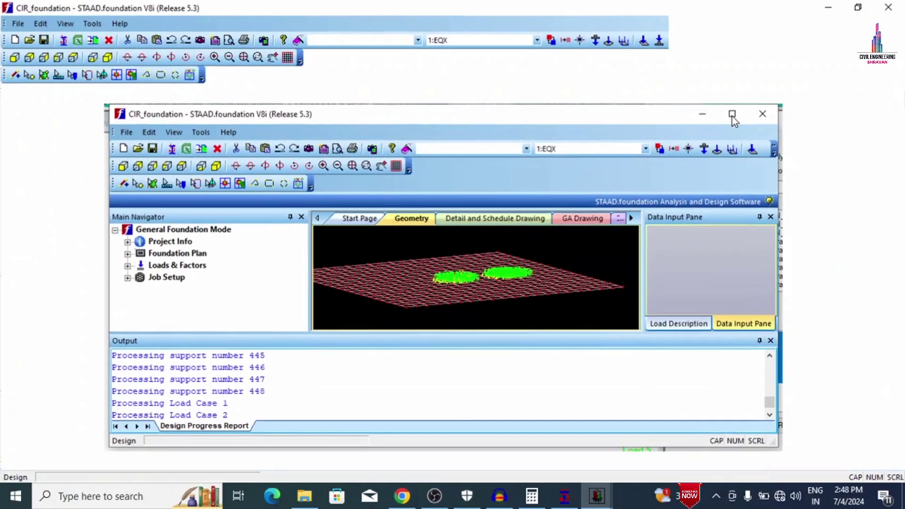
{"action": "left_click", "coordinate": [731, 115]}
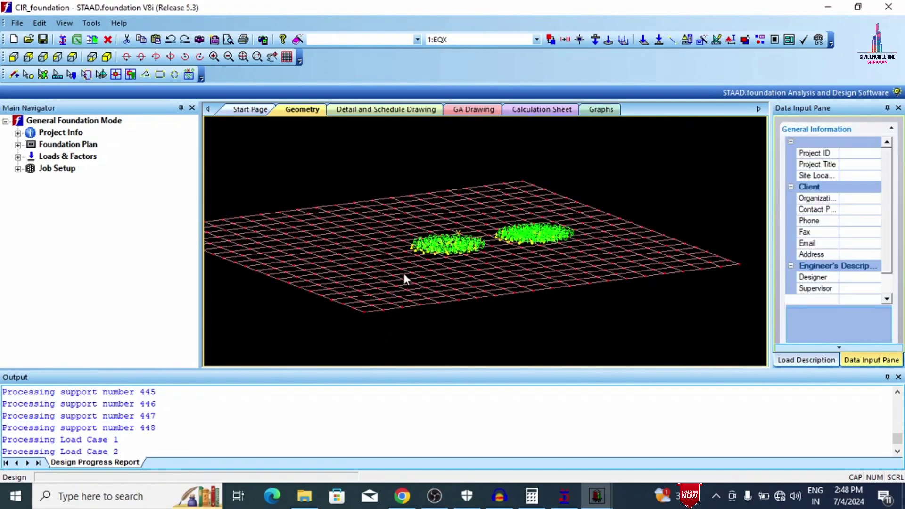
- Generate the service and ultimate load combinations from the INDIAN load combination table
{"action": "left_click", "coordinate": [18, 157]}
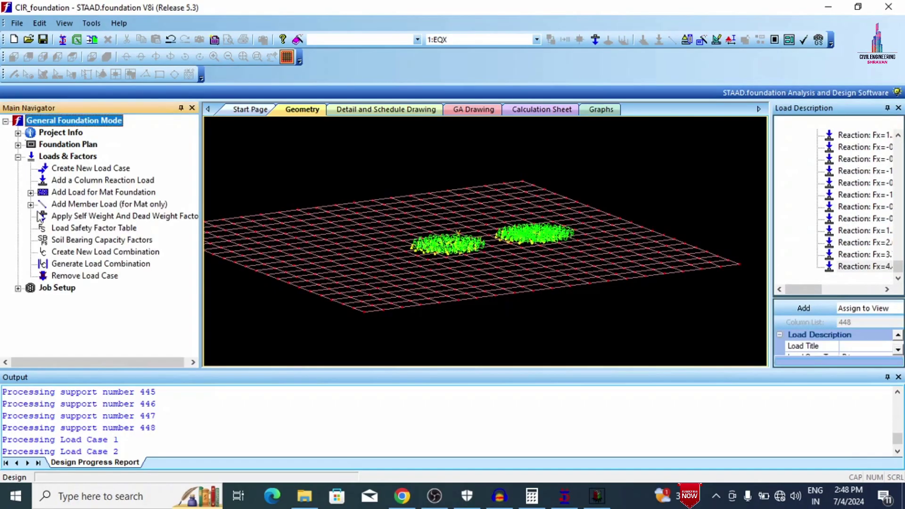
{"action": "left_click", "coordinate": [79, 267]}
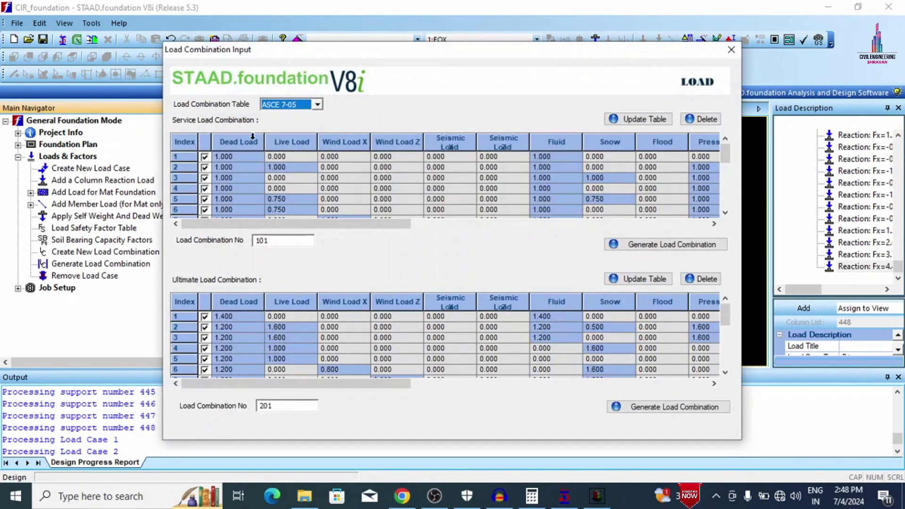
{"action": "left_click", "coordinate": [290, 102]}
{"action": "left_click", "coordinate": [289, 137]}
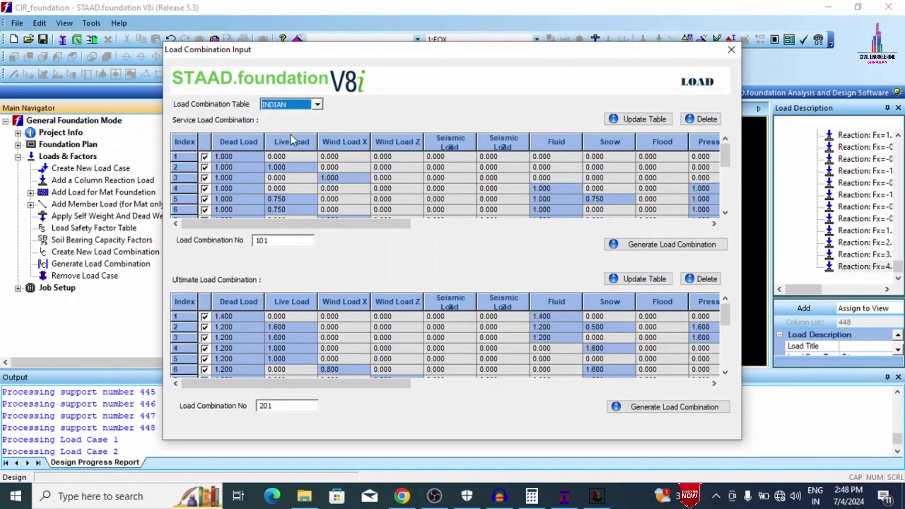
{"action": "left_click", "coordinate": [641, 244]}
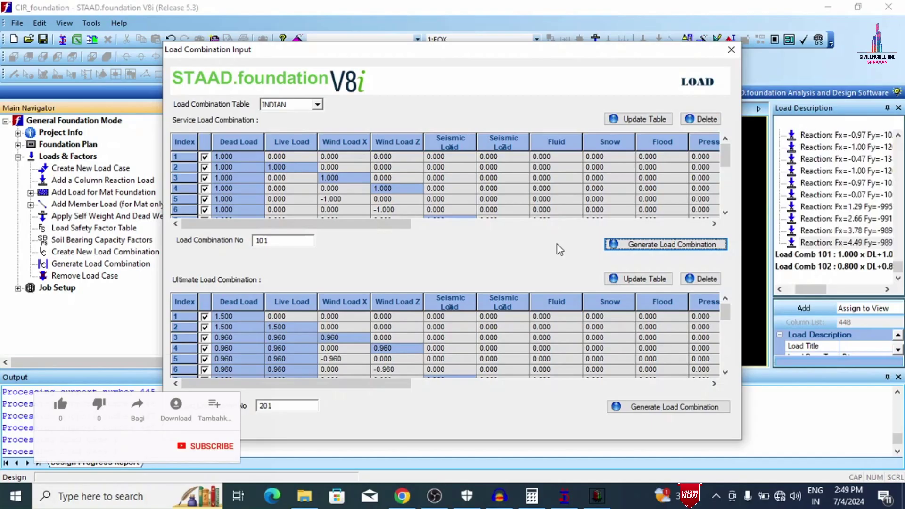
{"action": "left_click", "coordinate": [511, 278]}
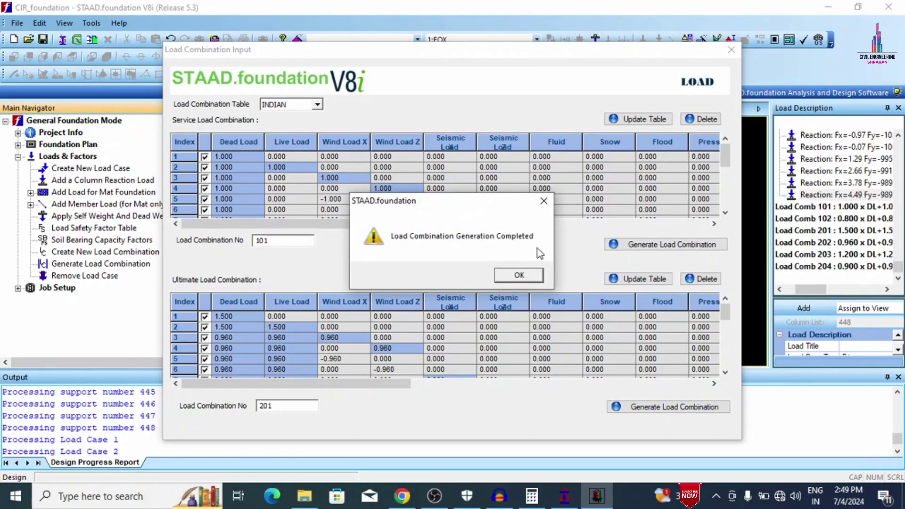
{"action": "left_click", "coordinate": [519, 275]}
{"action": "left_click", "coordinate": [730, 49]}
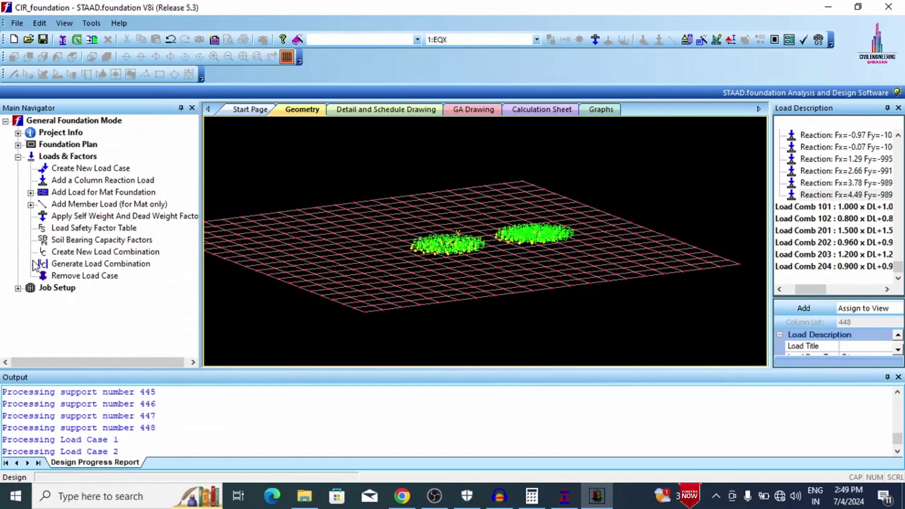
- Set up a new isolated footing job named h with the Indian design code
{"action": "left_click", "coordinate": [18, 288]}
{"action": "left_click", "coordinate": [61, 301]}
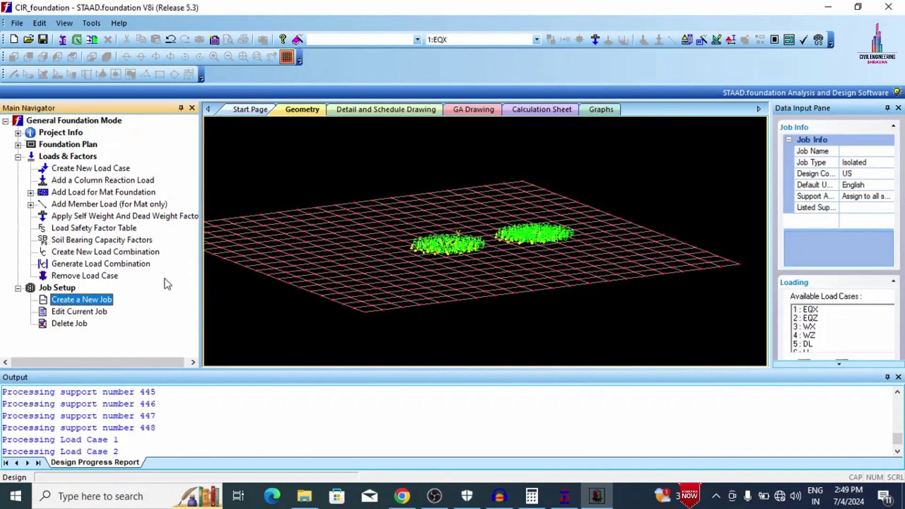
{"action": "left_click", "coordinate": [840, 153]}
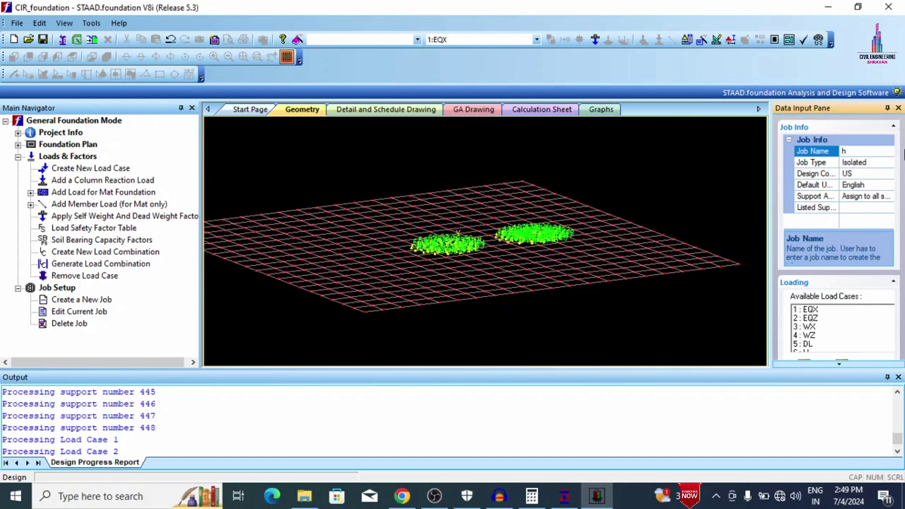
{"action": "left_click", "coordinate": [888, 174]}
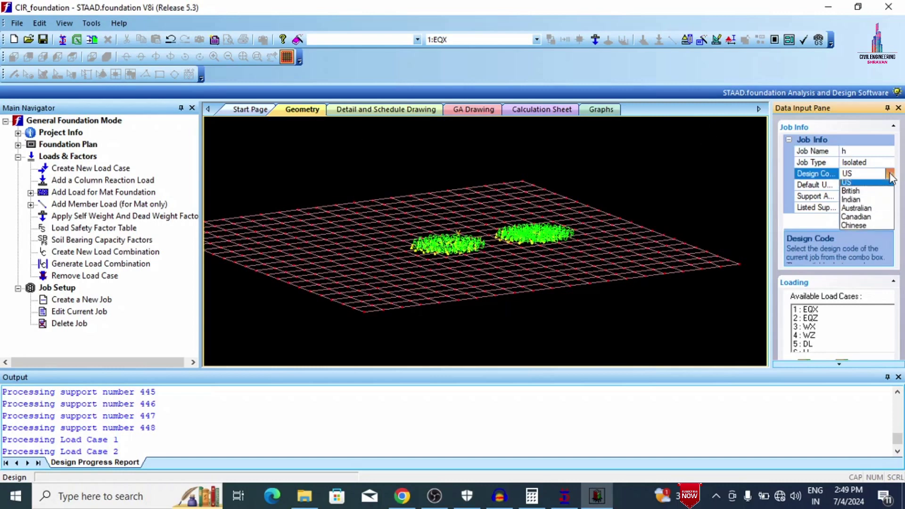
{"action": "left_click", "coordinate": [864, 201]}
- Include load combinations 101, 102 and 201 to 204 in the job and create it
{"action": "scroll", "coordinate": [832, 307], "scroll_direction": "down", "scroll_amount": 5}
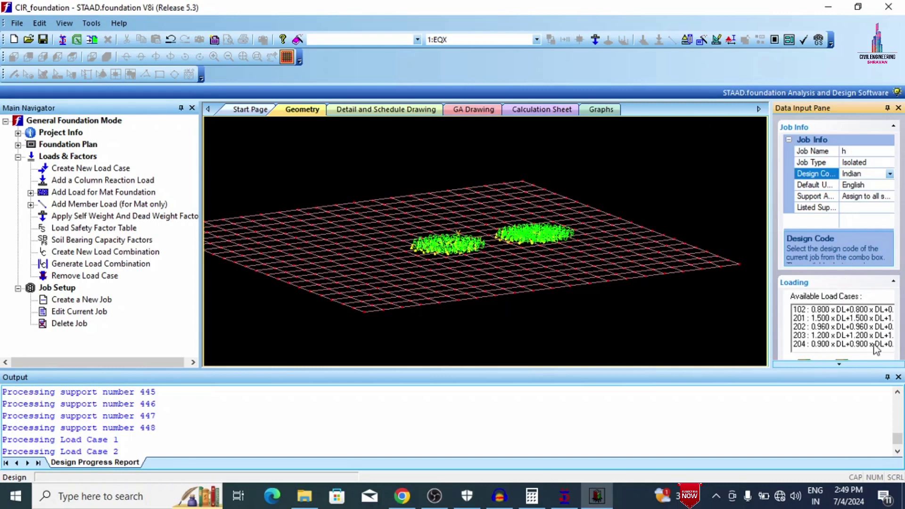
{"action": "left_click", "coordinate": [897, 377]}
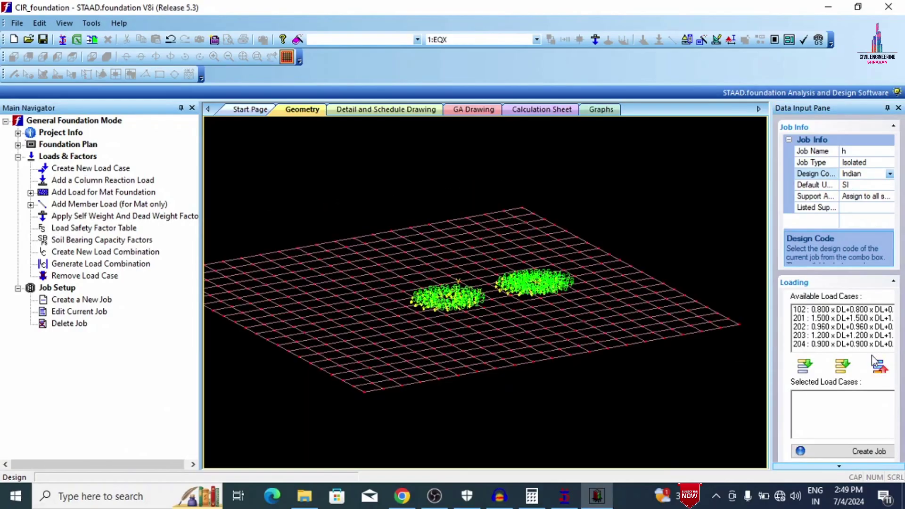
{"action": "left_click", "coordinate": [824, 310]}
{"action": "scroll", "coordinate": [824, 309], "scroll_direction": "up", "scroll_amount": 1}
{"action": "left_click", "coordinate": [808, 327], "text": "ctrl"}
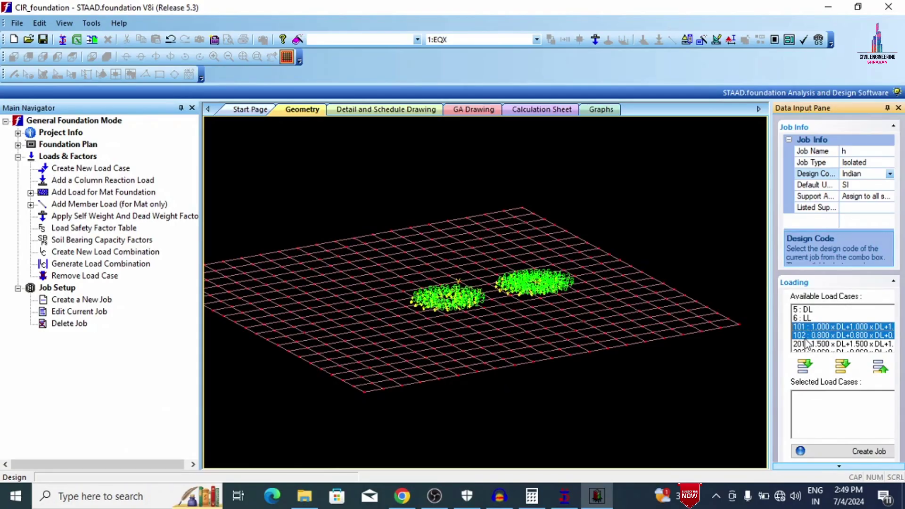
{"action": "left_click", "coordinate": [806, 338], "text": "ctrl"}
{"action": "left_click", "coordinate": [807, 335]}
{"action": "scroll", "coordinate": [805, 330], "scroll_direction": "down", "scroll_amount": 1}
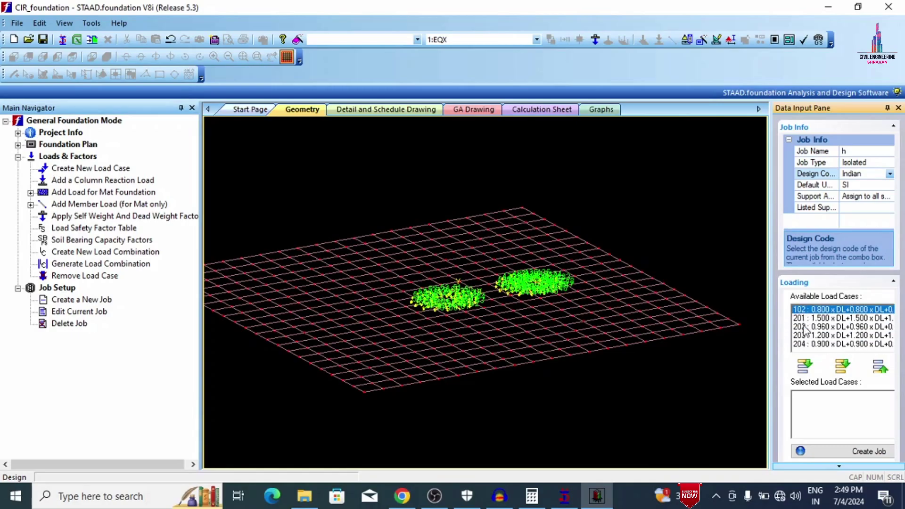
{"action": "left_click", "coordinate": [804, 318], "text": "ctrl"}
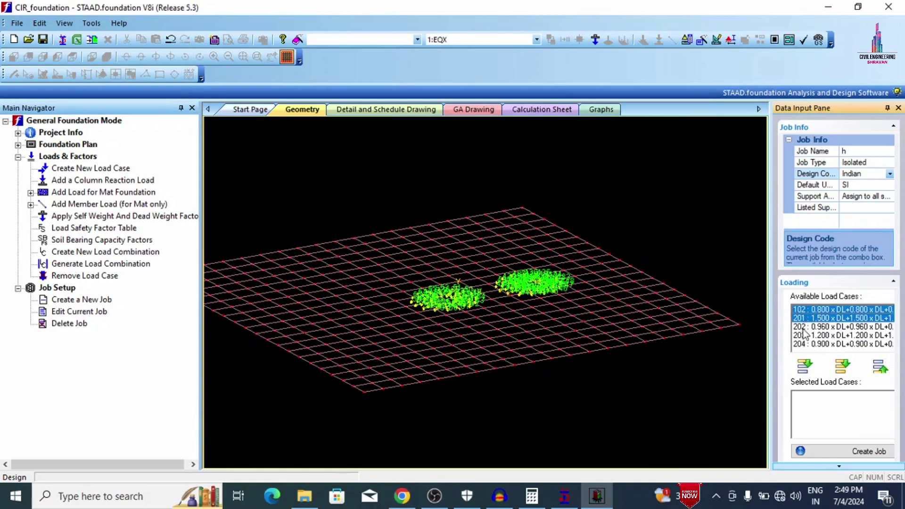
{"action": "left_click", "coordinate": [803, 328], "text": "ctrl"}
{"action": "left_click", "coordinate": [802, 336], "text": "ctrl"}
{"action": "left_click", "coordinate": [802, 344], "text": "ctrl"}
{"action": "left_click", "coordinate": [804, 366]}
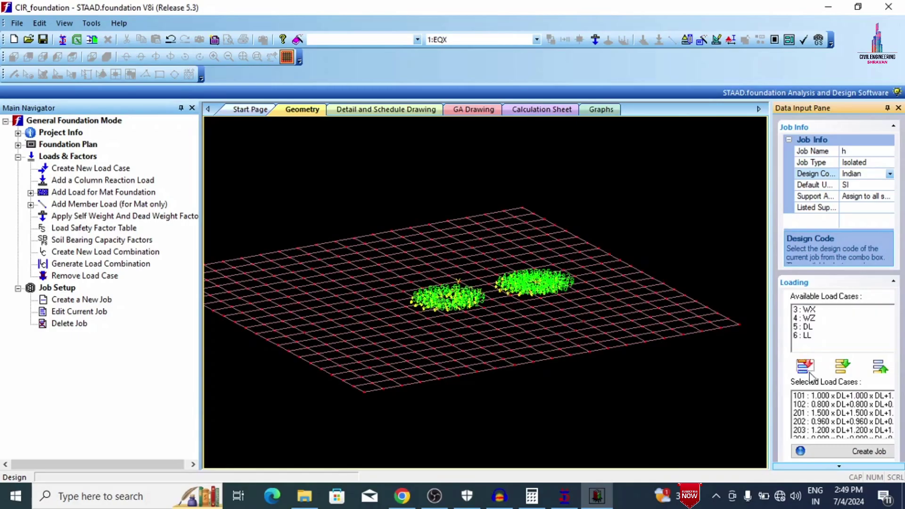
{"action": "left_click", "coordinate": [833, 451]}
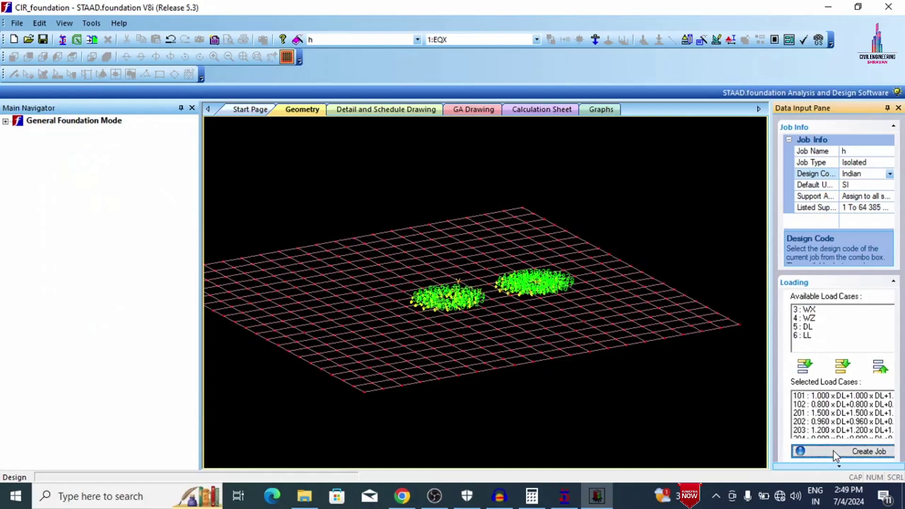
- Go through the footing job's concrete, cover, geometry and sliding parameters without changing them, and run the isolated footing design
{"action": "left_click", "coordinate": [18, 181]}
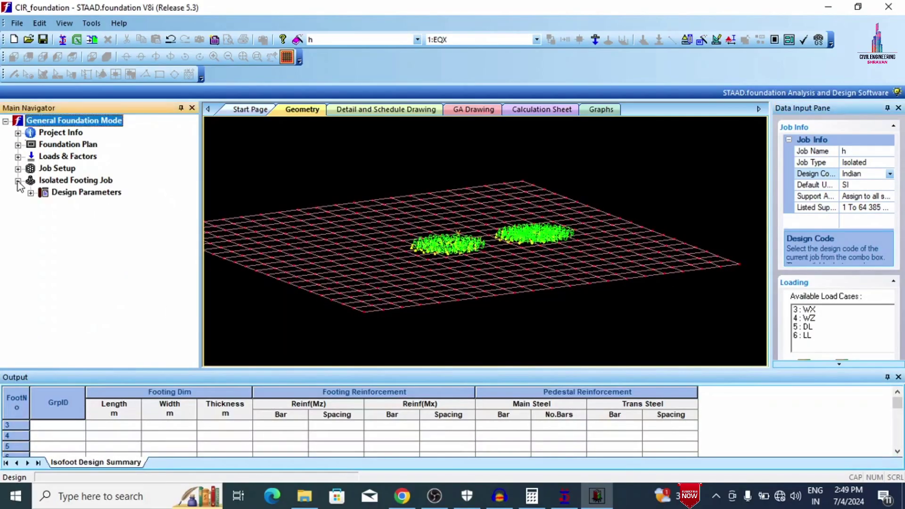
{"action": "left_click", "coordinate": [30, 193]}
{"action": "left_click", "coordinate": [81, 205]}
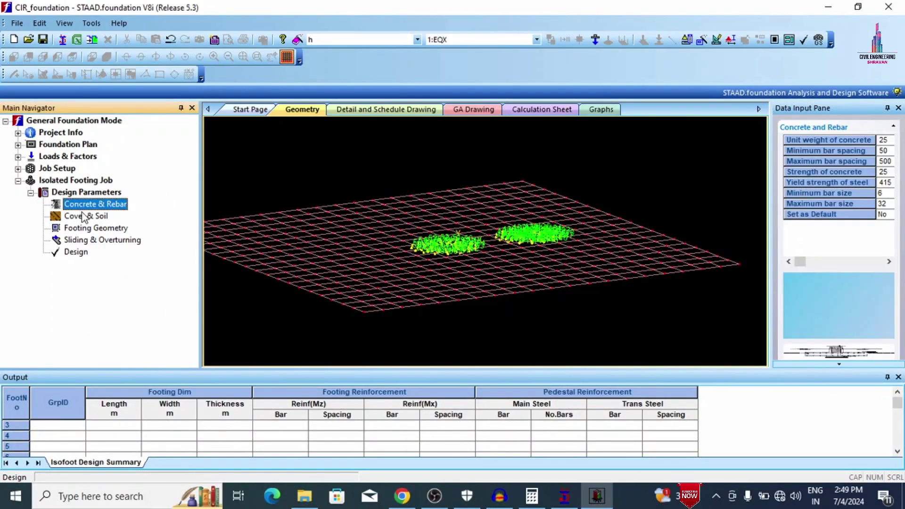
{"action": "left_click", "coordinate": [83, 217]}
{"action": "left_click", "coordinate": [86, 229]}
{"action": "left_click", "coordinate": [85, 241]}
{"action": "left_click", "coordinate": [76, 252]}
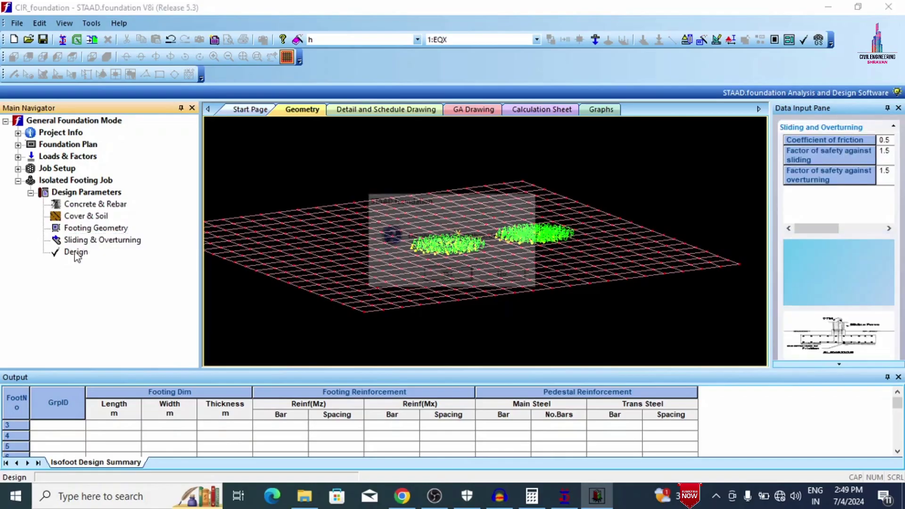
{"action": "left_click", "coordinate": [446, 276]}
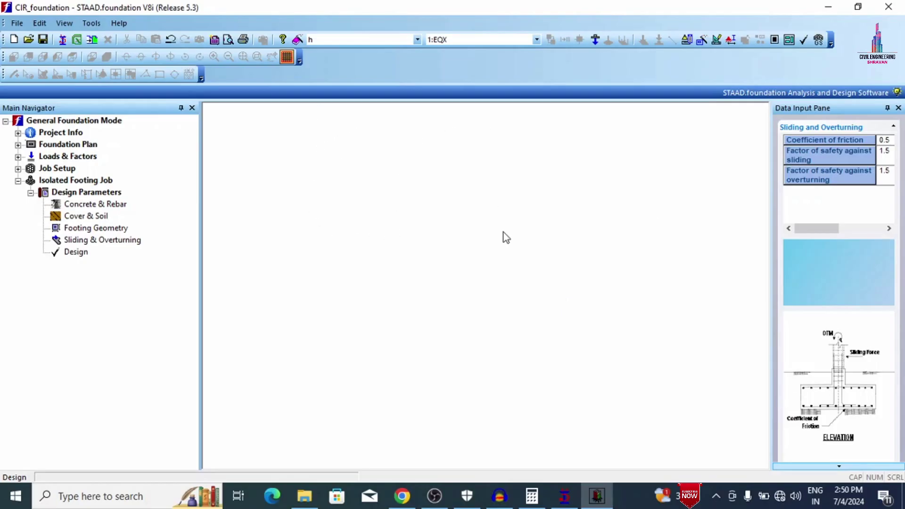
- Review the calculation sheet of isolated footing 1 through to the pressures at its four corners
{"action": "left_click", "coordinate": [476, 166]}
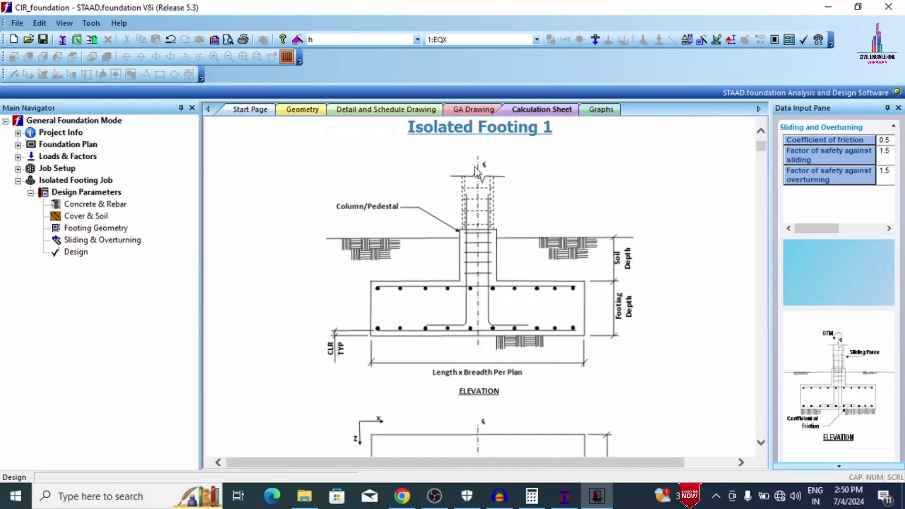
{"action": "scroll", "coordinate": [474, 167], "scroll_direction": "down", "scroll_amount": 15}
{"action": "scroll", "coordinate": [509, 198], "scroll_direction": "down", "scroll_amount": 20}
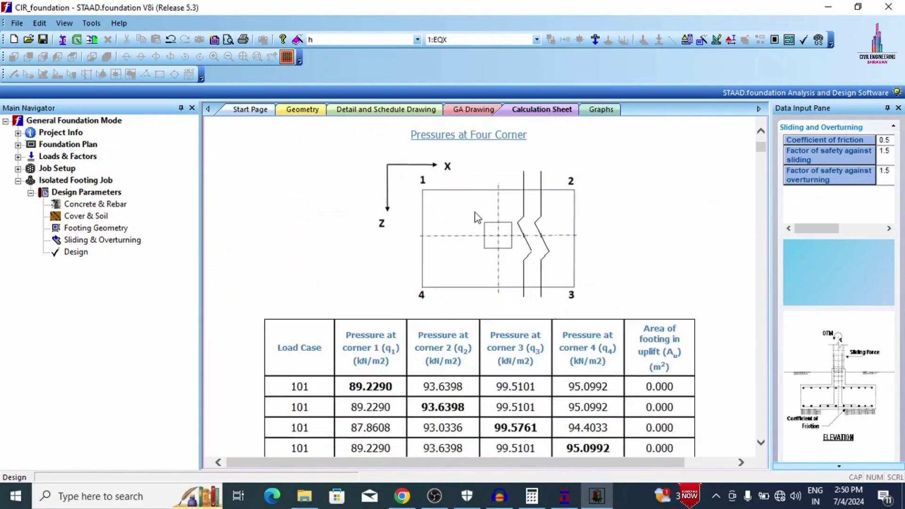
- Examine the detail drawing of footing 1 and the general arrangement drawing of all footings
{"action": "left_click", "coordinate": [381, 112]}
{"action": "scroll", "coordinate": [468, 174], "scroll_direction": "up", "scroll_amount": 5}
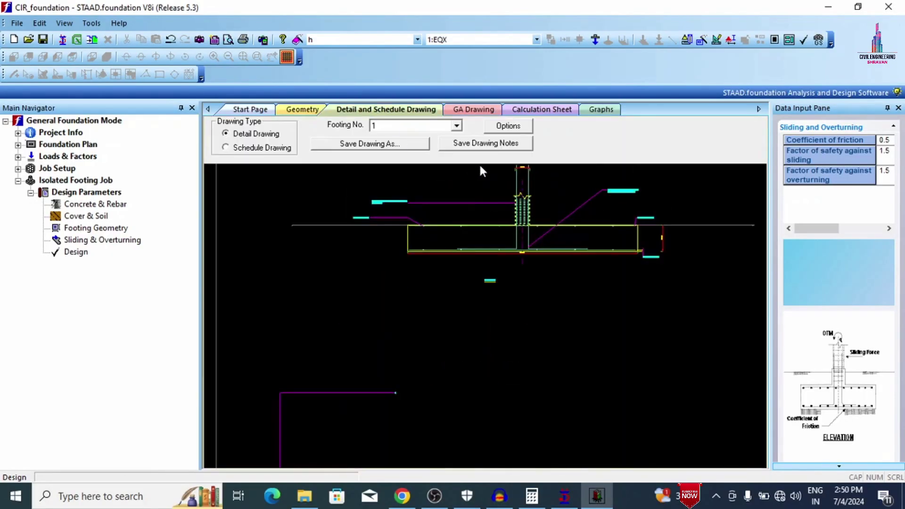
{"action": "scroll", "coordinate": [382, 205], "scroll_direction": "down", "scroll_amount": 5}
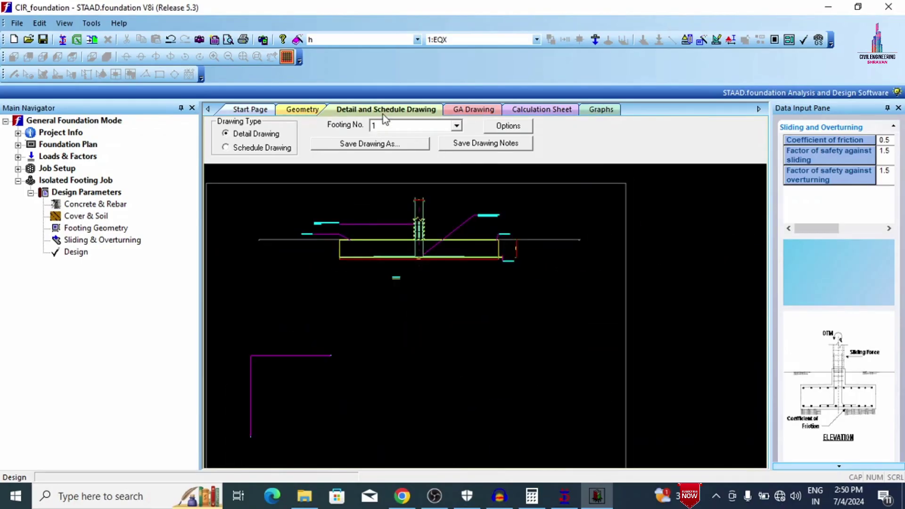
{"action": "left_click", "coordinate": [473, 109]}
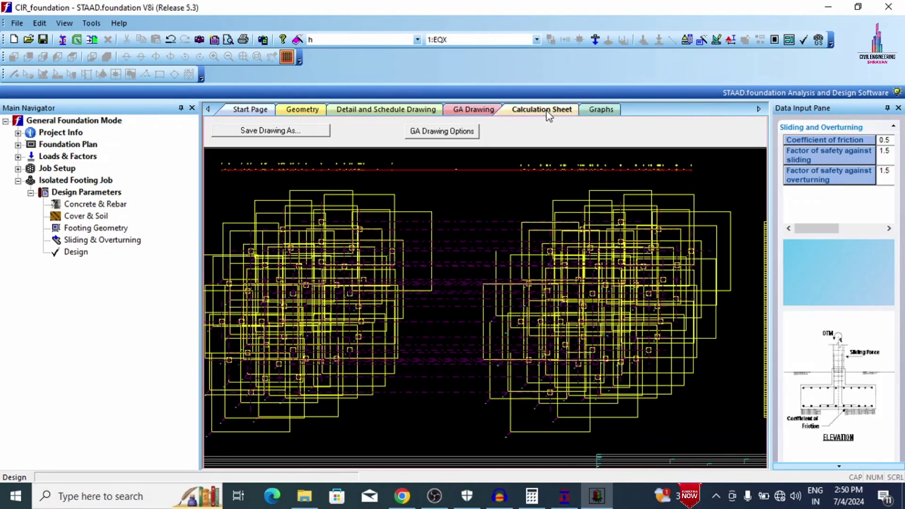
{"action": "left_click", "coordinate": [547, 111]}
- Switch back to STAAD.Pro and inspect the twin towers from several angles in a maximized 3D rendered view
{"action": "left_click", "coordinate": [820, 7]}
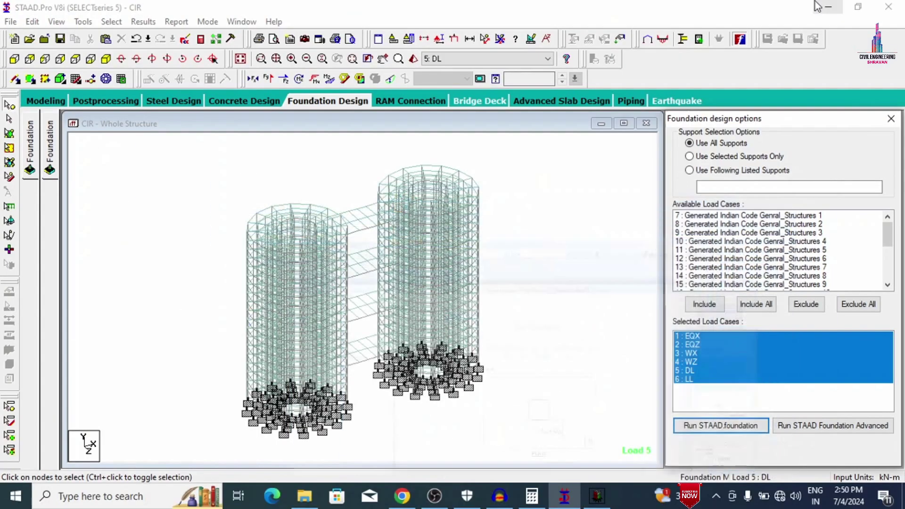
{"action": "left_click", "coordinate": [46, 101]}
{"action": "right_click", "coordinate": [317, 155]}
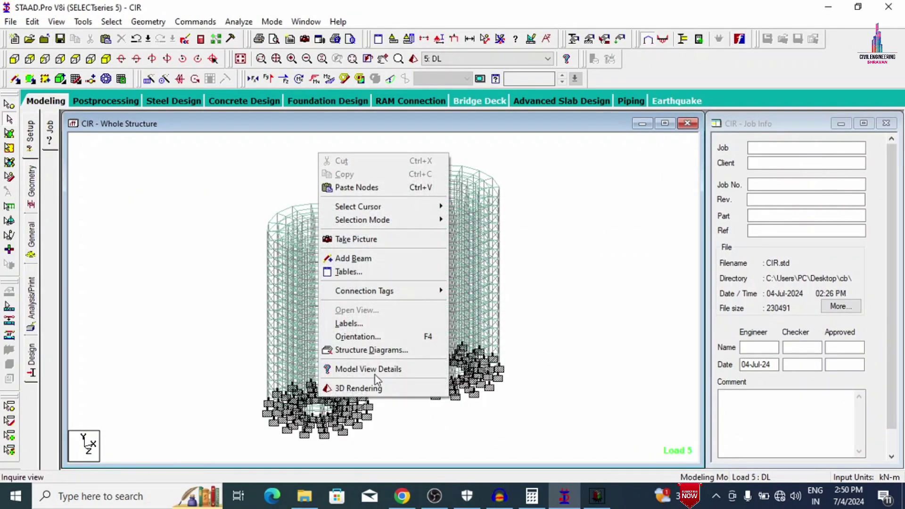
{"action": "left_click", "coordinate": [358, 388]}
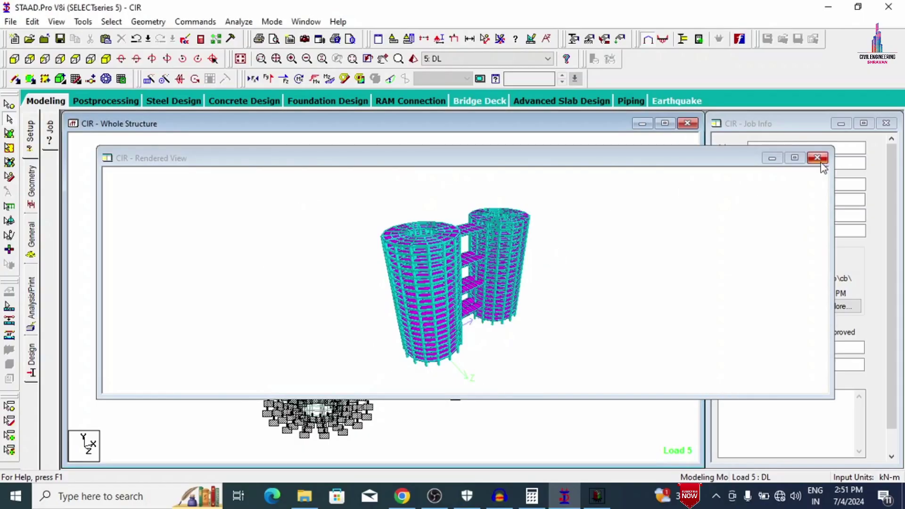
{"action": "left_click", "coordinate": [794, 157]}
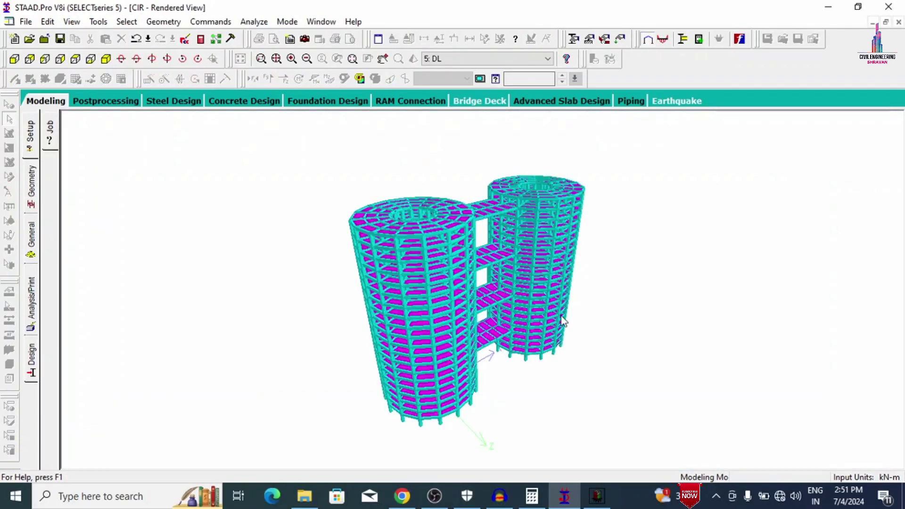
{"action": "left_click_drag", "start_coordinate": [256, 327], "coordinate": [207, 315]}
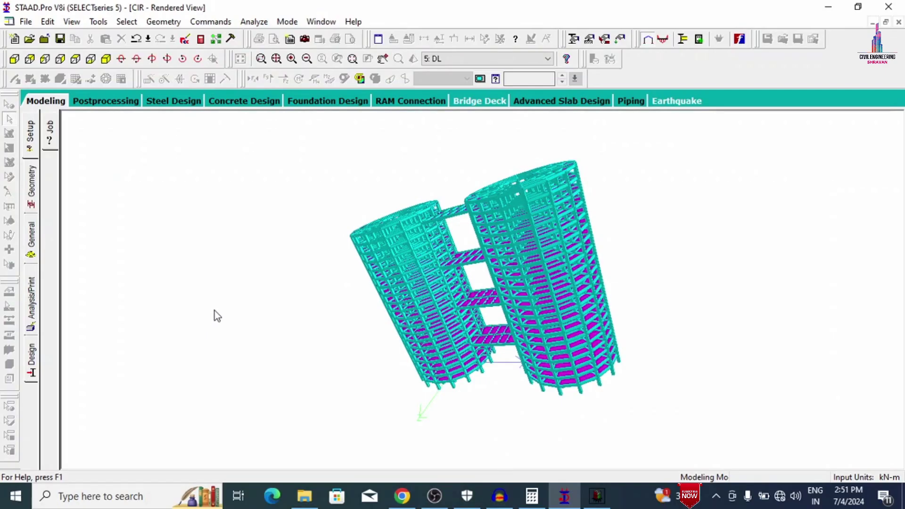
{"action": "left_click_drag", "start_coordinate": [572, 241], "coordinate": [333, 323]}
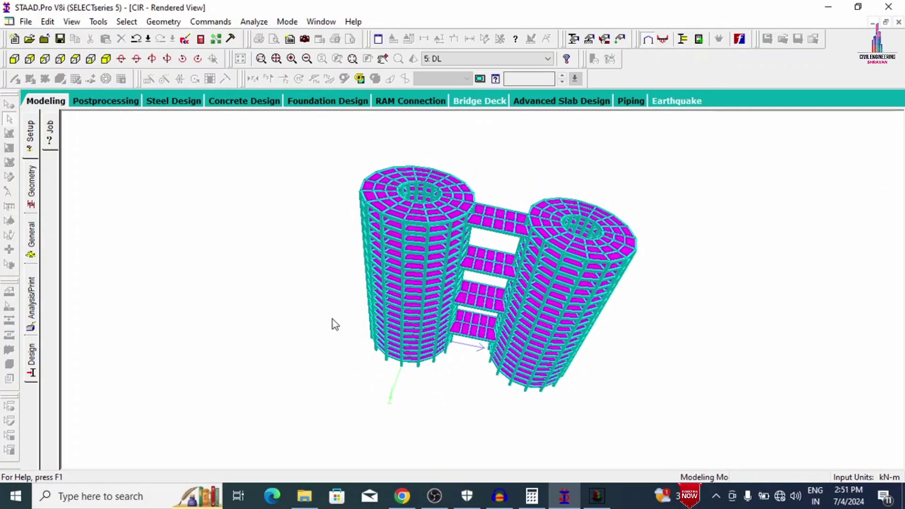